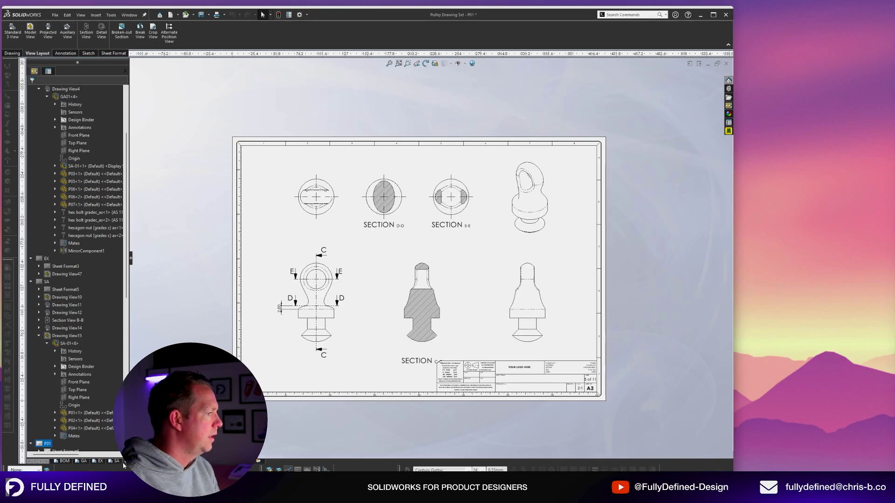
Switch to the SA drawing sheet and zoom into page 4 of the reference PDF.
{"action": "left_click", "coordinate": [118, 462]}
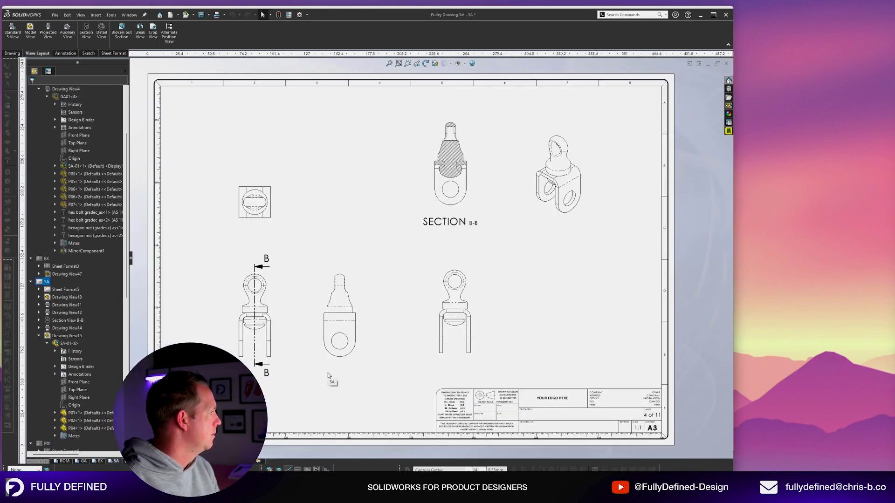
{"action": "scroll", "coordinate": [280, 411], "scroll_direction": "down", "scroll_amount": 2}
{"action": "key", "text": "alt+Tab"}
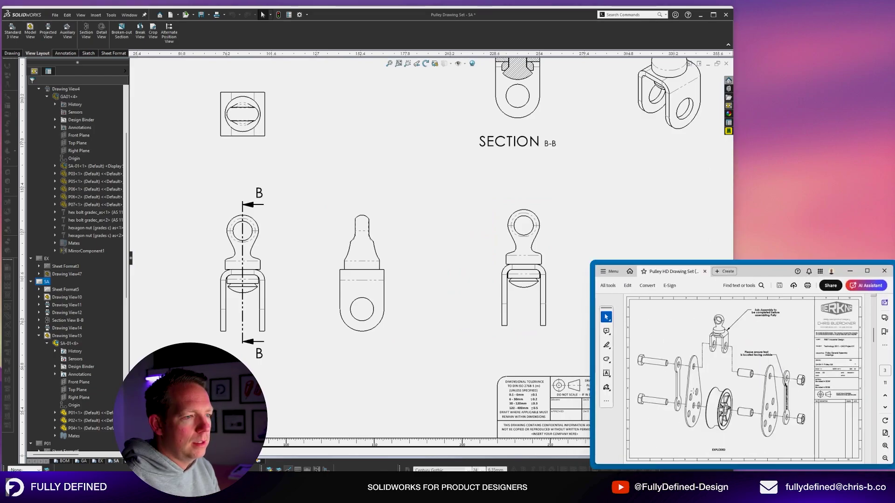
{"action": "key", "text": "Page_Down"}
{"action": "left_click", "coordinate": [884, 445]}
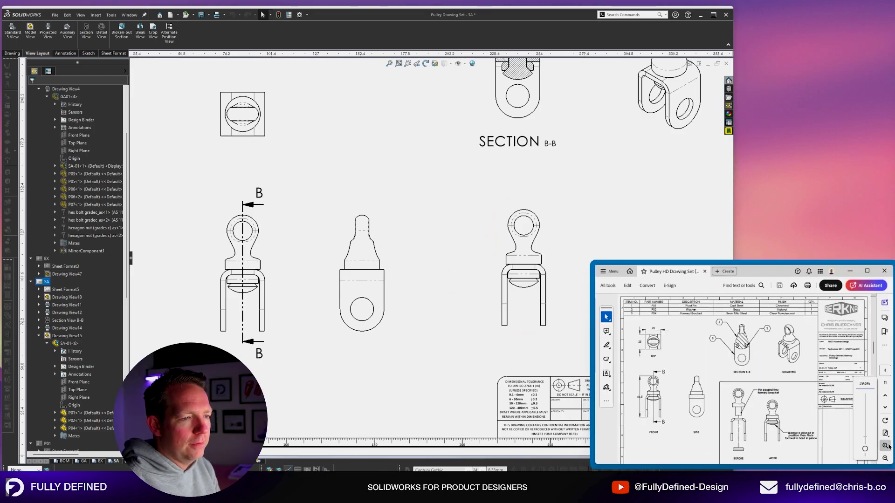
{"action": "left_click", "coordinate": [884, 446]}
{"action": "left_click", "coordinate": [885, 445]}
{"action": "scroll", "coordinate": [784, 397], "scroll_direction": "down", "scroll_amount": 2}
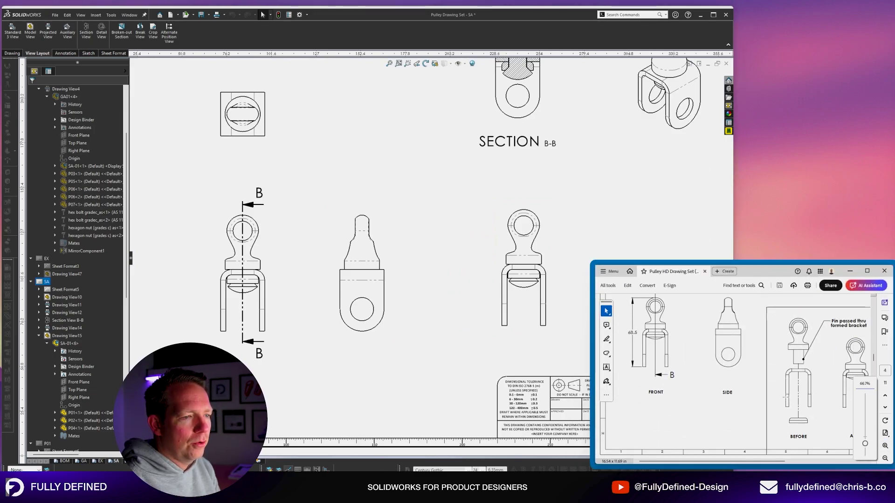
{"action": "scroll", "coordinate": [786, 397], "scroll_direction": "right", "scroll_amount": 3}
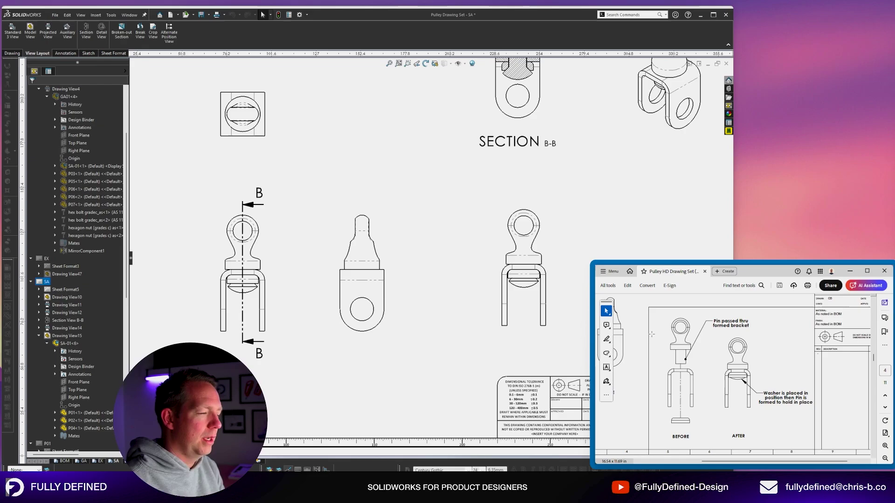
Open the SA-01.SLDASM assembly from Drawing View15 on the SA sheet.
{"action": "left_click", "coordinate": [633, 223]}
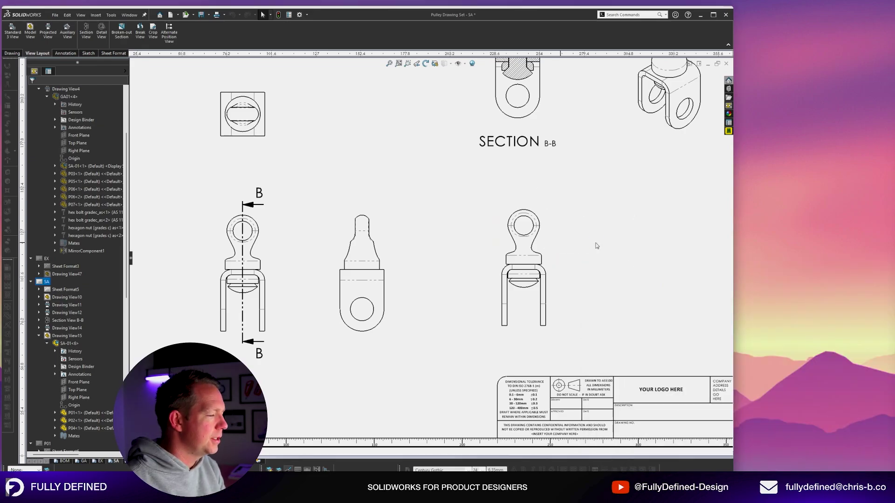
{"action": "left_click", "coordinate": [544, 240]}
{"action": "right_click", "coordinate": [546, 238]}
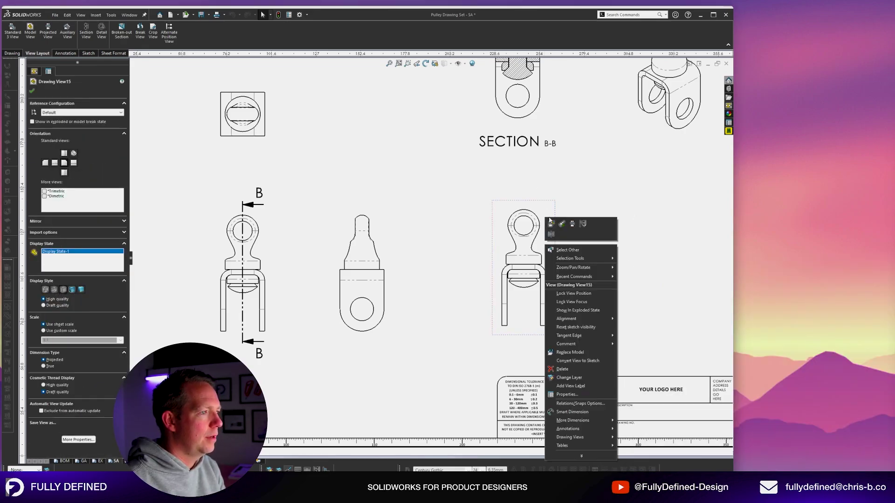
{"action": "left_click", "coordinate": [561, 239]}
Select the clevis bracket P04 in the SA-01 model and open it as its own part.
{"action": "left_click", "coordinate": [54, 70]}
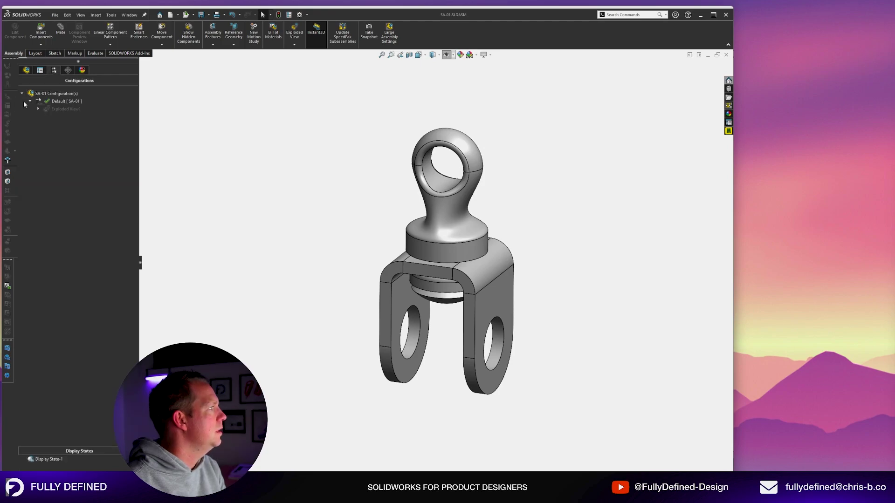
{"action": "left_click", "coordinate": [27, 70]}
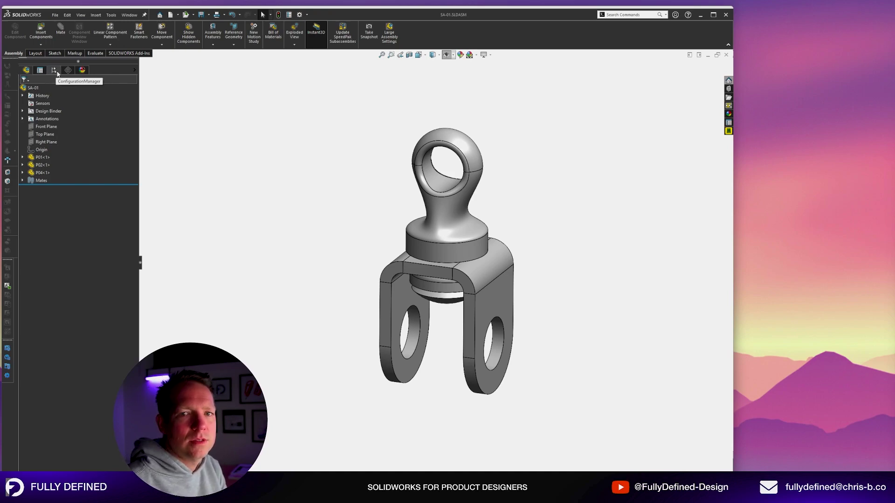
{"action": "left_click", "coordinate": [462, 235]}
{"action": "left_click", "coordinate": [496, 303]}
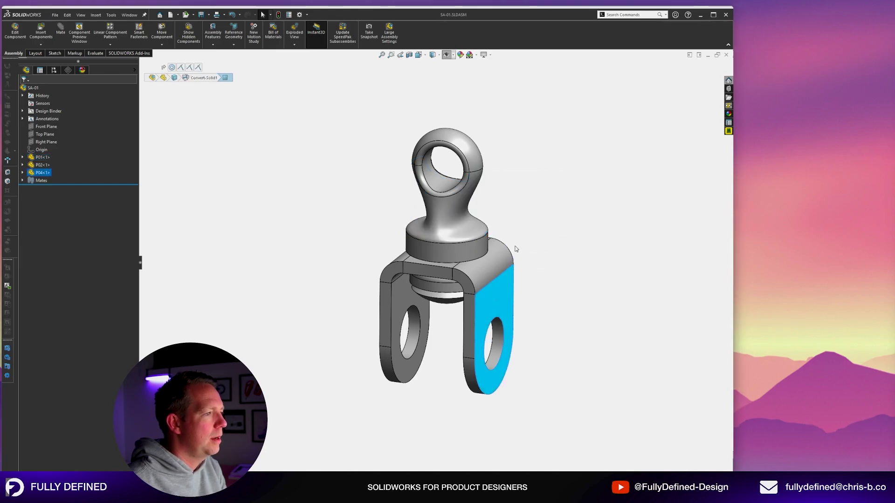
{"action": "left_click", "coordinate": [515, 246]}
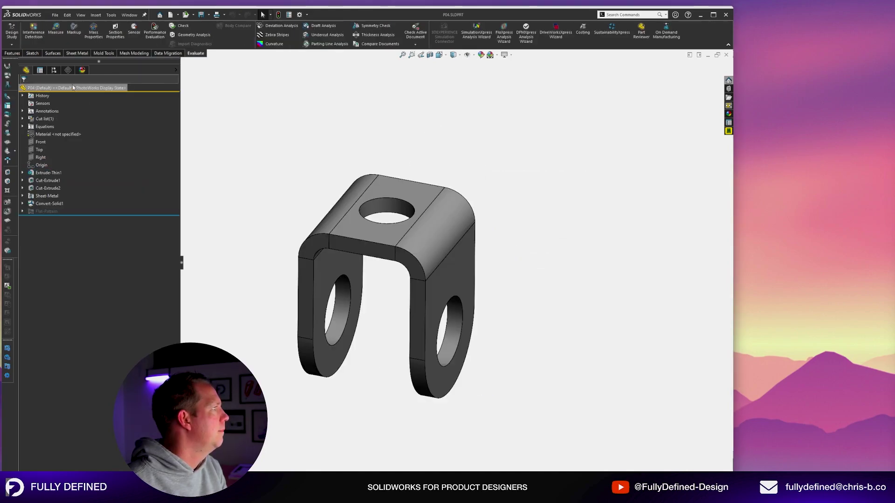
{"action": "left_click", "coordinate": [55, 70]}
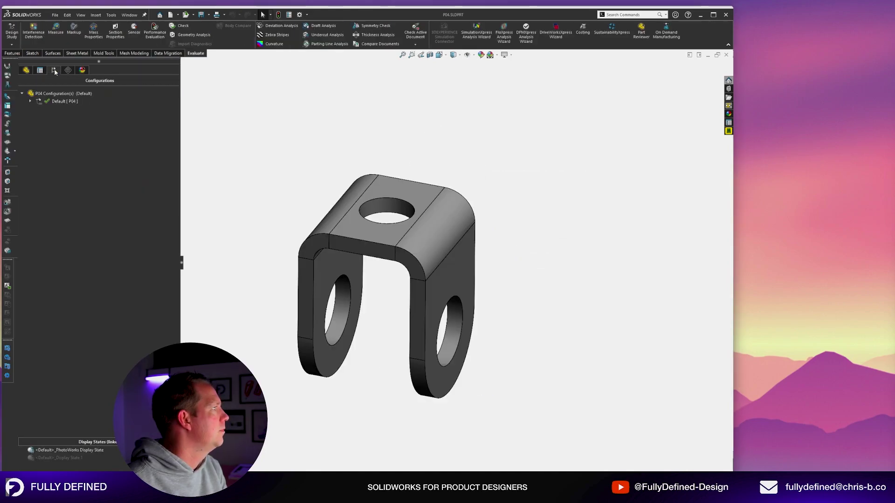
{"action": "left_click", "coordinate": [30, 101]}
{"action": "double_click", "coordinate": [60, 110]}
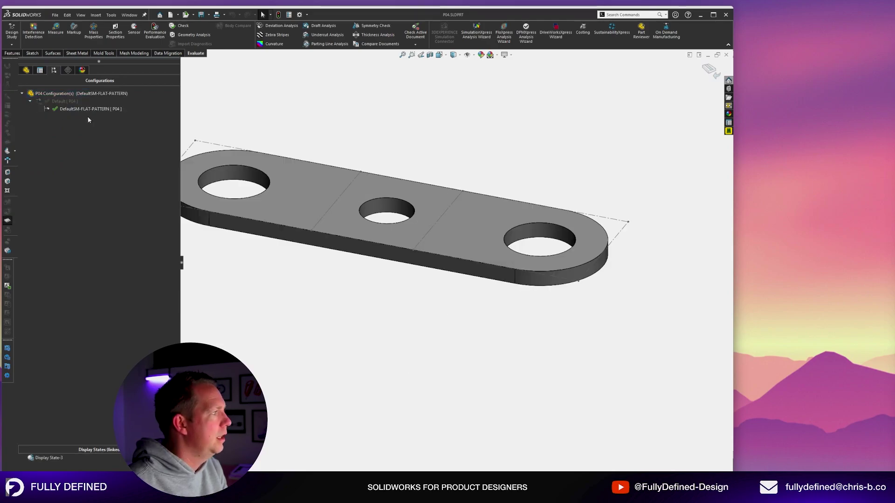
{"action": "left_click", "coordinate": [26, 70]}
{"action": "left_click", "coordinate": [22, 211]}
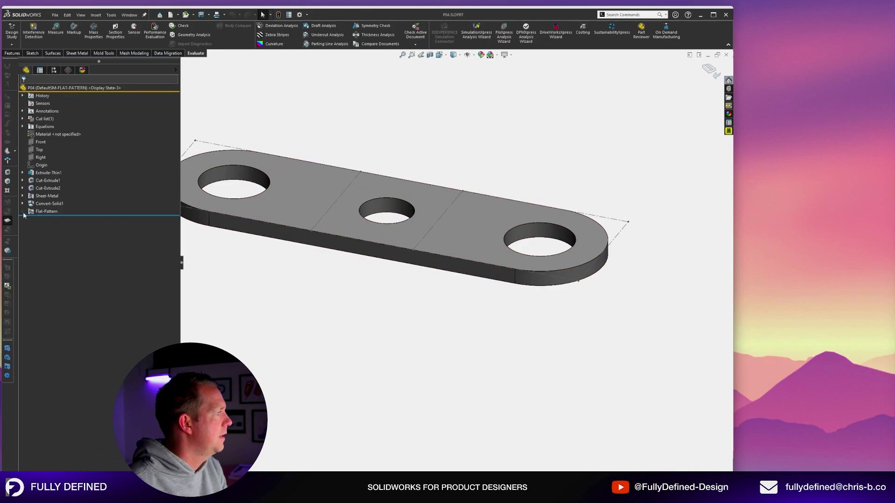
{"action": "left_click", "coordinate": [32, 220]}
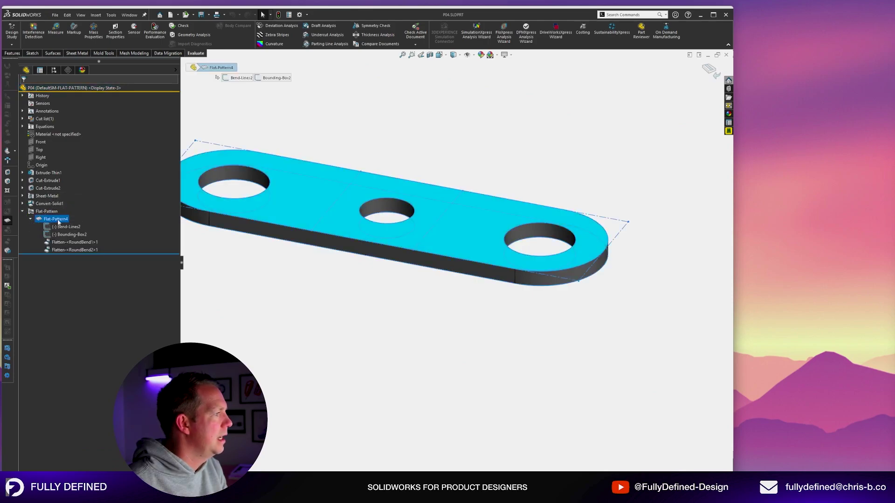
{"action": "left_click", "coordinate": [376, 326]}
{"action": "scroll", "coordinate": [359, 274], "scroll_direction": "up", "scroll_amount": 2}
{"action": "scroll", "coordinate": [322, 222], "scroll_direction": "down", "scroll_amount": 1}
{"action": "scroll", "coordinate": [322, 222], "scroll_direction": "down", "scroll_amount": 1}
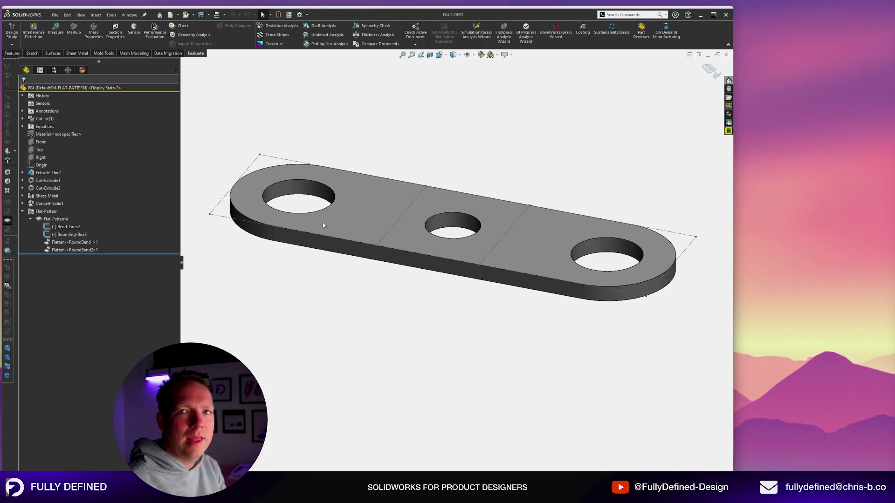
{"action": "left_click", "coordinate": [56, 70]}
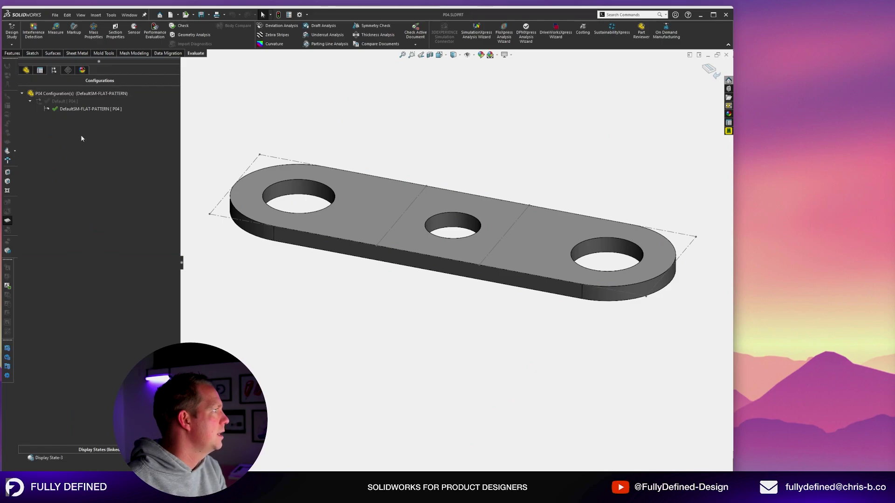
{"action": "double_click", "coordinate": [64, 101]}
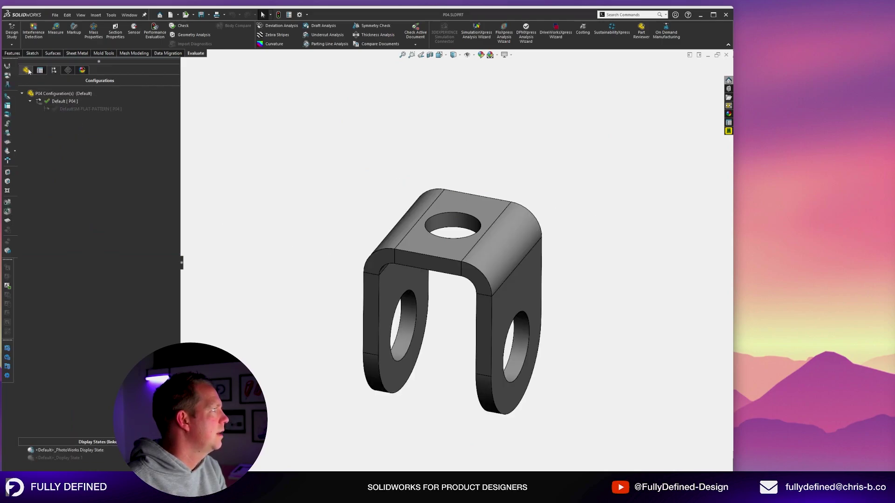
{"action": "left_click", "coordinate": [26, 70]}
{"action": "scroll", "coordinate": [560, 224], "scroll_direction": "down", "scroll_amount": 1}
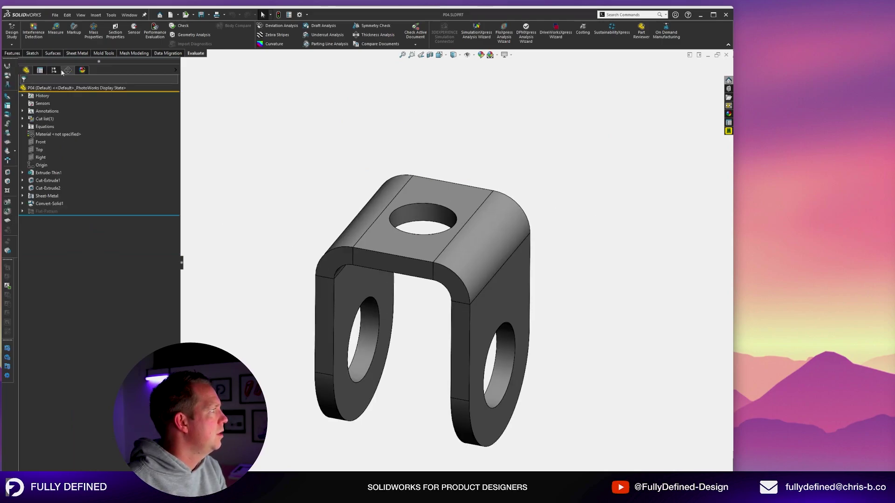
{"action": "left_click", "coordinate": [55, 70]}
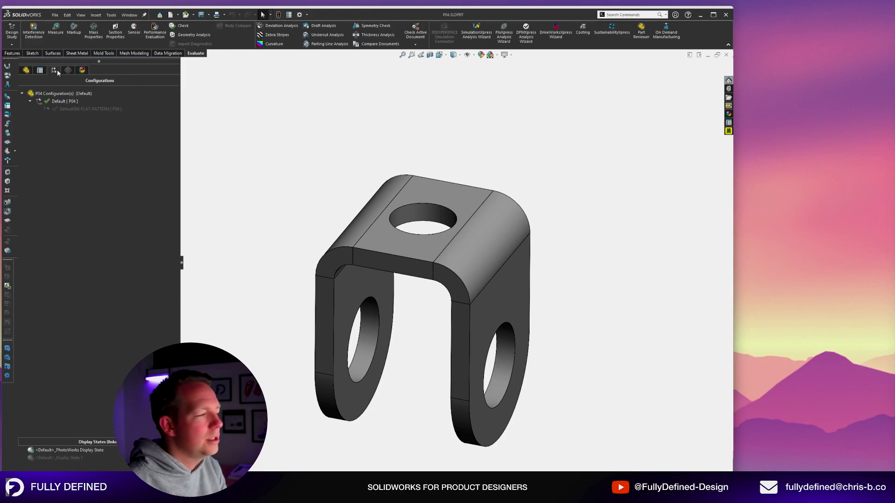
{"action": "right_click", "coordinate": [63, 94]}
{"action": "left_click", "coordinate": [326, 101]}
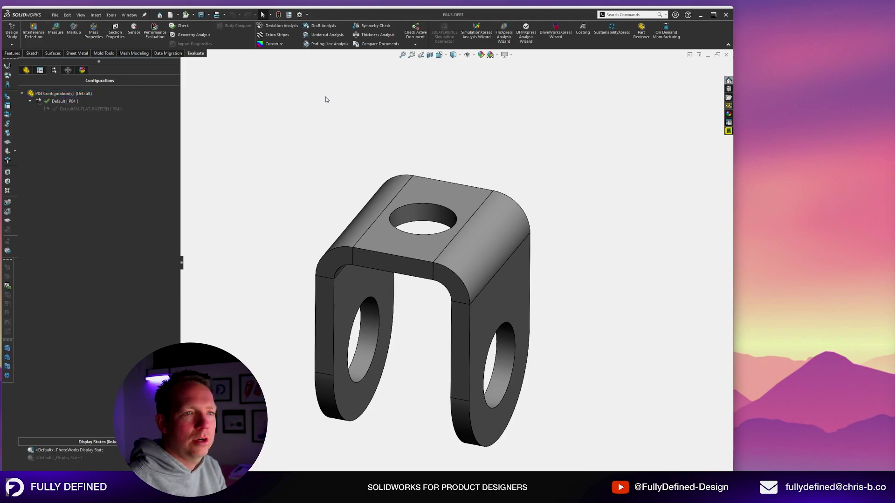
Add a new configuration named TEST to part P04.
{"action": "right_click", "coordinate": [64, 94]}
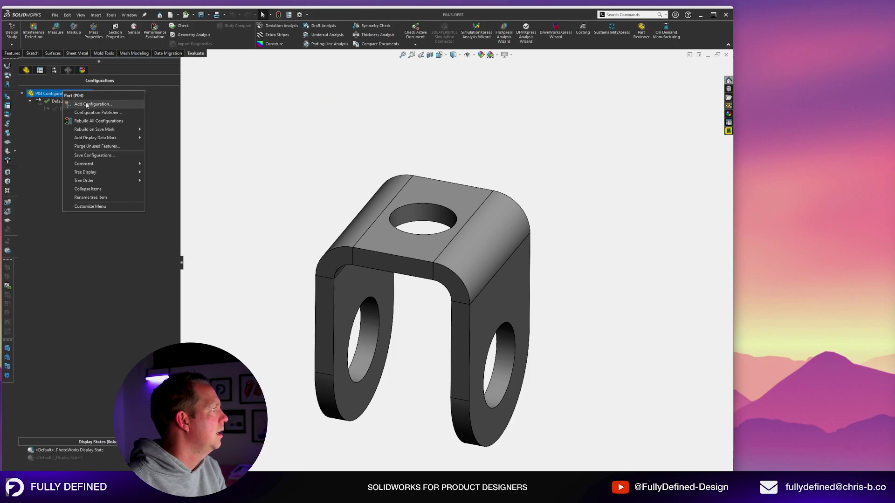
{"action": "left_click", "coordinate": [86, 104]}
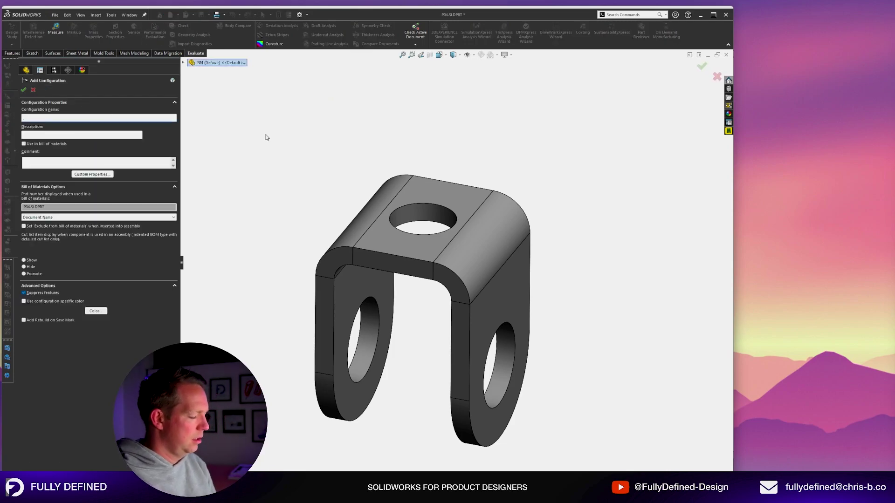
{"action": "key", "text": "shift"}
{"action": "type", "text": "TEST"}
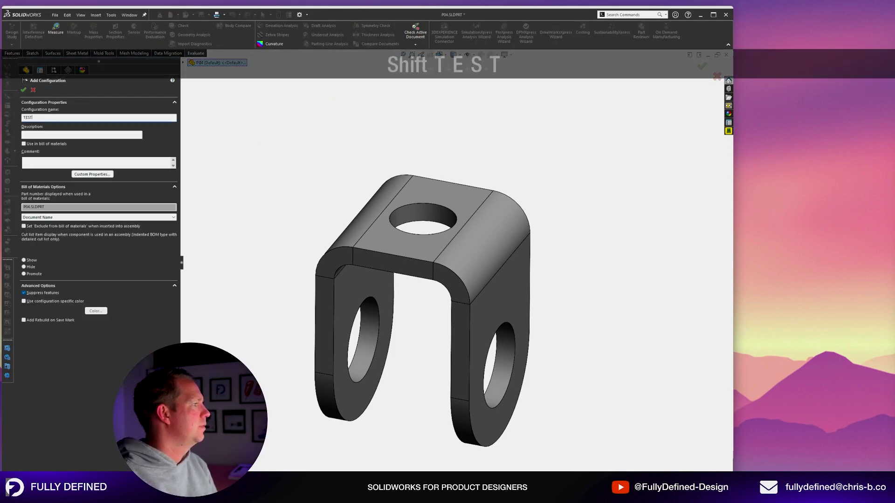
{"action": "key", "text": "Return"}
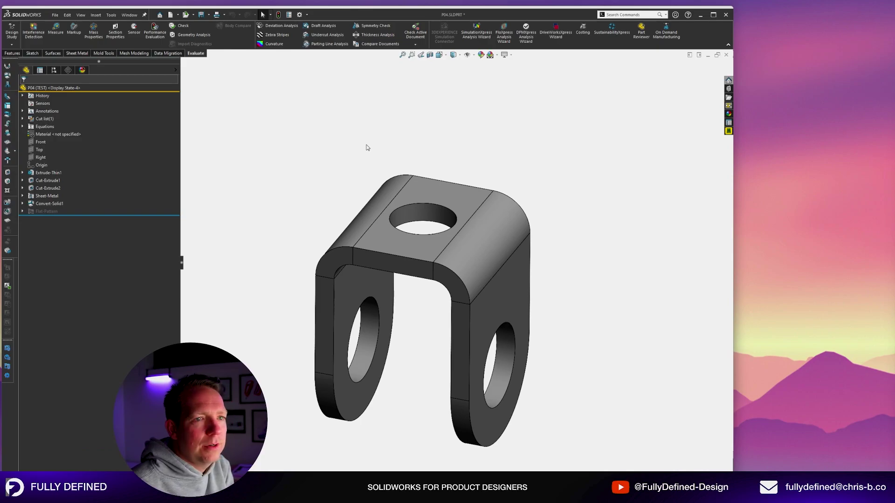
{"action": "left_click", "coordinate": [417, 213]}
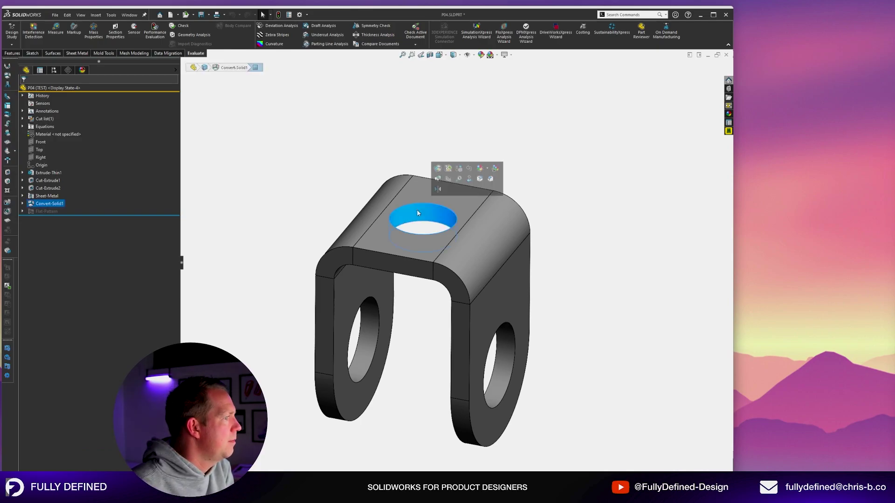
Suppress the Ø10.20 top-hole feature Cut-Extrude2 in the TEST configuration.
{"action": "left_click", "coordinate": [13, 53]}
{"action": "key", "text": "Escape"}
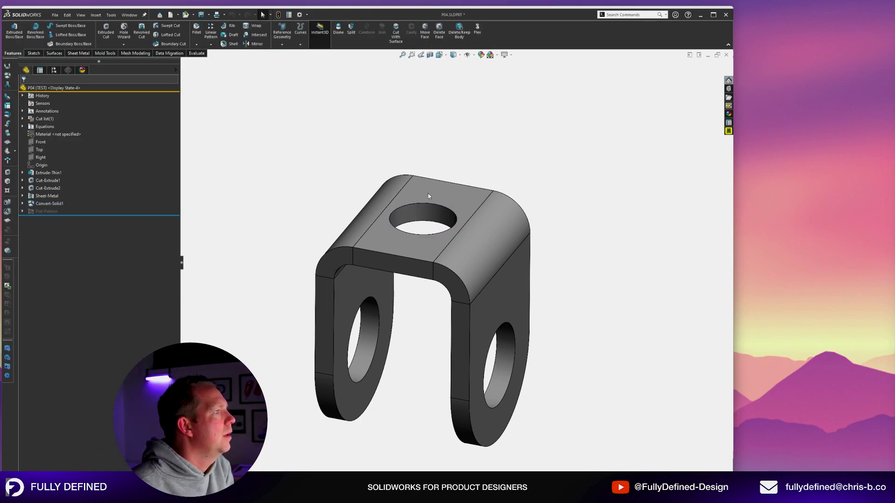
{"action": "left_click", "coordinate": [409, 218]}
{"action": "left_click", "coordinate": [47, 188]}
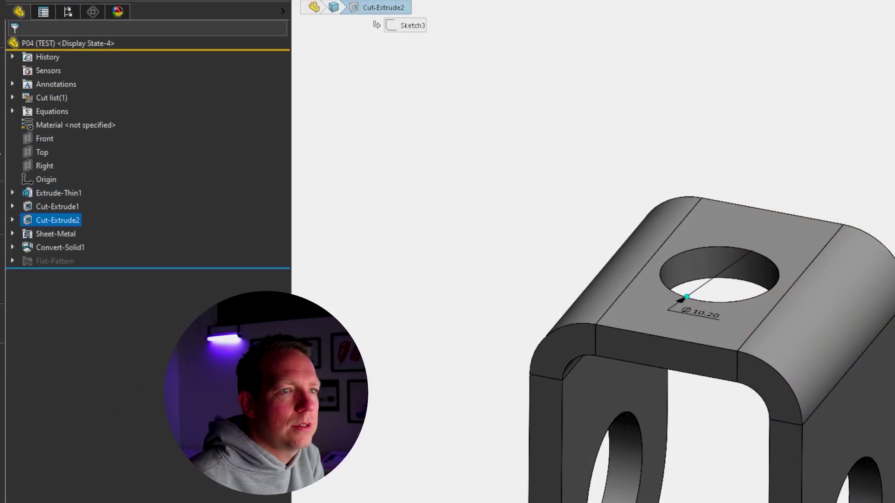
{"action": "left_click", "coordinate": [48, 189]}
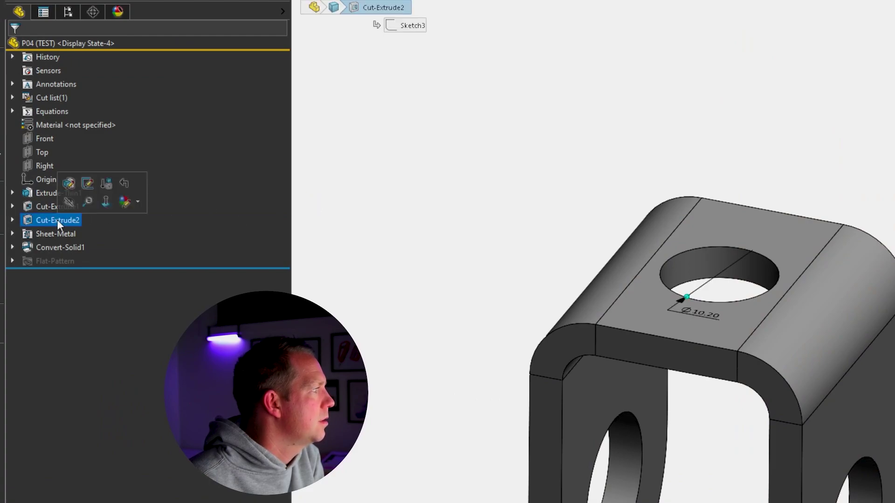
{"action": "right_click", "coordinate": [66, 223]}
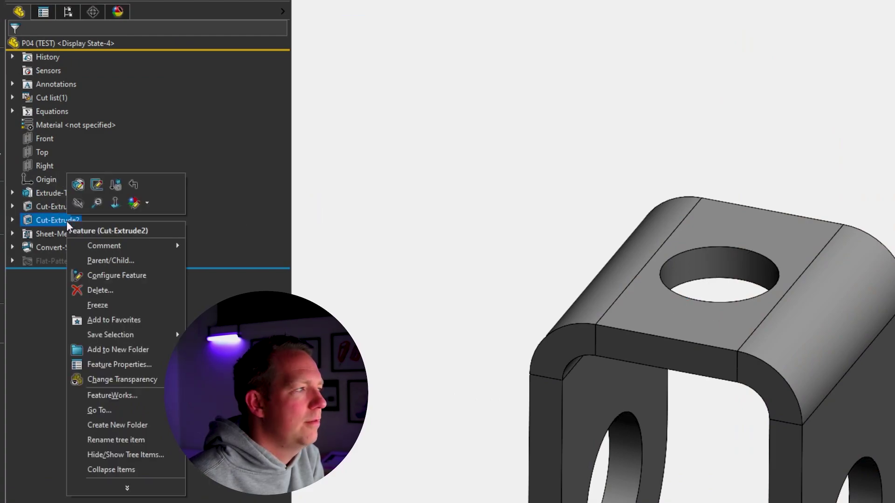
{"action": "left_click", "coordinate": [116, 186]}
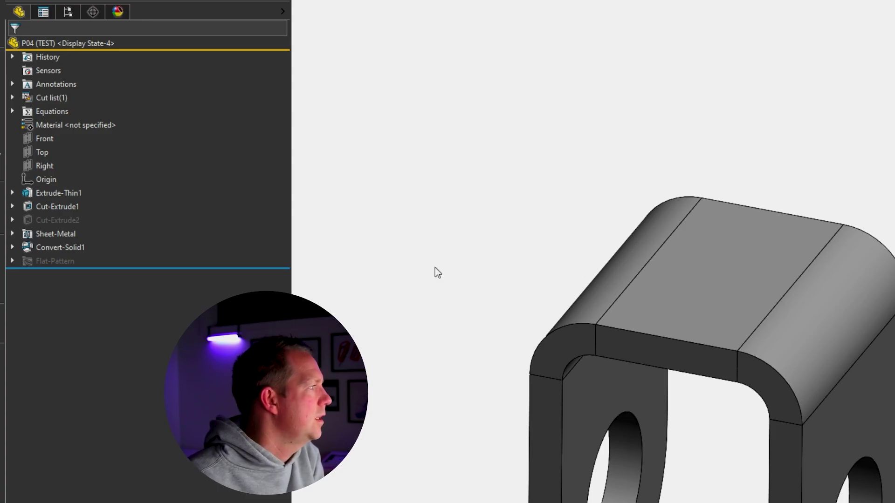
Make Default the active configuration of P04 again.
{"action": "left_click", "coordinate": [14, 220]}
{"action": "left_click", "coordinate": [68, 11]}
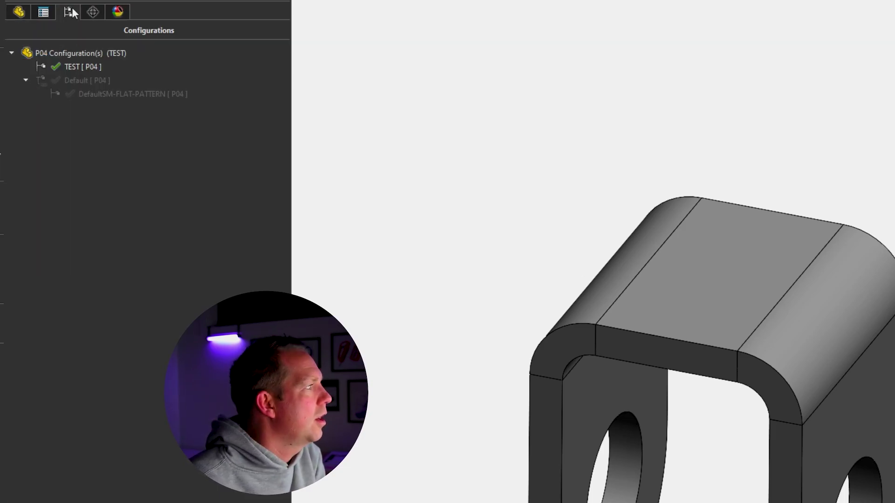
{"action": "double_click", "coordinate": [85, 82]}
{"action": "left_click", "coordinate": [17, 13]}
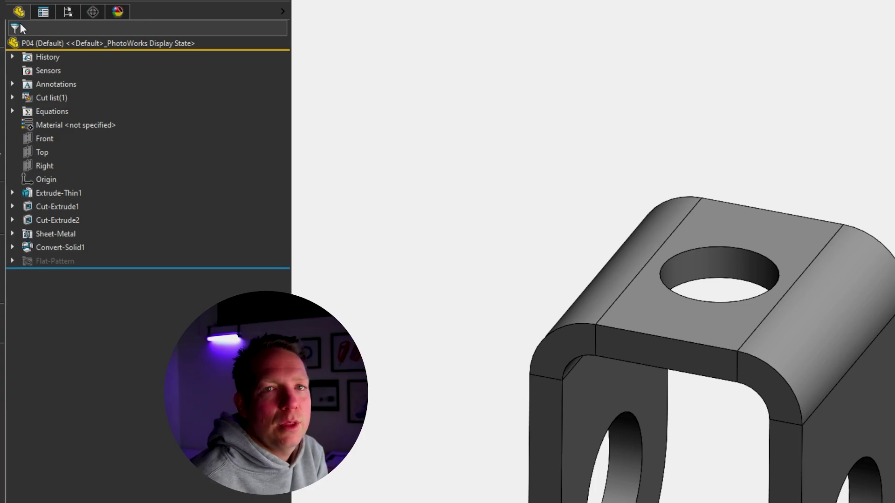
Activate TEST and unsuppress Cut-Extrude2 so the top hole returns.
{"action": "left_click", "coordinate": [68, 12]}
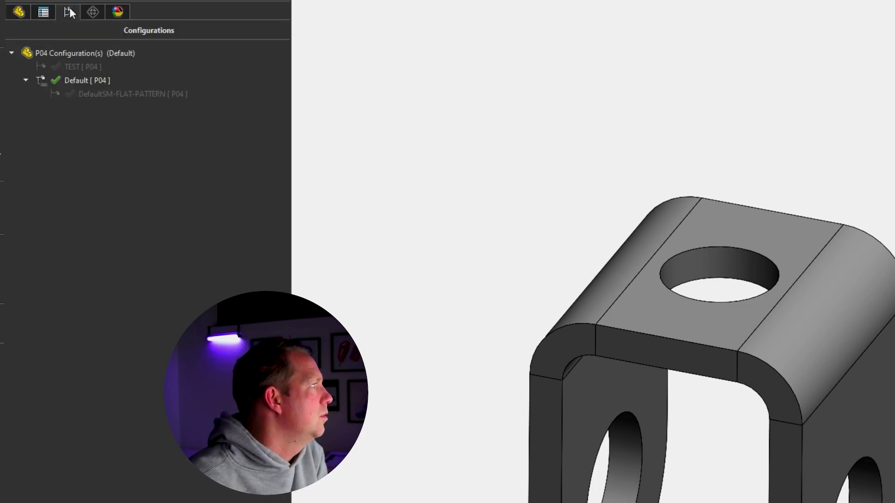
{"action": "double_click", "coordinate": [80, 65]}
{"action": "left_click", "coordinate": [19, 12]}
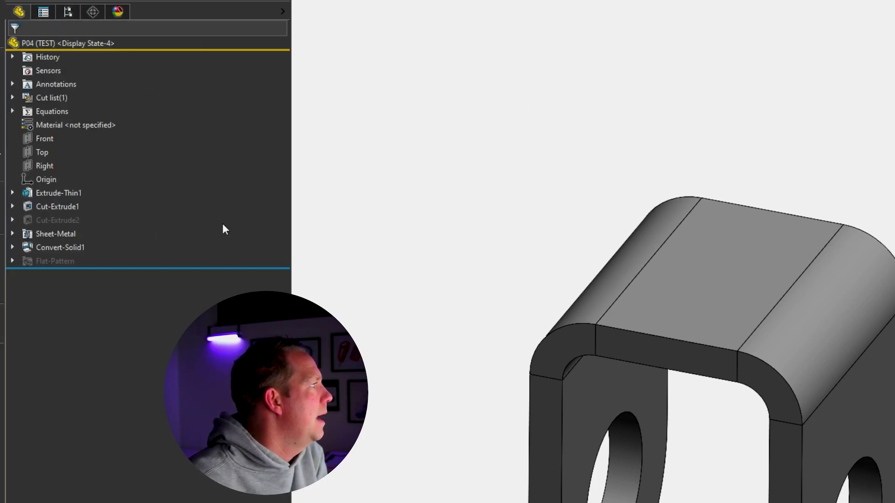
{"action": "left_click", "coordinate": [75, 219]}
{"action": "left_click", "coordinate": [101, 180]}
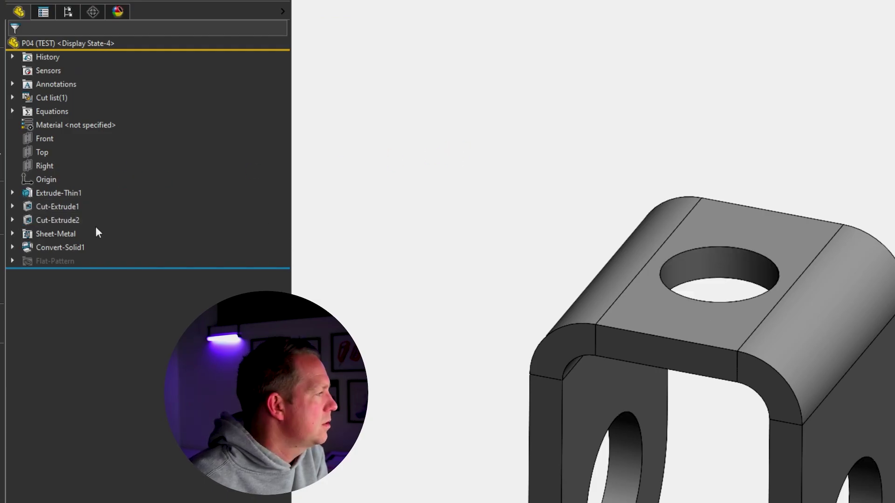
Change the Sketch3 hole diameter to 3 mm for all configurations.
{"action": "left_click", "coordinate": [14, 220]}
{"action": "left_click", "coordinate": [66, 233]}
{"action": "left_click", "coordinate": [82, 200]}
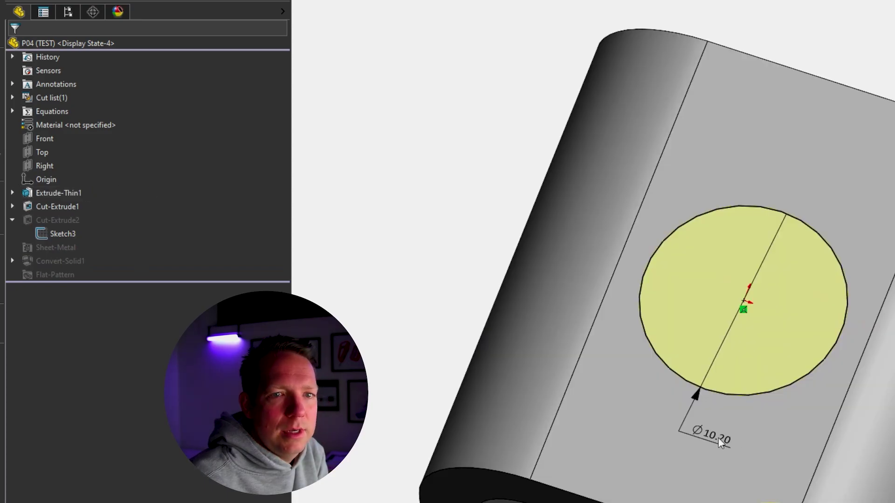
{"action": "left_click", "coordinate": [718, 438]}
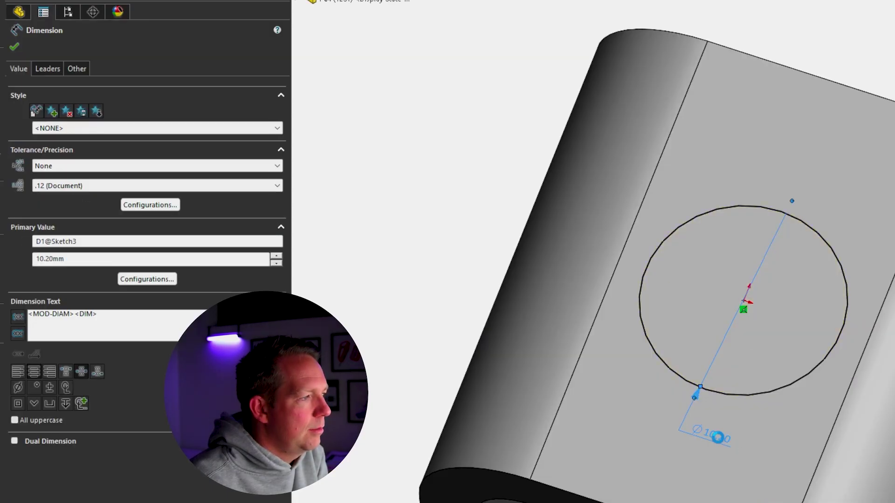
{"action": "double_click", "coordinate": [718, 438]}
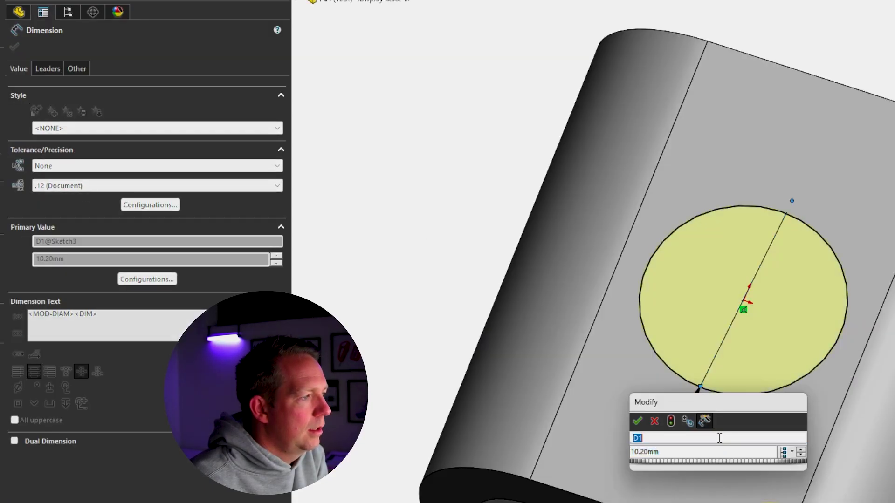
{"action": "left_click", "coordinate": [791, 452]}
{"action": "left_click", "coordinate": [808, 484]}
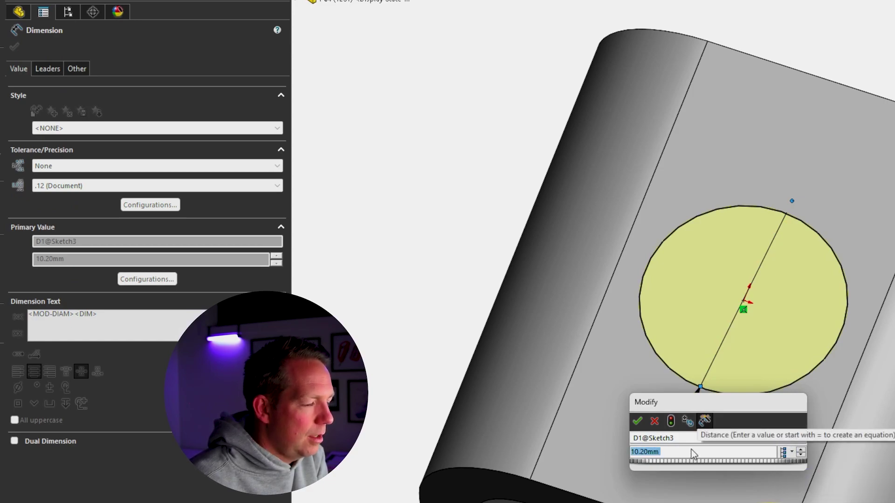
{"action": "type", "text": "3"}
{"action": "key", "text": "Return"}
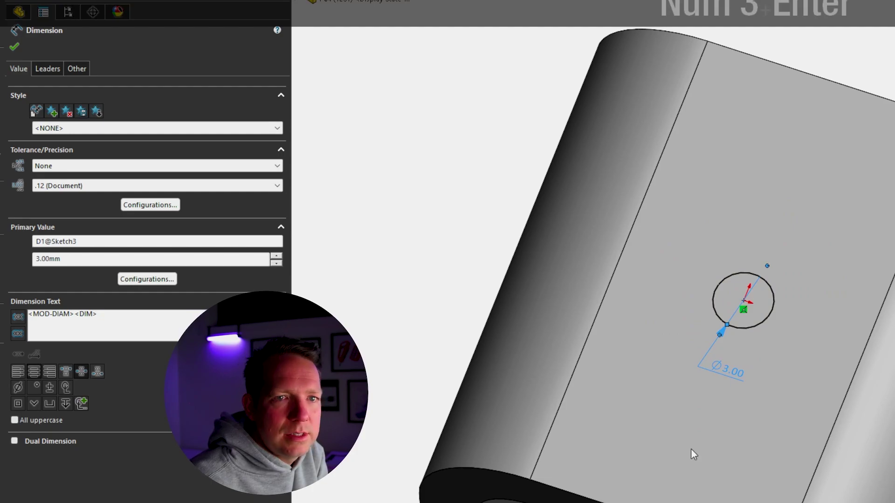
{"action": "left_click", "coordinate": [893, 110]}
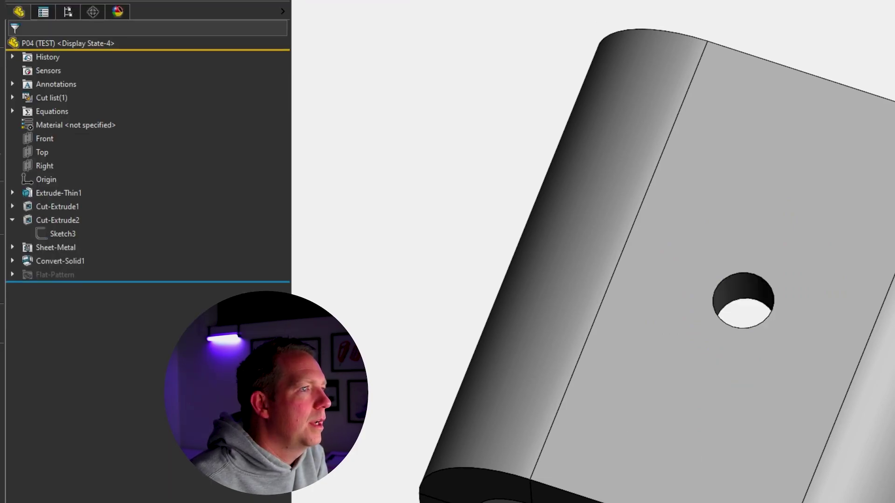
In the Default configuration, set the hole diameter to 10.2 mm for this configuration only.
{"action": "left_click", "coordinate": [68, 12]}
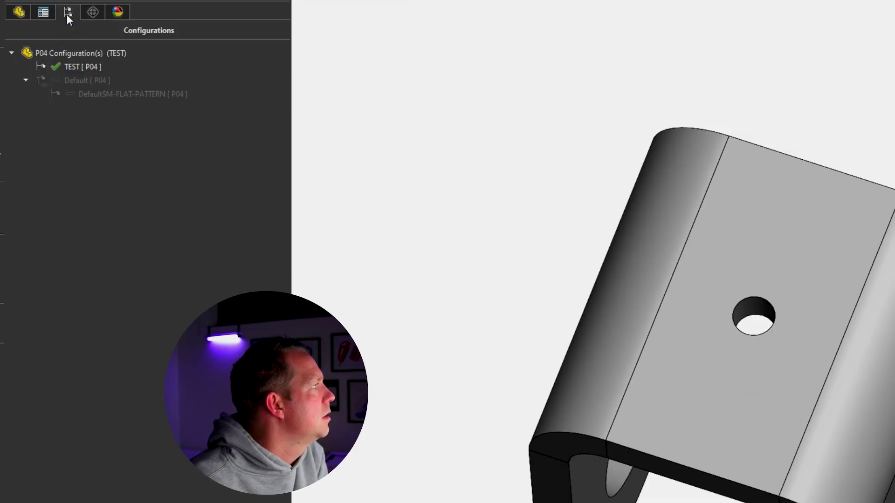
{"action": "double_click", "coordinate": [75, 80]}
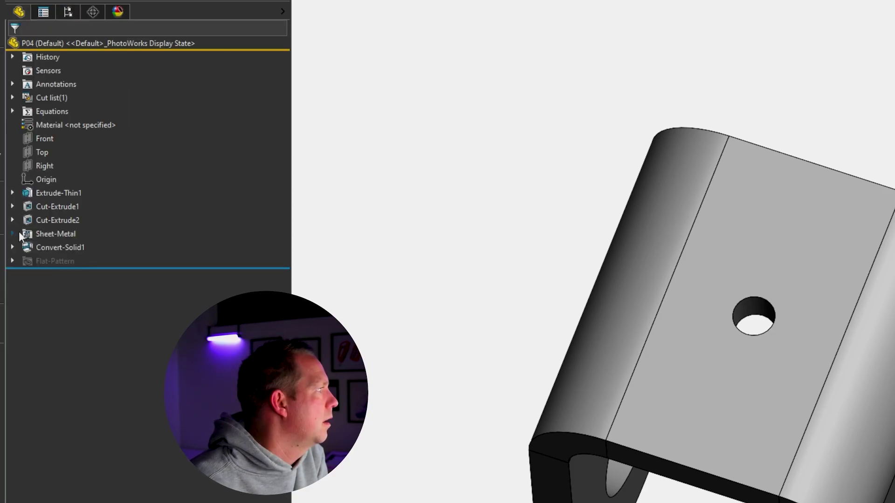
{"action": "left_click", "coordinate": [13, 220]}
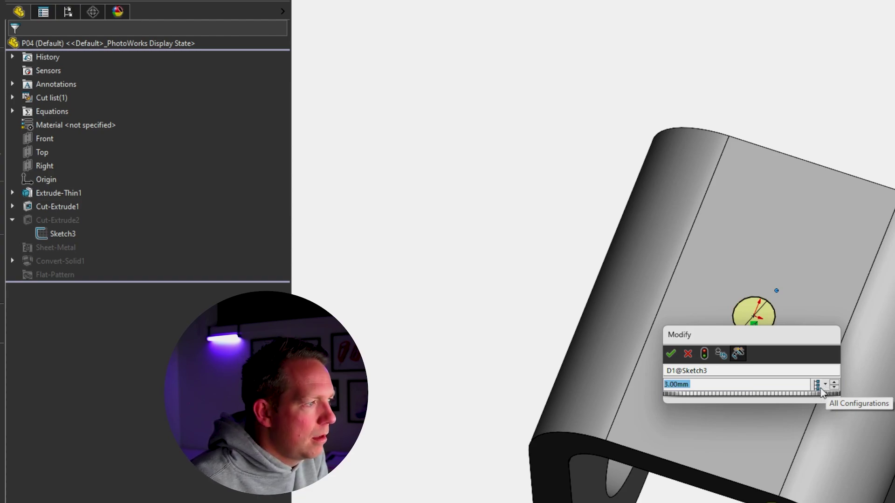
{"action": "left_click", "coordinate": [824, 387]}
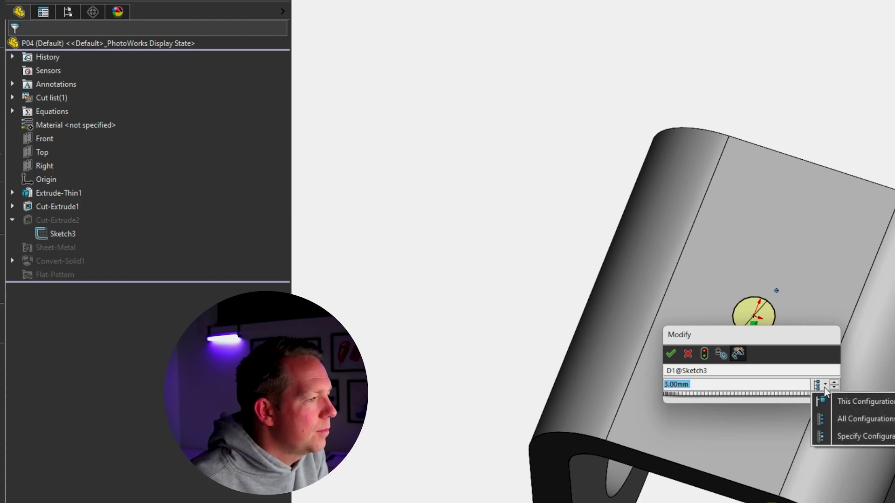
{"action": "left_click", "coordinate": [834, 403]}
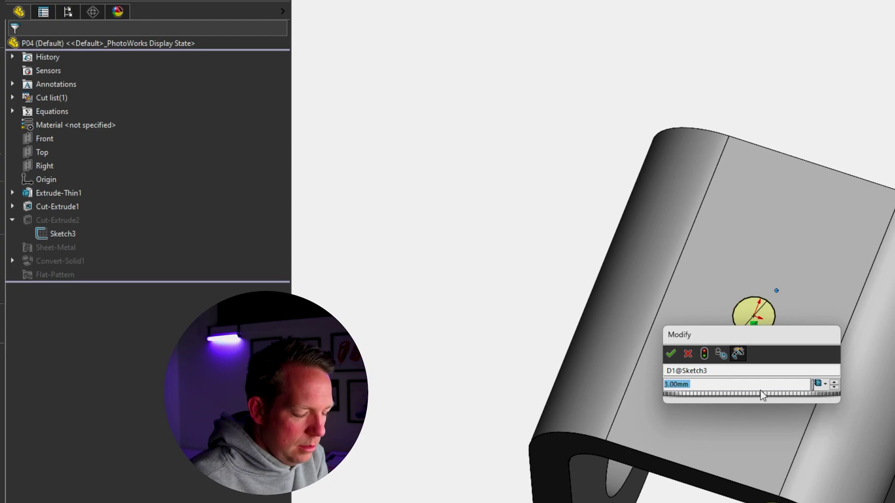
{"action": "type", "text": "10.2"}
{"action": "key", "text": "Return"}
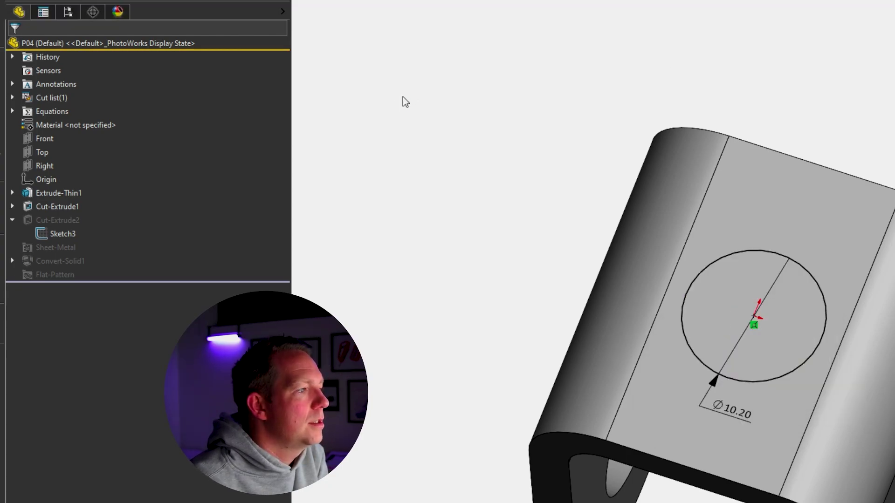
Compare the TEST and Default holes, then save and close the P04 part.
{"action": "left_click", "coordinate": [66, 10]}
{"action": "double_click", "coordinate": [77, 66]}
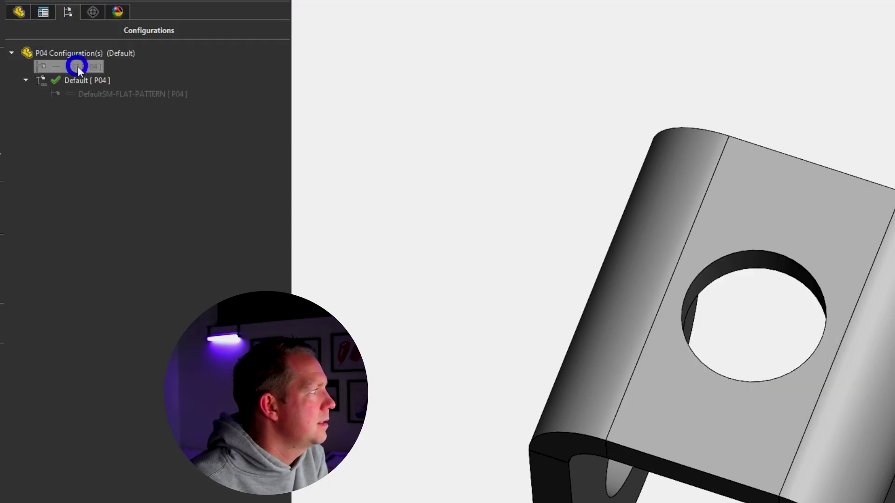
{"action": "left_click", "coordinate": [79, 78]}
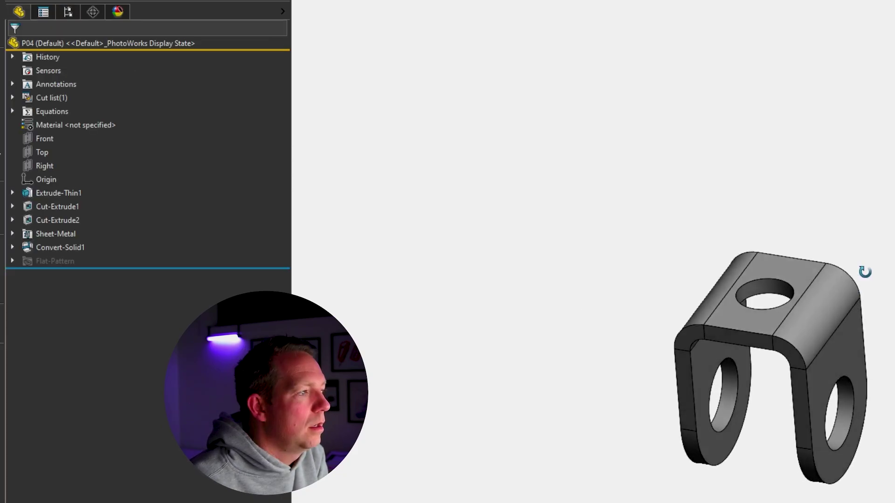
{"action": "middle_click_drag", "start_coordinate": [865, 270], "coordinate": [863, 264]}
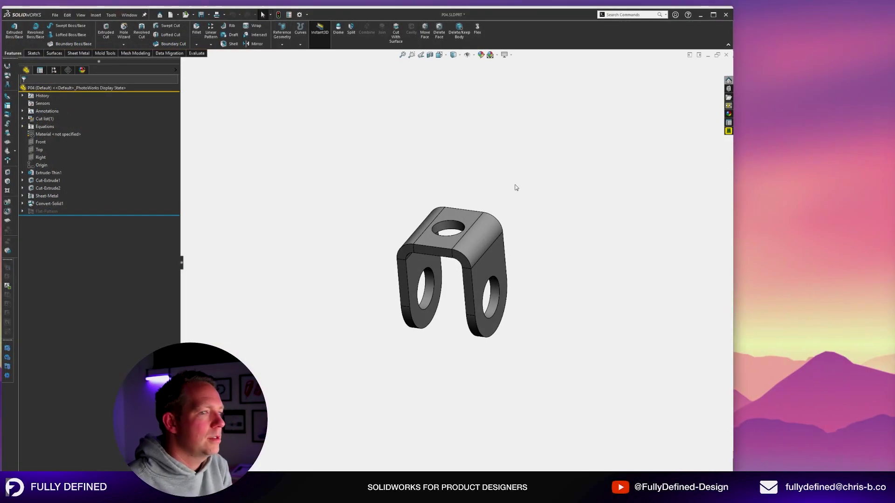
{"action": "middle_click_drag", "start_coordinate": [515, 188], "coordinate": [530, 244]}
{"action": "key", "text": "ctrl+s"}
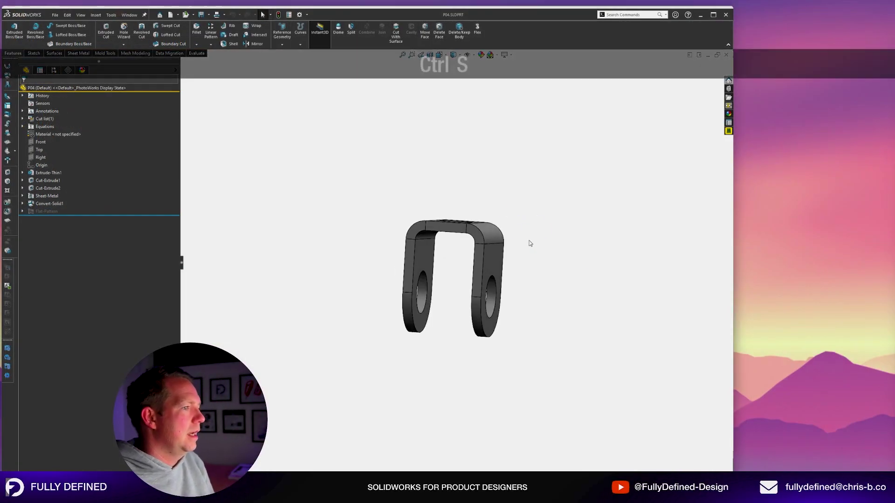
{"action": "key", "text": "ctrl+w"}
Open the eye bolt part P01 from the SA-01 assembly.
{"action": "scroll", "coordinate": [535, 205], "scroll_direction": "down", "scroll_amount": 2}
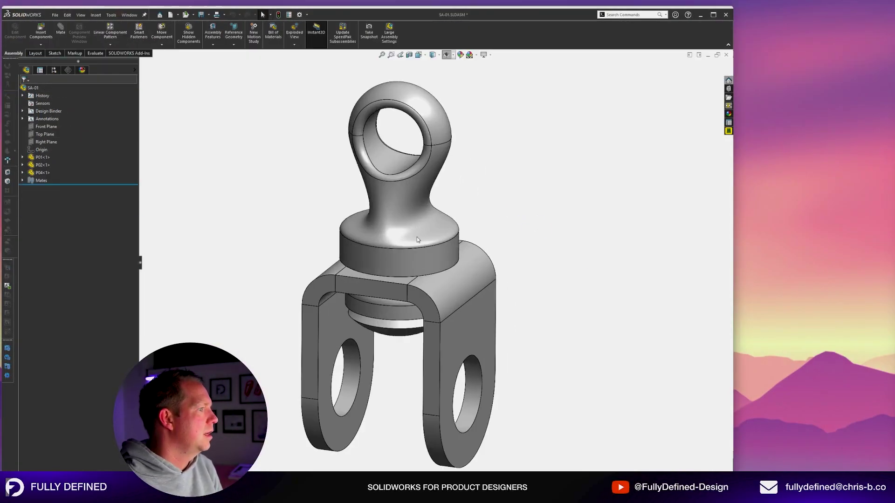
{"action": "left_click", "coordinate": [419, 184]}
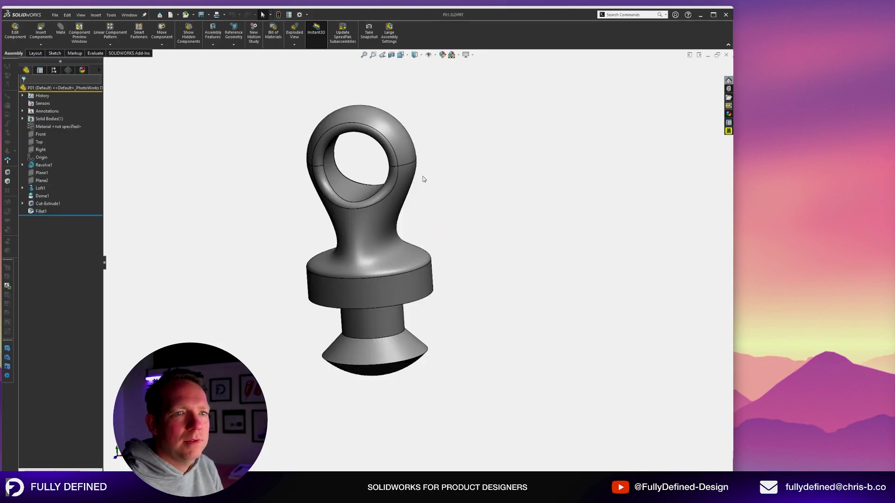
{"action": "middle_click_drag", "start_coordinate": [492, 228], "coordinate": [493, 284]}
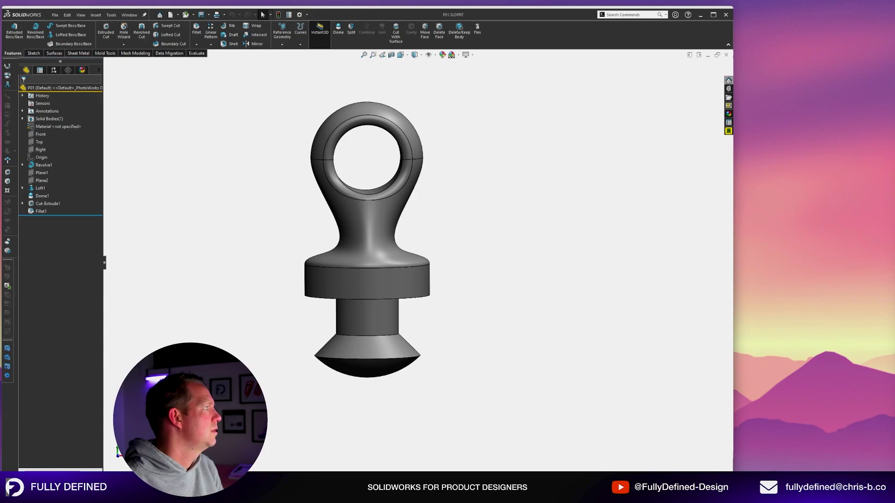
Add a new configuration named AFTER to P01.
{"action": "left_click", "coordinate": [54, 70]}
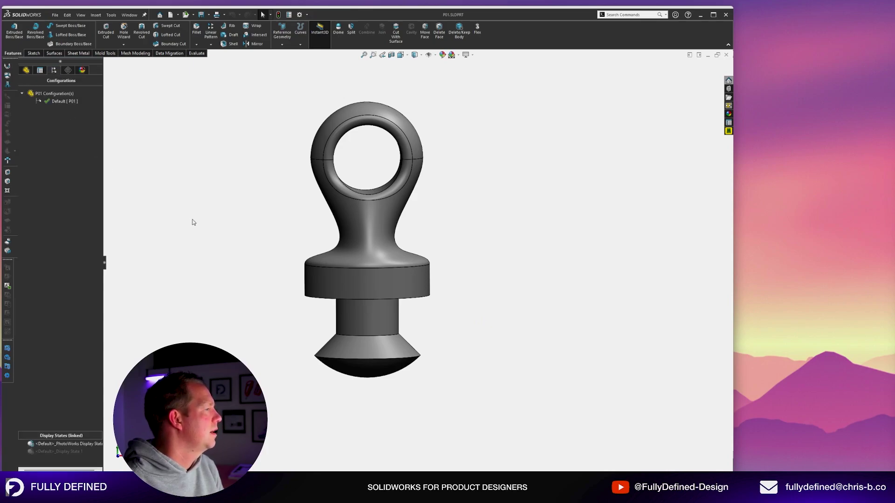
{"action": "right_click", "coordinate": [59, 99]}
{"action": "left_click", "coordinate": [74, 106]}
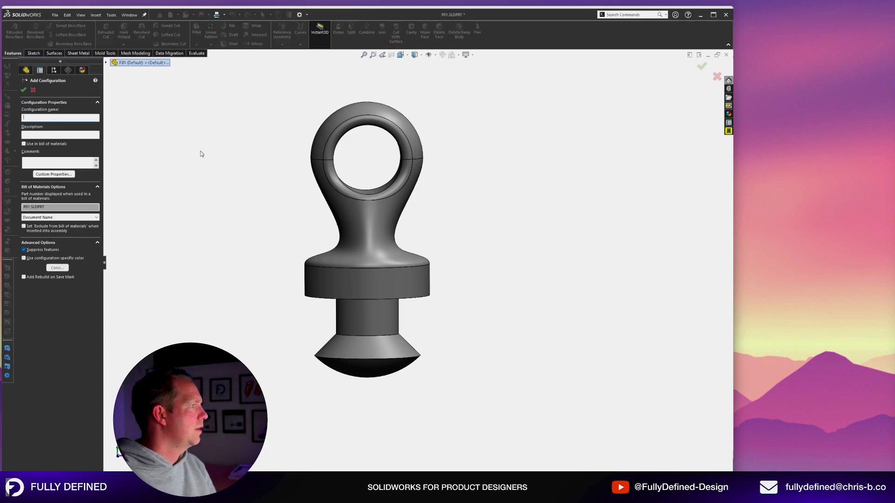
{"action": "key", "text": "shift"}
{"action": "type", "text": "ER"}
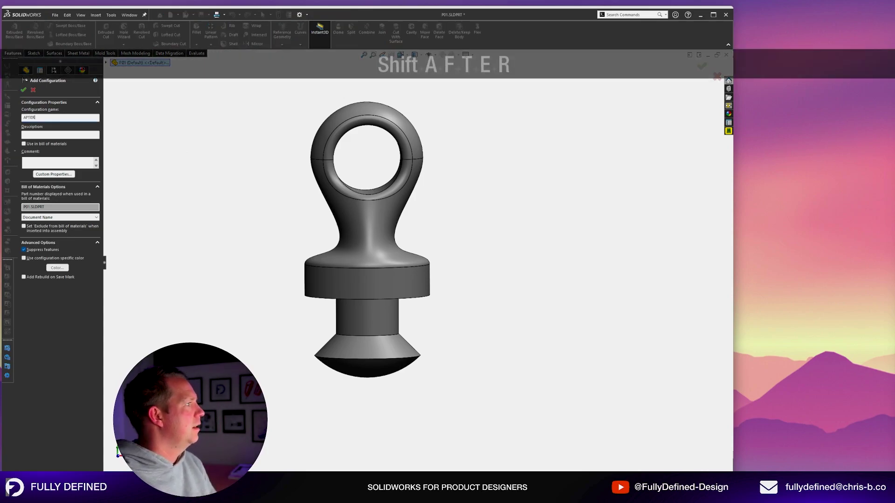
{"action": "key", "text": "Return"}
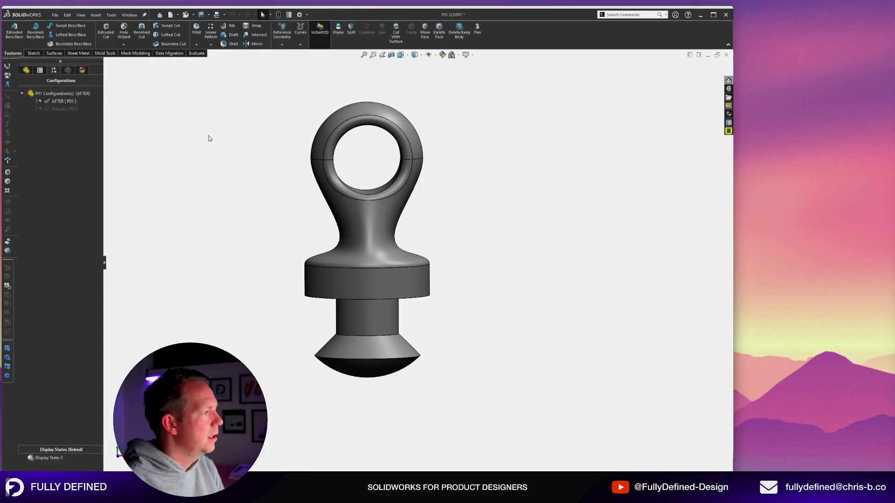
{"action": "middle_click_drag", "start_coordinate": [454, 240], "coordinate": [534, 208]}
Add another P01 configuration named BEFORE.
{"action": "right_click", "coordinate": [68, 97]}
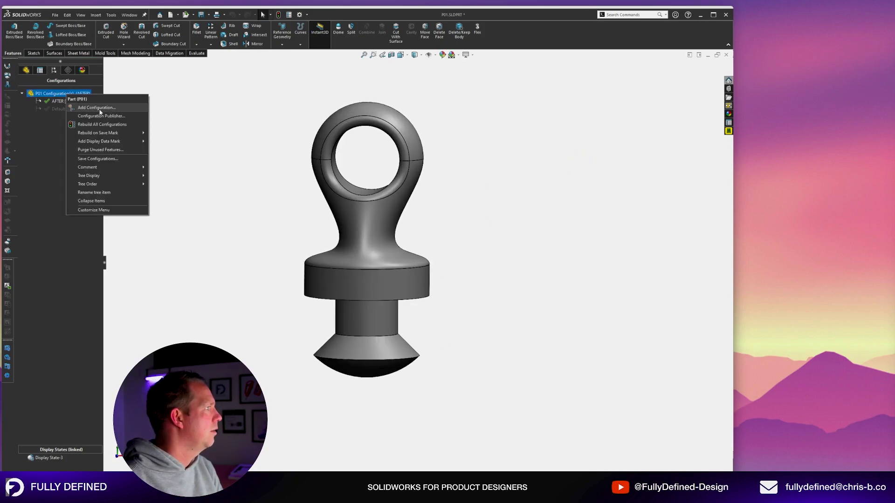
{"action": "left_click", "coordinate": [79, 105]}
{"action": "key", "text": "shift"}
{"action": "type", "text": "BEFORE"}
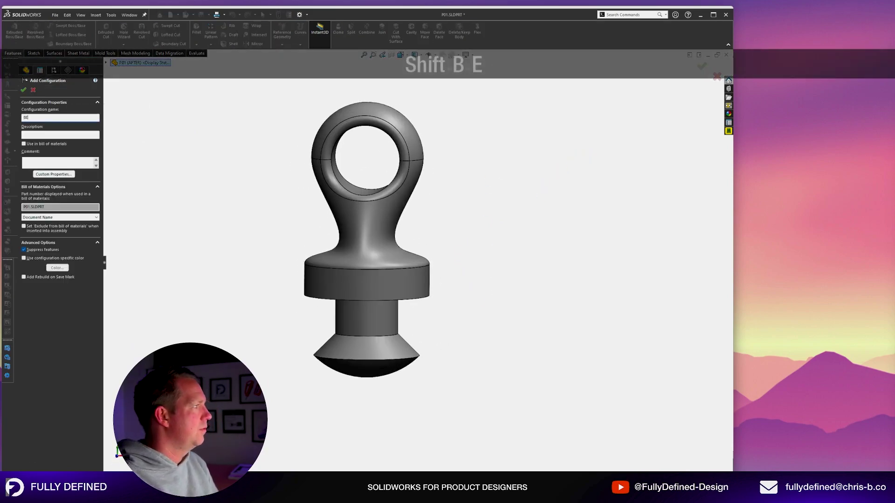
{"action": "key", "text": "Return"}
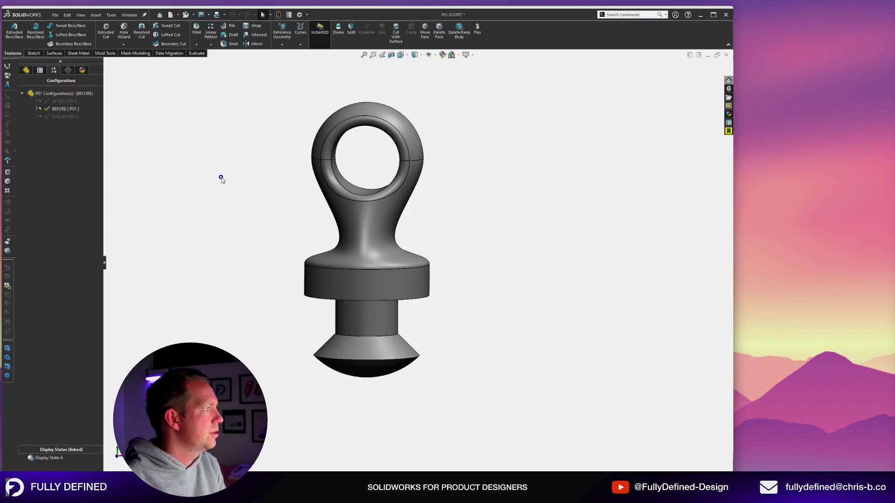
Orbit and zoom P01 to inspect the dome at the pin's end.
{"action": "middle_click_drag", "start_coordinate": [479, 366], "coordinate": [573, 229]}
{"action": "scroll", "coordinate": [570, 233], "scroll_direction": "down", "scroll_amount": 1}
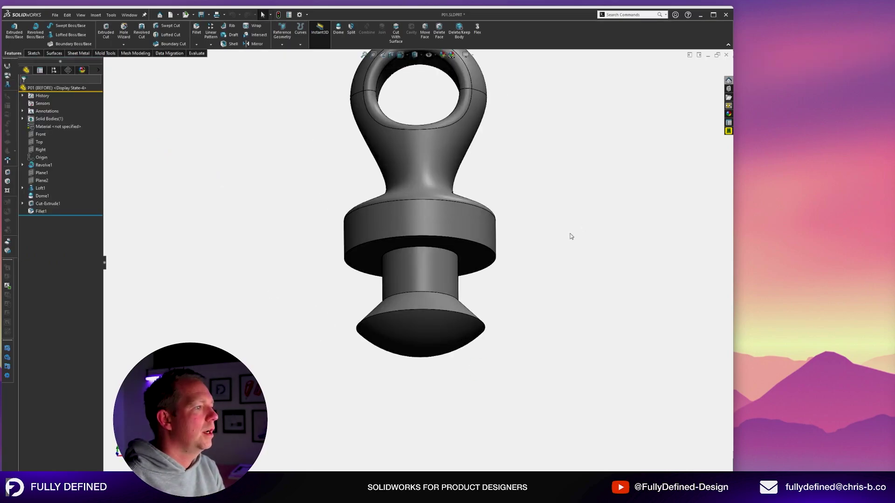
{"action": "left_click", "coordinate": [432, 342]}
{"action": "middle_click_drag", "start_coordinate": [541, 335], "coordinate": [542, 368]}
{"action": "left_click", "coordinate": [542, 368]}
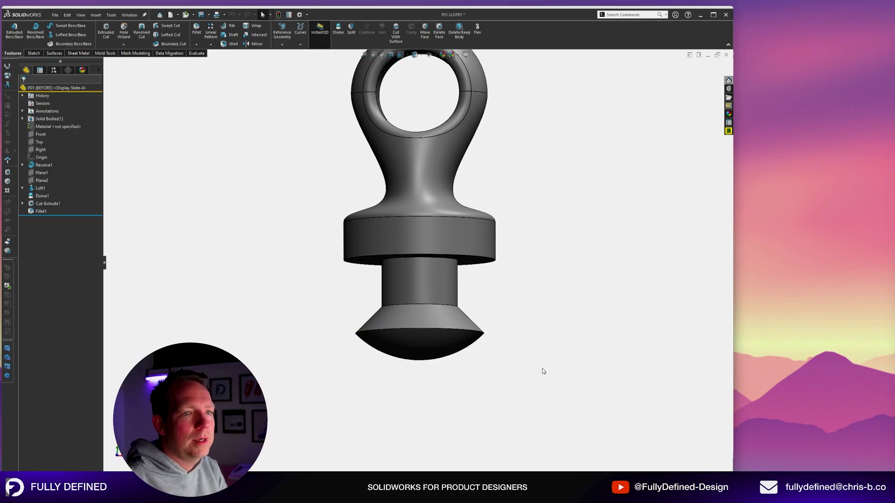
{"action": "scroll", "coordinate": [547, 267], "scroll_direction": "up", "scroll_amount": 2}
{"action": "scroll", "coordinate": [522, 228], "scroll_direction": "down", "scroll_amount": 2}
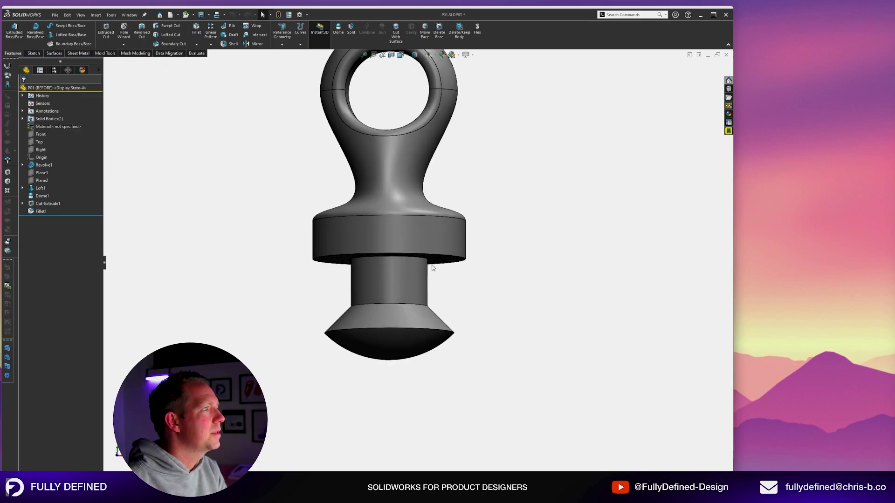
Delete the conical face of the pin's mushroom head.
{"action": "left_click", "coordinate": [439, 30]}
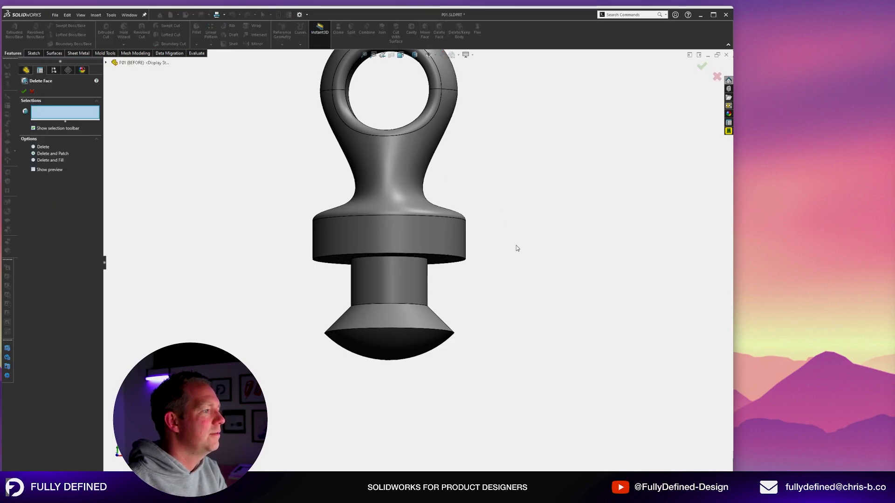
{"action": "left_click", "coordinate": [405, 323]}
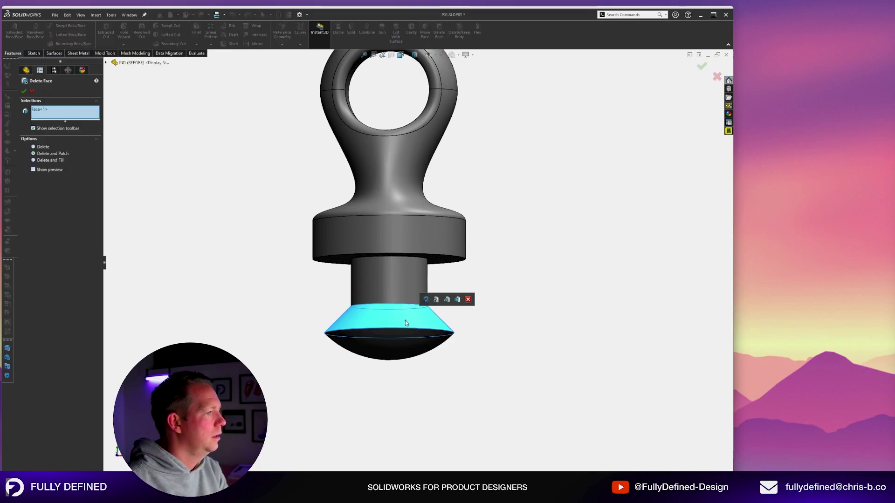
{"action": "key", "text": "Return"}
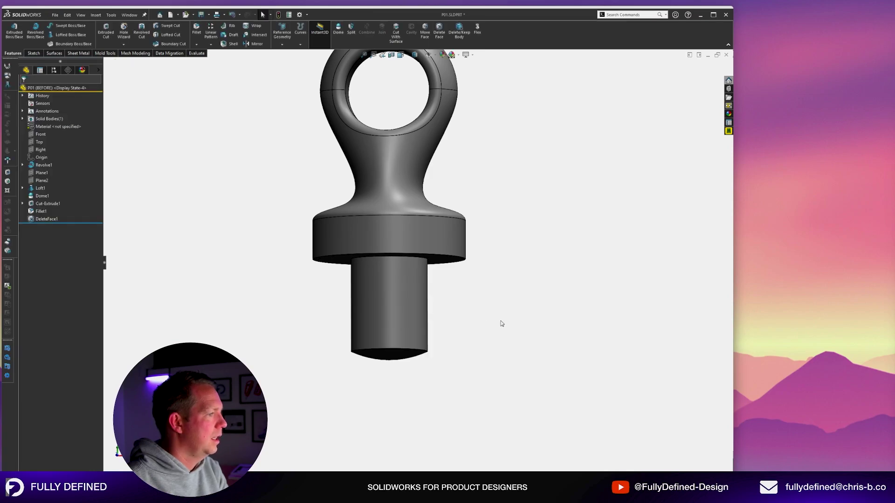
Offset the pin's flat bottom face by 5 mm with Move Face.
{"action": "middle_click_drag", "start_coordinate": [484, 255], "coordinate": [513, 274]}
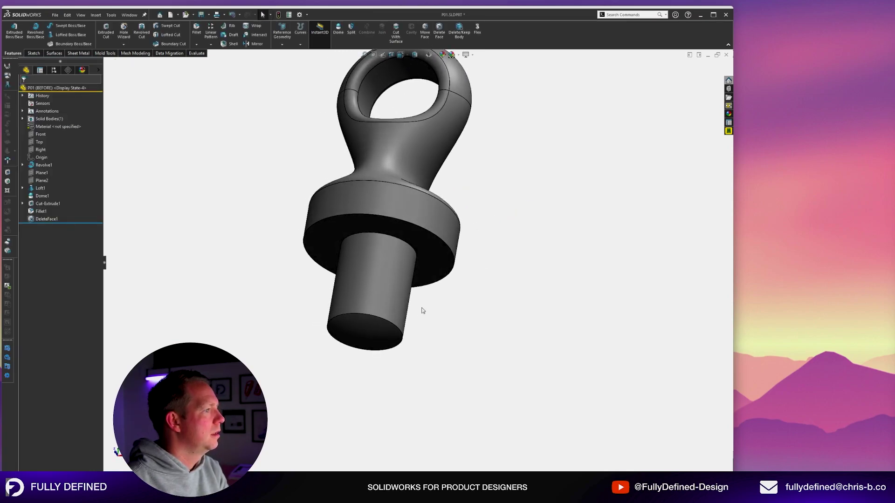
{"action": "left_click", "coordinate": [370, 283]}
{"action": "left_click", "coordinate": [455, 358]}
{"action": "left_click", "coordinate": [376, 340]}
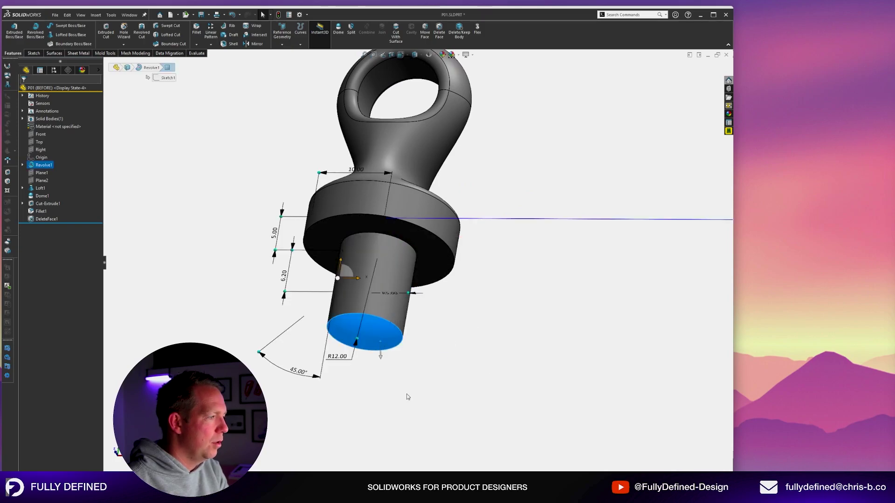
{"action": "left_click", "coordinate": [408, 396]}
{"action": "left_click", "coordinate": [424, 31]}
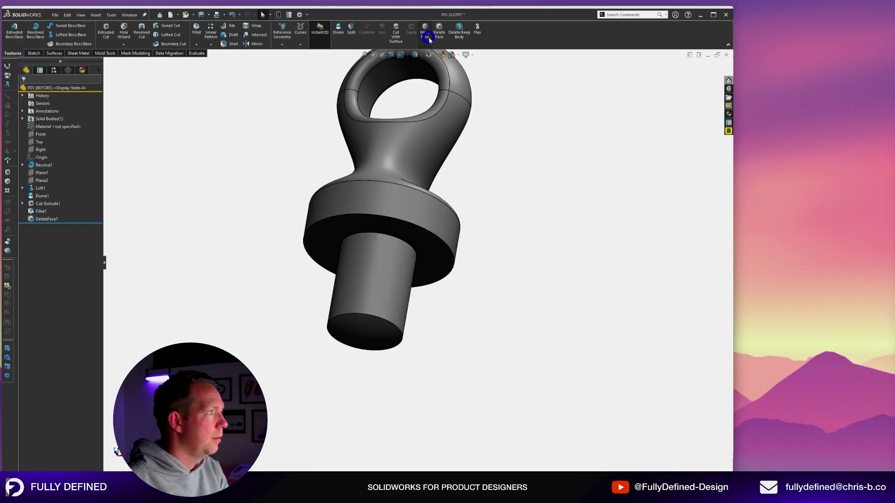
{"action": "left_click", "coordinate": [384, 336]}
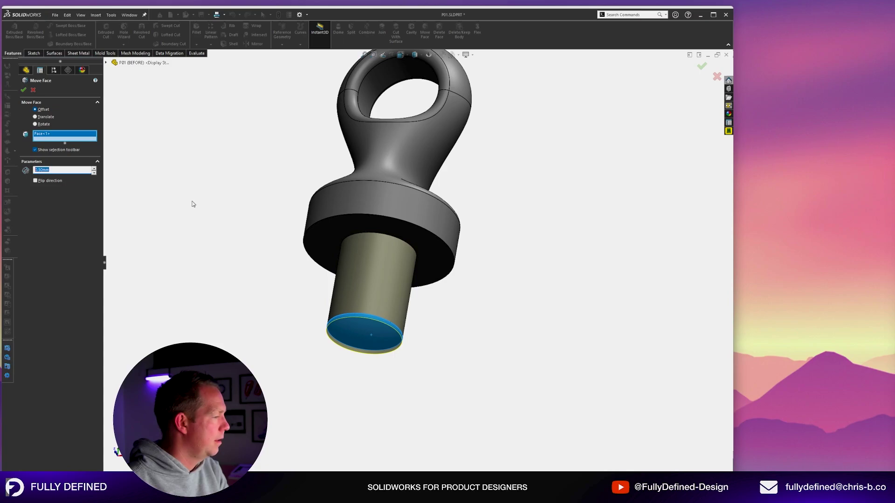
{"action": "type", "text": "5"}
{"action": "key", "text": "Return"}
{"action": "key", "text": "Return"}
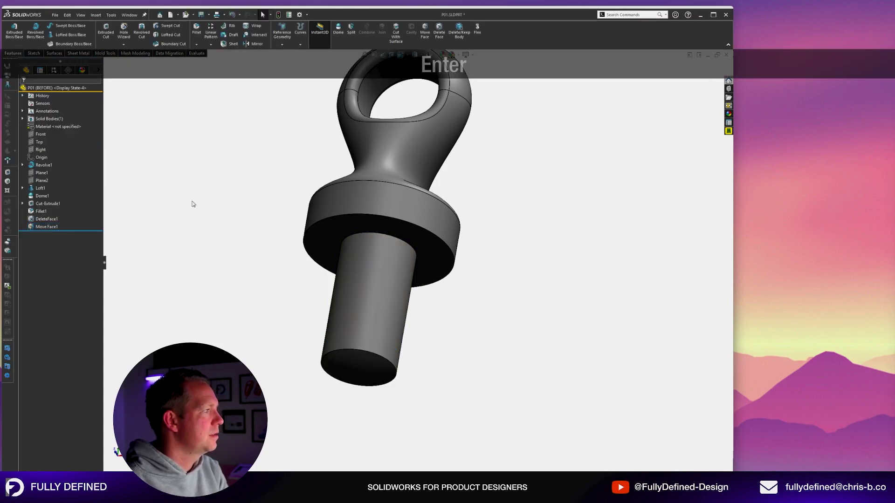
{"action": "key", "text": "space"}
{"action": "left_click", "coordinate": [56, 70]}
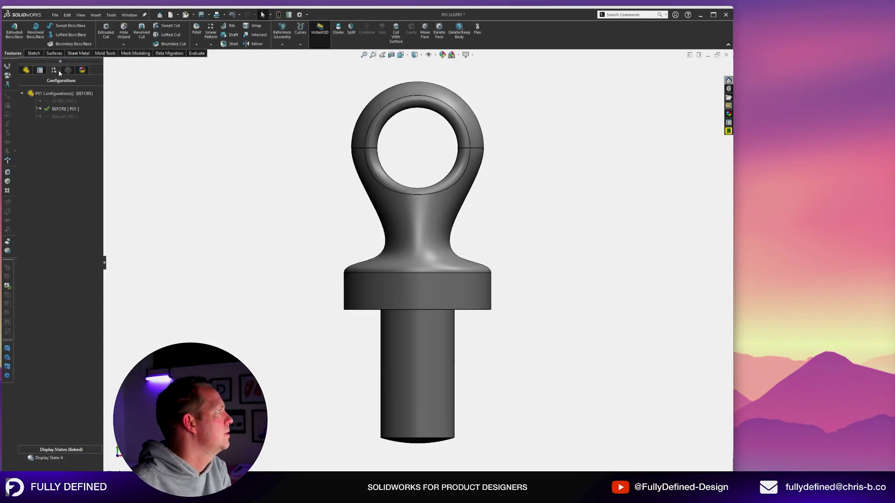
Switch between the AFTER and BEFORE configurations to compare the pins.
{"action": "double_click", "coordinate": [60, 102]}
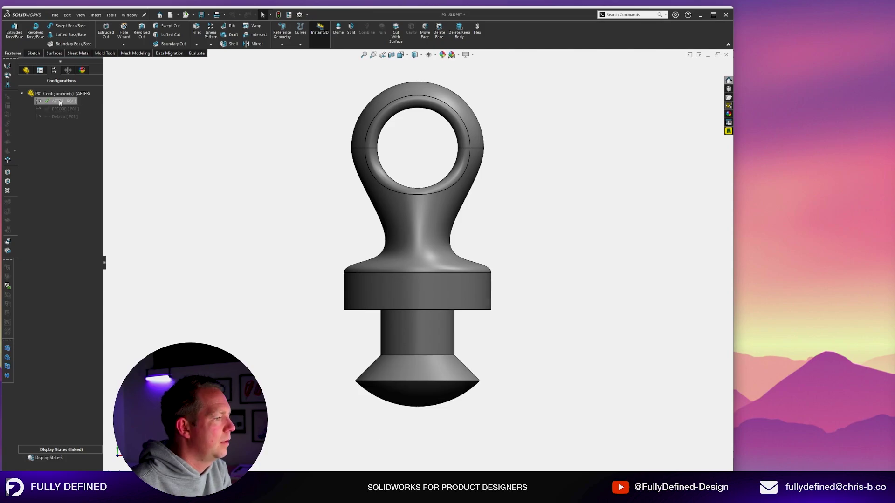
{"action": "double_click", "coordinate": [60, 109]}
{"action": "double_click", "coordinate": [60, 101]}
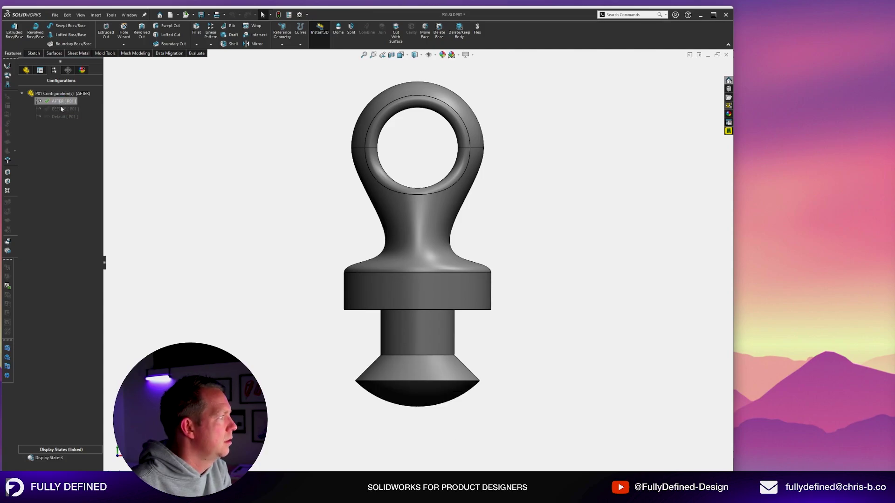
{"action": "double_click", "coordinate": [60, 109]}
Change the Move Face1 offset to 3 mm and save P01.
{"action": "left_click", "coordinate": [27, 71]}
{"action": "left_click", "coordinate": [46, 227]}
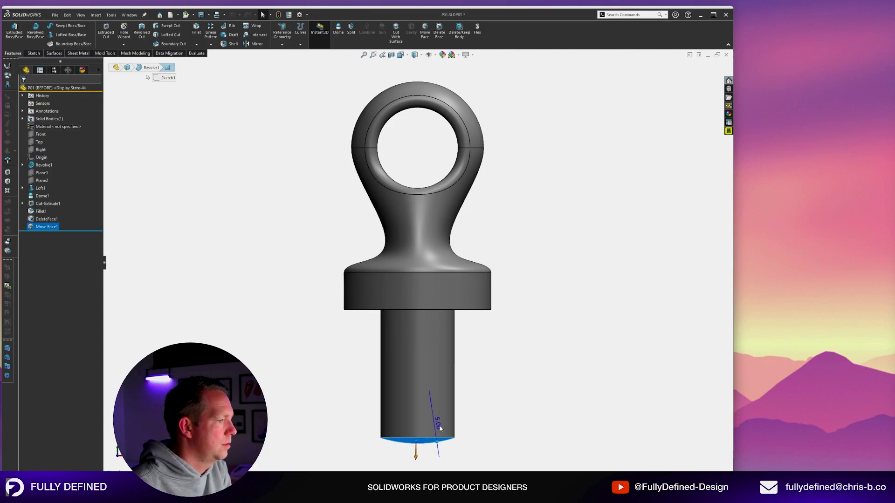
{"action": "left_click", "coordinate": [439, 426]}
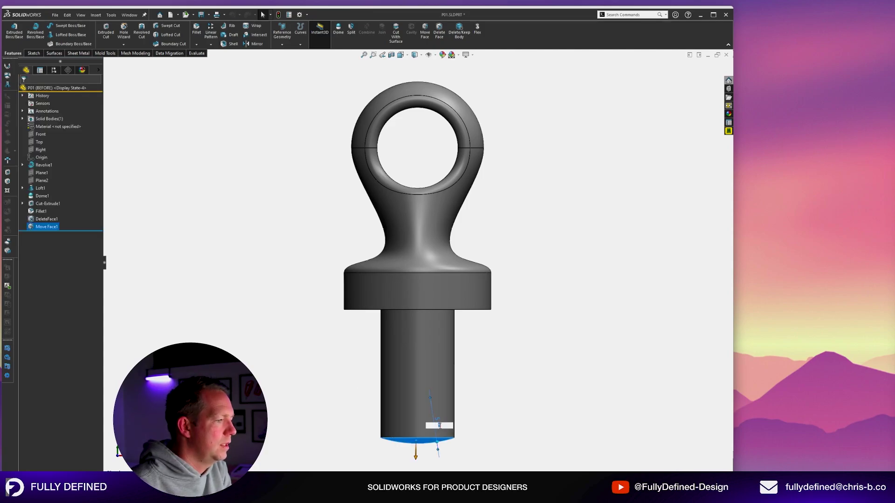
{"action": "type", "text": "3"}
{"action": "key", "text": "Return"}
{"action": "key", "text": "ctrl+s"}
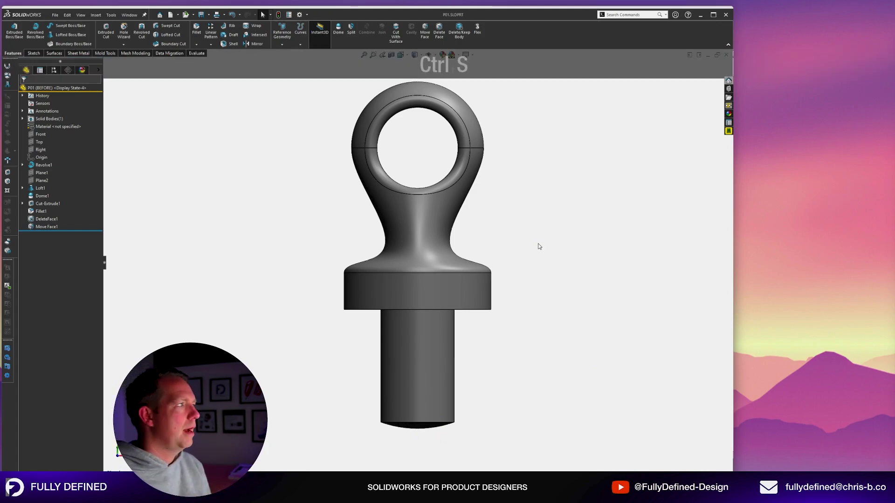
Recheck AFTER versus BEFORE, leaving BEFORE active, and cycle to the next open document.
{"action": "left_click", "coordinate": [54, 70]}
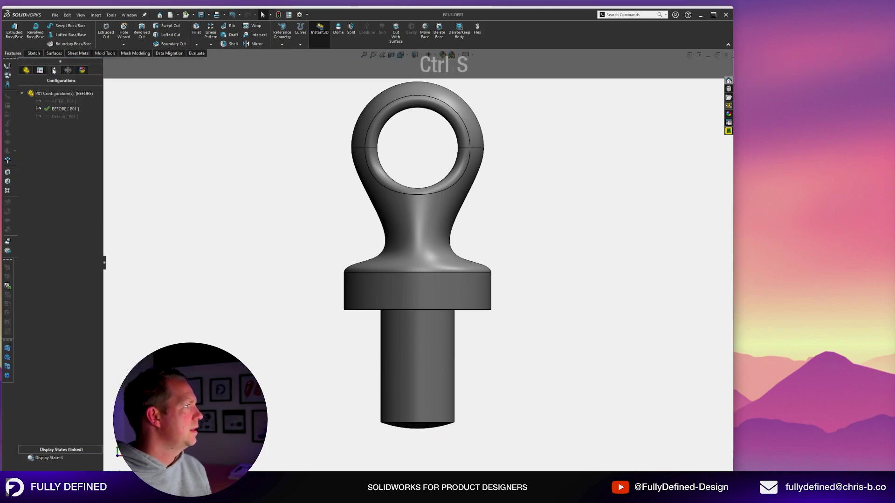
{"action": "double_click", "coordinate": [56, 101]}
{"action": "double_click", "coordinate": [59, 108]}
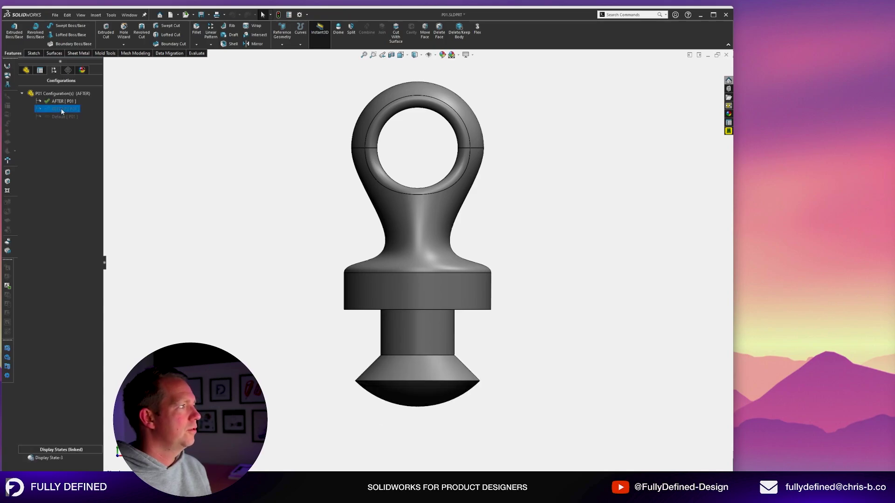
{"action": "left_click", "coordinate": [26, 71]}
{"action": "key", "text": "ctrl+Tab"}
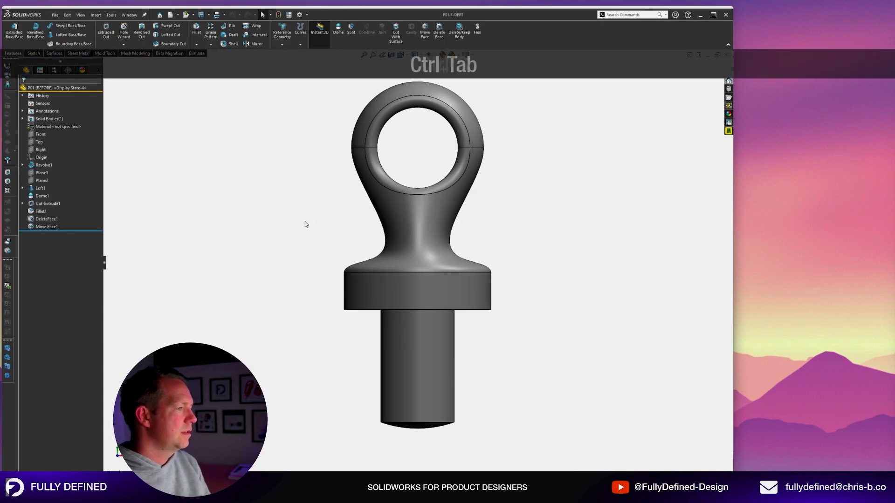
Rename the SA-01 assembly's Default configuration to AFTER.
{"action": "left_click", "coordinate": [339, 257]}
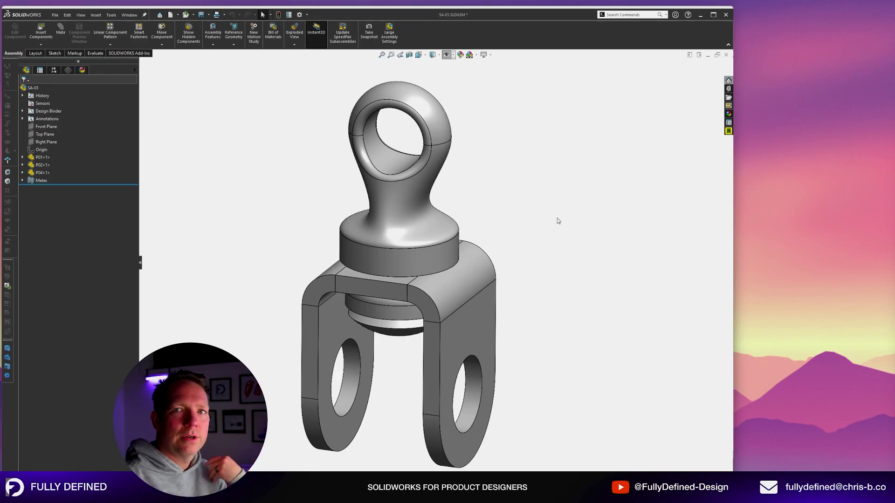
{"action": "left_click", "coordinate": [54, 69]}
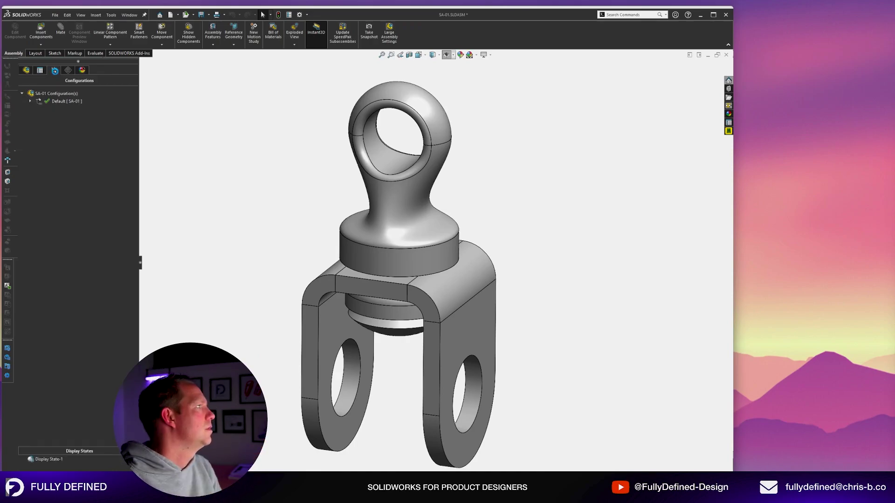
{"action": "right_click", "coordinate": [57, 95]}
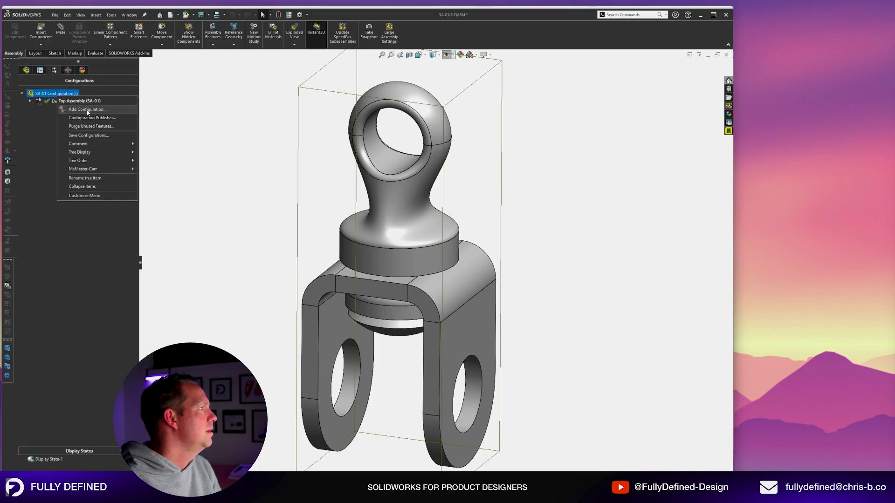
{"action": "left_click", "coordinate": [526, 273]}
{"action": "middle_click_drag", "start_coordinate": [526, 273], "coordinate": [548, 253]}
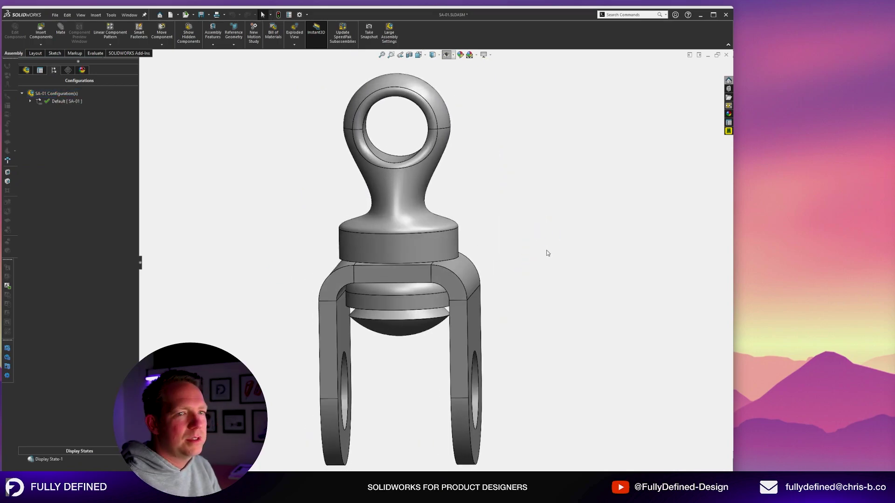
{"action": "left_click", "coordinate": [56, 101]}
{"action": "left_click", "coordinate": [51, 101]}
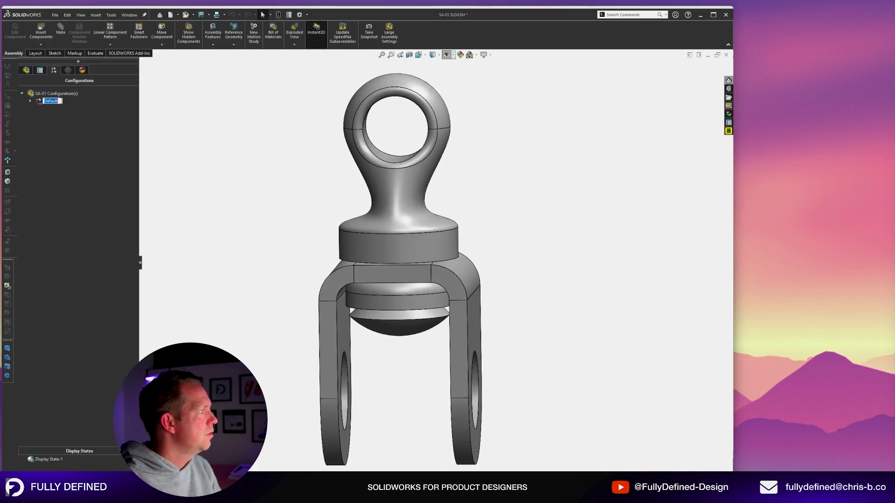
{"action": "type", "text": "AFTER"}
{"action": "key", "text": "Return"}
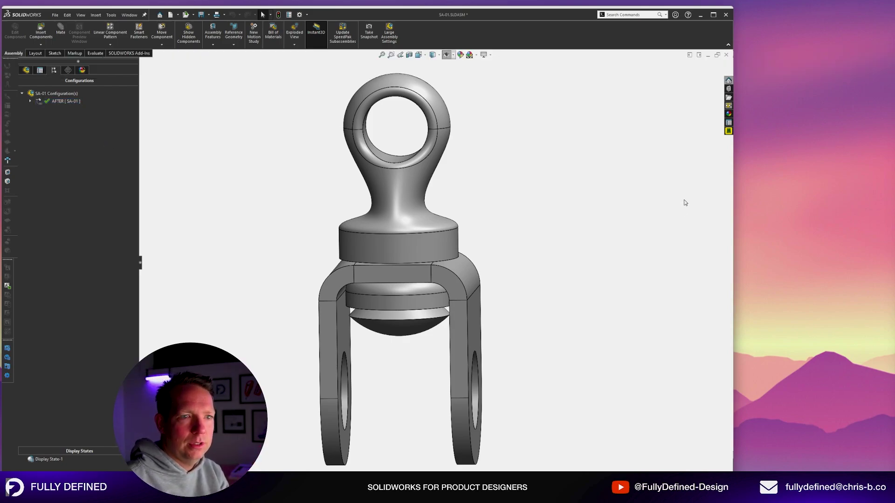
Add a new assembly configuration named BEFORE.
{"action": "right_click", "coordinate": [62, 94]}
{"action": "left_click", "coordinate": [93, 105]}
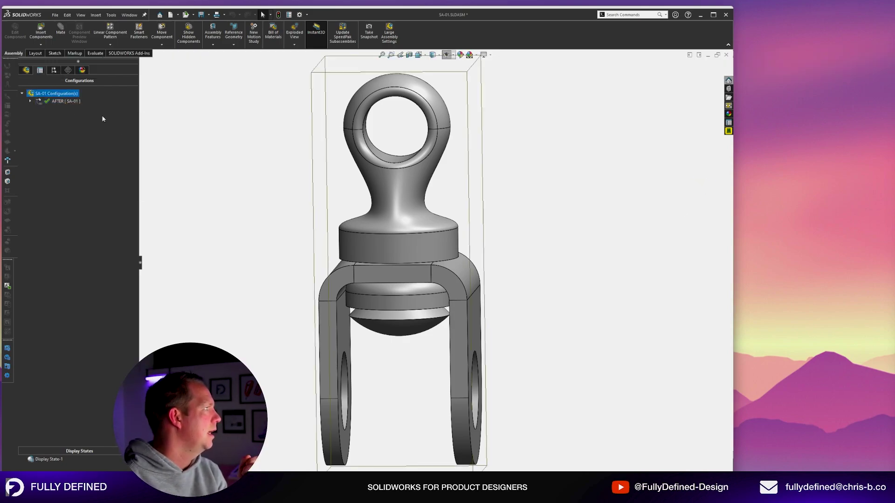
{"action": "type", "text": "BEFORE"}
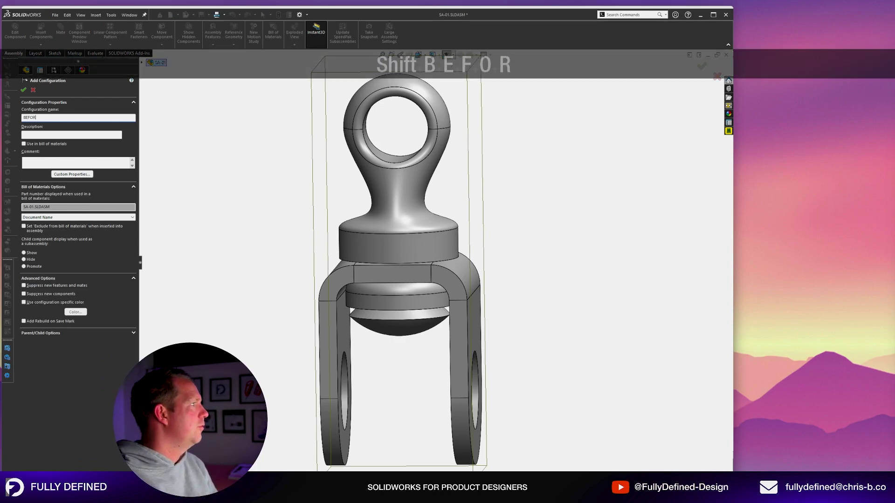
{"action": "key", "text": "Return"}
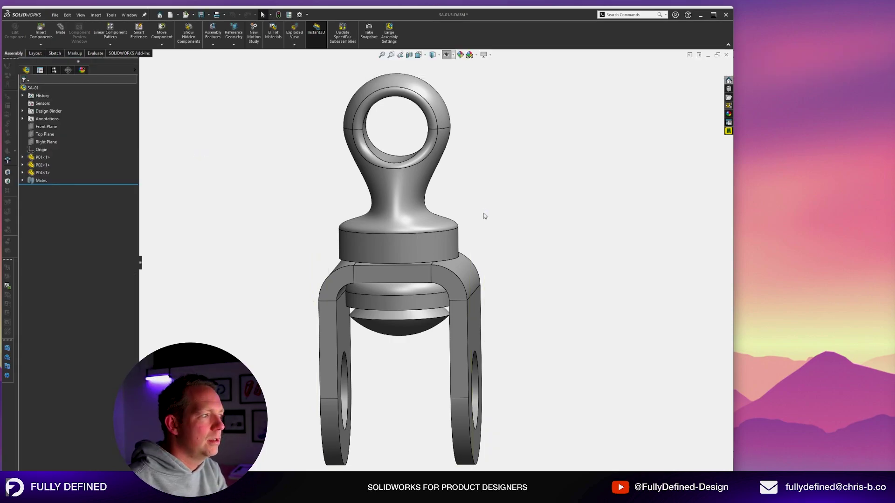
Set the P01 eye-bolt component to its BEFORE configuration.
{"action": "mouse_move", "coordinate": [484, 214]}
{"action": "middle_mouse_down"}
{"action": "mouse_move", "coordinate": [477, 181]}
{"action": "mouse_move", "coordinate": [490, 213]}
{"action": "middle_mouse_up"}
{"action": "left_click", "coordinate": [402, 185]}
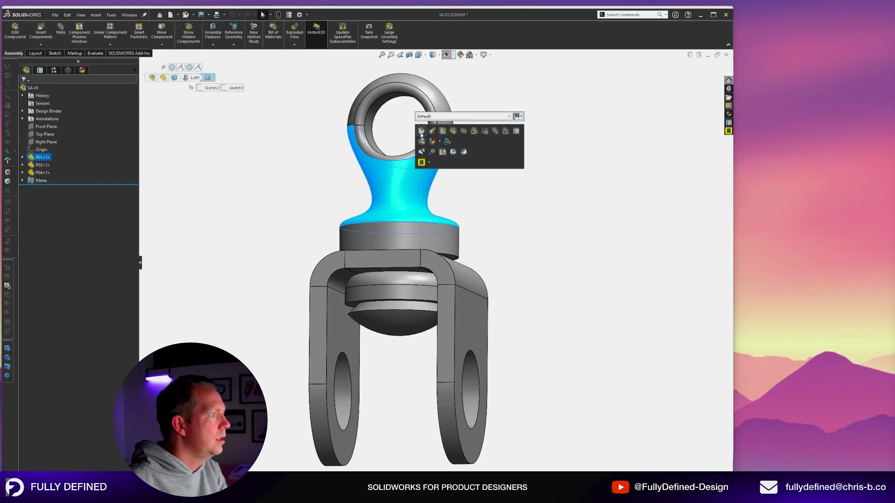
{"action": "left_click", "coordinate": [461, 116]}
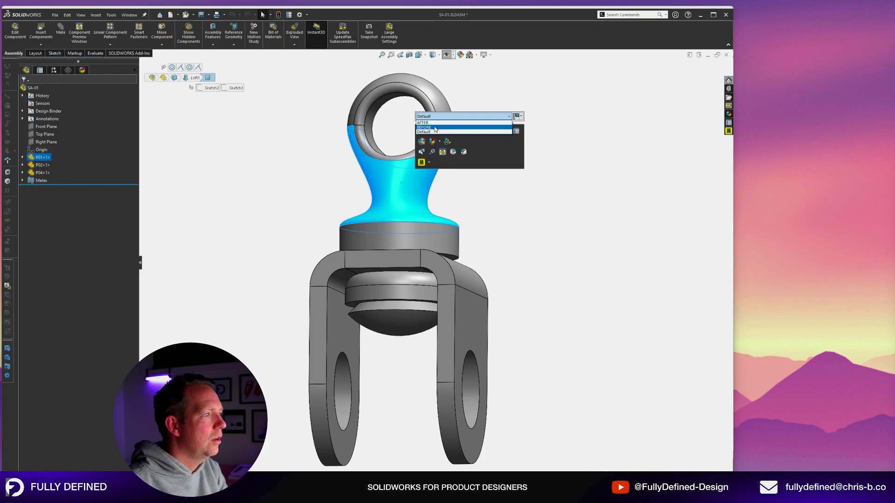
{"action": "left_click", "coordinate": [436, 127]}
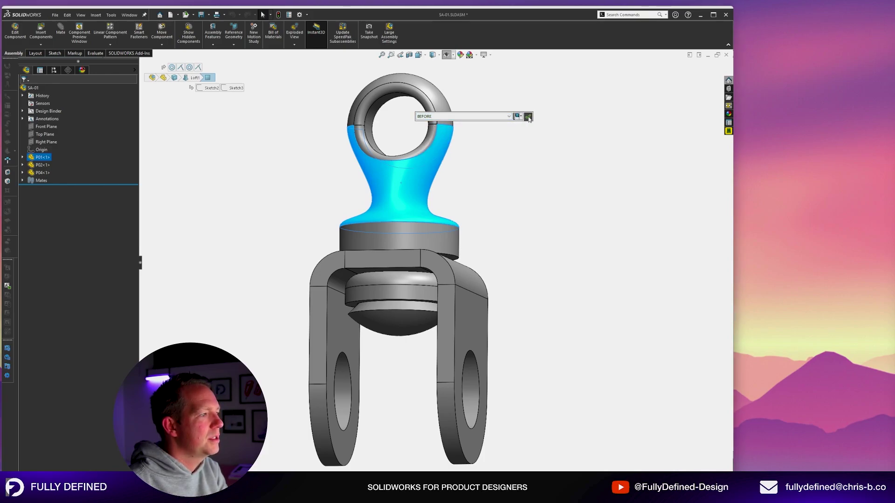
{"action": "left_click", "coordinate": [528, 116]}
{"action": "left_click", "coordinate": [54, 70]}
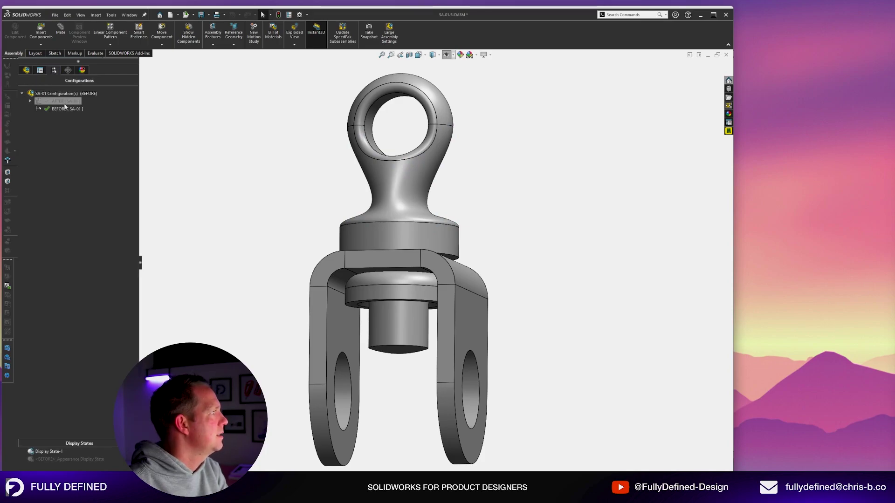
Activate the AFTER configuration and toggle its exploded view on and off to check it.
{"action": "double_click", "coordinate": [62, 101]}
{"action": "double_click", "coordinate": [63, 109]}
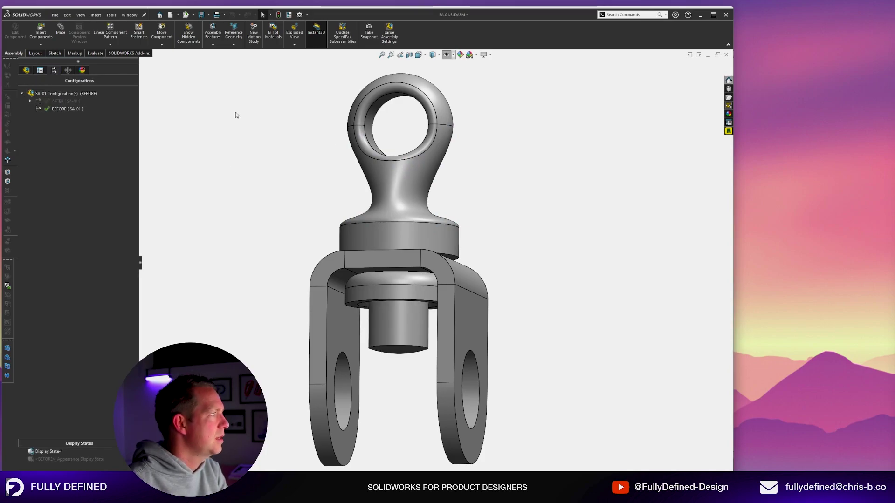
{"action": "left_click", "coordinate": [30, 101]}
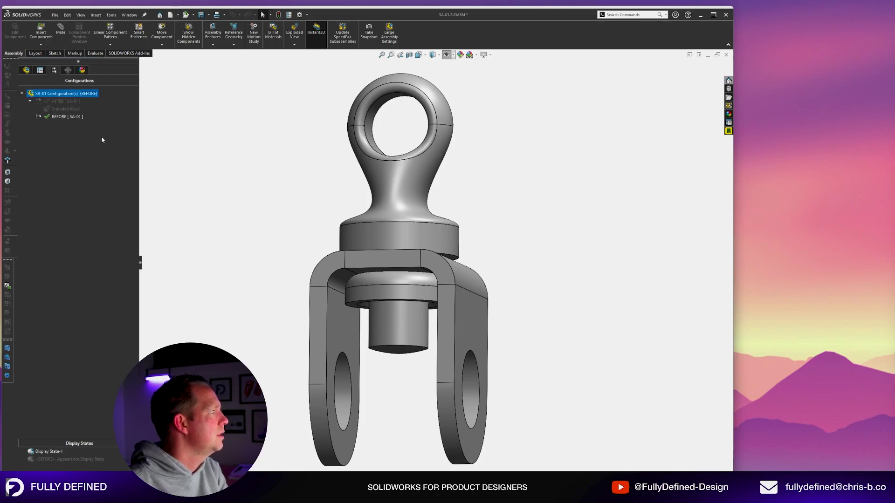
{"action": "double_click", "coordinate": [66, 109]}
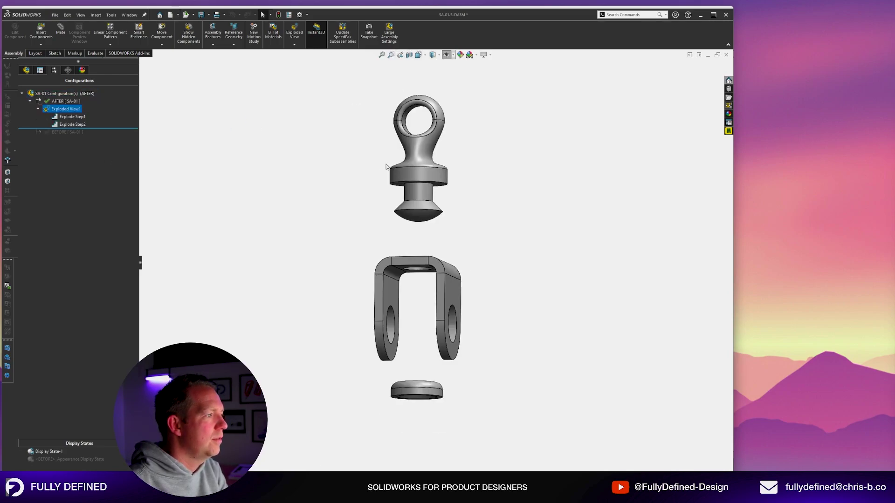
{"action": "double_click", "coordinate": [63, 109]}
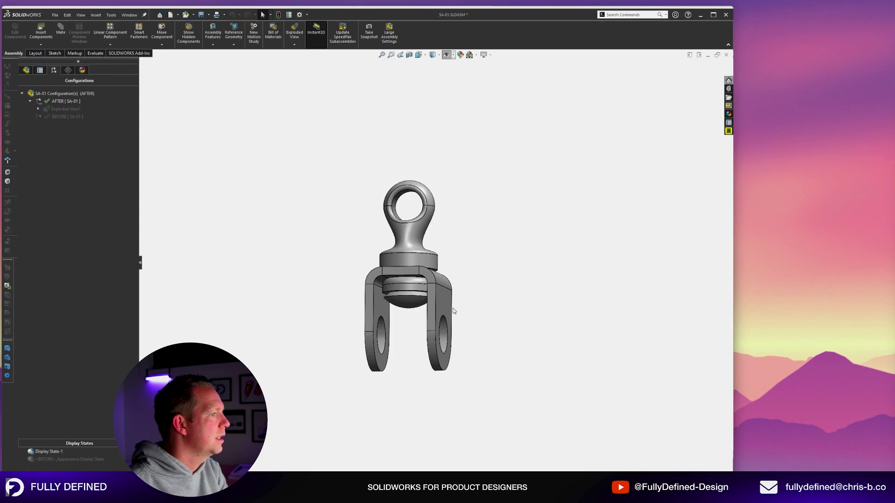
{"action": "scroll", "coordinate": [453, 311], "scroll_direction": "down", "scroll_amount": 3}
{"action": "double_click", "coordinate": [56, 109]}
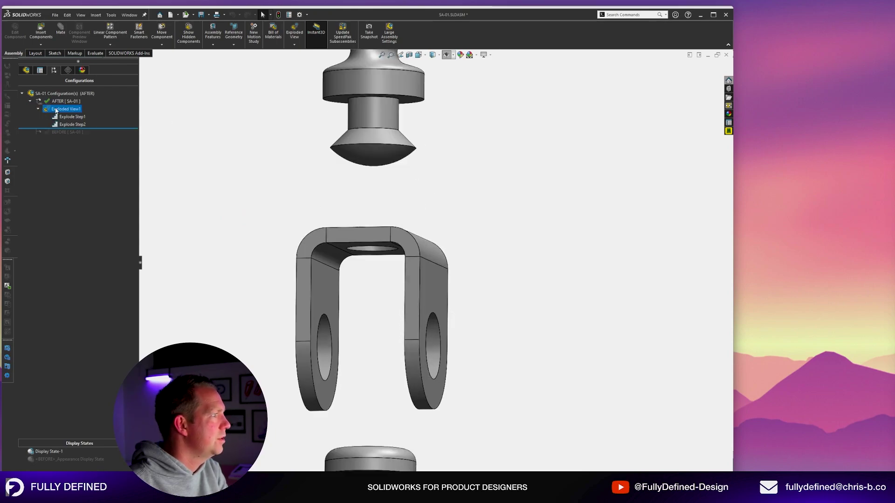
{"action": "double_click", "coordinate": [56, 110]}
{"action": "left_click", "coordinate": [271, 160]}
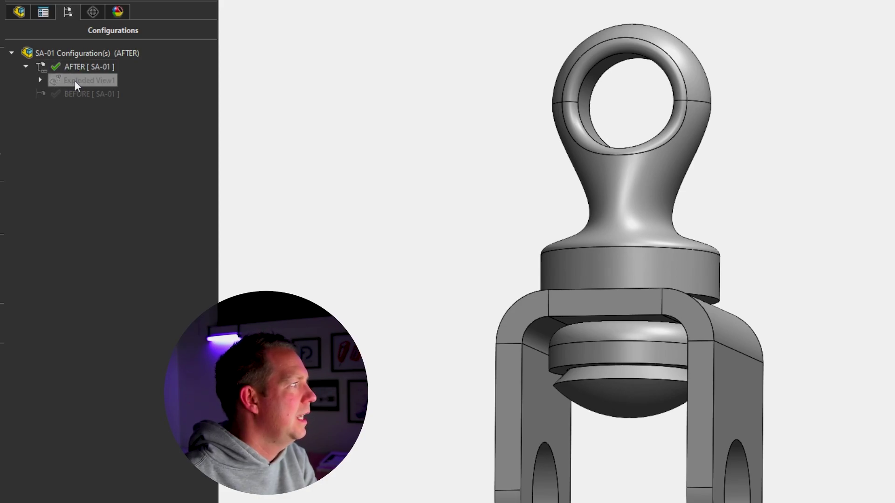
Copy Exploded View1 into the BEFORE configuration, then activate BEFORE and explode it.
{"action": "left_click_drag", "start_coordinate": [74, 80], "coordinate": [83, 94]}
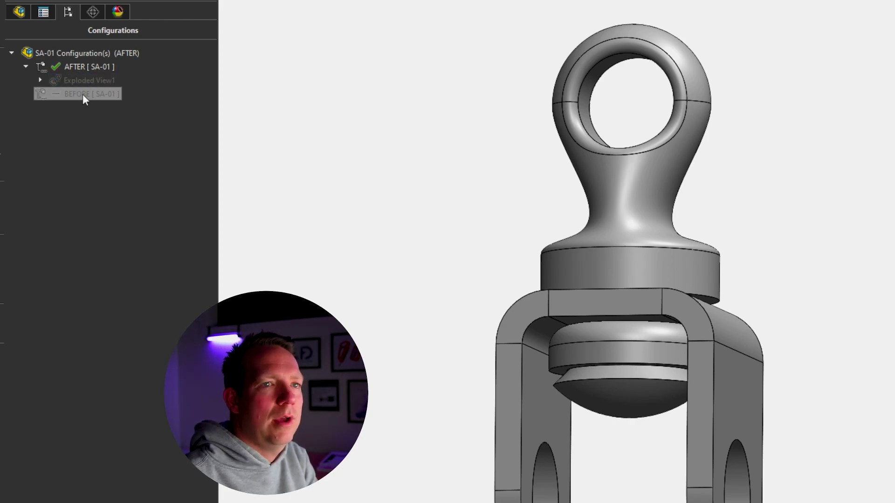
{"action": "double_click", "coordinate": [82, 94]}
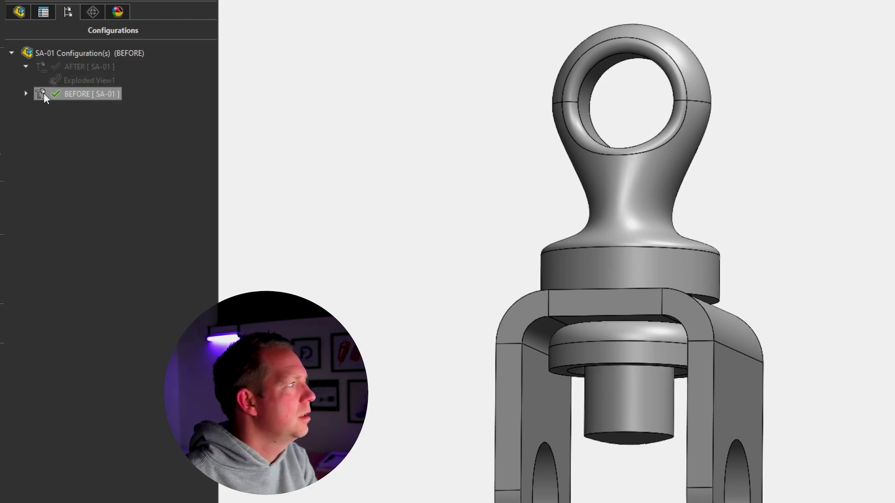
{"action": "left_click", "coordinate": [26, 94]}
{"action": "double_click", "coordinate": [76, 108]}
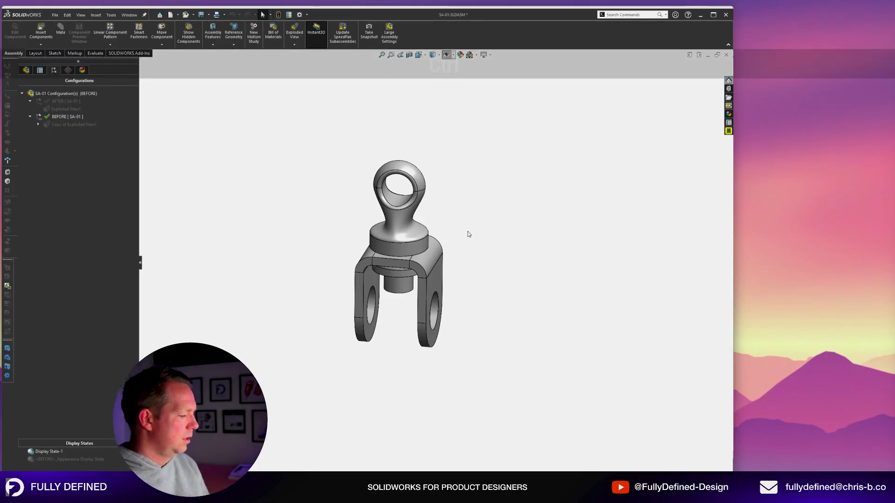
Save the assembly, close the P01 part and return to the pulley drawing.
{"action": "key", "text": "ctrl+s"}
{"action": "key", "text": "ctrl+Tab"}
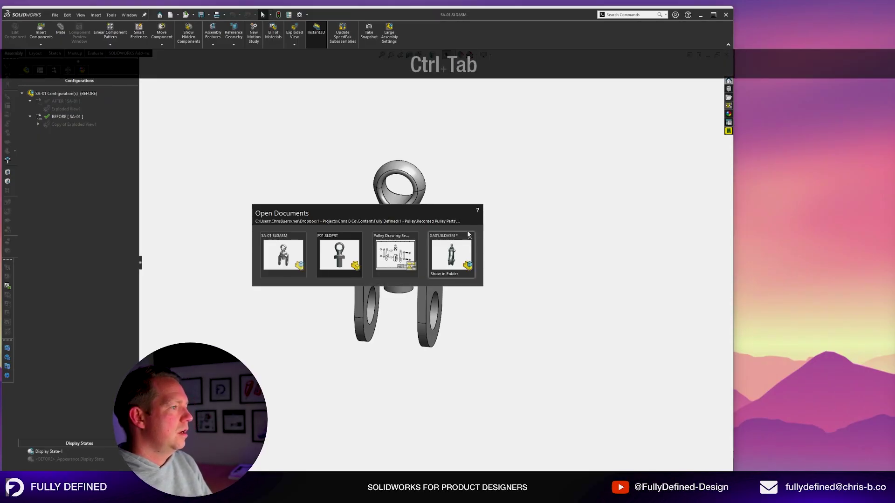
{"action": "key", "text": "ctrl+w"}
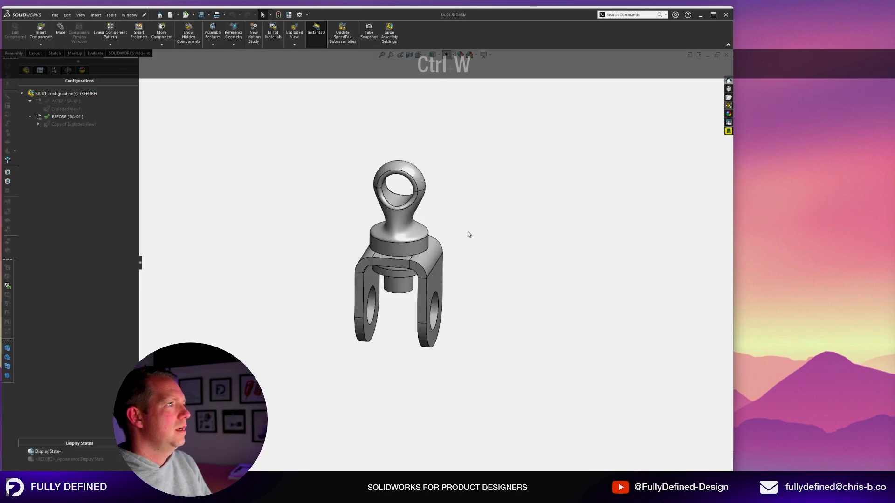
{"action": "key", "text": "ctrl+Tab"}
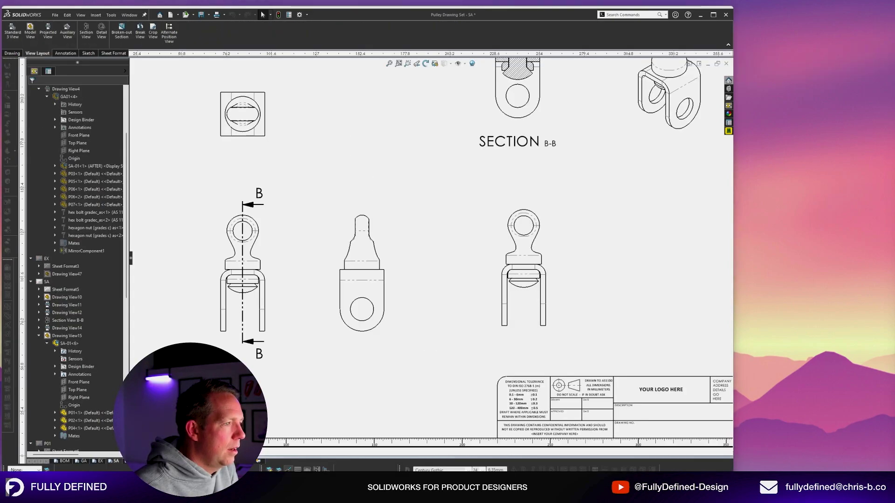
Copy and paste the assembled front view and align the copy beside the original.
{"action": "left_click", "coordinate": [572, 483]}
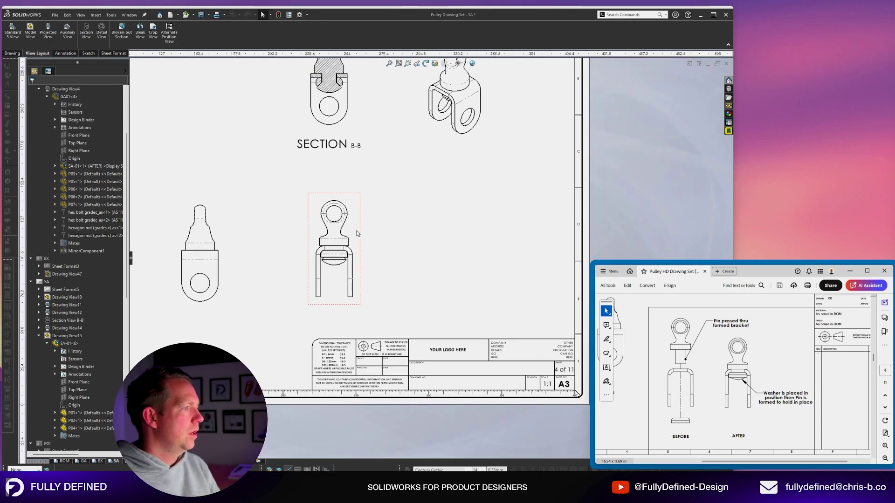
{"action": "left_click", "coordinate": [357, 233]}
{"action": "key", "text": "ctrl+c"}
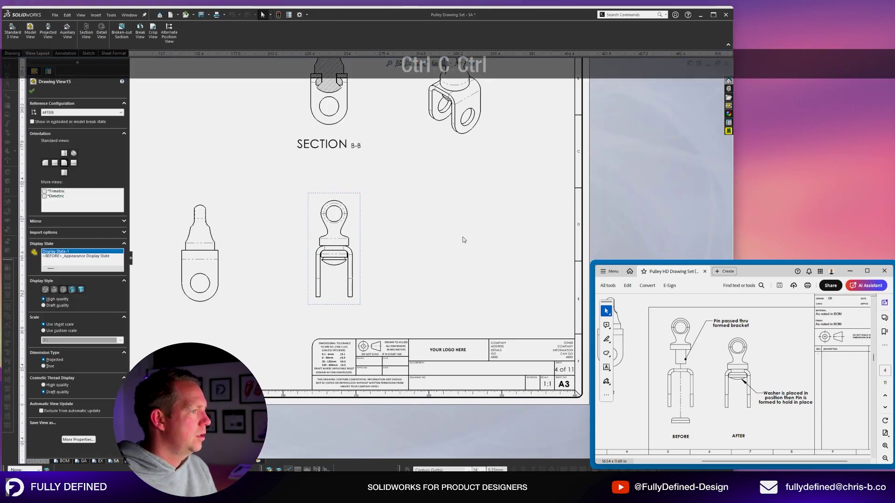
{"action": "left_click", "coordinate": [463, 239]}
{"action": "key", "text": "ctrl+v"}
{"action": "right_click", "coordinate": [467, 278]}
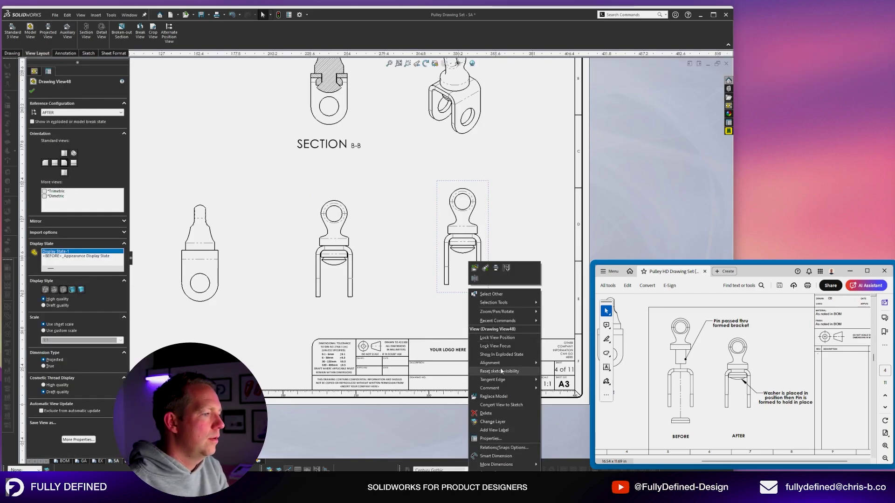
{"action": "mouse_move", "coordinate": [503, 364]}
{"action": "left_click", "coordinate": [555, 363]}
{"action": "mouse_move", "coordinate": [358, 239]}
{"action": "left_mouse_down"}
{"action": "mouse_move", "coordinate": [355, 230]}
{"action": "mouse_move", "coordinate": [385, 231]}
{"action": "left_mouse_up"}
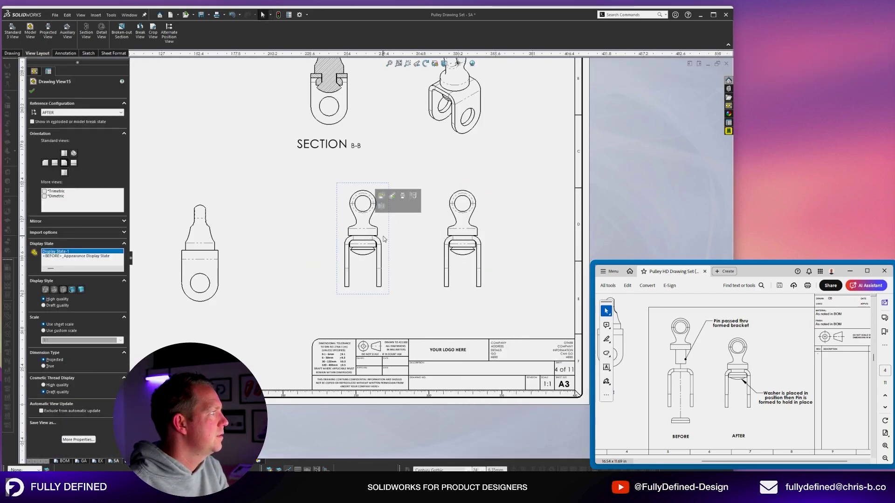
Set the view's reference configuration to BEFORE and show it in exploded state.
{"action": "left_click", "coordinate": [94, 113]}
{"action": "left_click", "coordinate": [95, 123]}
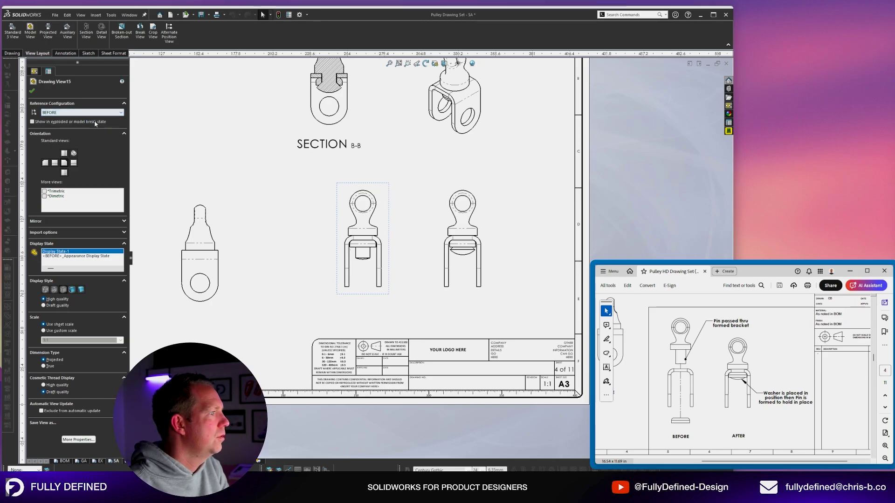
{"action": "left_click", "coordinate": [55, 122]}
{"action": "left_click", "coordinate": [553, 194]}
Inspect the exploded view's properties, then close them.
{"action": "scroll", "coordinate": [425, 187], "scroll_direction": "up", "scroll_amount": 4}
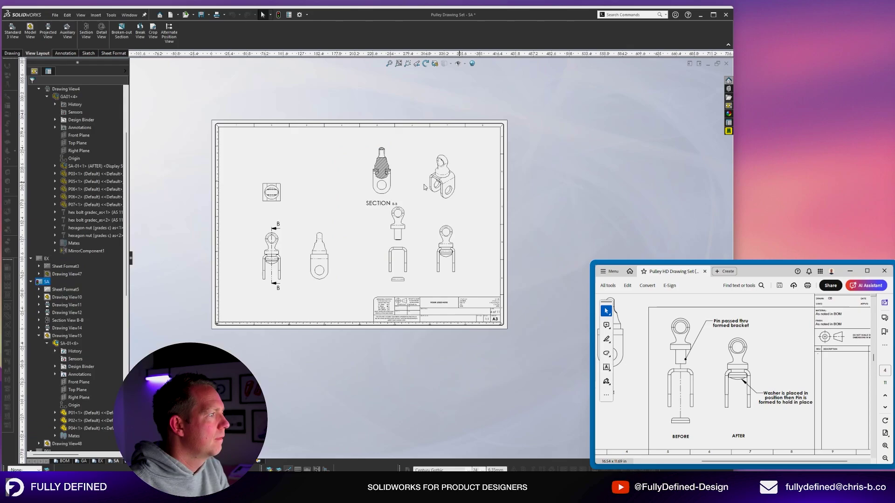
{"action": "scroll", "coordinate": [425, 187], "scroll_direction": "down", "scroll_amount": 2}
{"action": "scroll", "coordinate": [532, 276], "scroll_direction": "down", "scroll_amount": 3}
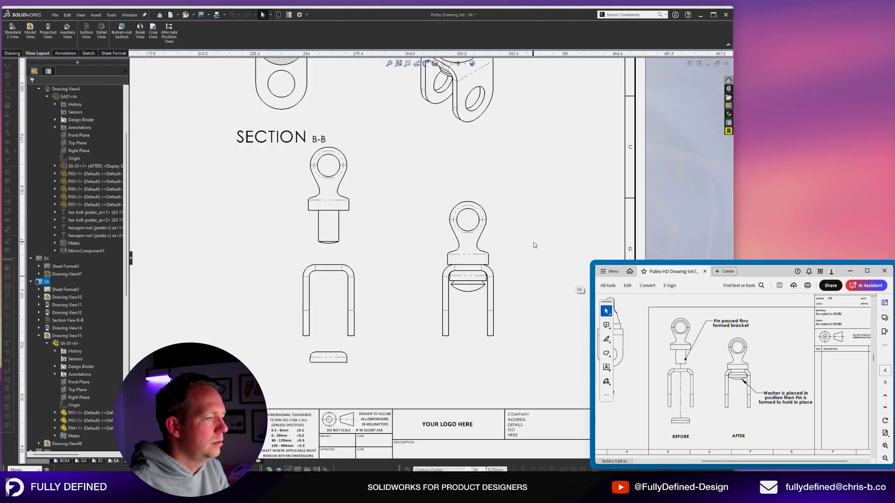
{"action": "left_click", "coordinate": [365, 233]}
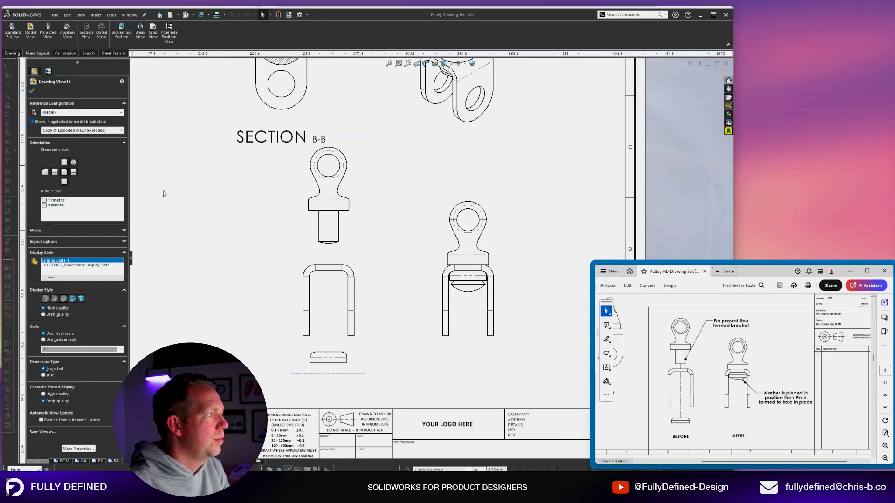
{"action": "left_click", "coordinate": [199, 232]}
Move Section View B-B down and left, clear of the isometric view.
{"action": "scroll", "coordinate": [342, 221], "scroll_direction": "up", "scroll_amount": 7}
{"action": "scroll", "coordinate": [345, 214], "scroll_direction": "down", "scroll_amount": 1}
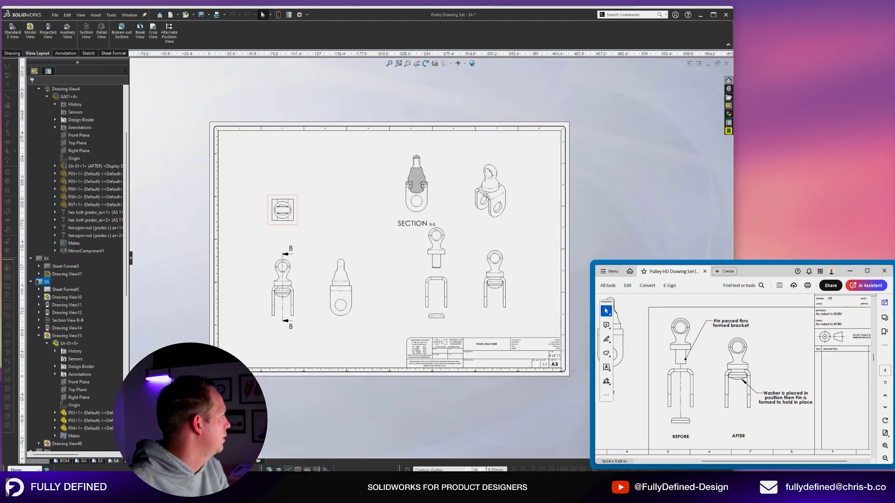
{"action": "scroll", "coordinate": [457, 216], "scroll_direction": "down", "scroll_amount": 2}
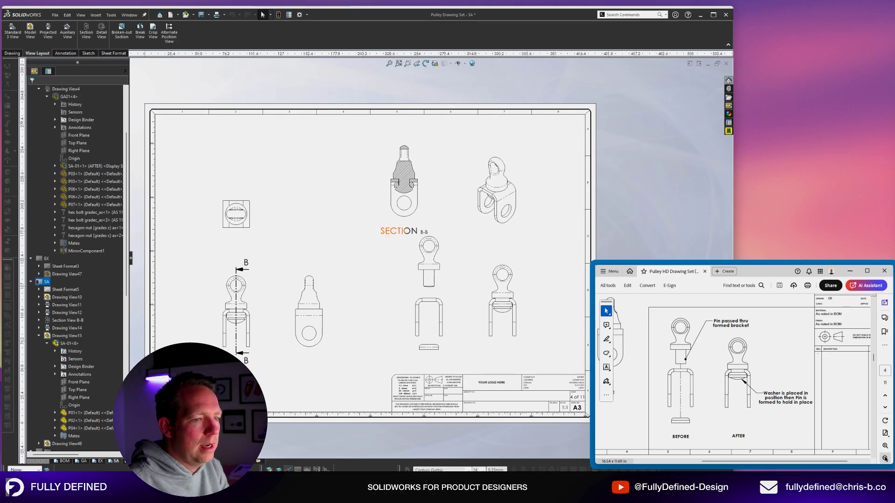
{"action": "scroll", "coordinate": [796, 392], "scroll_direction": "down", "scroll_amount": 3, "text": "ctrl"}
{"action": "scroll", "coordinate": [699, 314], "scroll_direction": "up", "scroll_amount": 1}
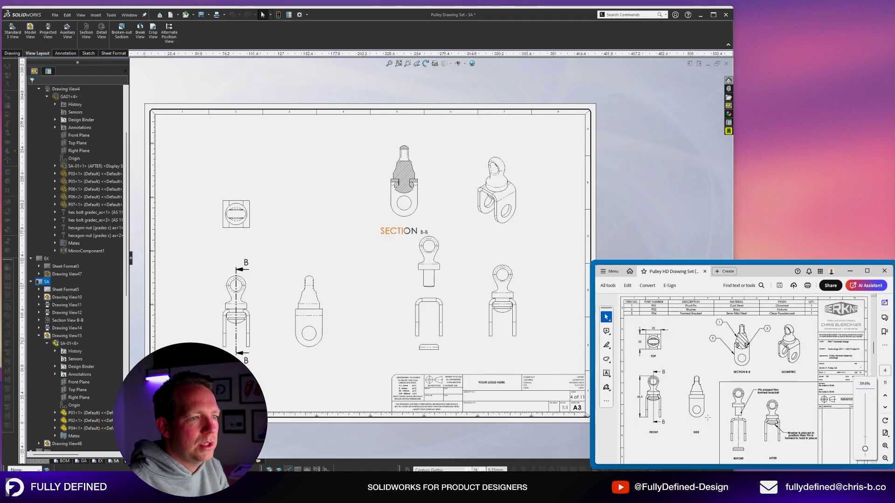
{"action": "scroll", "coordinate": [718, 380], "scroll_direction": "up", "scroll_amount": 3}
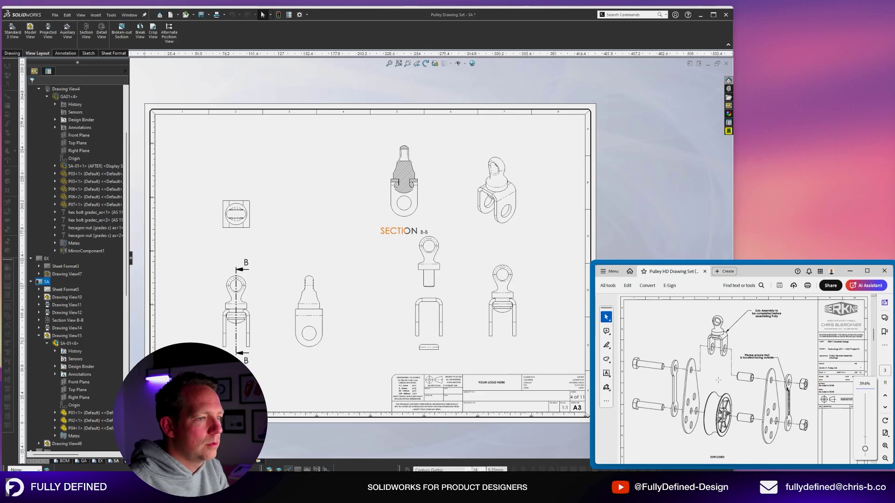
{"action": "scroll", "coordinate": [718, 380], "scroll_direction": "down", "scroll_amount": 3}
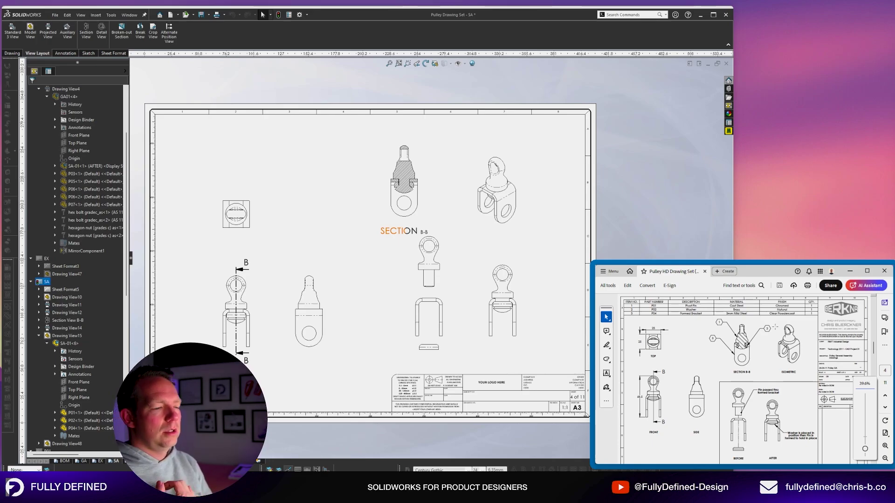
{"action": "left_click_drag", "start_coordinate": [404, 196], "coordinate": [382, 237]}
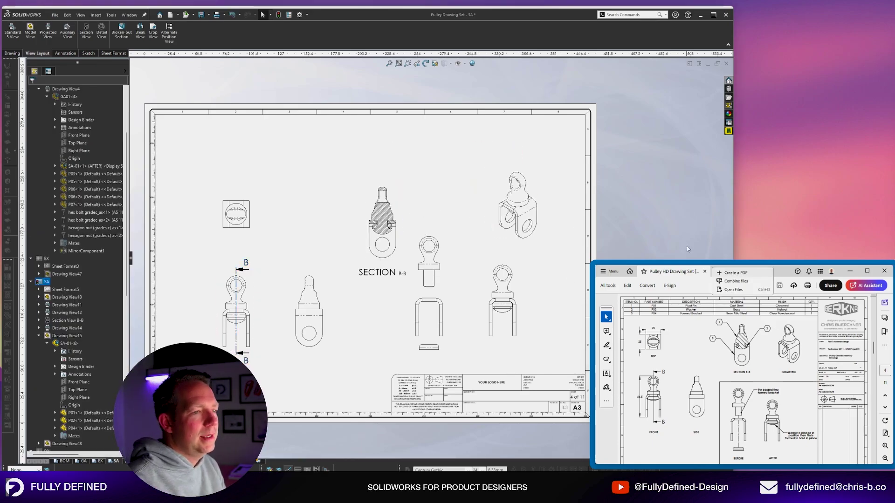
Bring the drawing window back into focus to review the SA sheet's views.
{"action": "left_click", "coordinate": [450, 216]}
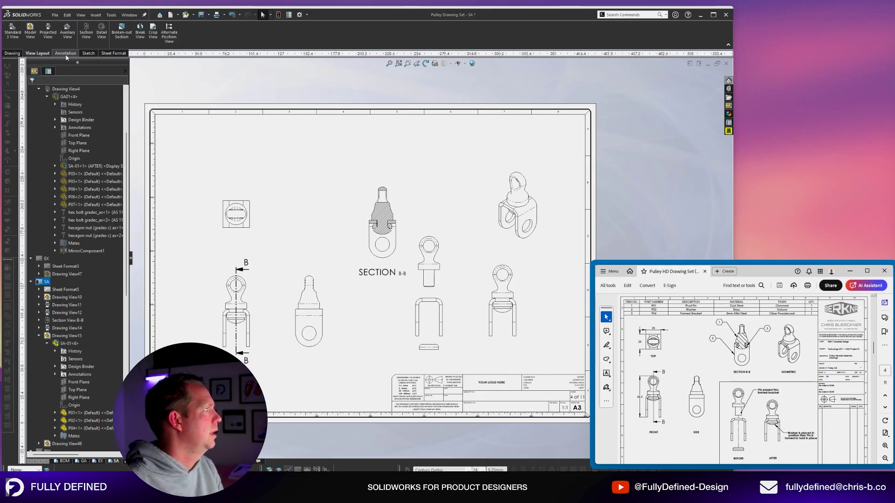
Start a Bill of Materials table based on the isometric assembly view.
{"action": "left_click", "coordinate": [65, 54]}
{"action": "left_click", "coordinate": [349, 45]}
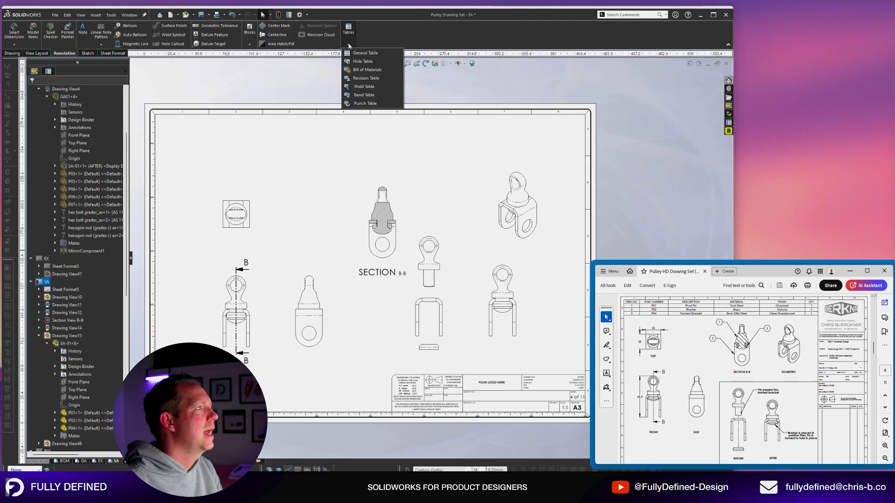
{"action": "left_click", "coordinate": [367, 70]}
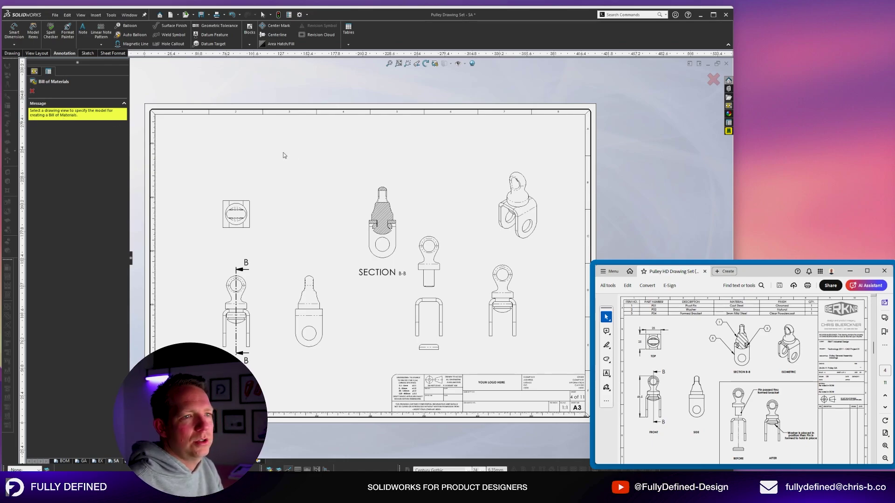
{"action": "left_click", "coordinate": [533, 186]}
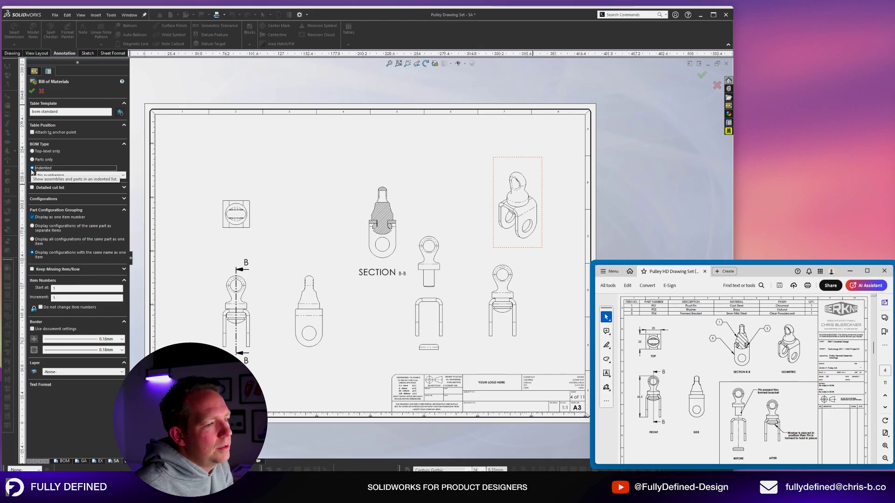
Set the BOM to Parts only, configuration AFTER, adjust border thickness, and accept.
{"action": "left_click", "coordinate": [32, 160]}
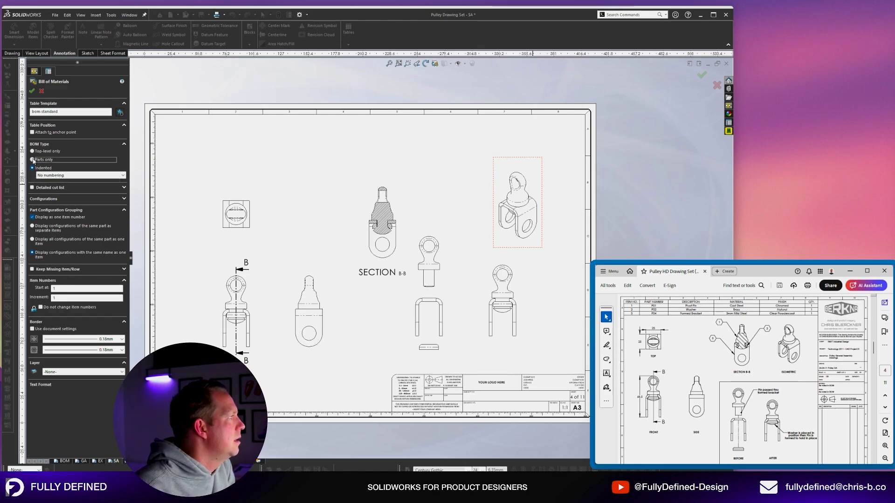
{"action": "left_click", "coordinate": [32, 151]}
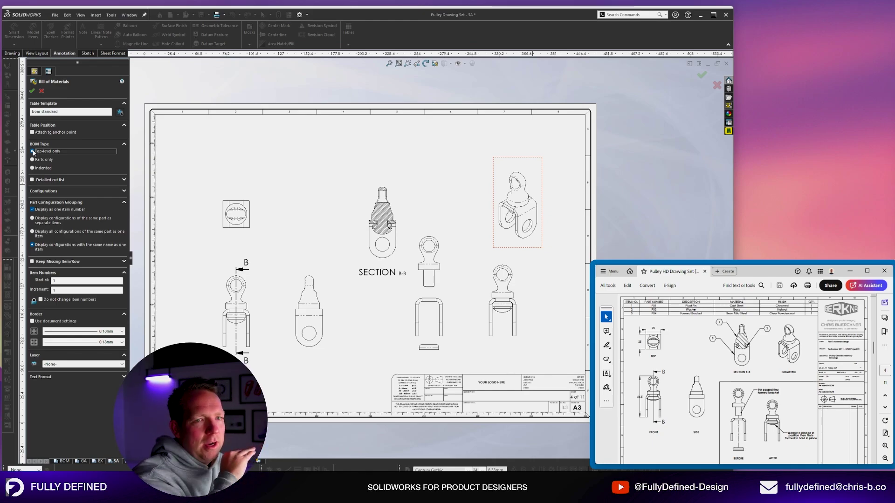
{"action": "left_click", "coordinate": [40, 160]}
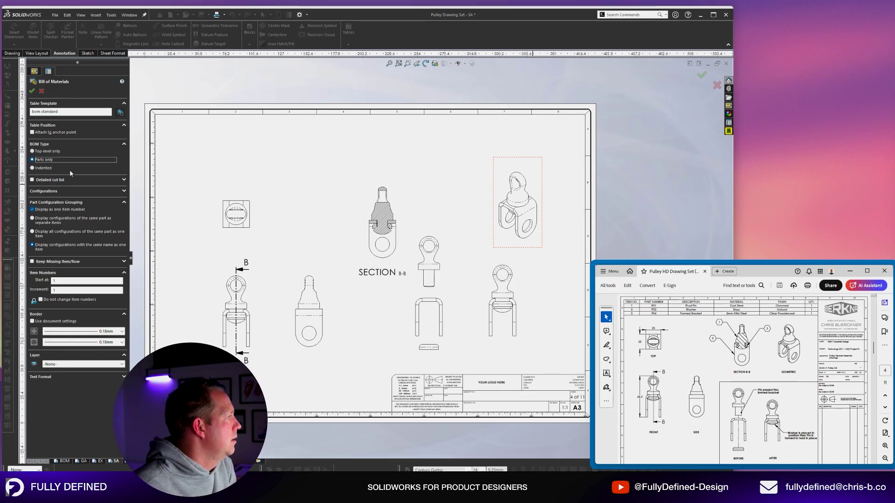
{"action": "left_click", "coordinate": [54, 191]}
{"action": "left_click", "coordinate": [57, 200]}
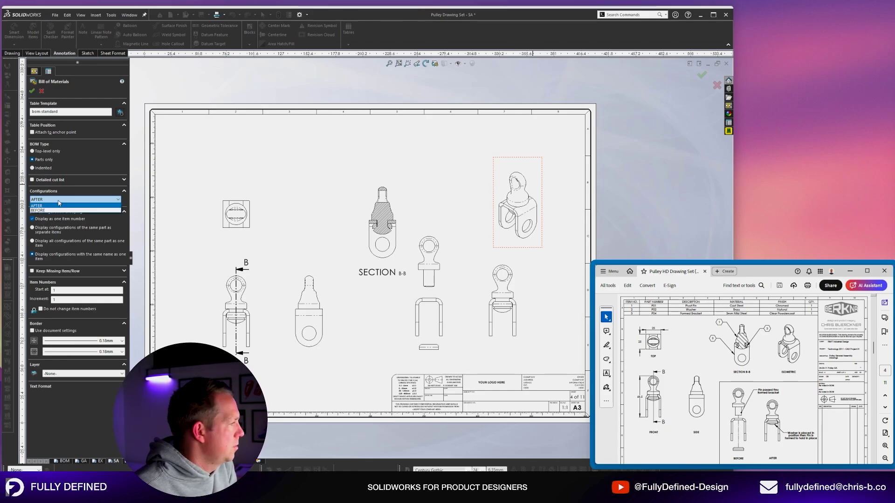
{"action": "left_click", "coordinate": [59, 204]}
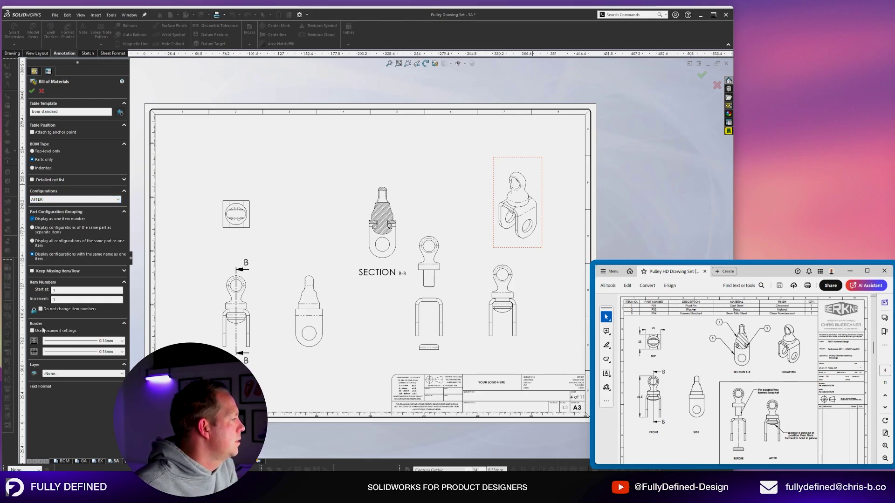
{"action": "left_click", "coordinate": [121, 340]}
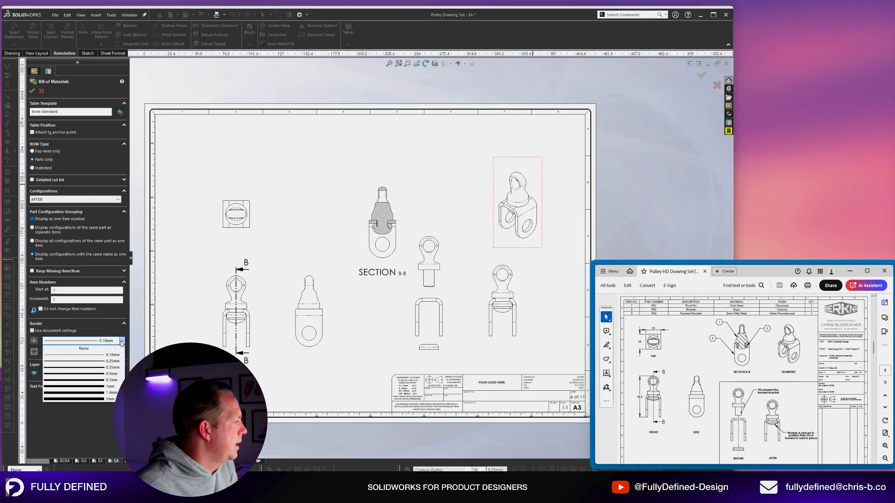
{"action": "left_click", "coordinate": [111, 358]}
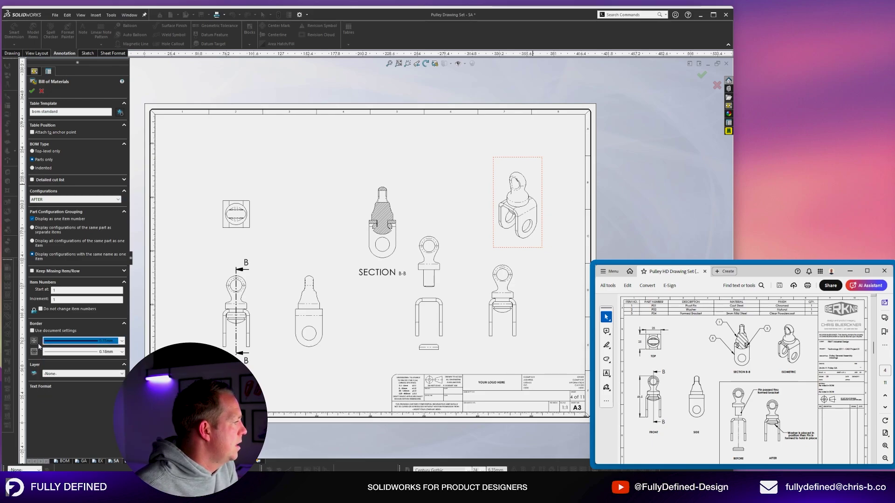
{"action": "left_click", "coordinate": [31, 92]}
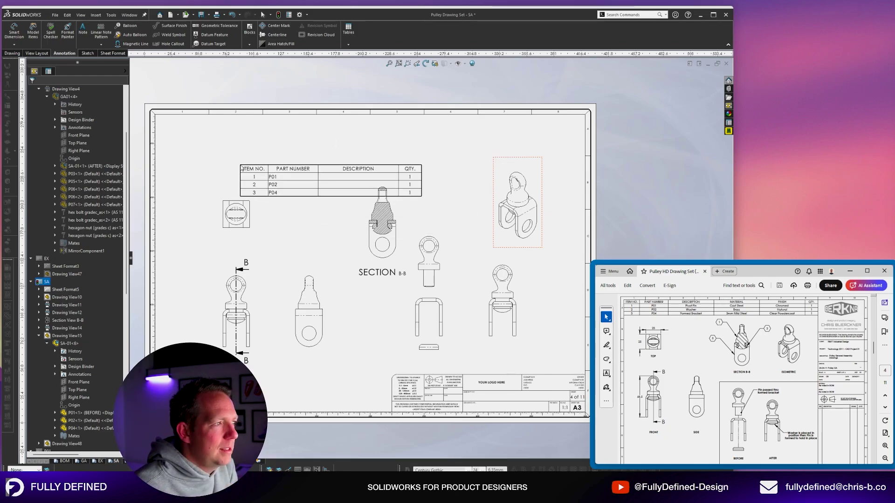
Place the BOM in the SA sheet's top-left inner corner.
{"action": "scroll", "coordinate": [173, 124], "scroll_direction": "down", "scroll_amount": 7}
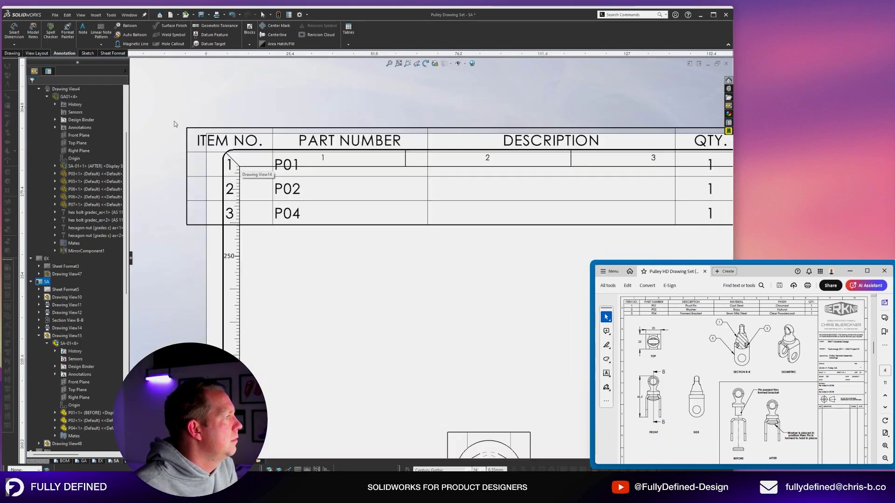
{"action": "scroll", "coordinate": [260, 175], "scroll_direction": "down", "scroll_amount": 5}
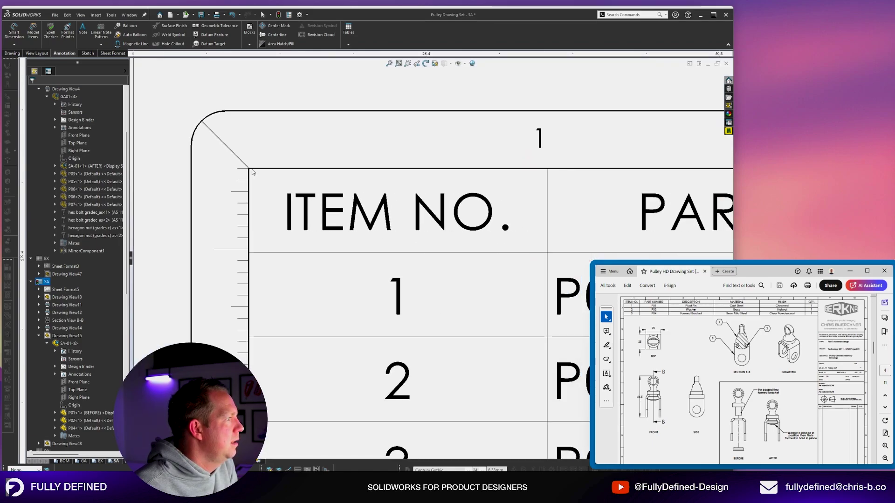
{"action": "left_click", "coordinate": [251, 172]}
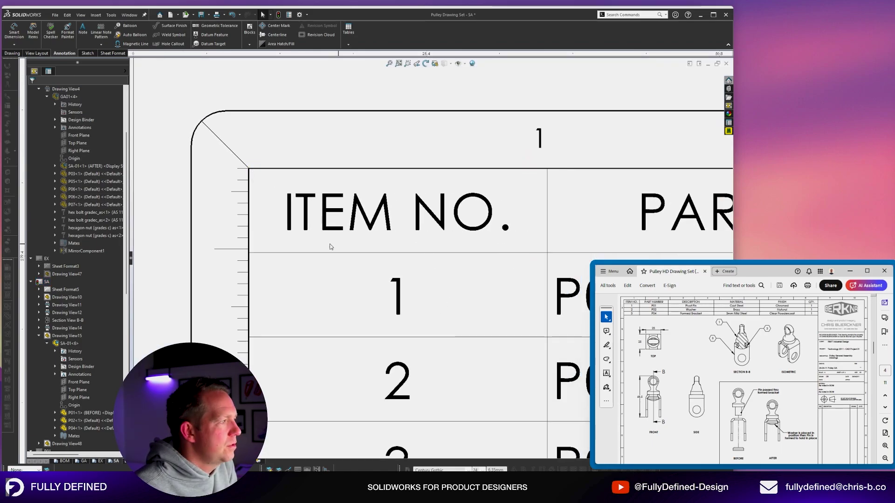
{"action": "scroll", "coordinate": [326, 243], "scroll_direction": "up", "scroll_amount": 10}
{"action": "scroll", "coordinate": [312, 233], "scroll_direction": "up", "scroll_amount": 5}
{"action": "scroll", "coordinate": [346, 267], "scroll_direction": "down", "scroll_amount": 5}
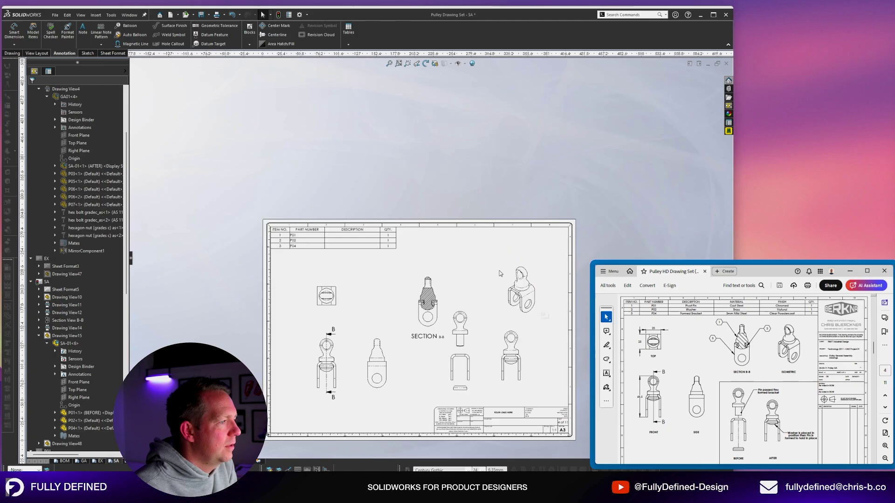
{"action": "scroll", "coordinate": [345, 267], "scroll_direction": "down", "scroll_amount": 1}
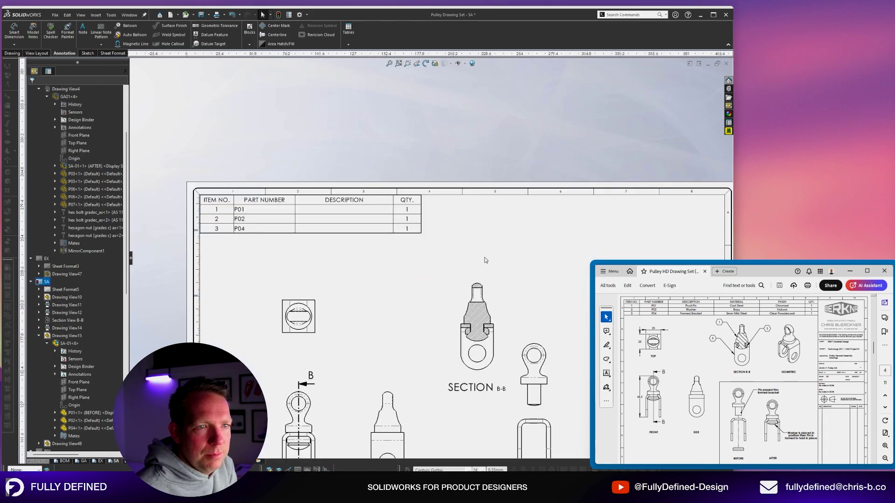
{"action": "scroll", "coordinate": [484, 261], "scroll_direction": "up", "scroll_amount": 5}
{"action": "scroll", "coordinate": [479, 280], "scroll_direction": "down", "scroll_amount": 3}
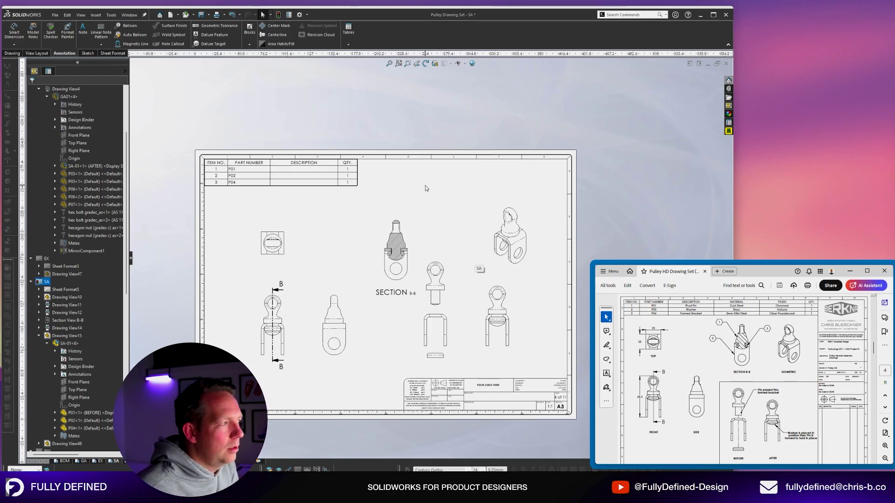
Select the BOM table and its Description column.
{"action": "scroll", "coordinate": [326, 163], "scroll_direction": "down", "scroll_amount": 1}
{"action": "left_click", "coordinate": [314, 165]}
{"action": "scroll", "coordinate": [314, 165], "scroll_direction": "down", "scroll_amount": 1}
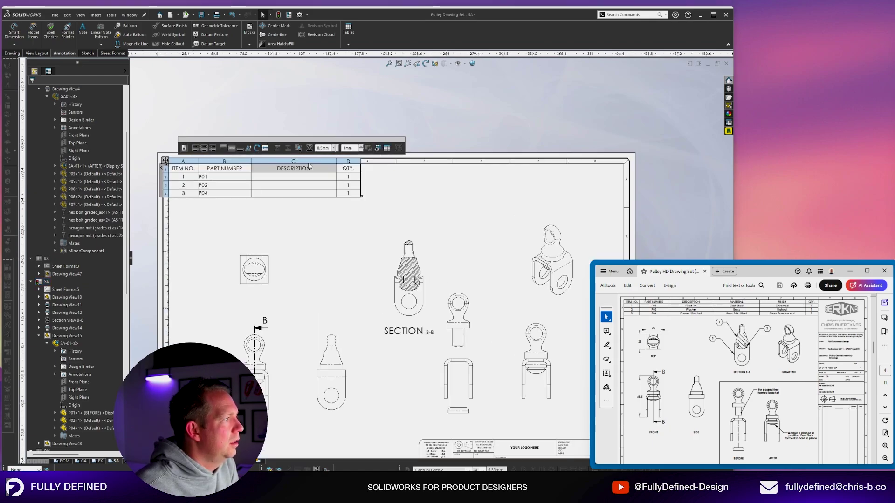
{"action": "left_click", "coordinate": [313, 163]}
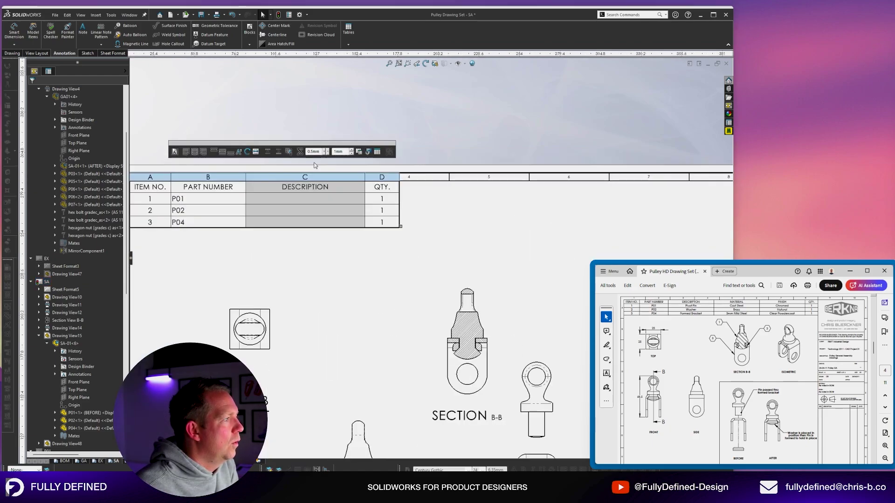
{"action": "scroll", "coordinate": [346, 178], "scroll_direction": "down", "scroll_amount": 1}
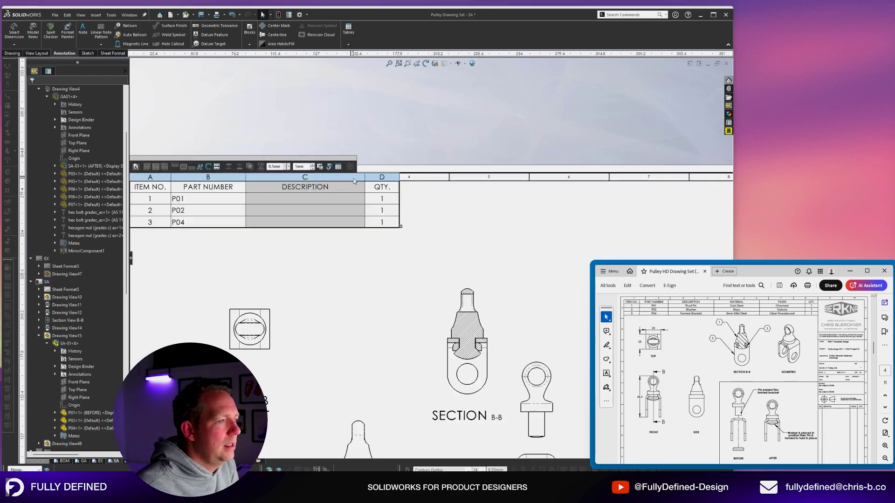
Insert a column right of Description using the MATERIAL property, showing Material <not specified>.
{"action": "right_click", "coordinate": [354, 181]}
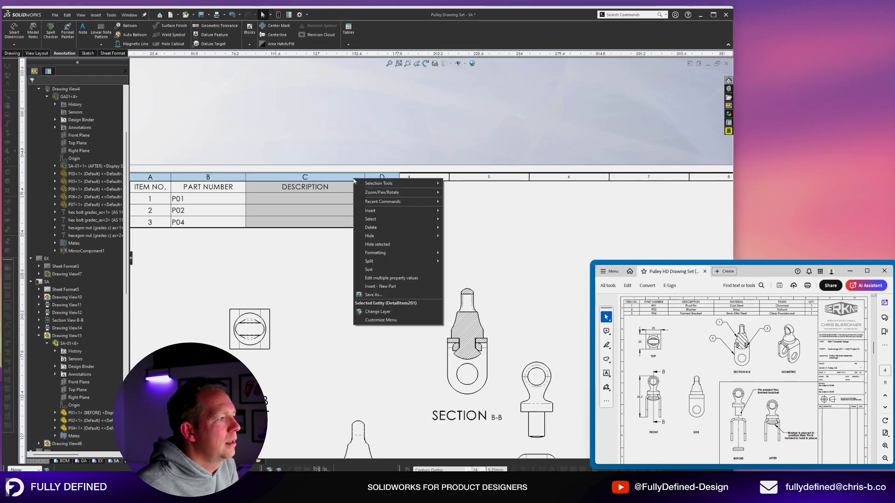
{"action": "mouse_move", "coordinate": [430, 212]}
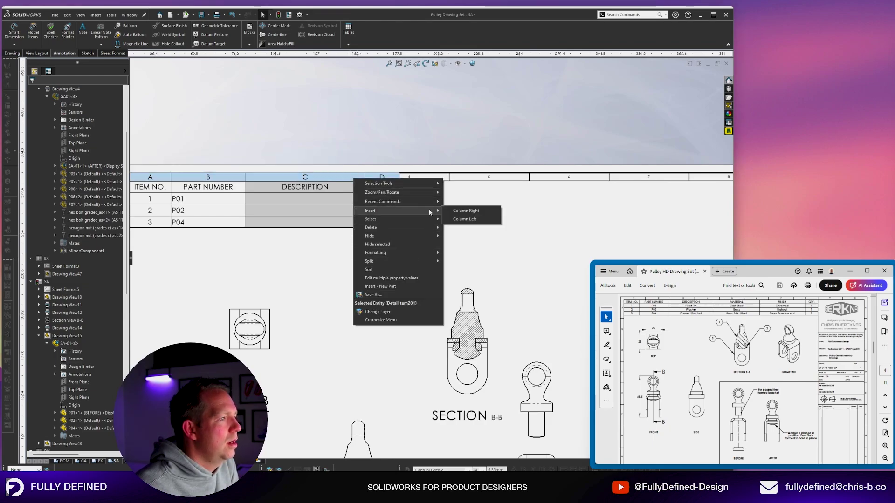
{"action": "left_click", "coordinate": [472, 211]}
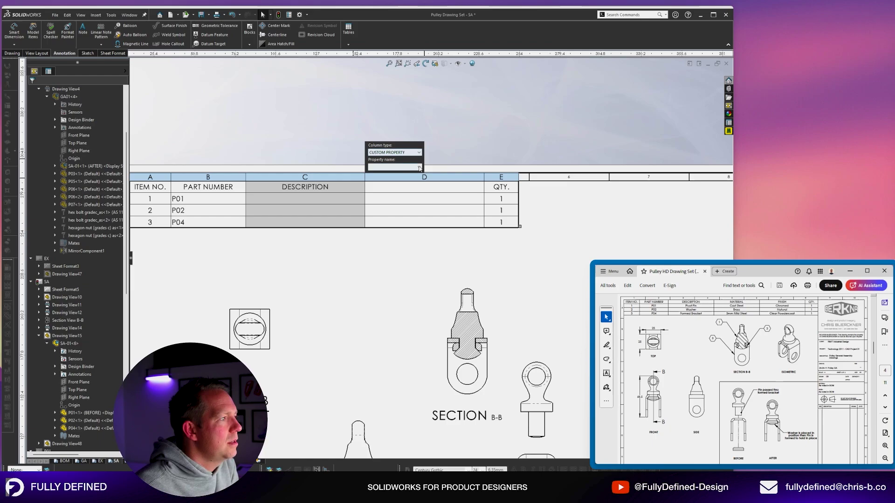
{"action": "left_click", "coordinate": [418, 168]}
{"action": "scroll", "coordinate": [410, 233], "scroll_direction": "down", "scroll_amount": 3}
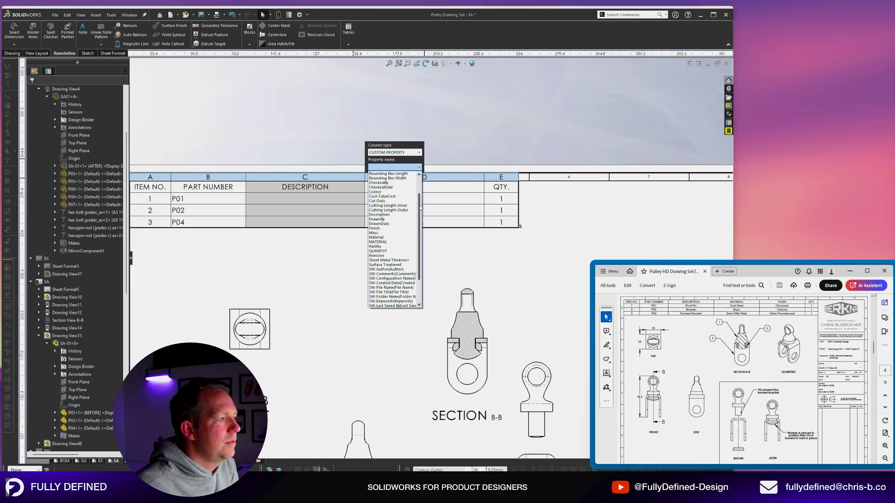
{"action": "scroll", "coordinate": [421, 208], "scroll_direction": "up", "scroll_amount": 2}
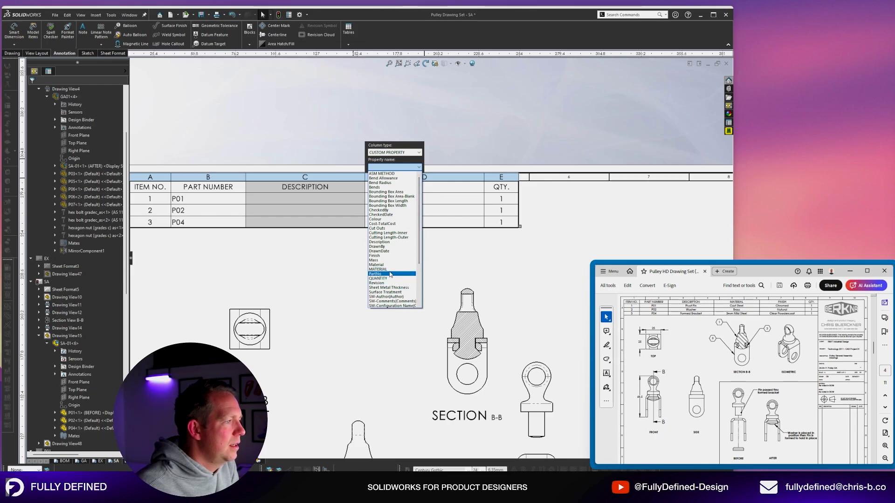
{"action": "left_click", "coordinate": [390, 270]}
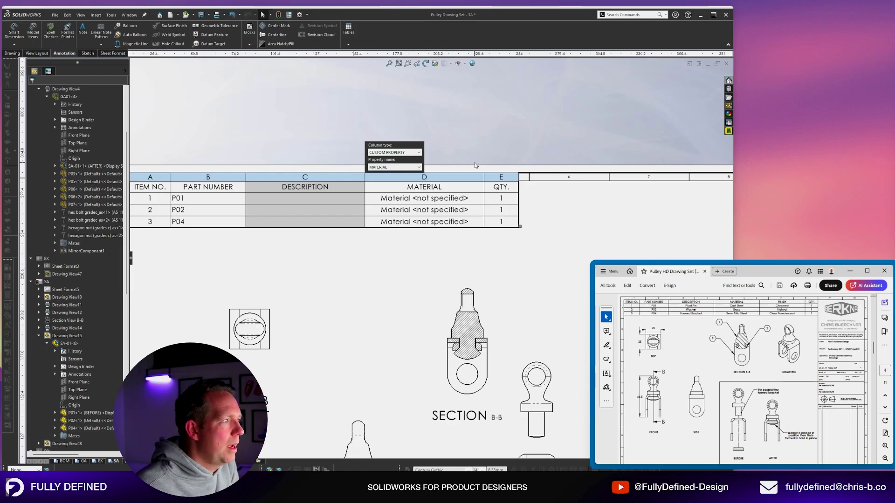
{"action": "left_click", "coordinate": [502, 148]}
{"action": "scroll", "coordinate": [502, 147], "scroll_direction": "up", "scroll_amount": 4}
{"action": "scroll", "coordinate": [582, 219], "scroll_direction": "down", "scroll_amount": 4}
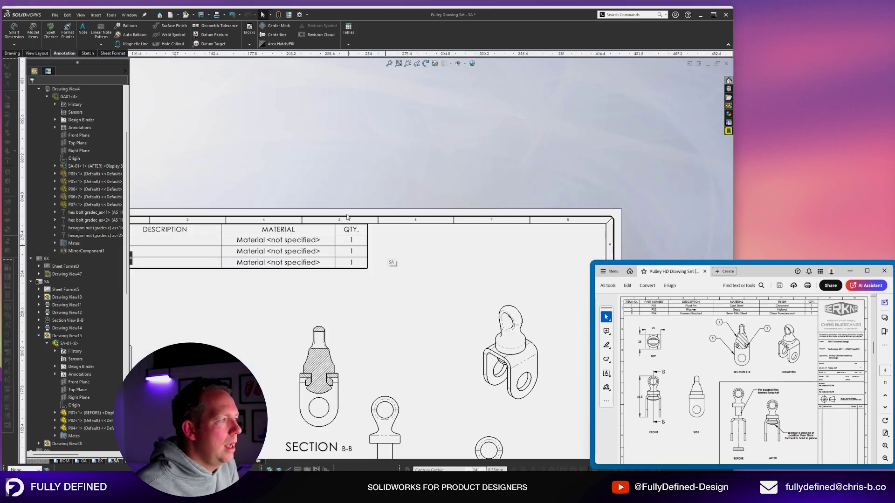
{"action": "left_click", "coordinate": [310, 227]}
Insert a Finish property column right of MATERIAL in the BOM.
{"action": "right_click", "coordinate": [317, 222]}
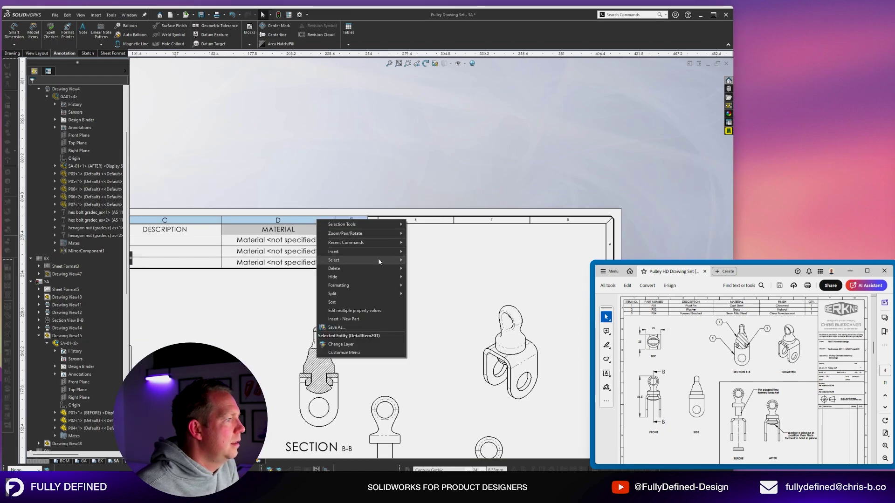
{"action": "mouse_move", "coordinate": [383, 253]}
{"action": "left_click", "coordinate": [433, 252]}
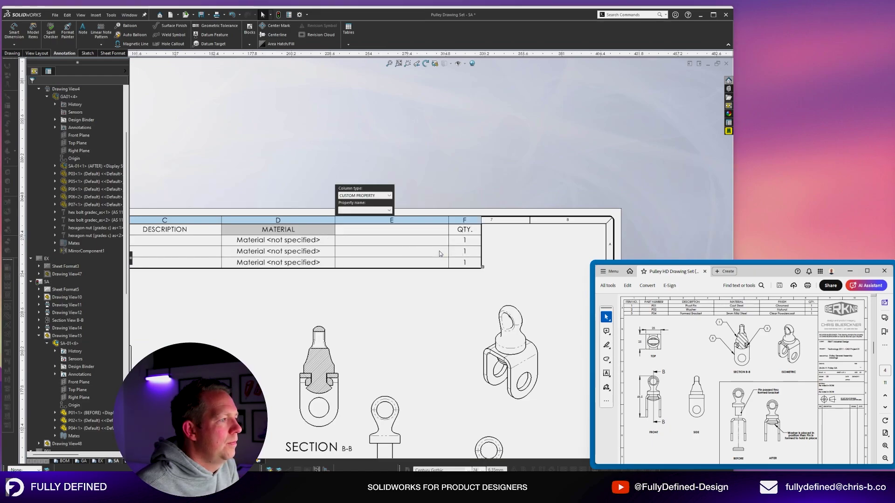
{"action": "left_click", "coordinate": [379, 211]}
{"action": "left_click", "coordinate": [368, 266]}
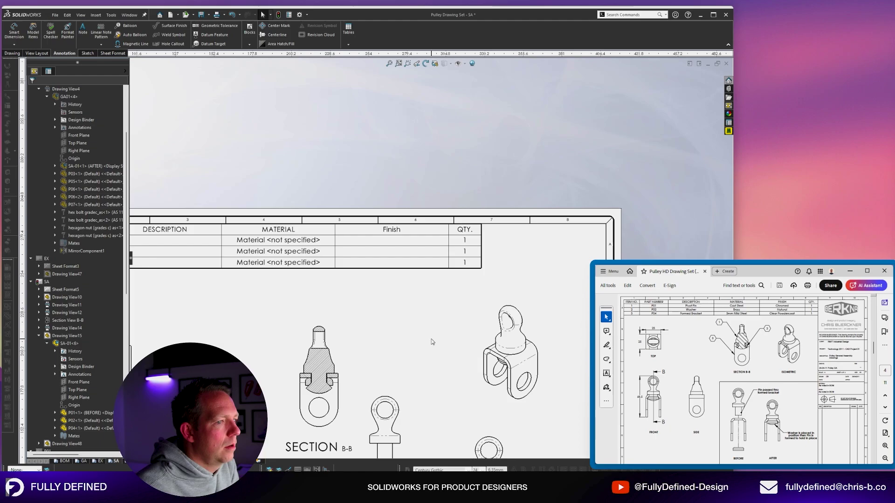
Stretch the BOM table wider across the top of the sheet.
{"action": "scroll", "coordinate": [379, 268], "scroll_direction": "up", "scroll_amount": 3}
{"action": "left_click", "coordinate": [193, 188]}
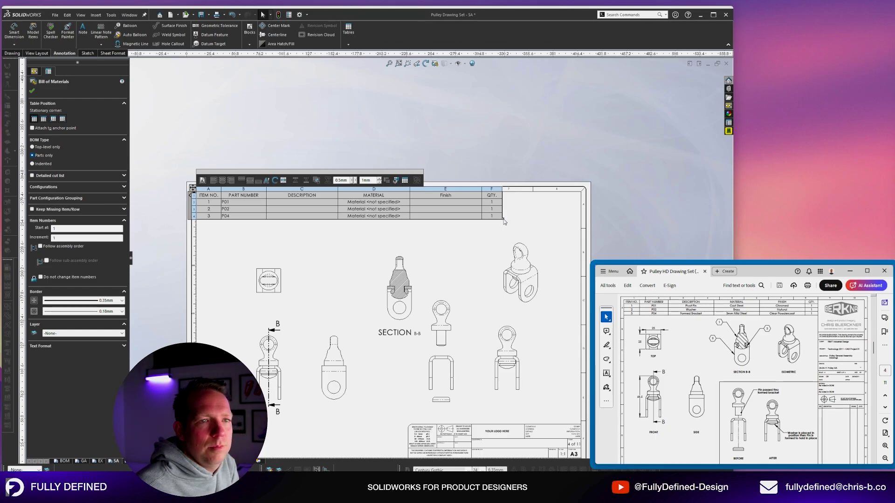
{"action": "mouse_move", "coordinate": [503, 221]}
{"action": "left_mouse_down"}
{"action": "mouse_move", "coordinate": [530, 279]}
{"action": "mouse_move", "coordinate": [543, 387]}
{"action": "mouse_move", "coordinate": [512, 166]}
{"action": "mouse_move", "coordinate": [531, 263]}
{"action": "mouse_move", "coordinate": [532, 218]}
{"action": "mouse_move", "coordinate": [577, 217]}
{"action": "left_mouse_up"}
{"action": "left_click", "coordinate": [444, 304]}
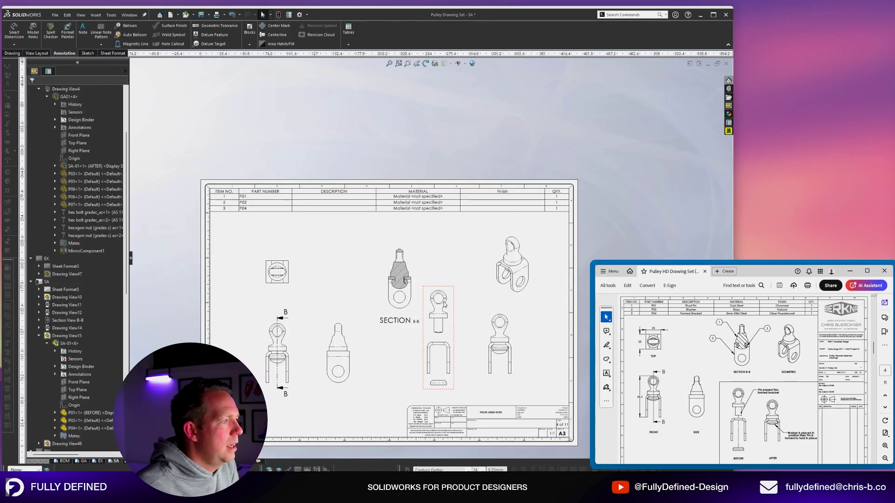
{"action": "scroll", "coordinate": [426, 252], "scroll_direction": "down", "scroll_amount": 1}
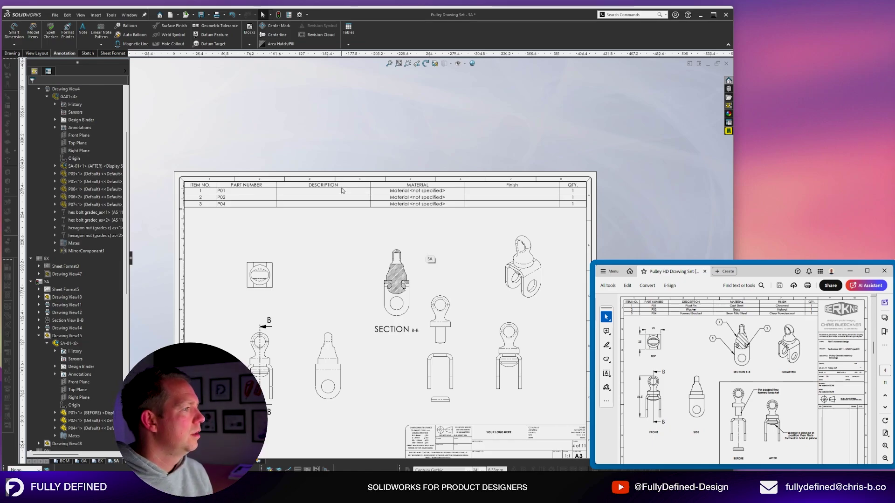
Open P01 from the BOM and re-save it over P01.SLDPRT with description PIVOT PIN.
{"action": "right_click", "coordinate": [328, 192]}
{"action": "left_click", "coordinate": [356, 223]}
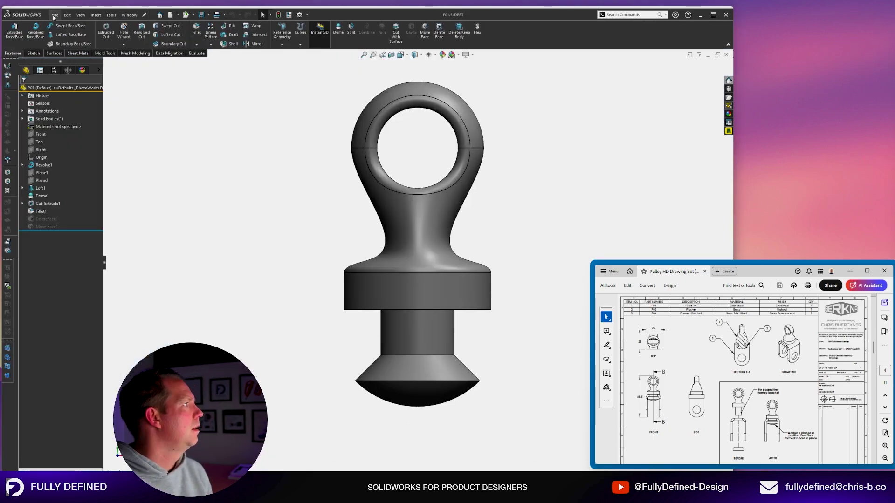
{"action": "left_click", "coordinate": [55, 15]}
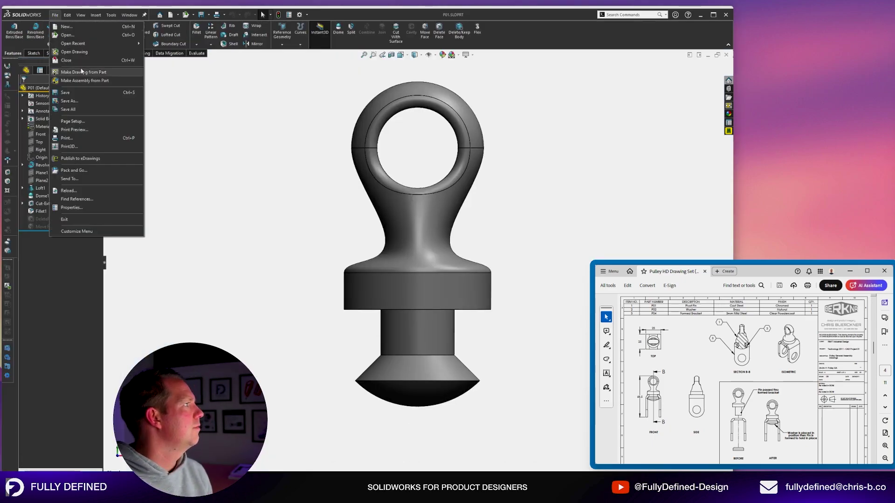
{"action": "left_click", "coordinate": [72, 101]}
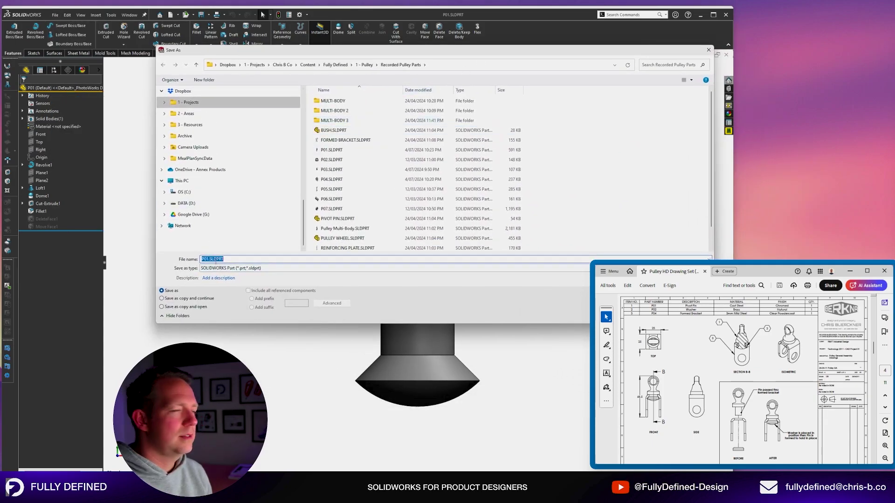
{"action": "left_click", "coordinate": [216, 278]}
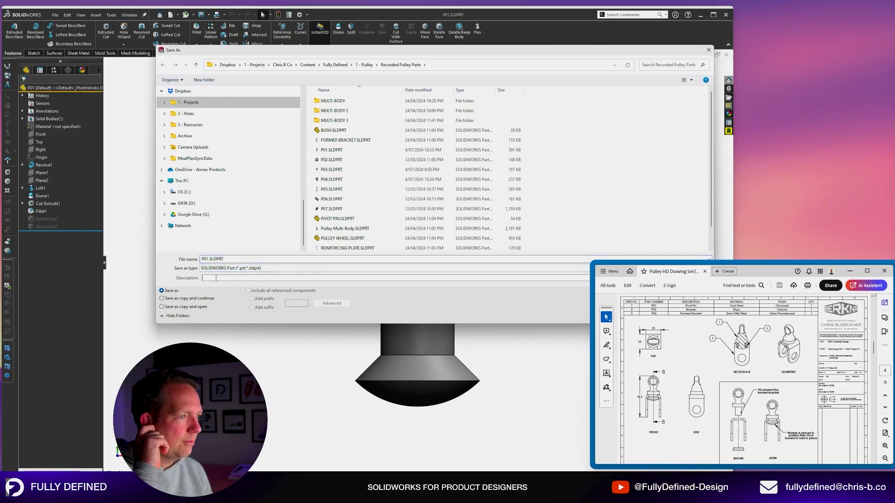
{"action": "type", "text": "PIVOT PIN"}
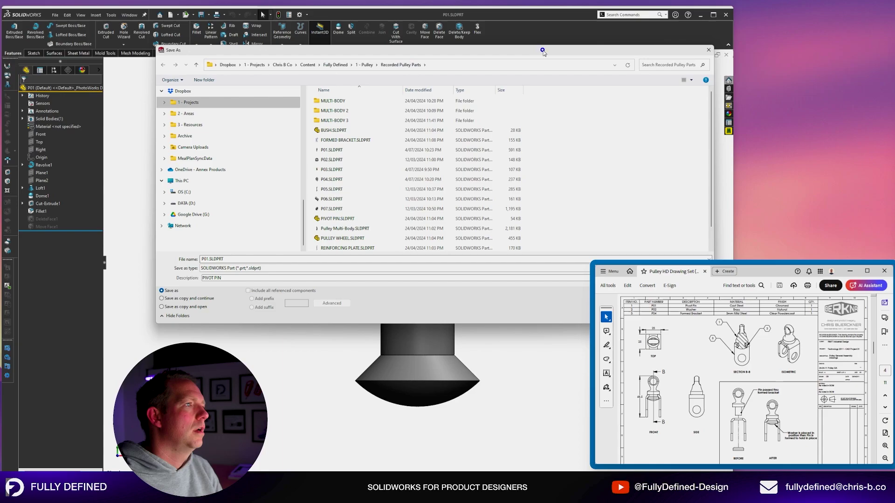
{"action": "left_click_drag", "start_coordinate": [544, 53], "coordinate": [403, 40]}
{"action": "left_click", "coordinate": [516, 302]}
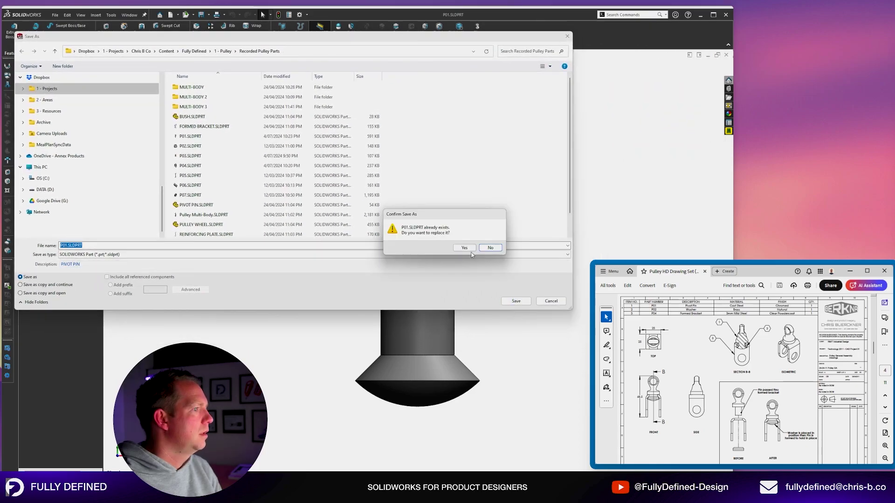
{"action": "left_click", "coordinate": [465, 248]}
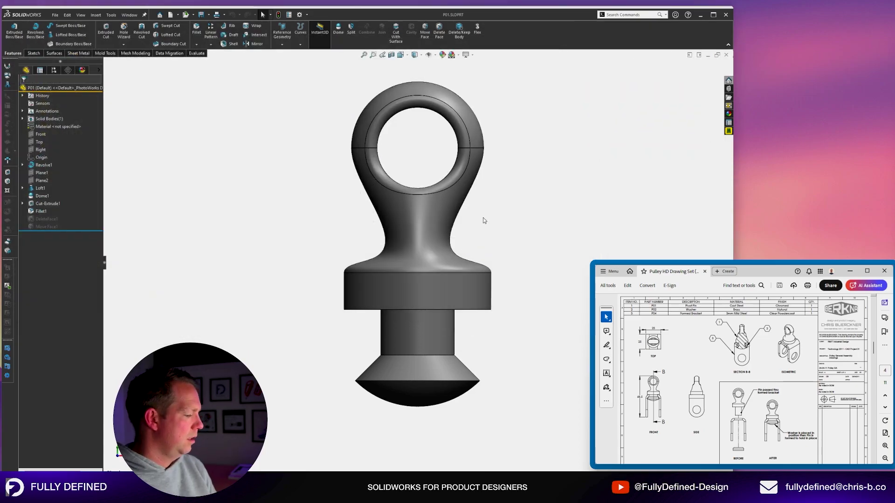
Back in the drawing, enter WASHER as P02's BOM description and dismiss the Print dialog.
{"action": "key", "text": "ctrl+Tab"}
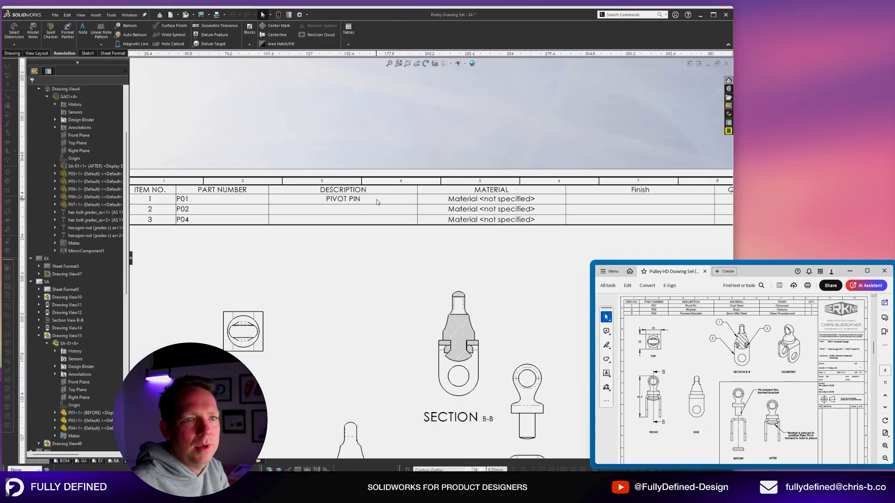
{"action": "scroll", "coordinate": [377, 202], "scroll_direction": "up", "scroll_amount": 6}
{"action": "scroll", "coordinate": [391, 236], "scroll_direction": "down", "scroll_amount": 5}
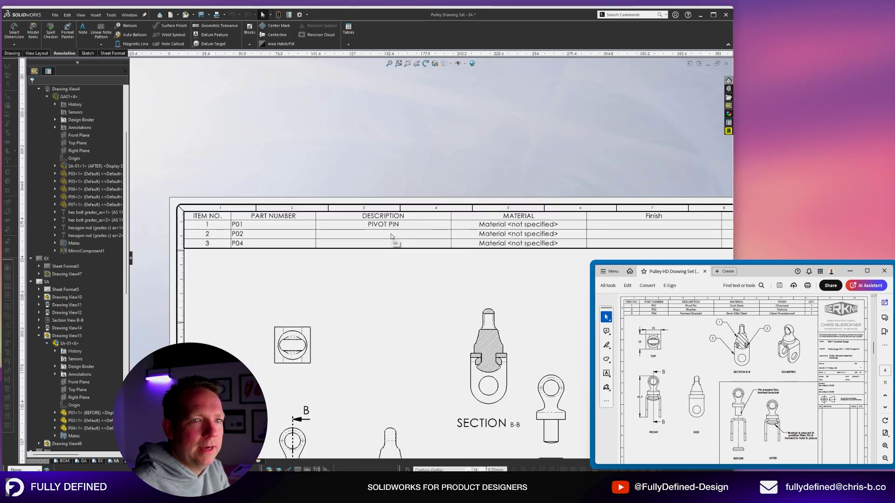
{"action": "scroll", "coordinate": [398, 251], "scroll_direction": "down", "scroll_amount": 2}
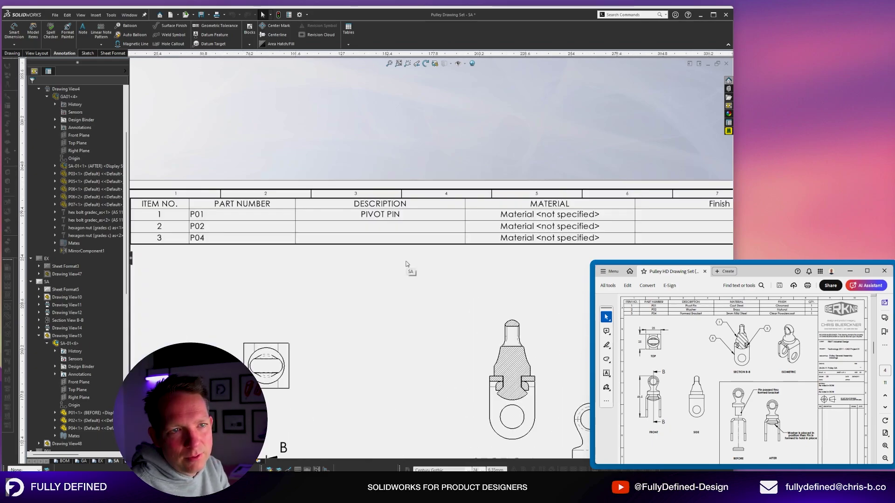
{"action": "left_click", "coordinate": [378, 228]}
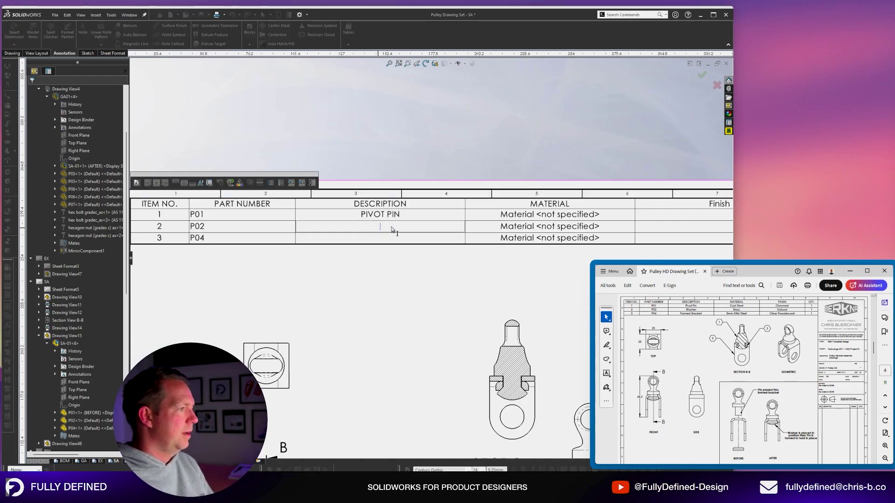
{"action": "type", "text": "WASHER"}
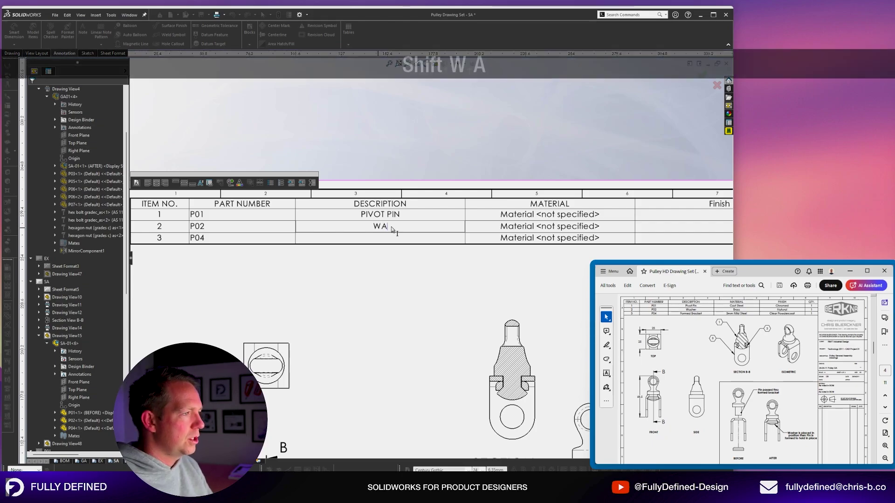
{"action": "left_click", "coordinate": [444, 180]}
{"action": "key", "text": "ctrl+p"}
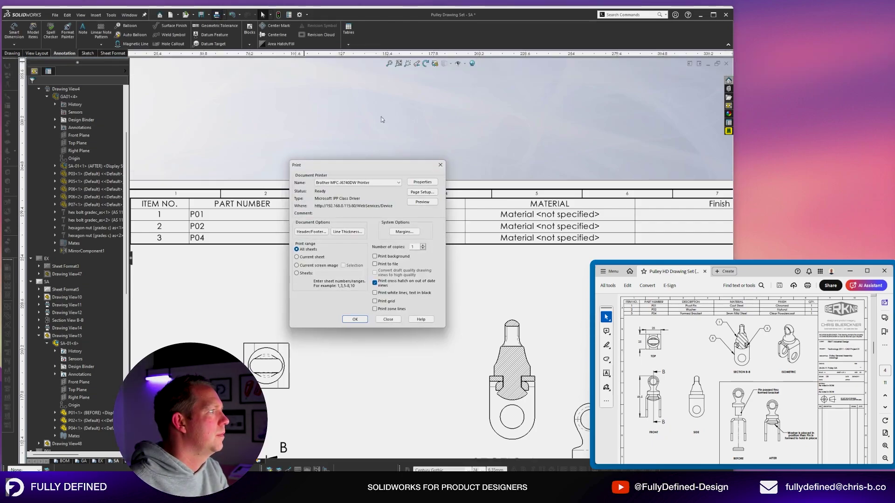
{"action": "left_click", "coordinate": [388, 320]}
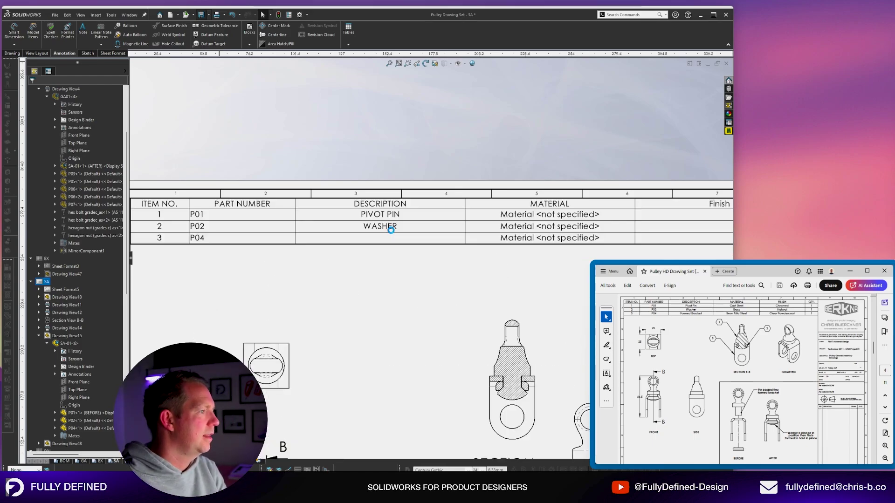
{"action": "right_click", "coordinate": [430, 229]}
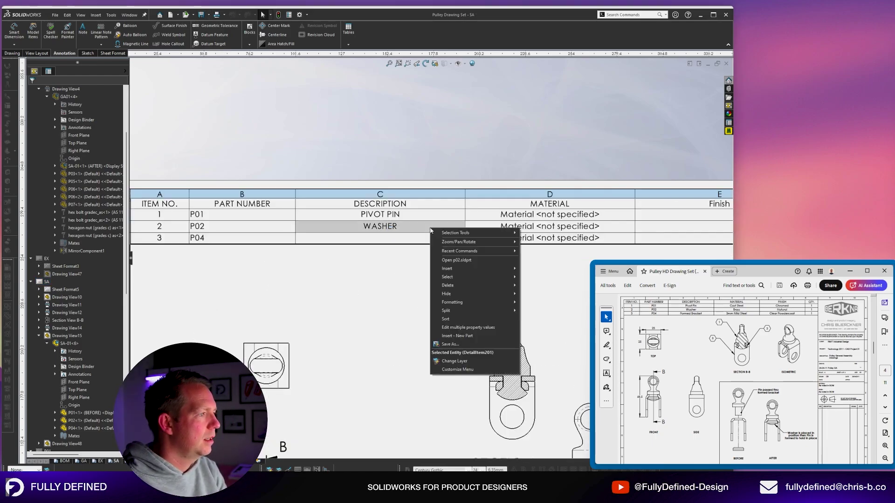
{"action": "left_click", "coordinate": [456, 260]}
{"action": "left_click", "coordinate": [55, 15]}
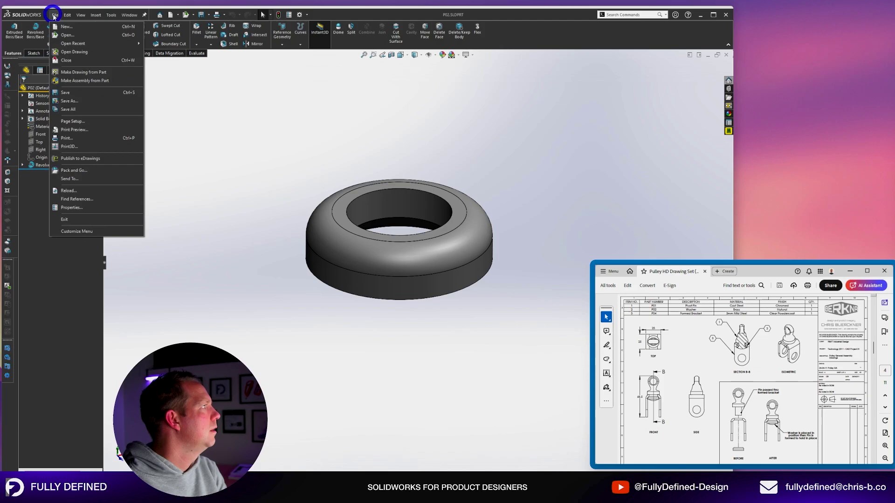
{"action": "left_click", "coordinate": [75, 101]}
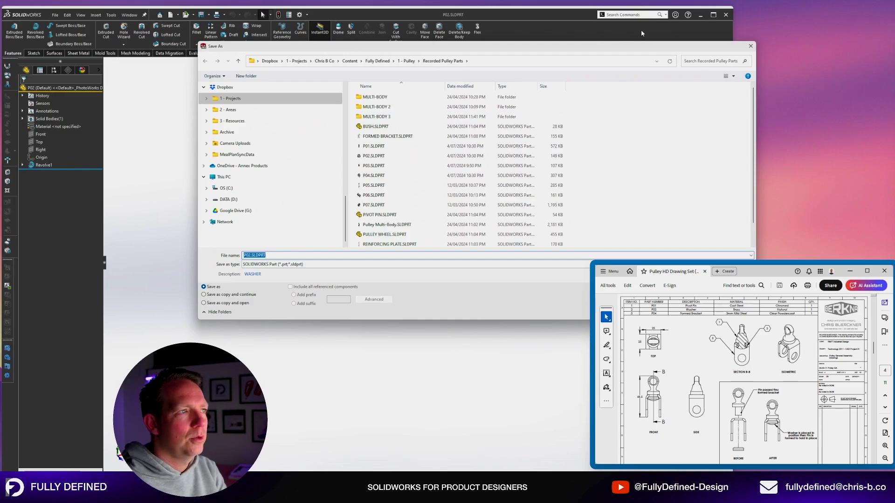
{"action": "left_click", "coordinate": [750, 45]}
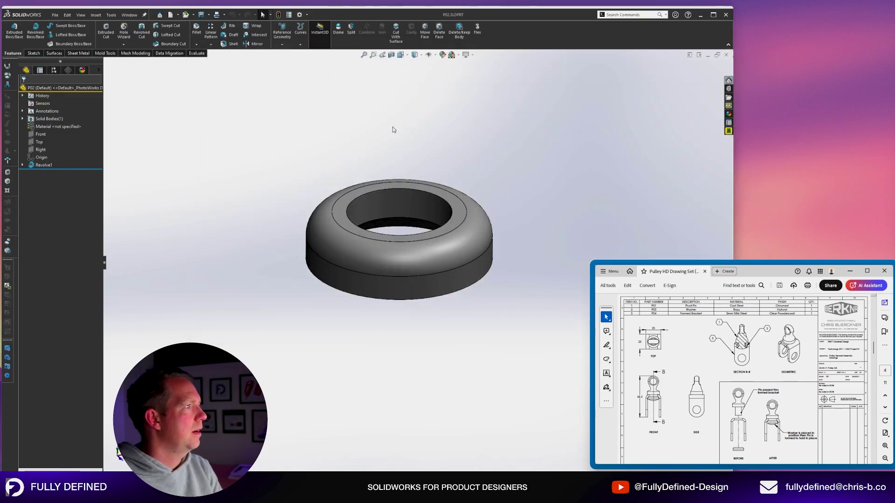
{"action": "key", "text": "ctrl+w"}
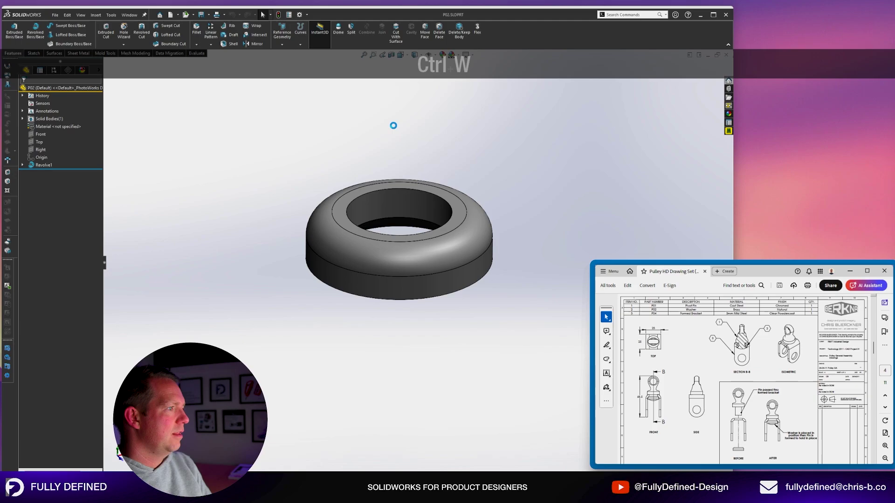
Enter 'test' in the Finish cell of the BOM's WASHER (P02) row.
{"action": "scroll", "coordinate": [642, 212], "scroll_direction": "up", "scroll_amount": 3}
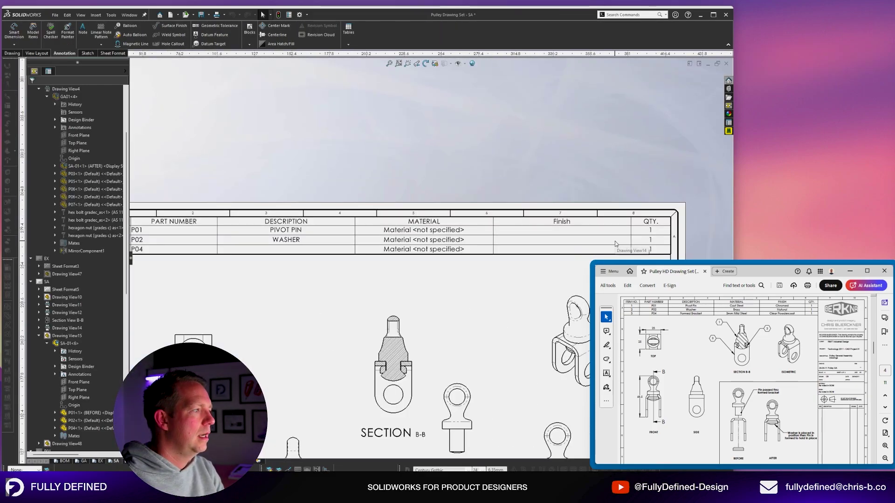
{"action": "scroll", "coordinate": [614, 241], "scroll_direction": "down", "scroll_amount": 5}
{"action": "left_click", "coordinate": [480, 258]}
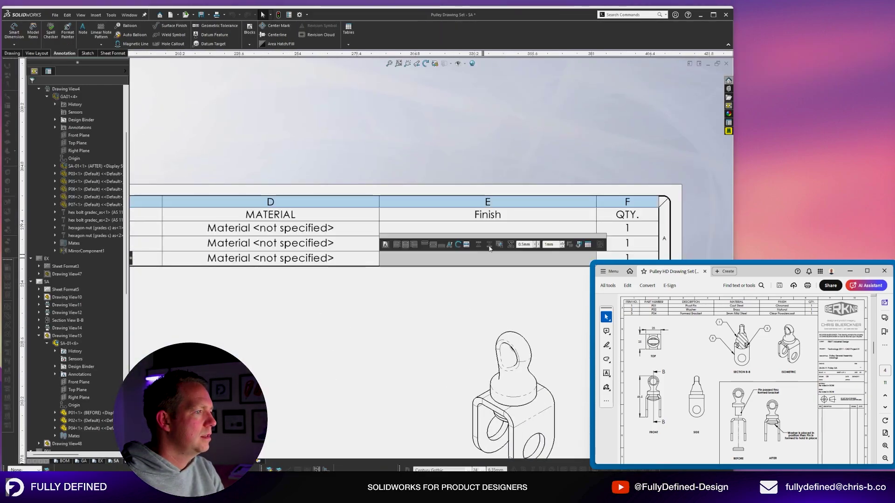
{"action": "key", "text": "Escape"}
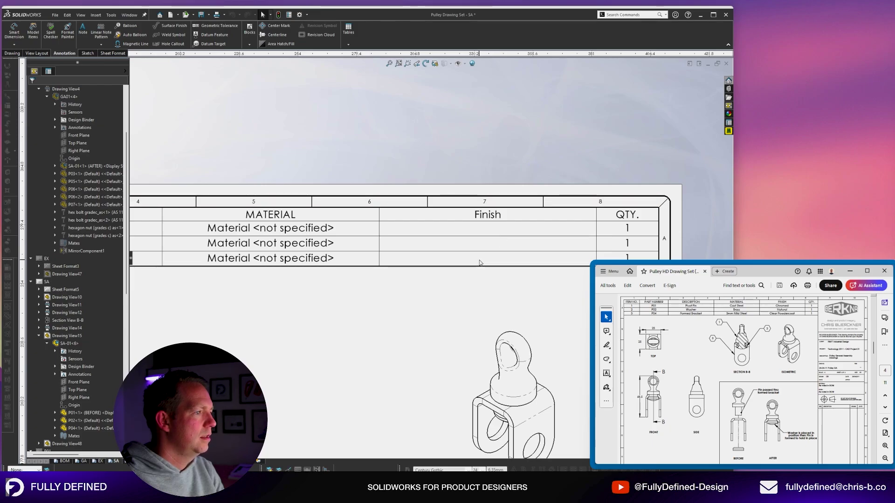
{"action": "double_click", "coordinate": [481, 241]}
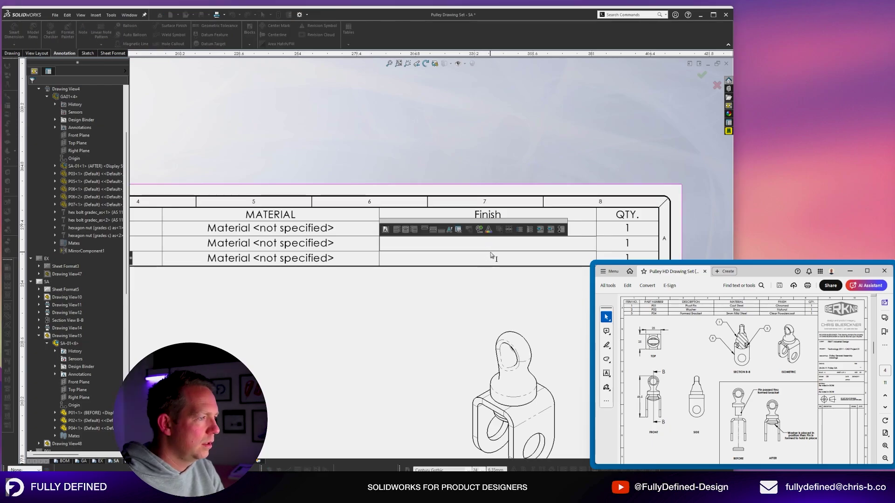
{"action": "type", "text": "dfsdfs"}
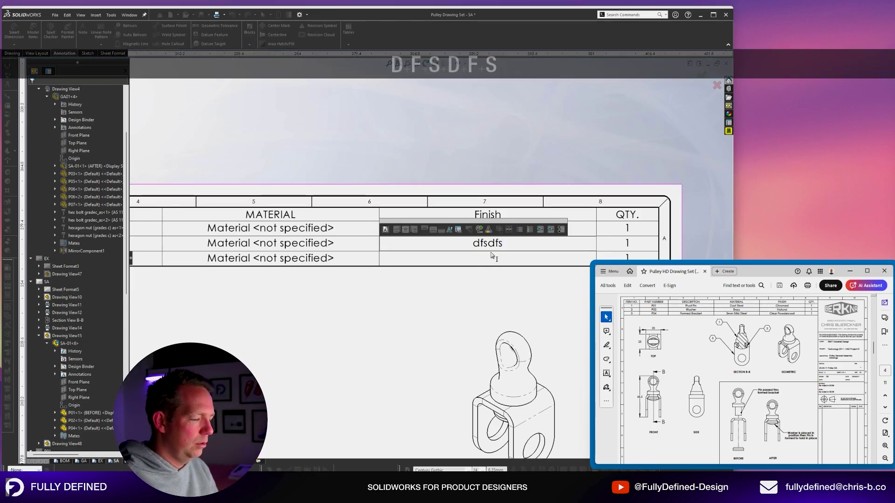
{"action": "key", "text": "BackSpace"}
{"action": "key", "text": "BackSpace"}
{"action": "key", "text": "BackSpace"}
{"action": "key", "text": "BackSpace"}
{"action": "key", "text": "BackSpace"}
{"action": "key", "text": "BackSpace"}
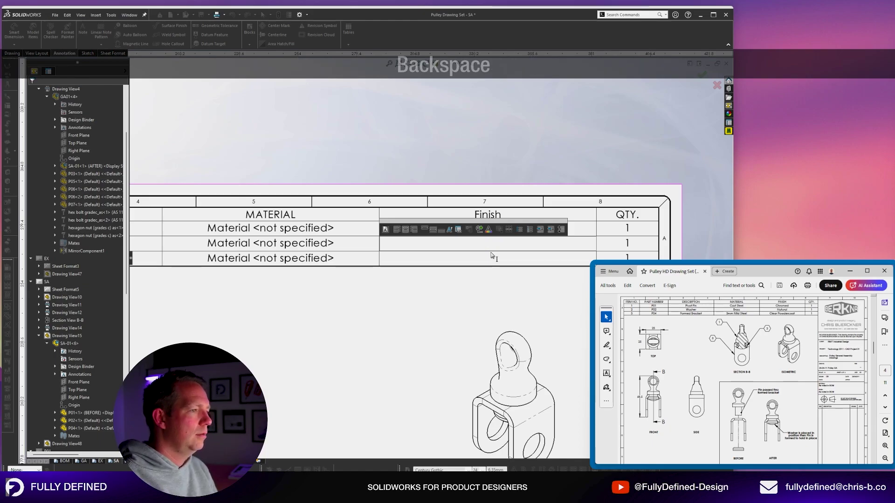
{"action": "type", "text": "test"}
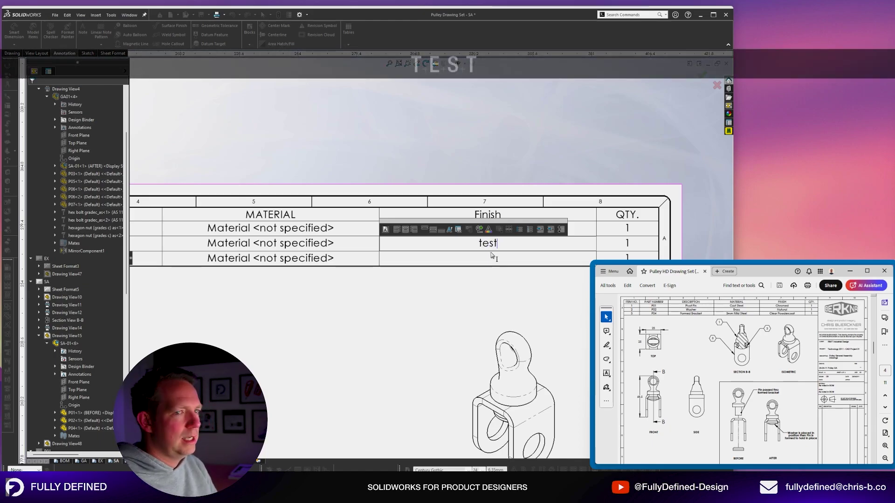
{"action": "left_click", "coordinate": [553, 135]}
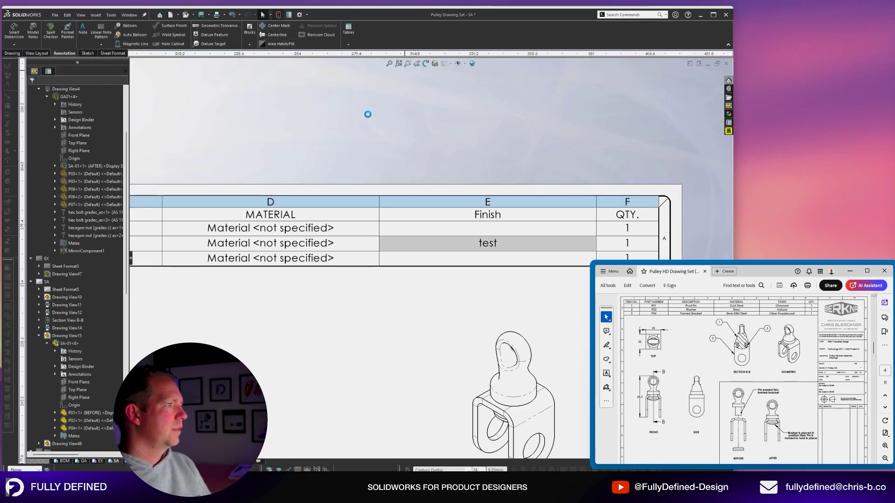
Save the drawing and open washer part p02.sldprt from its BOM row.
{"action": "key", "text": "ctrl+s"}
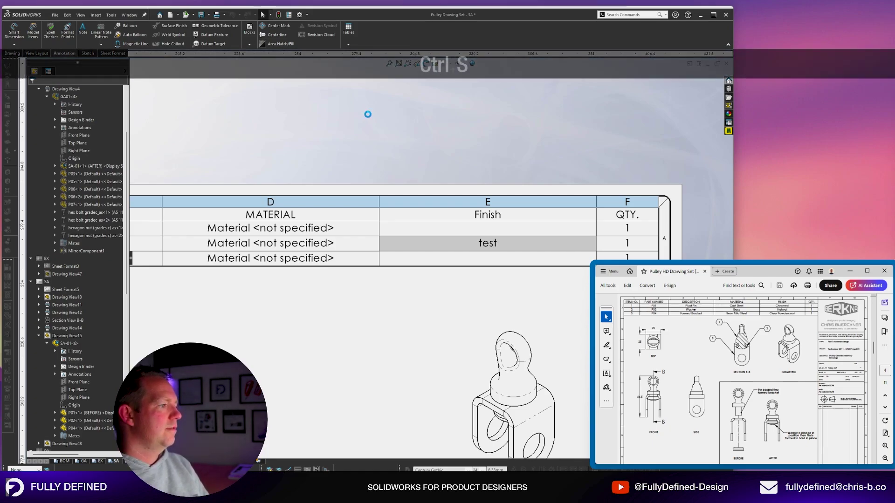
{"action": "right_click", "coordinate": [421, 245]}
{"action": "left_click", "coordinate": [459, 277]}
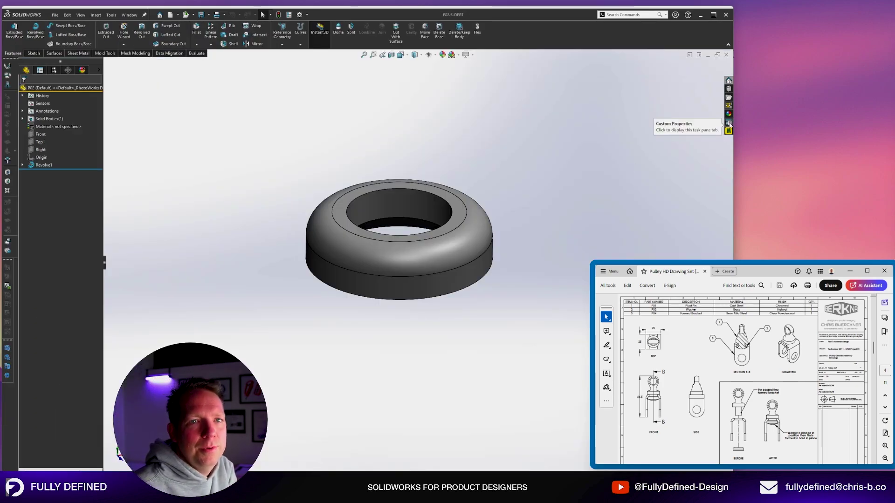
Change the washer's Finish custom property from test to NATURAL, save it, and return to the drawing.
{"action": "left_click", "coordinate": [728, 123]}
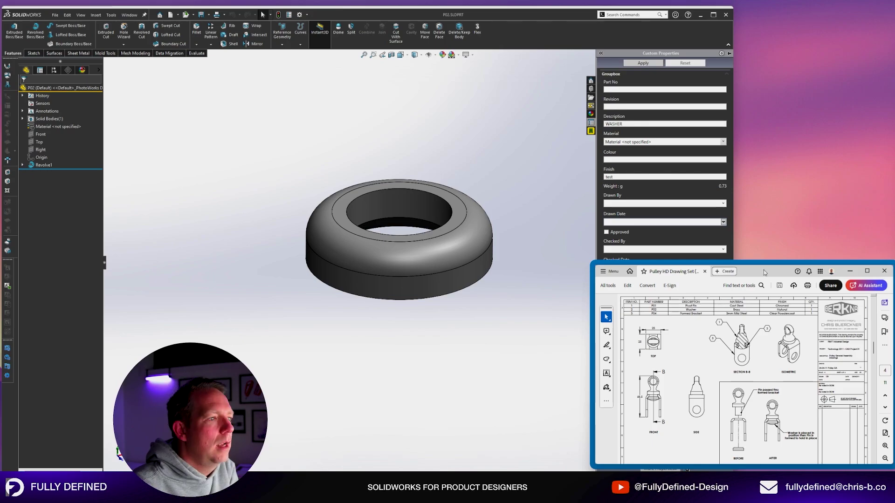
{"action": "left_click", "coordinate": [849, 271]}
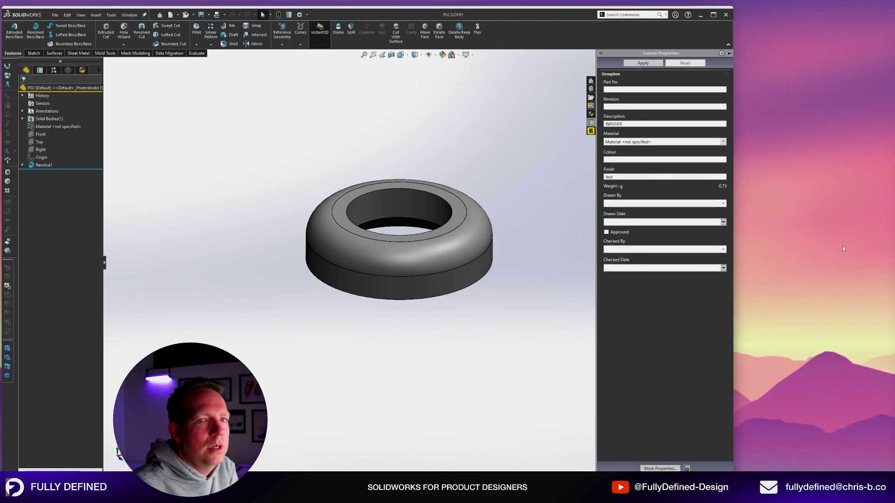
{"action": "left_click", "coordinate": [567, 489]}
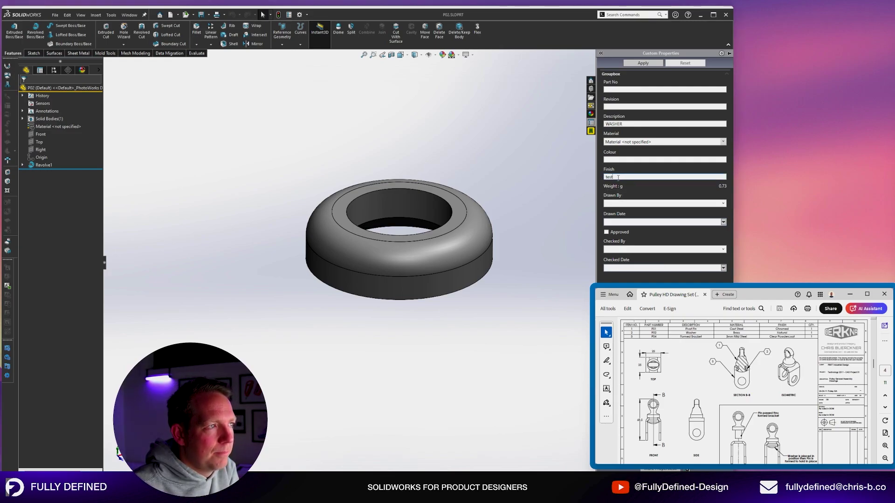
{"action": "left_click_drag", "start_coordinate": [630, 178], "coordinate": [560, 178]}
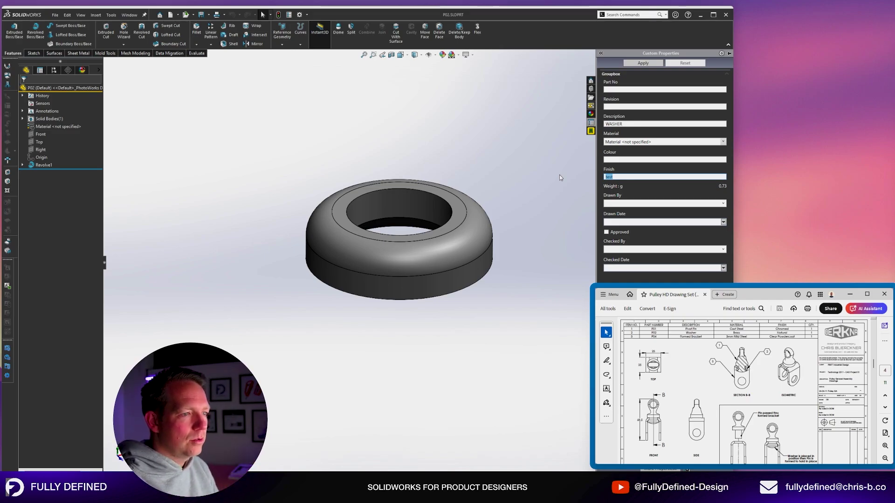
{"action": "type", "text": "NATURAL"}
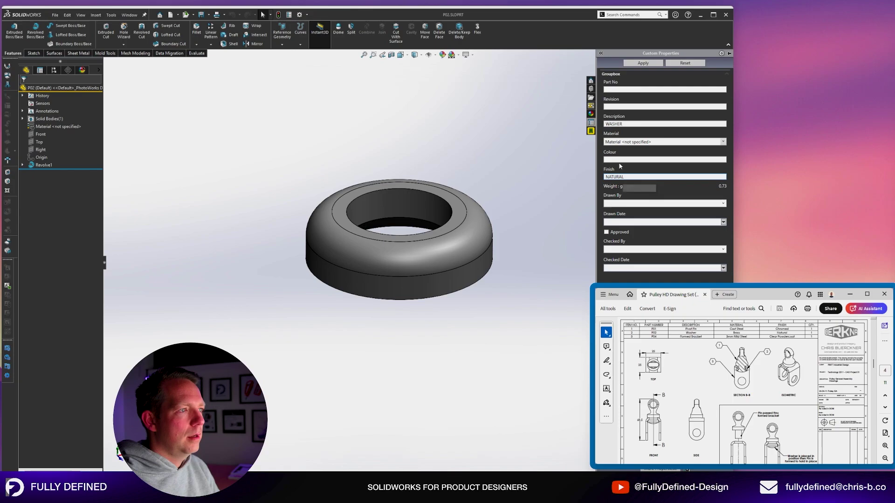
{"action": "left_click", "coordinate": [644, 64]}
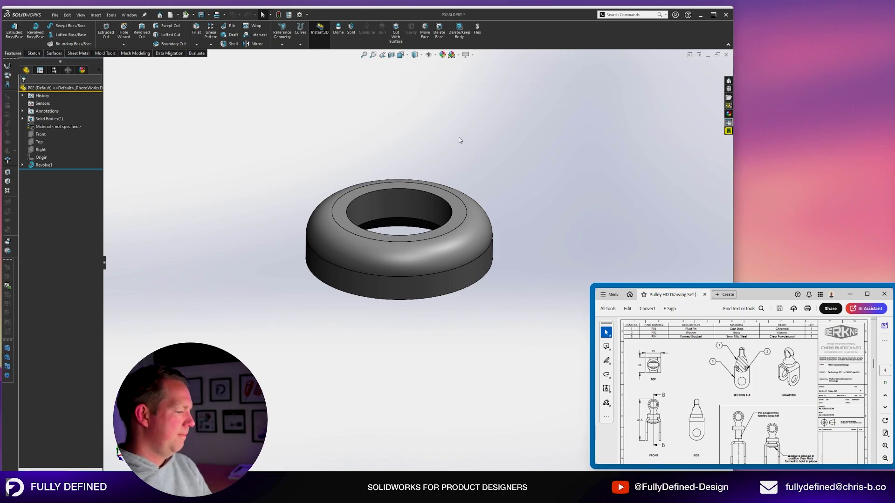
{"action": "key", "text": "ctrl+s"}
{"action": "key", "text": "ctrl+Tab"}
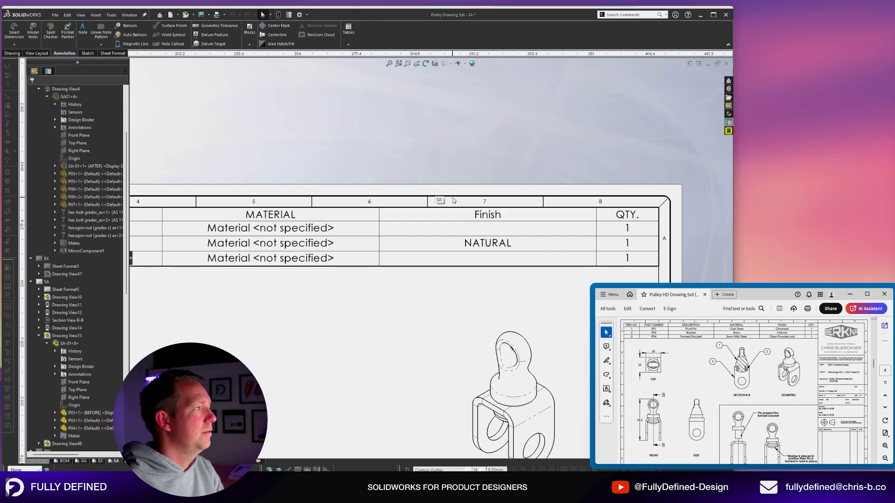
Create a new part from the QL_PARTS template, review its custom properties, then close it.
{"action": "left_click", "coordinate": [171, 16]}
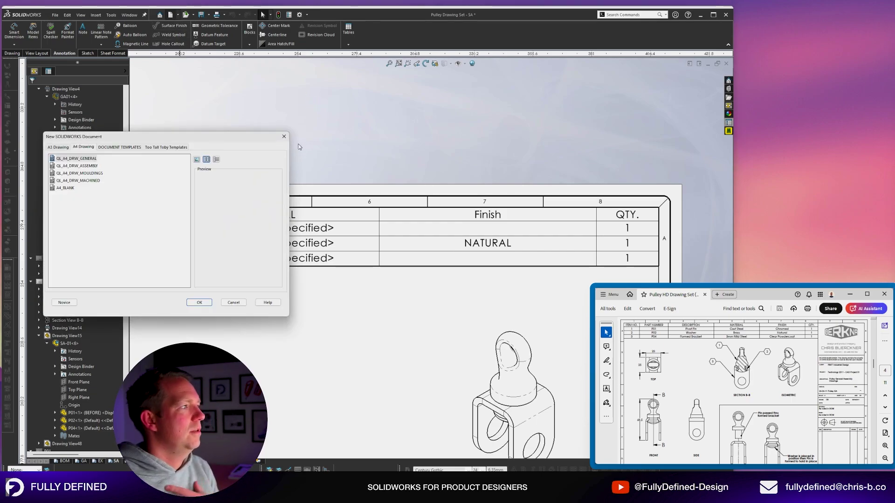
{"action": "left_click", "coordinate": [363, 133]}
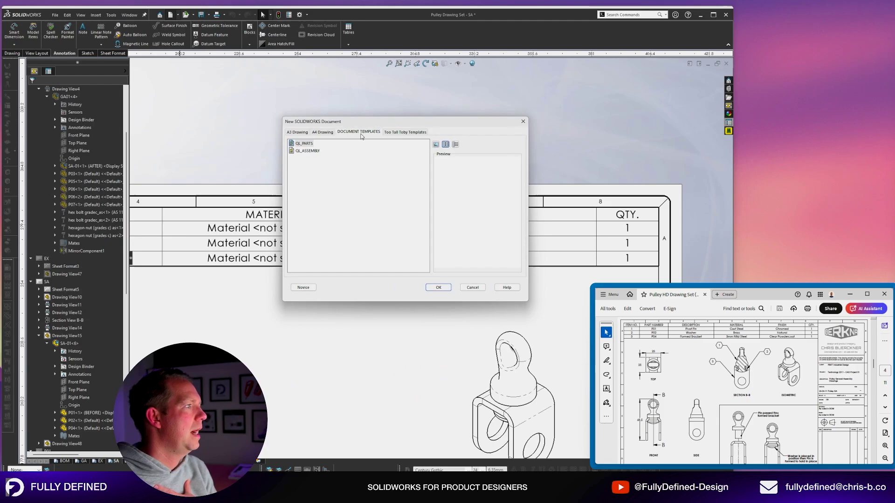
{"action": "left_click", "coordinate": [438, 286]}
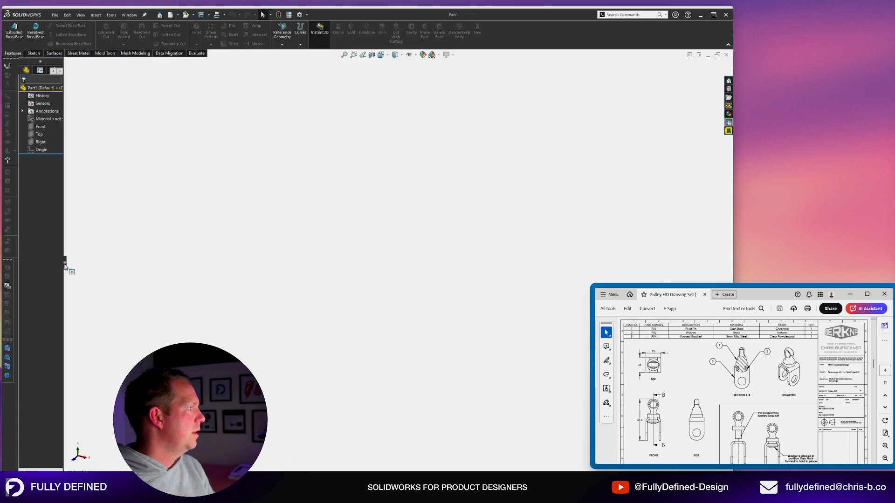
{"action": "left_click_drag", "start_coordinate": [65, 261], "coordinate": [178, 256]}
{"action": "left_click", "coordinate": [728, 123]}
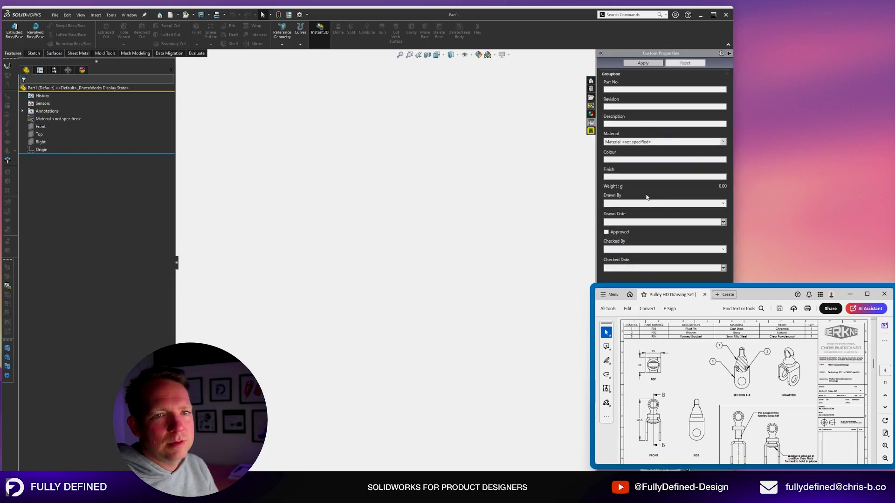
{"action": "key", "text": "ctrl+w"}
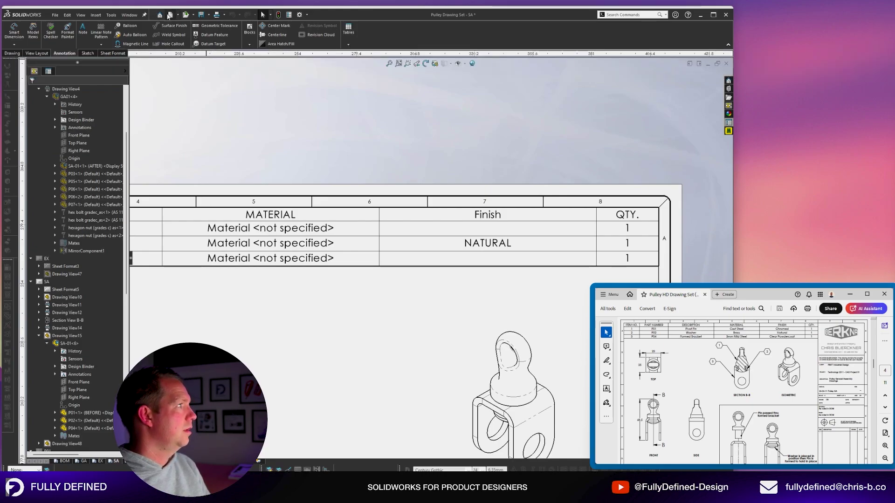
{"action": "key", "text": "ctrl+bracketright"}
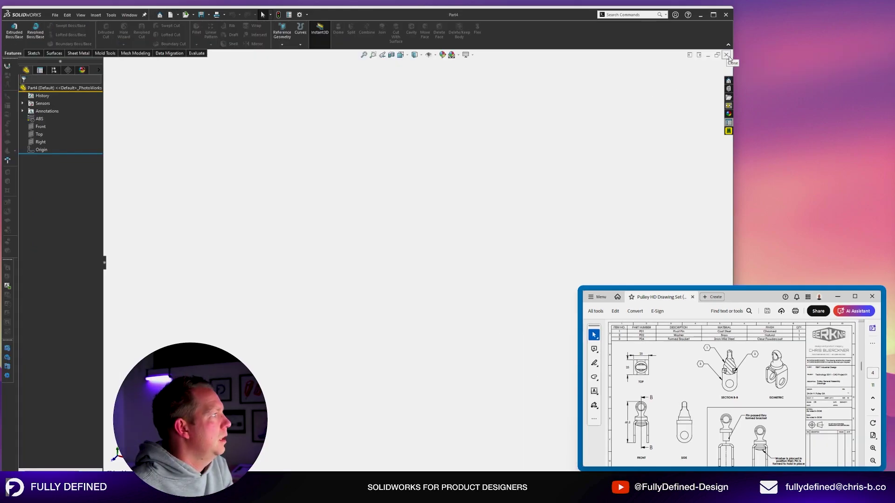
Inspect the P04 bracket model, then save and close the part.
{"action": "scroll", "coordinate": [497, 309], "scroll_direction": "down", "scroll_amount": 2}
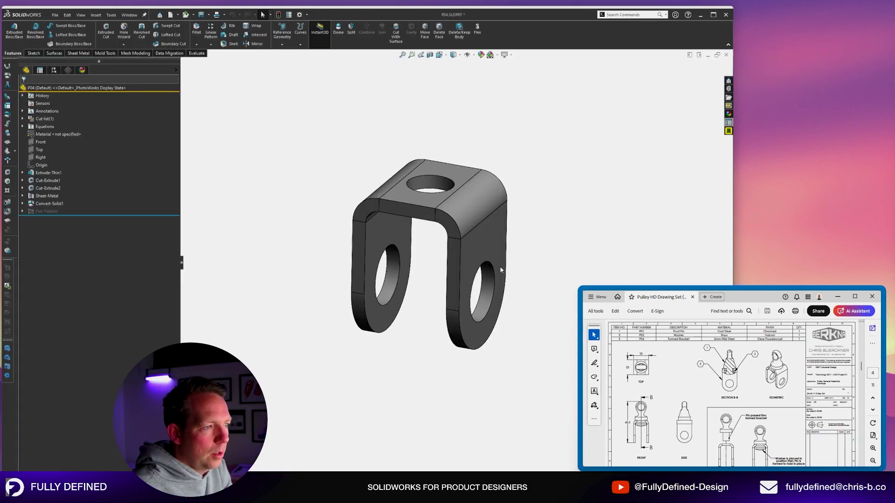
{"action": "scroll", "coordinate": [505, 246], "scroll_direction": "down", "scroll_amount": 1}
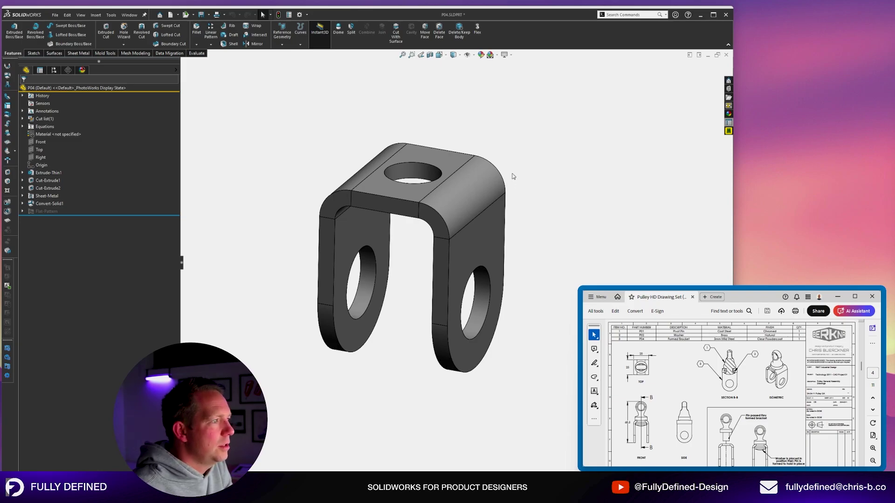
{"action": "middle_click_drag", "start_coordinate": [535, 193], "coordinate": [533, 195]}
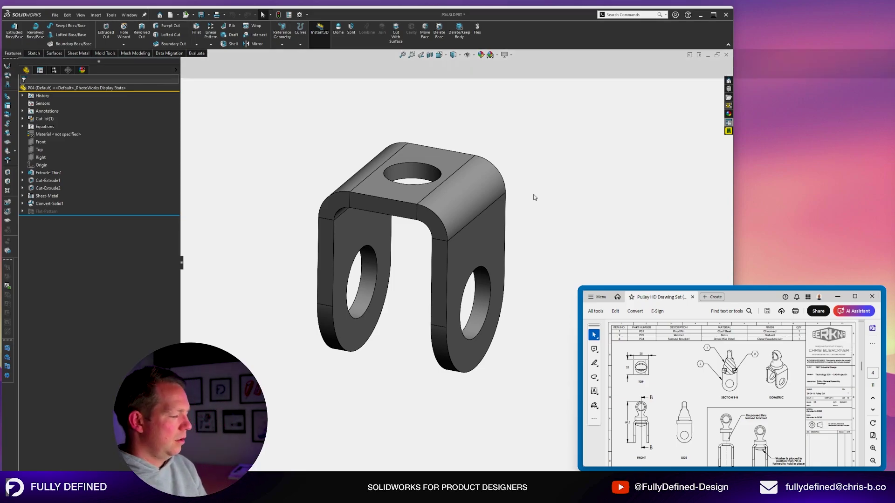
{"action": "key", "text": "ctrl+s"}
{"action": "key", "text": "ctrl+w"}
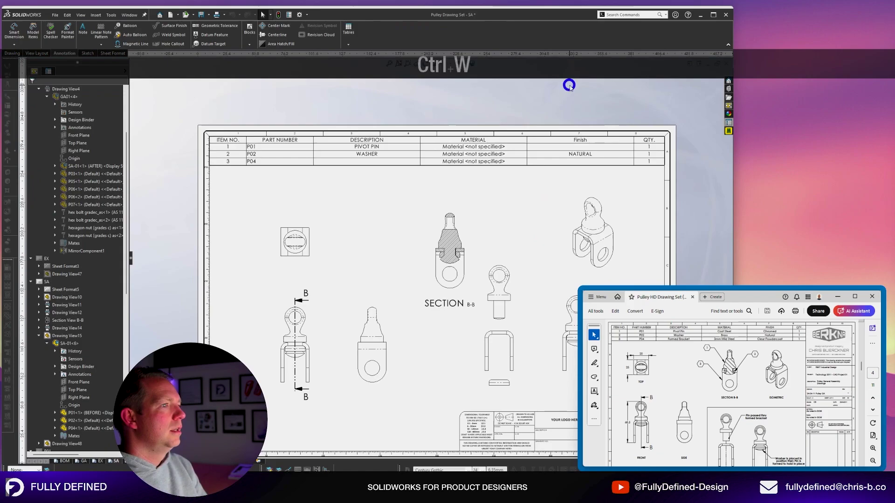
Enter FORMED BRACKET as P04's Description in the BOM.
{"action": "scroll", "coordinate": [331, 164], "scroll_direction": "down", "scroll_amount": 2}
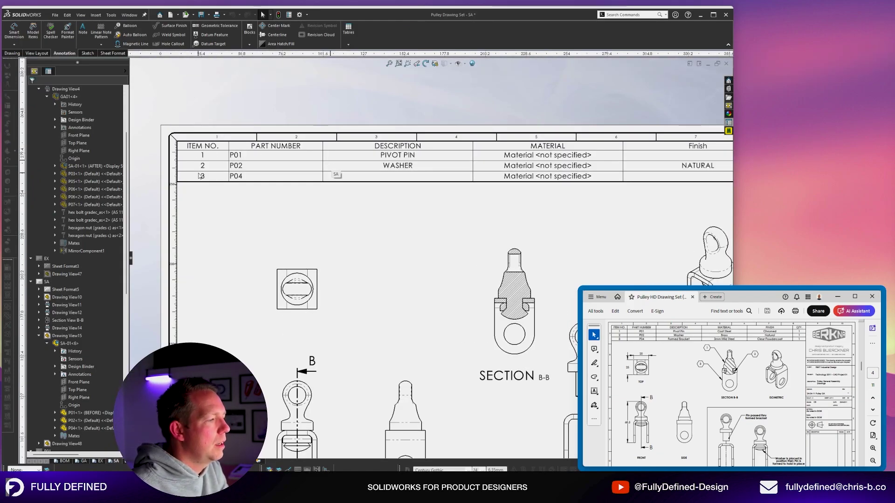
{"action": "scroll", "coordinate": [638, 154], "scroll_direction": "up", "scroll_amount": 2}
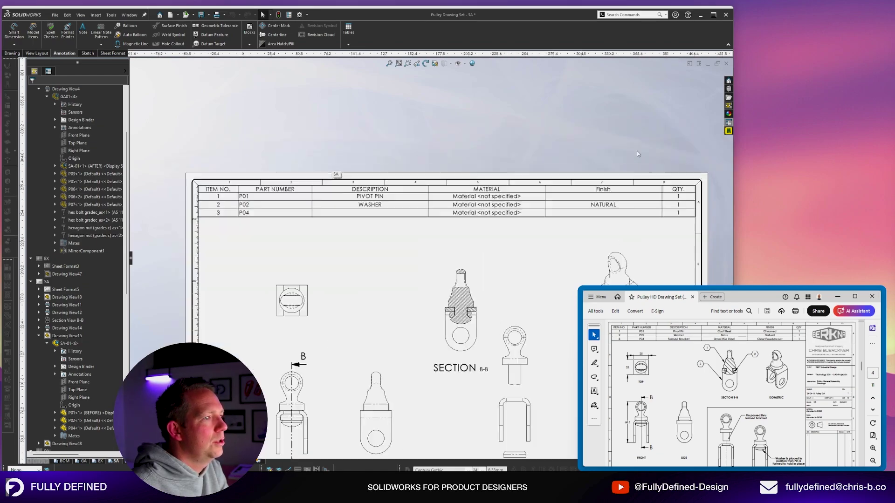
{"action": "scroll", "coordinate": [637, 154], "scroll_direction": "down", "scroll_amount": 2}
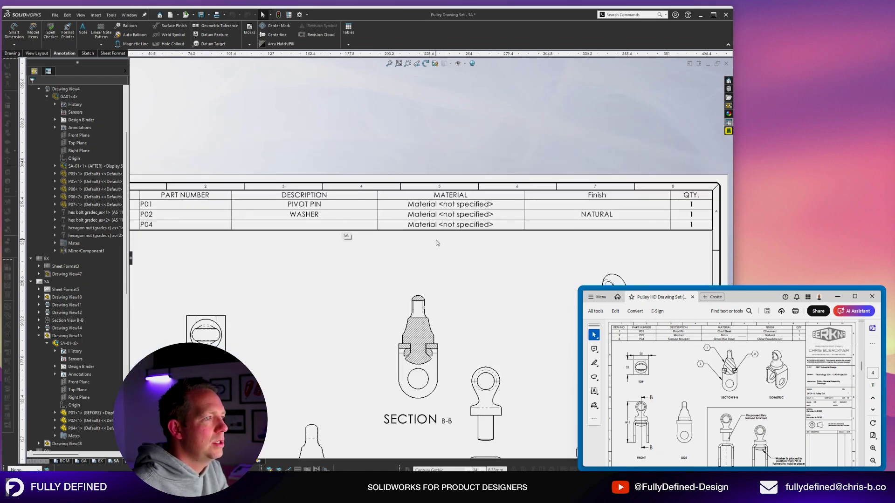
{"action": "scroll", "coordinate": [437, 242], "scroll_direction": "down", "scroll_amount": 1}
{"action": "scroll", "coordinate": [437, 243], "scroll_direction": "down", "scroll_amount": 1}
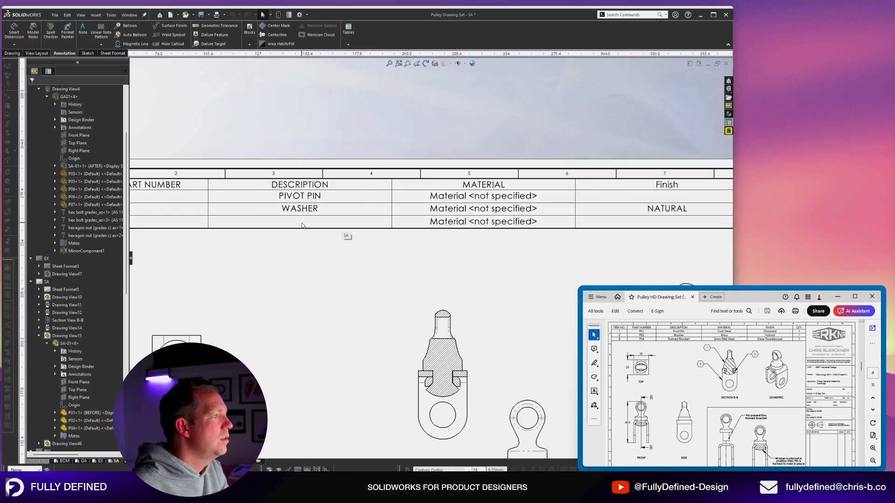
{"action": "left_click", "coordinate": [302, 225]}
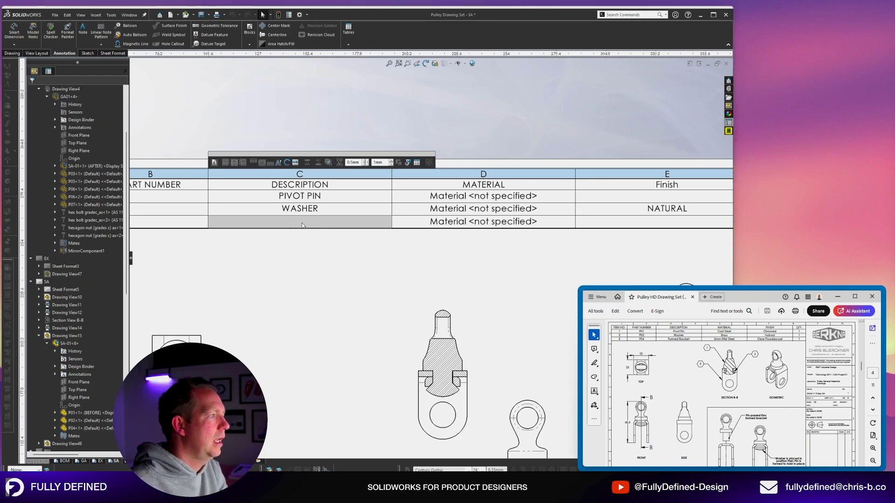
{"action": "double_click", "coordinate": [301, 225]}
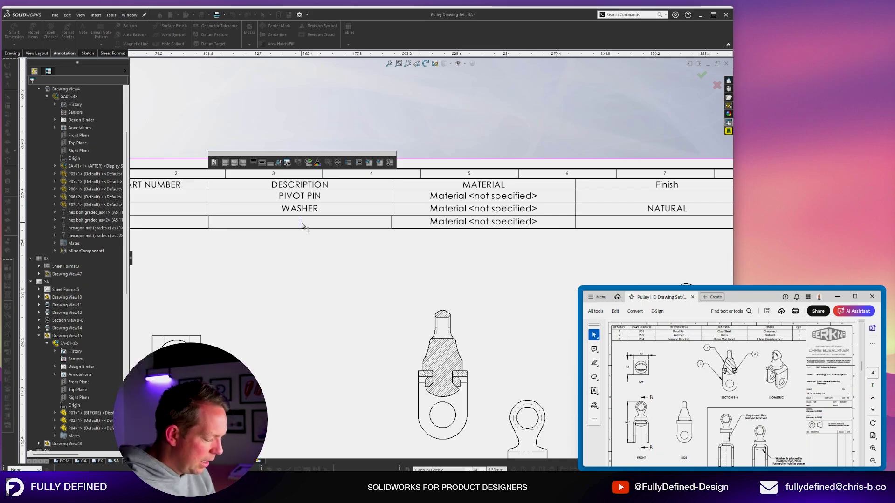
{"action": "type", "text": "FORM"}
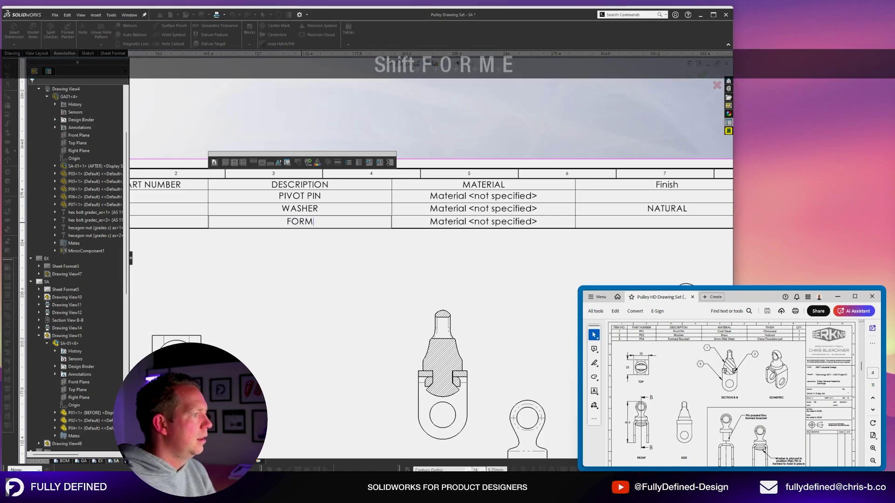
{"action": "type", "text": "ED BRACKET"}
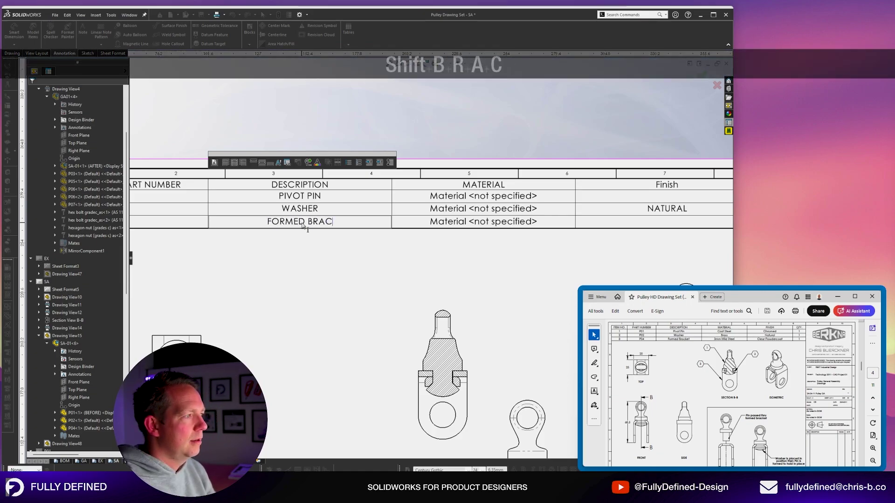
Fill the Finish cells: CLEAR POWDERCOAT for the bracket and CHROME PLATED for the pivot pin.
{"action": "key", "text": "Tab"}
{"action": "key", "text": "Tab"}
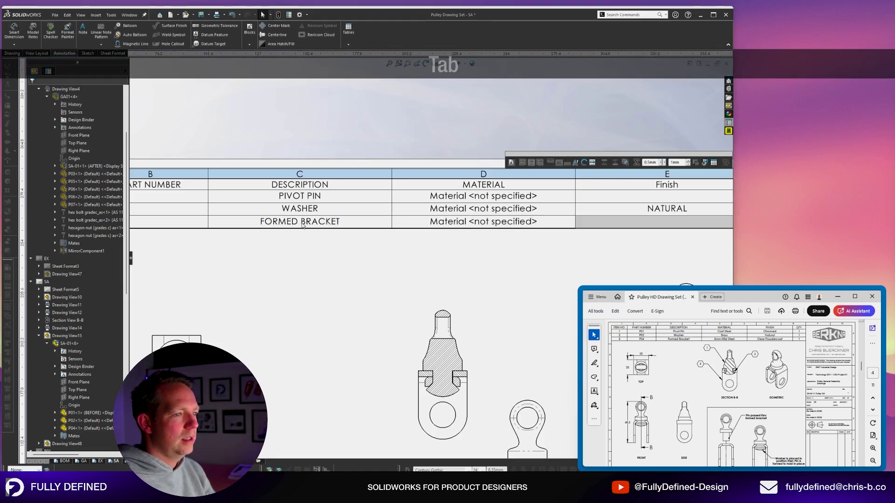
{"action": "type", "text": "CLEAR "}
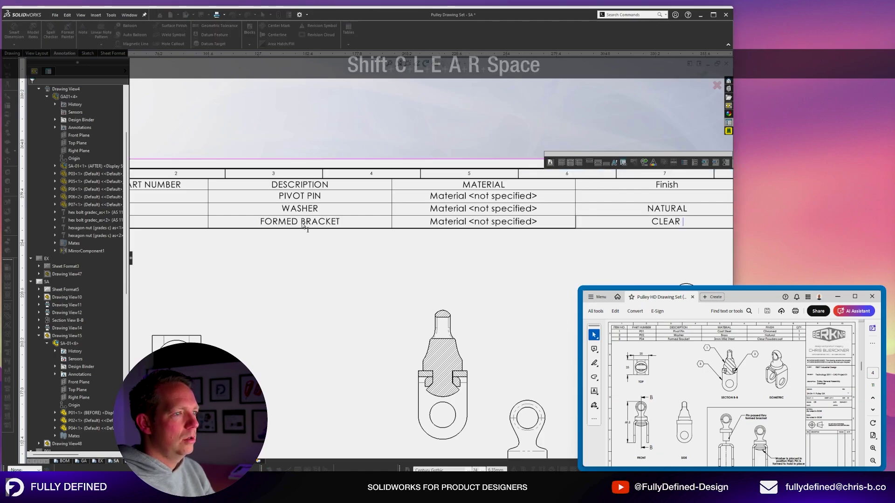
{"action": "type", "text": "POWER"}
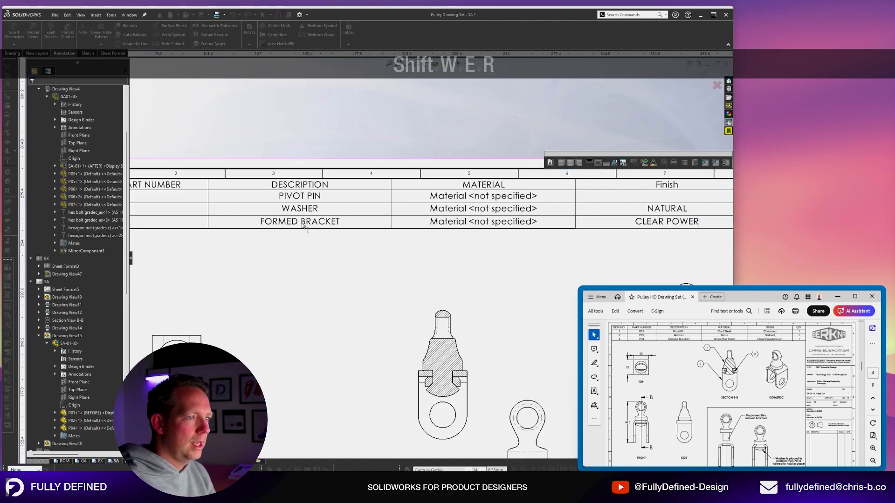
{"action": "key", "text": "BackSpace"}
{"action": "key", "text": "BackSpace"}
{"action": "type", "text": "DERCOAT"}
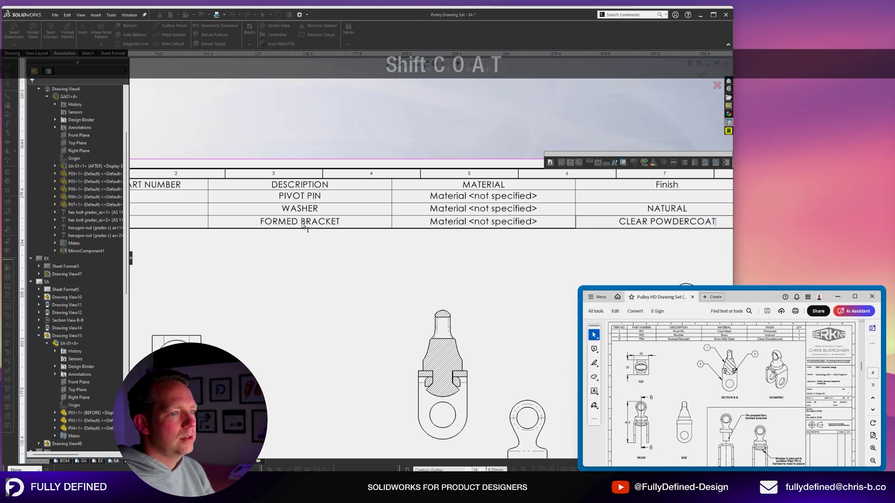
{"action": "double_click", "coordinate": [669, 198]}
{"action": "type", "text": "CHROME PLATED"}
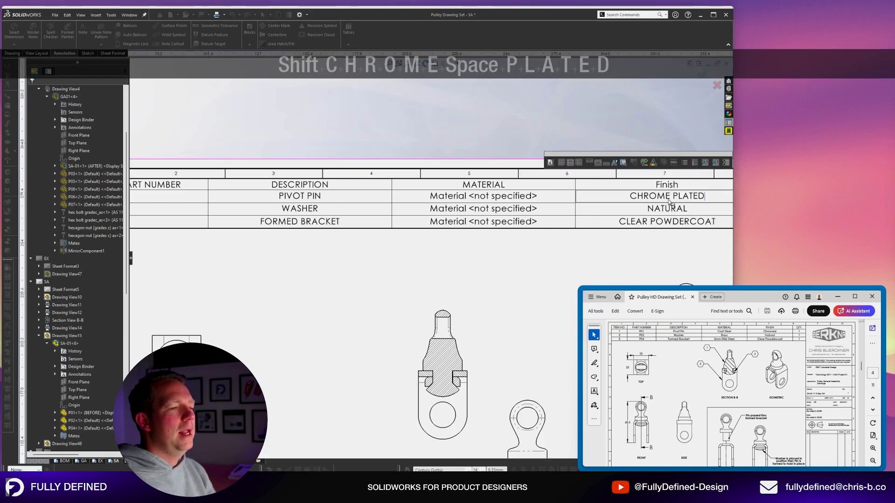
{"action": "left_click", "coordinate": [436, 138]}
Open pivot pin part p01.sldprt from its BOM Material cell.
{"action": "scroll", "coordinate": [455, 181], "scroll_direction": "up", "scroll_amount": 3}
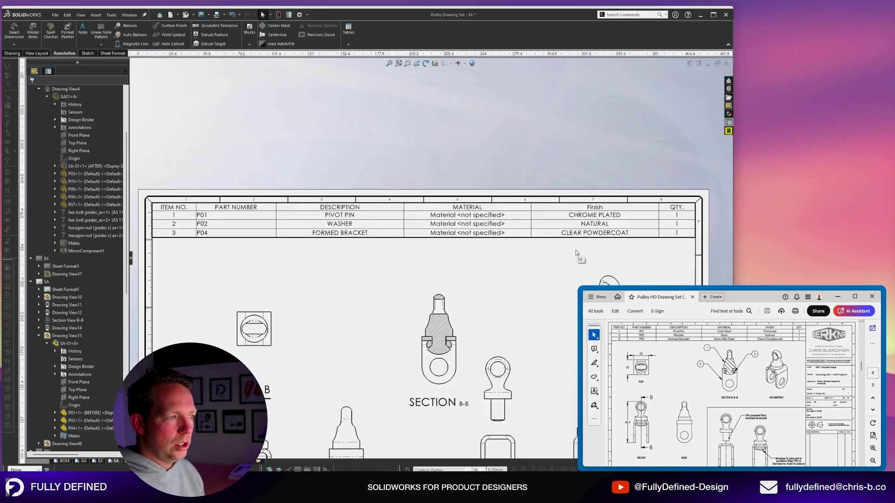
{"action": "scroll", "coordinate": [463, 202], "scroll_direction": "down", "scroll_amount": 4}
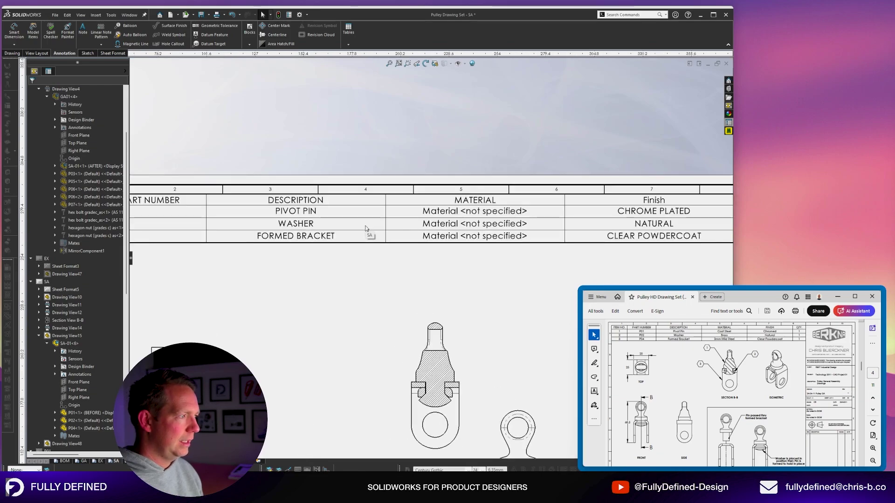
{"action": "right_click", "coordinate": [507, 223]}
{"action": "left_click", "coordinate": [534, 254]}
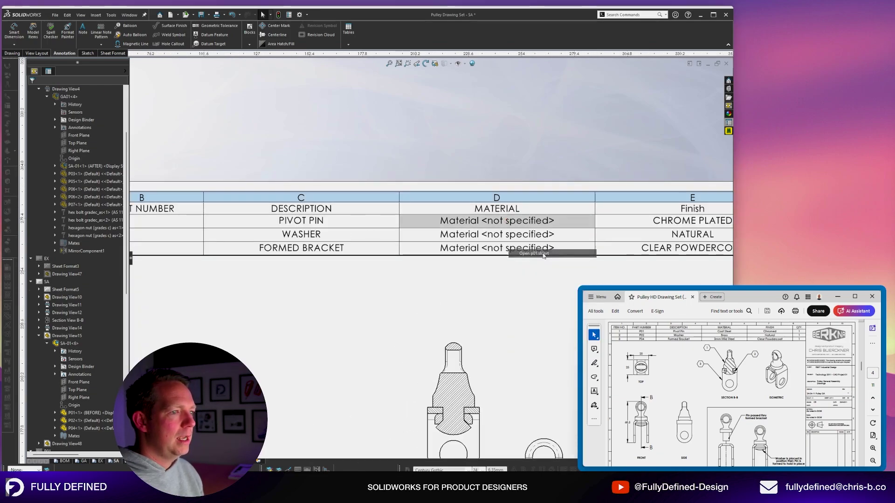
Assign AISI 304 steel as pivot pin P01's material and close the part.
{"action": "right_click", "coordinate": [48, 127]}
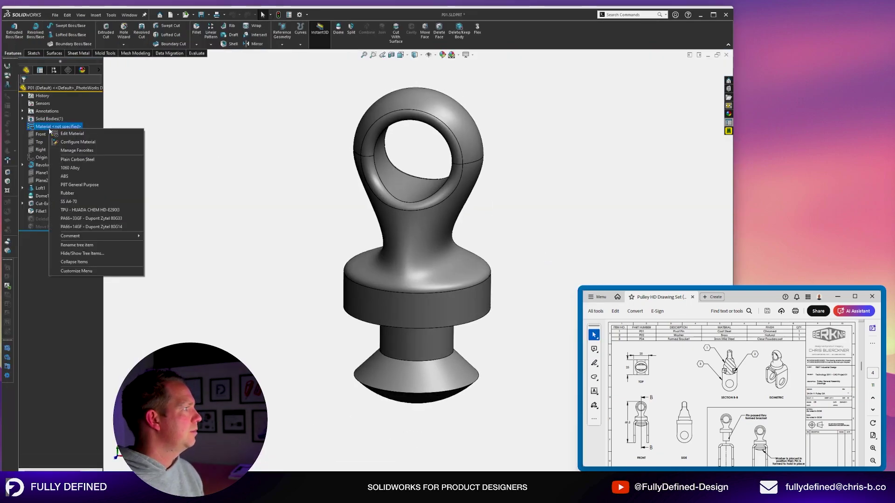
{"action": "left_click", "coordinate": [71, 137]}
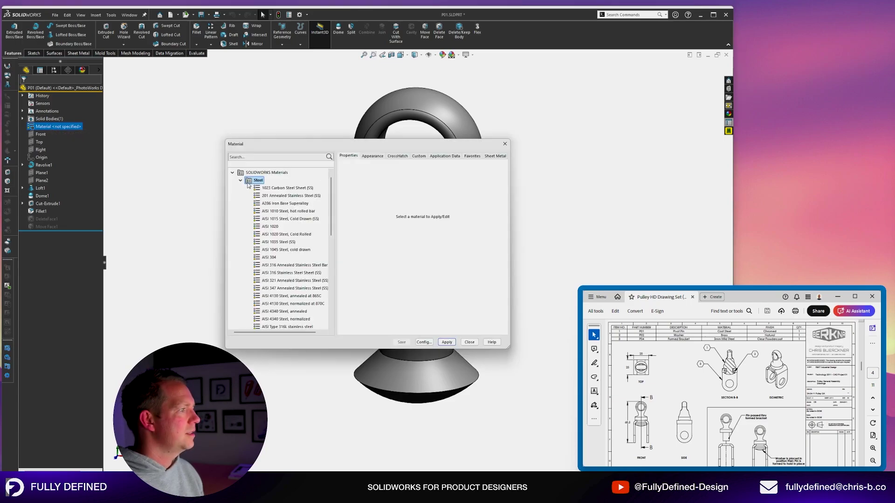
{"action": "left_click", "coordinate": [271, 227]}
{"action": "left_click", "coordinate": [270, 257]}
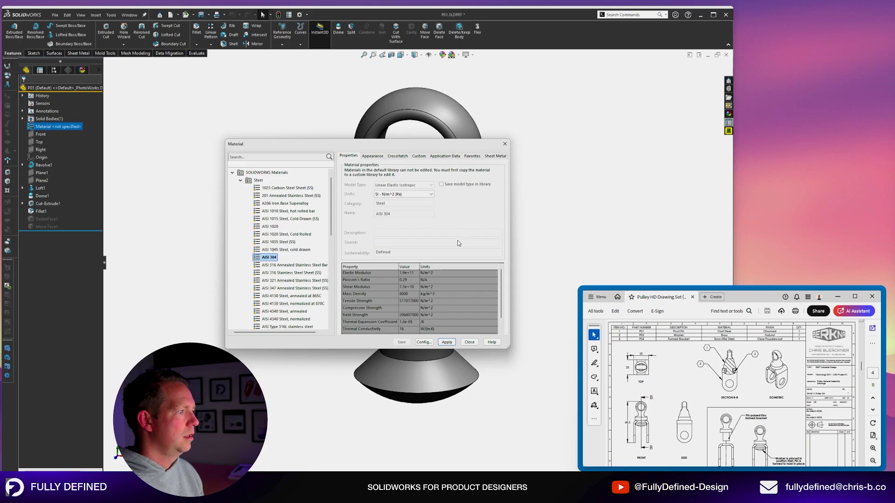
{"action": "left_click", "coordinate": [446, 342]}
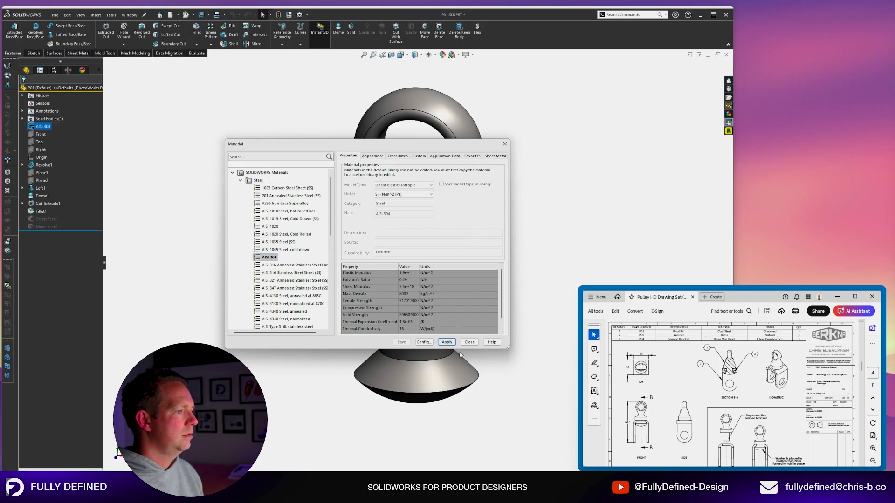
{"action": "left_click", "coordinate": [469, 342]}
{"action": "key", "text": "ctrl+w"}
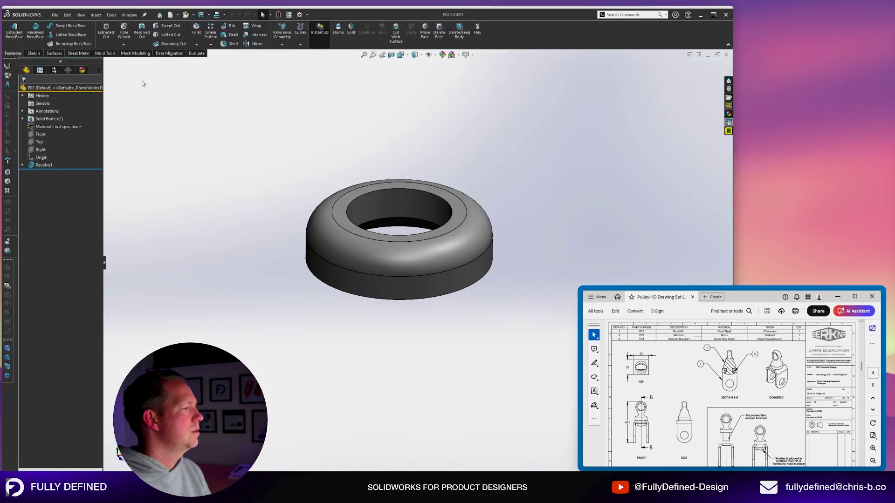
Set washer P02's material to 1060 Alloy, then save and close it.
{"action": "right_click", "coordinate": [51, 127]}
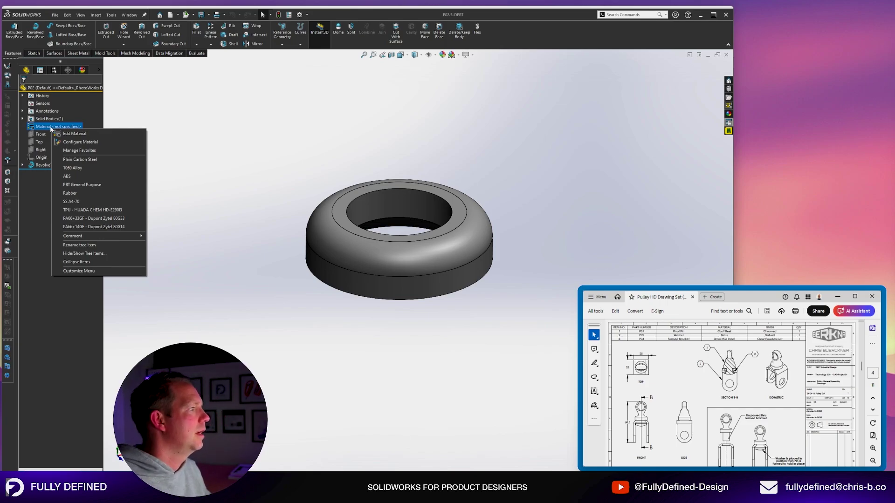
{"action": "left_click", "coordinate": [73, 167]}
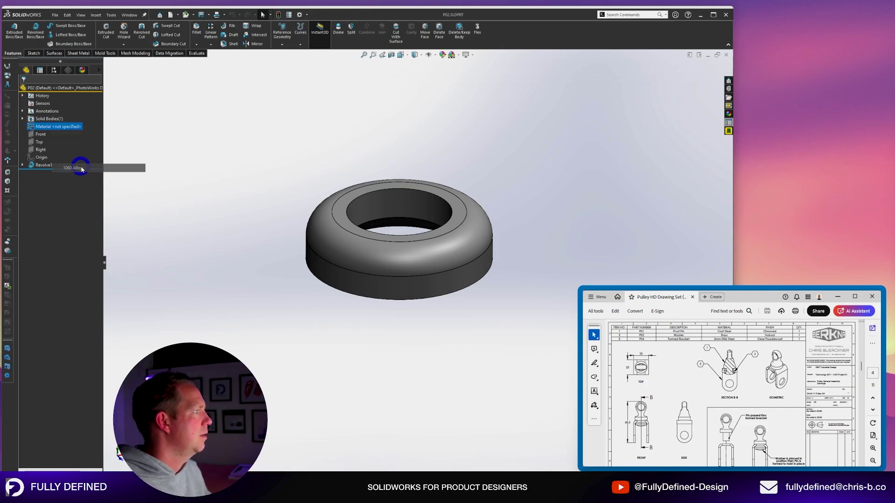
{"action": "key", "text": "ctrl+s"}
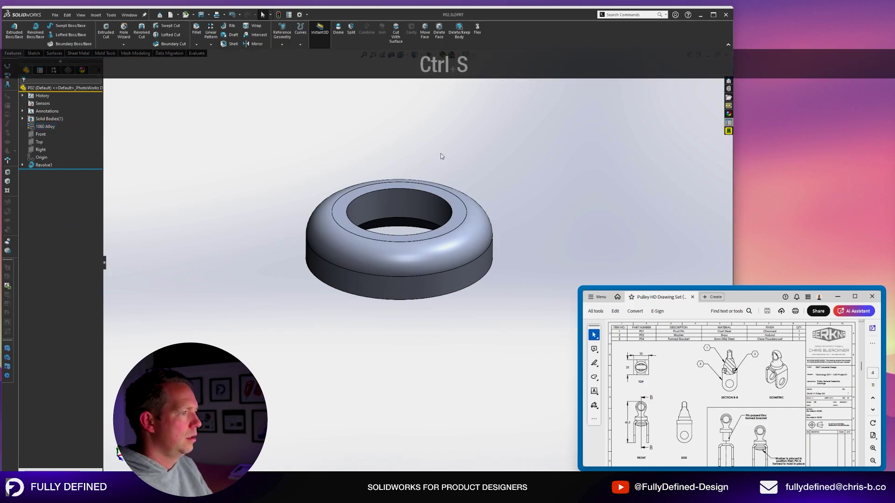
{"action": "key", "text": "ctrl+w"}
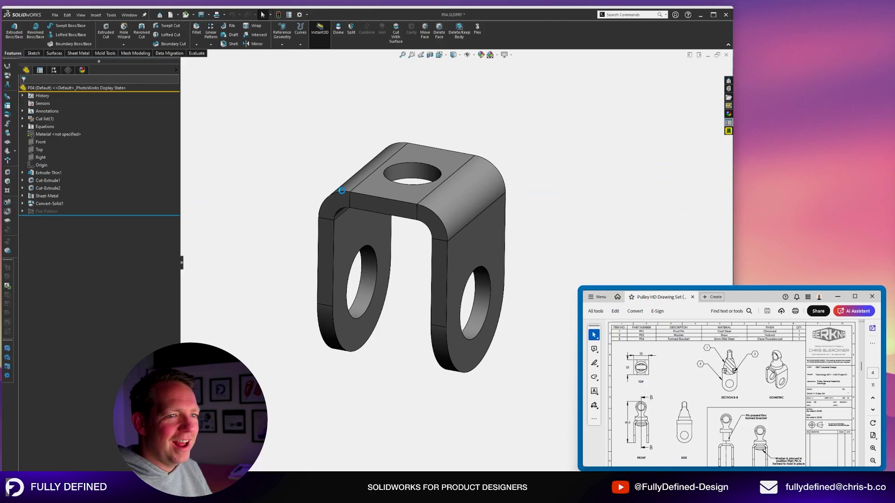
Give bracket P04 the material AISI 4340 Steel, annealed, then save and close it.
{"action": "double_click", "coordinate": [51, 134]}
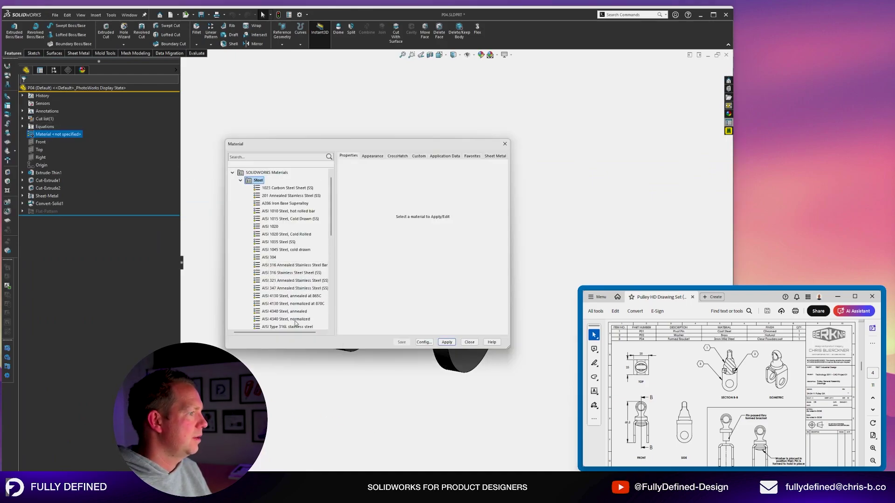
{"action": "left_click", "coordinate": [284, 311]}
{"action": "left_click", "coordinate": [447, 342]}
{"action": "left_click", "coordinate": [469, 342]}
{"action": "key", "text": "ctrl+s"}
{"action": "key", "text": "ctrl+w"}
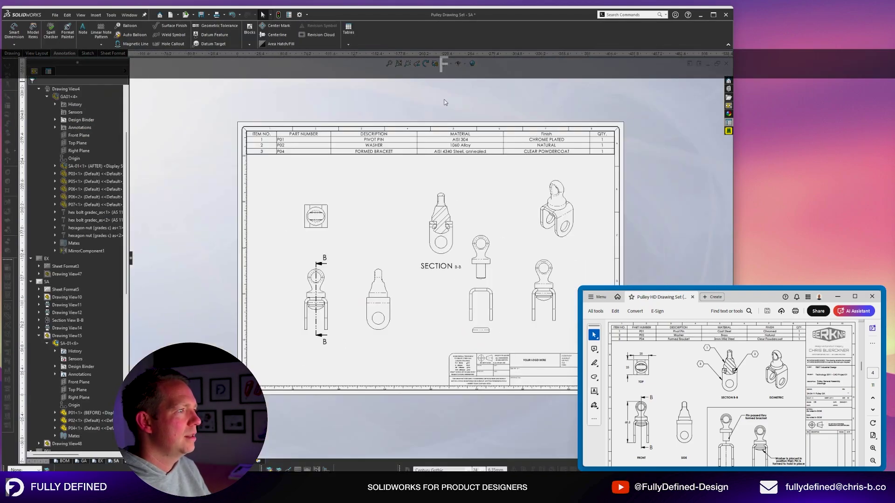
Centre-align the Part Number column of the SA sheet BOM.
{"action": "left_click", "coordinate": [265, 150]}
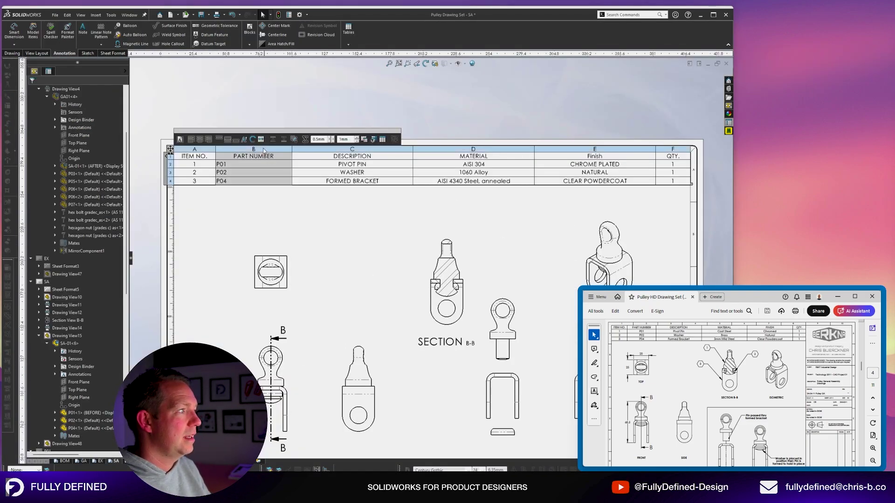
{"action": "scroll", "coordinate": [287, 166], "scroll_direction": "down", "scroll_amount": 2}
{"action": "scroll", "coordinate": [357, 188], "scroll_direction": "down", "scroll_amount": 1}
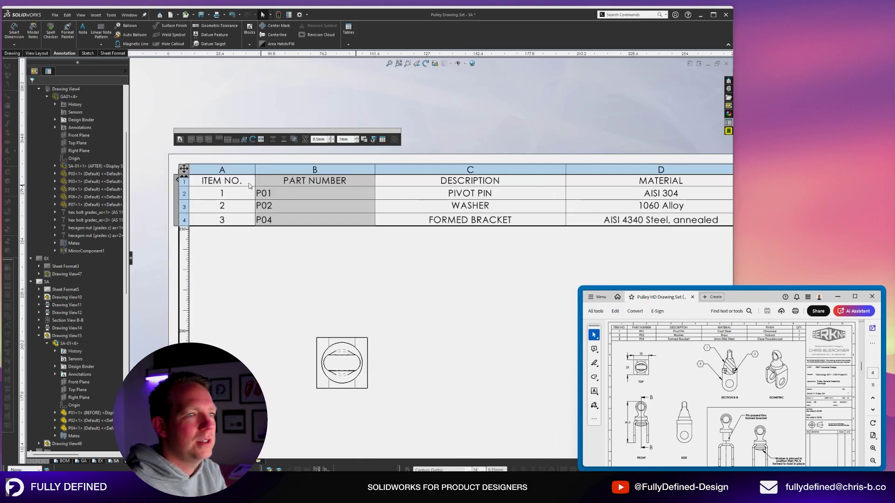
{"action": "left_click", "coordinate": [200, 140]}
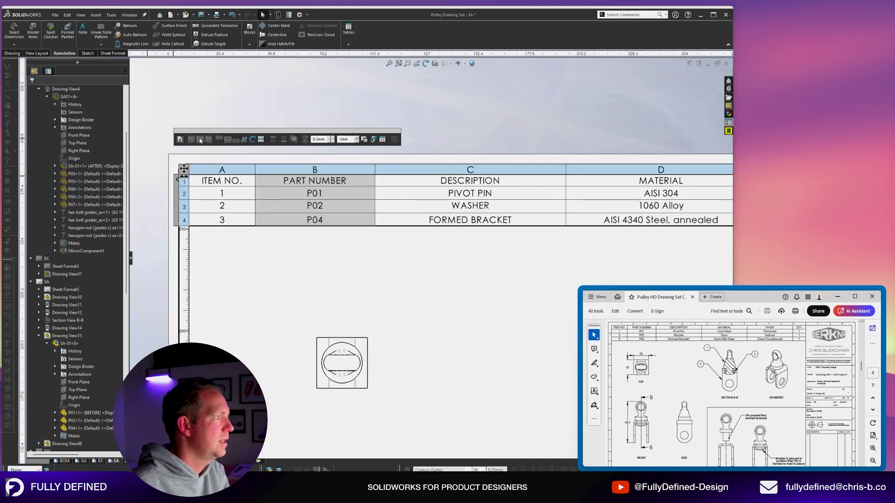
{"action": "left_click", "coordinate": [413, 263]}
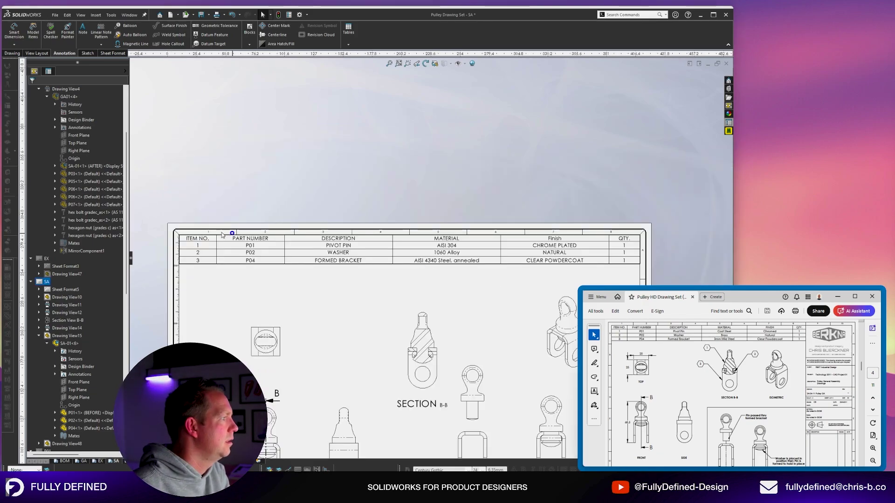
Fit the sheet in view and save the drawing set.
{"action": "left_click", "coordinate": [218, 237]}
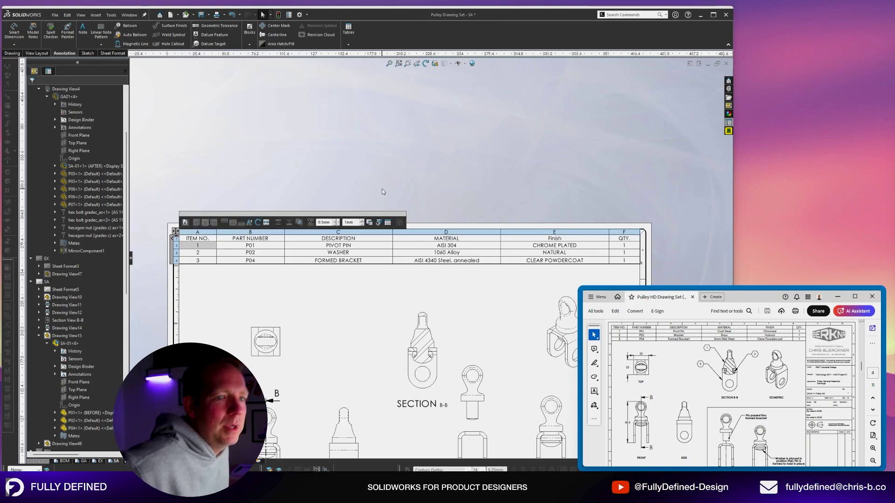
{"action": "key", "text": "f"}
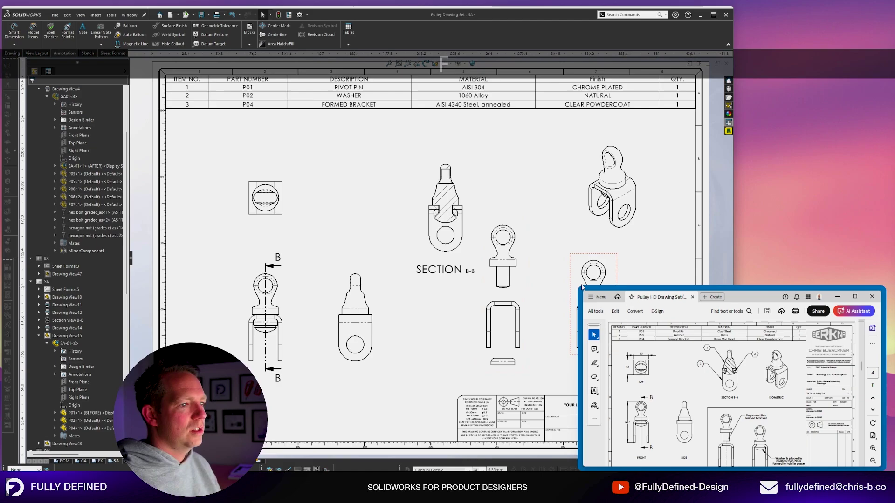
{"action": "scroll", "coordinate": [703, 437], "scroll_direction": "down", "scroll_amount": 1}
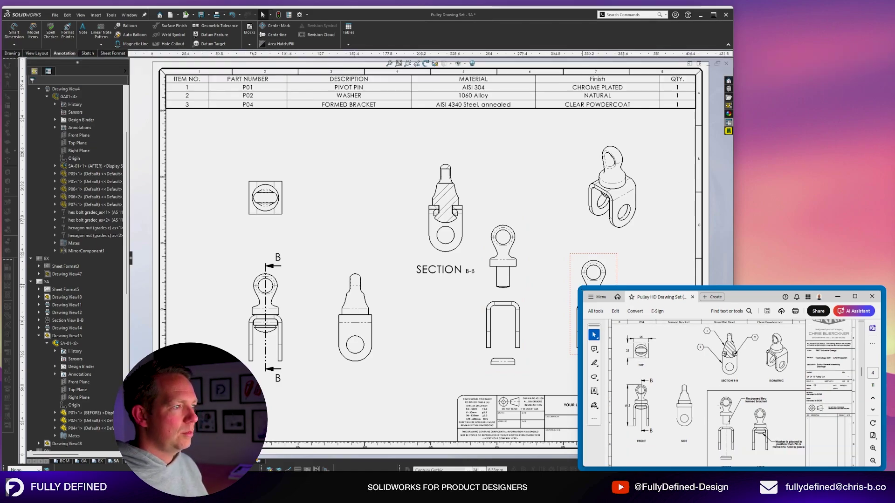
{"action": "key", "text": "f"}
{"action": "scroll", "coordinate": [485, 240], "scroll_direction": "down", "scroll_amount": 1}
{"action": "scroll", "coordinate": [468, 195], "scroll_direction": "up", "scroll_amount": 3}
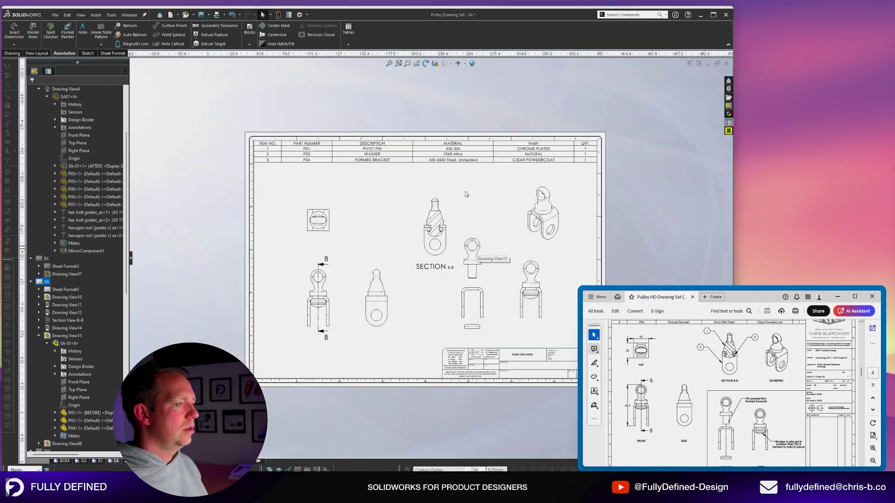
{"action": "scroll", "coordinate": [467, 198], "scroll_direction": "down", "scroll_amount": 2}
{"action": "key", "text": "ctrl+s"}
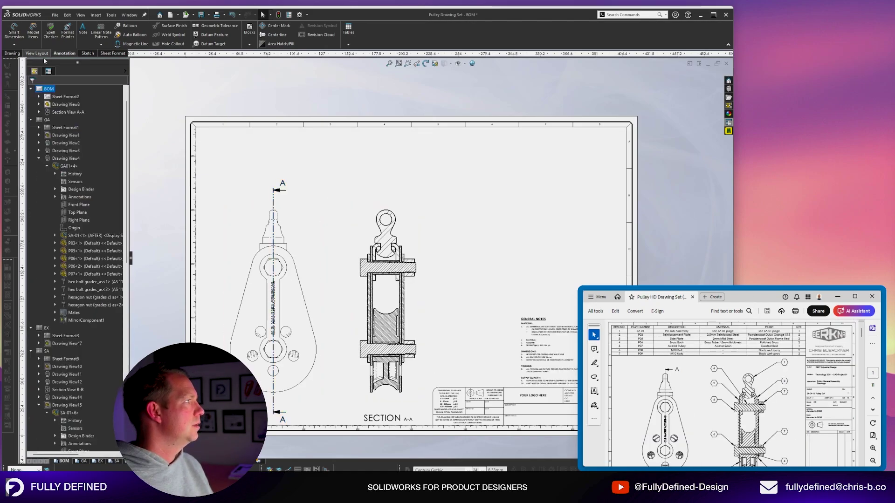
Insert a bill of materials on the BOM sheet, using the front view as its source.
{"action": "left_click", "coordinate": [348, 36]}
{"action": "left_click", "coordinate": [367, 69]}
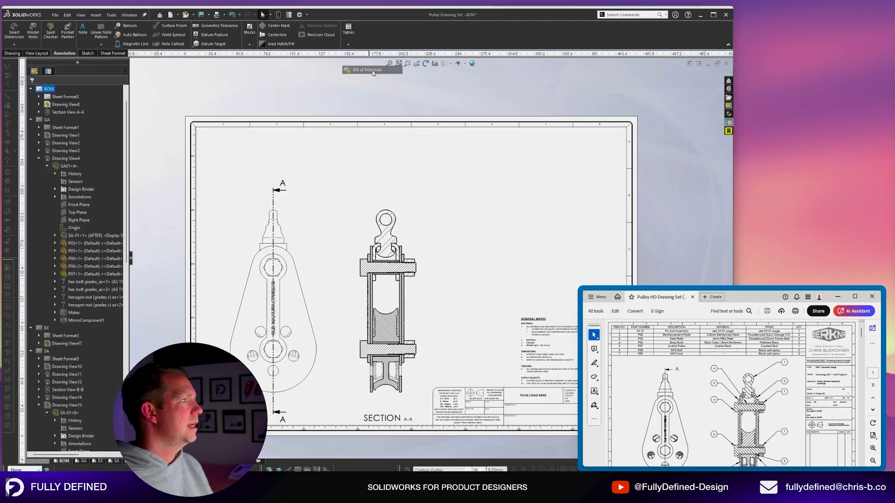
{"action": "left_click", "coordinate": [313, 255]}
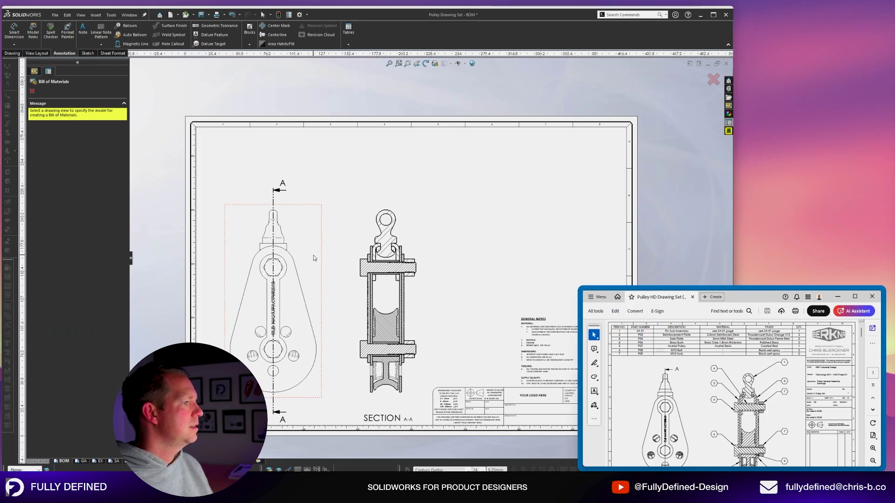
{"action": "left_click", "coordinate": [33, 159]}
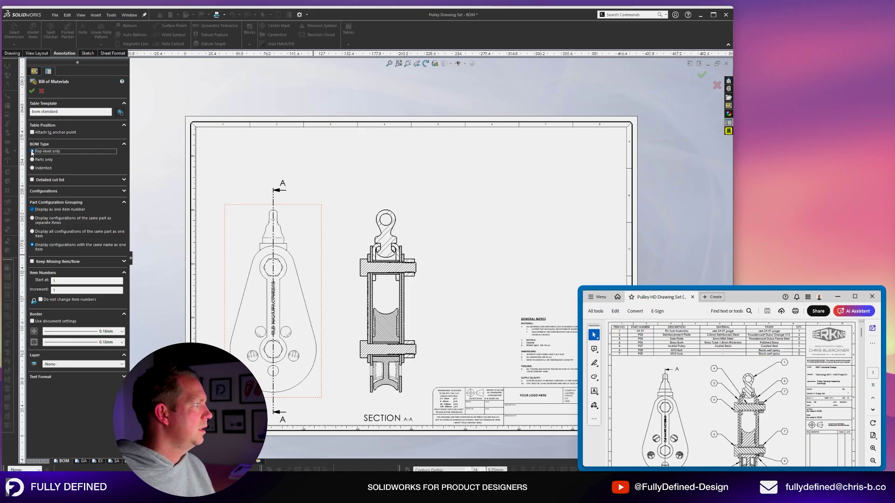
{"action": "left_click", "coordinate": [417, 125]}
Drag the BOM table's corner wider so each part number fits on one line.
{"action": "scroll", "coordinate": [408, 226], "scroll_direction": "down", "scroll_amount": 6}
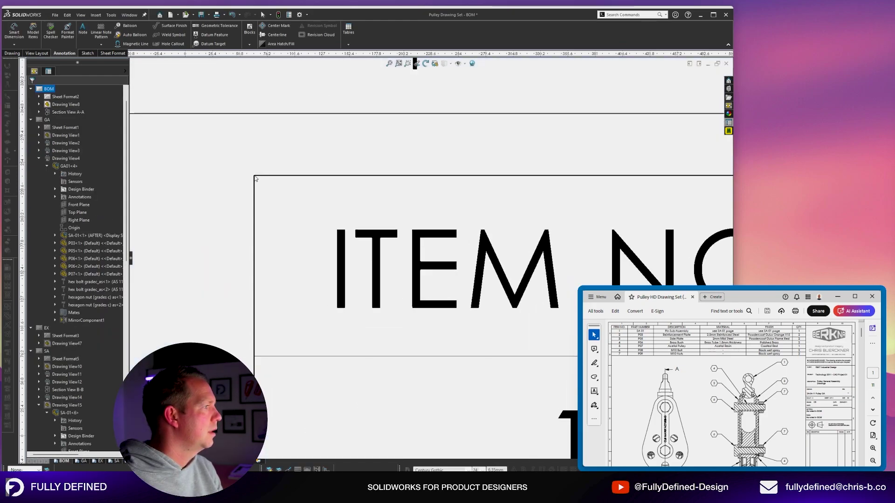
{"action": "scroll", "coordinate": [407, 226], "scroll_direction": "down", "scroll_amount": 3}
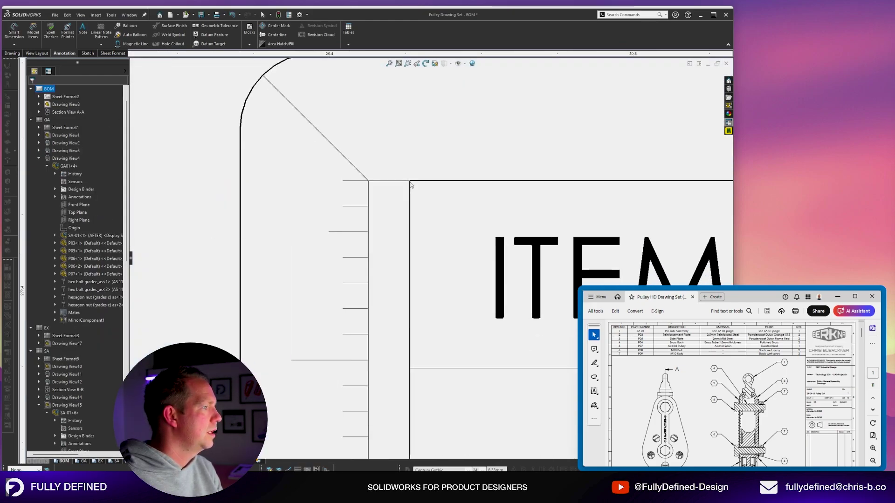
{"action": "scroll", "coordinate": [446, 230], "scroll_direction": "up", "scroll_amount": 10}
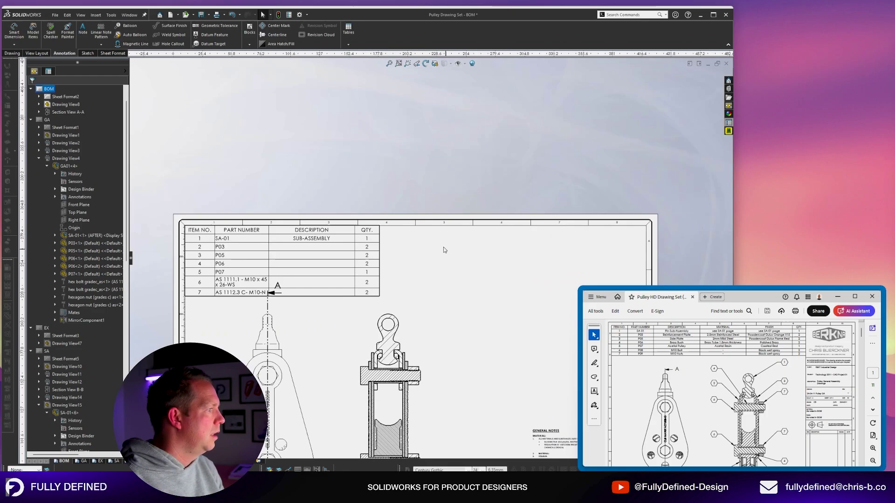
{"action": "left_click", "coordinate": [265, 233]}
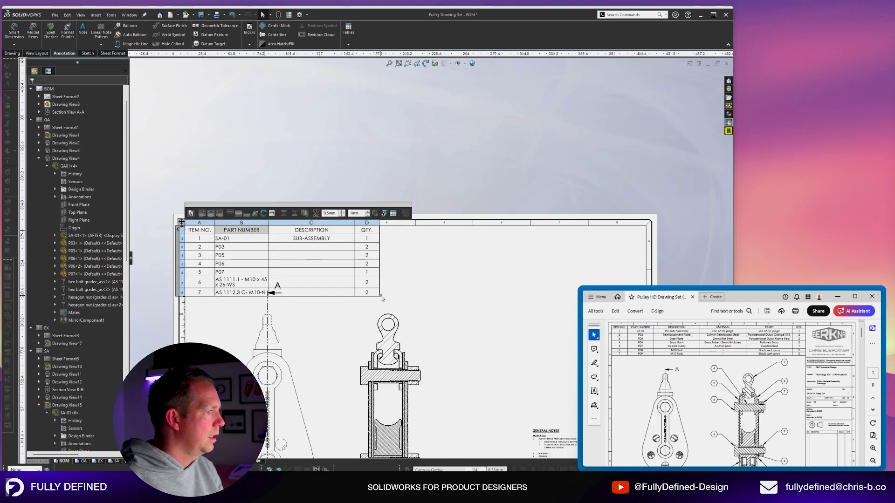
{"action": "left_click_drag", "start_coordinate": [381, 297], "coordinate": [484, 295]}
{"action": "left_click", "coordinate": [497, 296]}
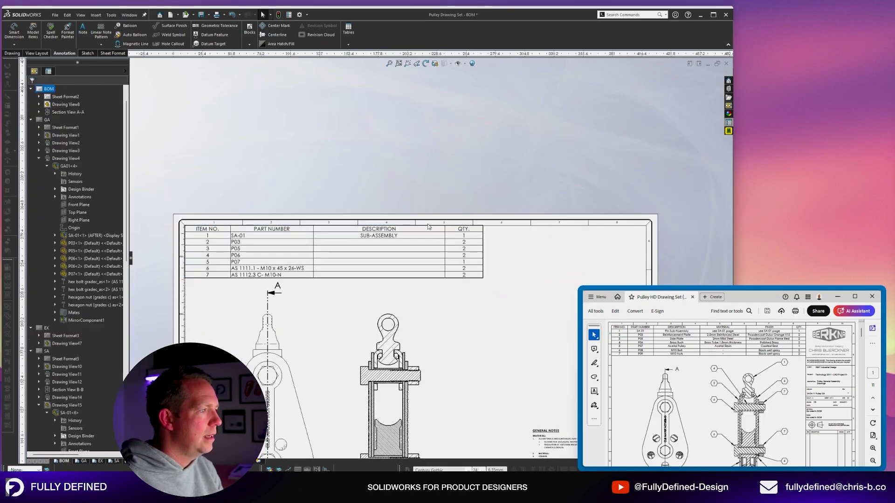
{"action": "scroll", "coordinate": [426, 235], "scroll_direction": "down", "scroll_amount": 3}
Add a Material property column to the right of DESCRIPTION.
{"action": "left_click", "coordinate": [401, 230]}
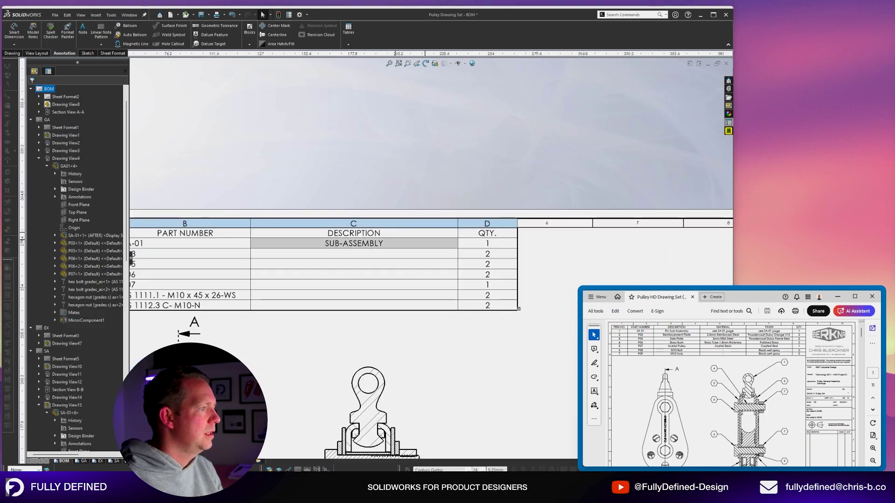
{"action": "left_click", "coordinate": [401, 224]}
{"action": "right_click", "coordinate": [401, 228]}
{"action": "mouse_move", "coordinate": [447, 258]}
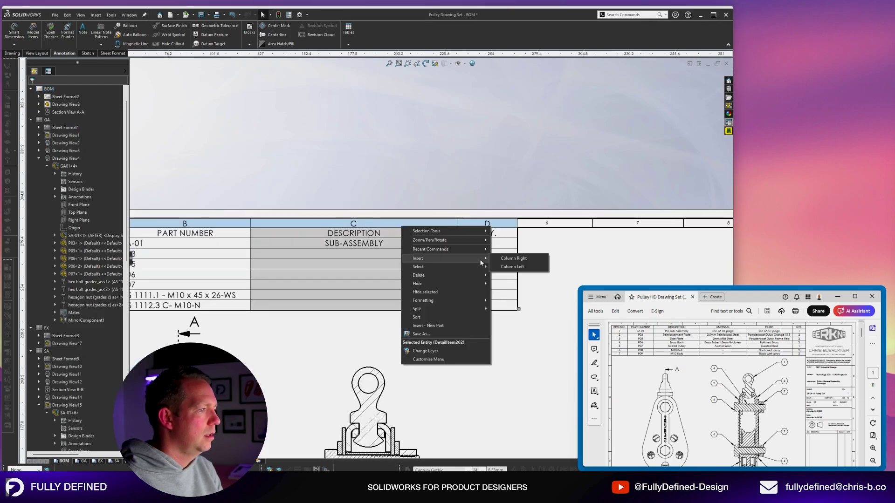
{"action": "left_click", "coordinate": [514, 259]}
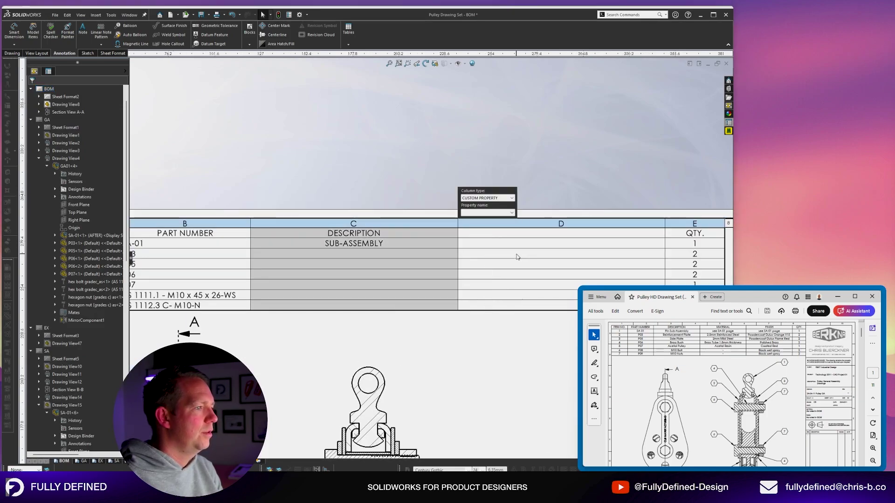
{"action": "left_click", "coordinate": [511, 213]}
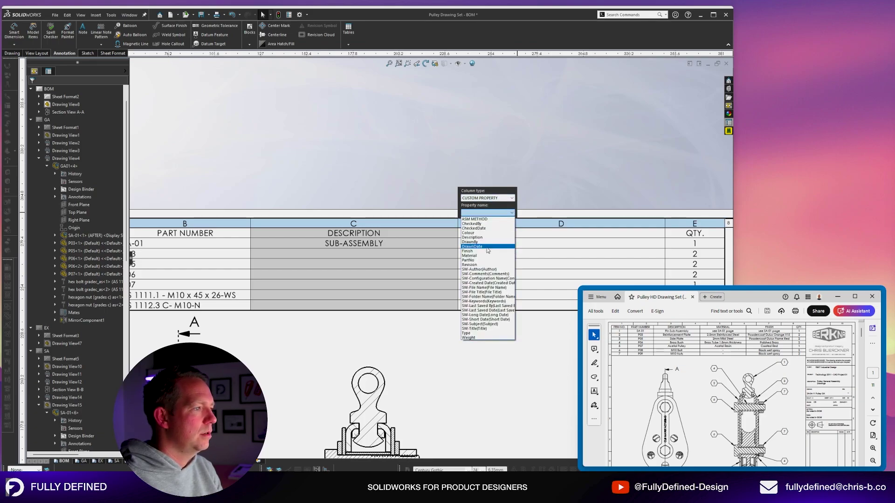
{"action": "left_click", "coordinate": [499, 249]}
Add a Finish property column to the right of Material.
{"action": "left_click", "coordinate": [502, 233]}
{"action": "right_click", "coordinate": [504, 233]}
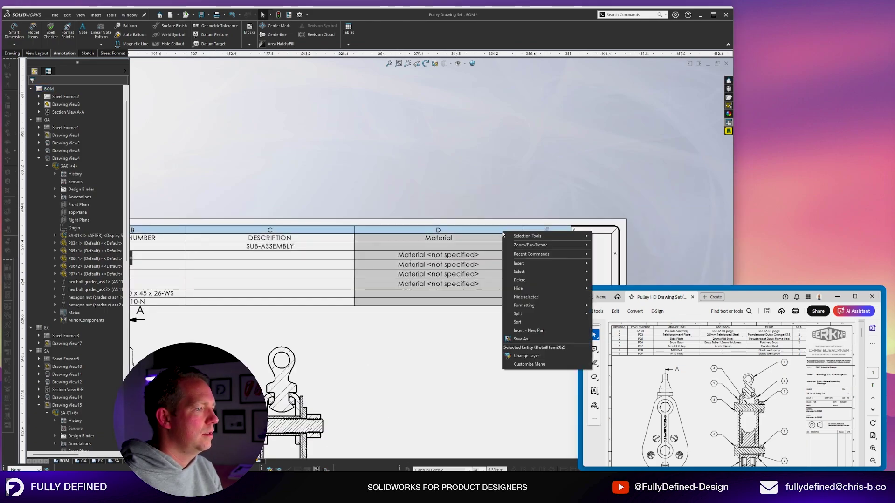
{"action": "mouse_move", "coordinate": [540, 268]}
{"action": "left_click", "coordinate": [614, 263]}
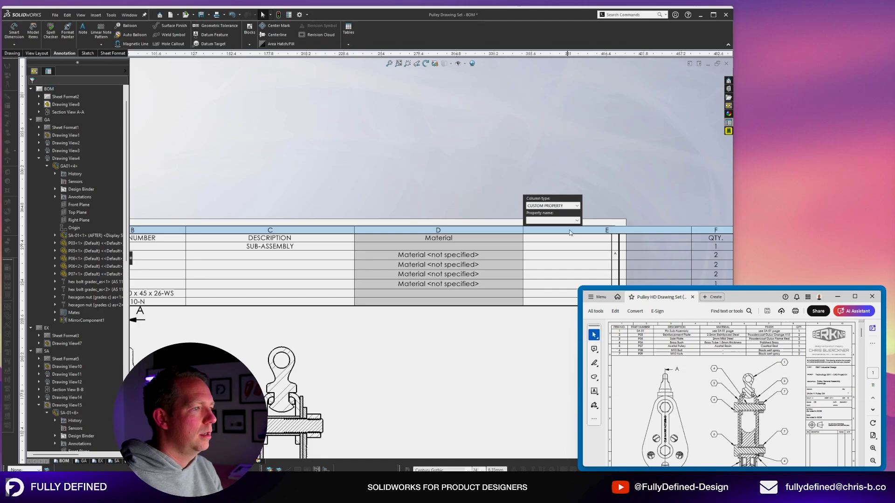
{"action": "left_click", "coordinate": [576, 220]}
{"action": "left_click", "coordinate": [553, 256]}
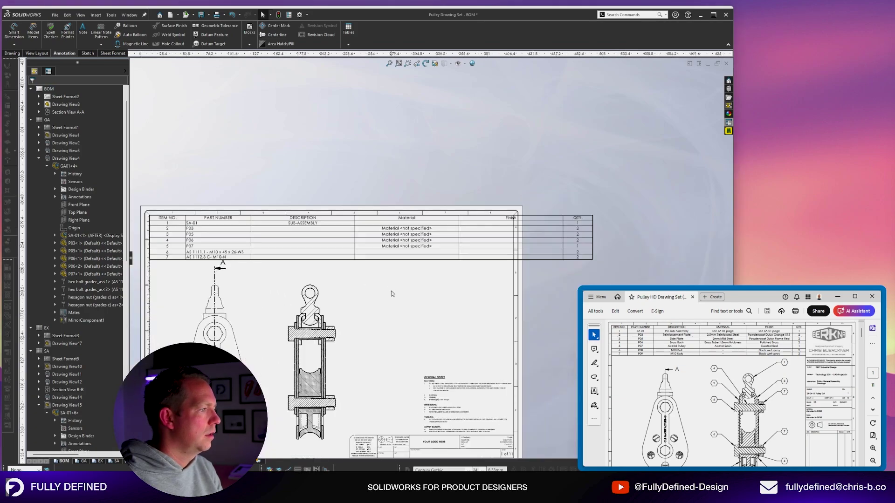
Narrow the ITEM NO., DESCRIPTION and Finish columns so the BOM fits inside the sheet border.
{"action": "left_click", "coordinate": [418, 227]}
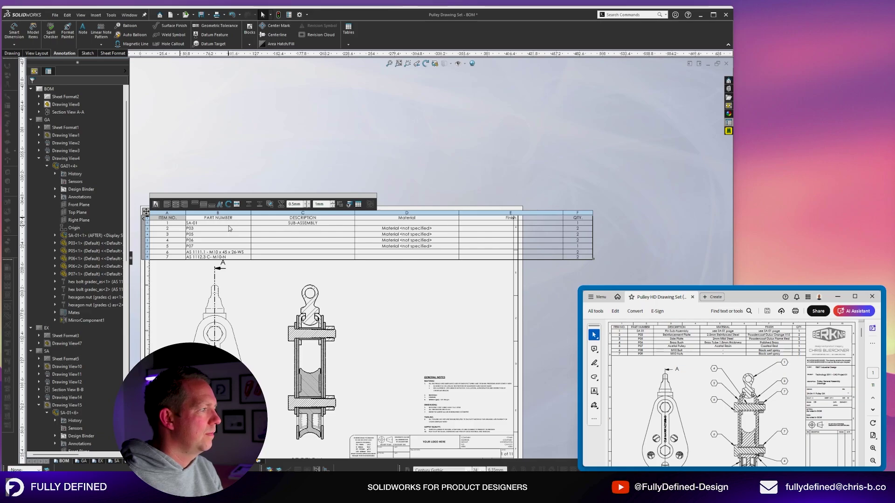
{"action": "scroll", "coordinate": [183, 227], "scroll_direction": "down", "scroll_amount": 3}
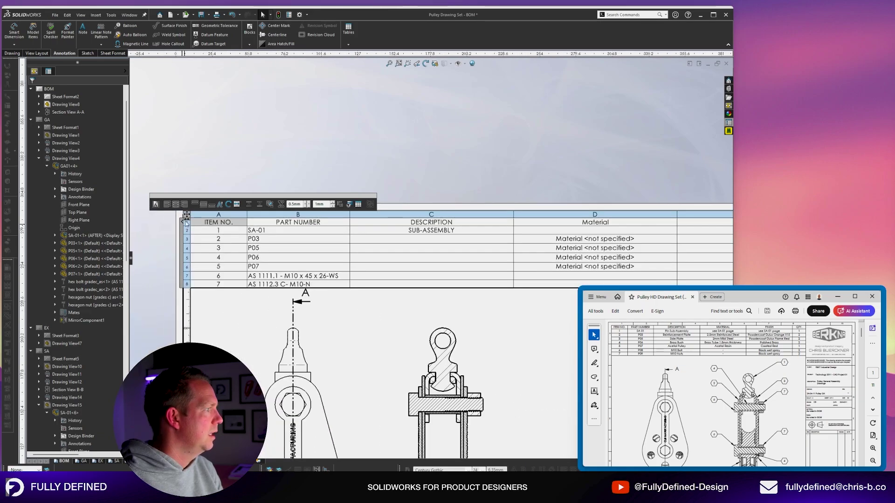
{"action": "left_click_drag", "start_coordinate": [247, 218], "coordinate": [230, 217]}
{"action": "scroll", "coordinate": [309, 220], "scroll_direction": "up", "scroll_amount": 3}
{"action": "scroll", "coordinate": [343, 236], "scroll_direction": "down", "scroll_amount": 2}
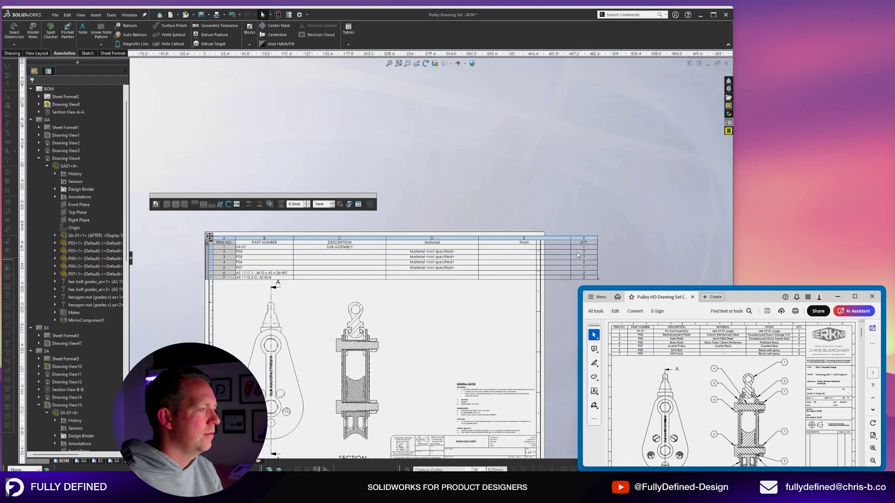
{"action": "left_click_drag", "start_coordinate": [342, 236], "coordinate": [335, 236]}
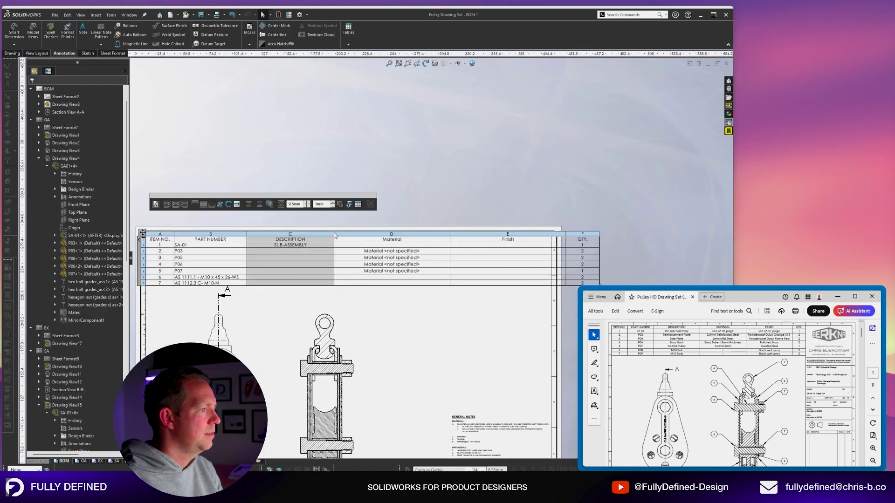
{"action": "left_click_drag", "start_coordinate": [567, 236], "coordinate": [519, 233]}
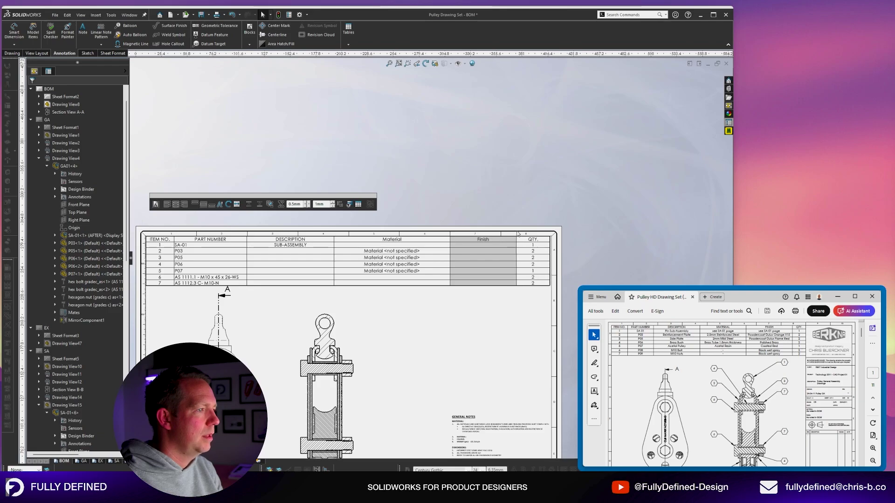
{"action": "left_click", "coordinate": [545, 151]}
{"action": "scroll", "coordinate": [540, 316], "scroll_direction": "down", "scroll_amount": 2}
{"action": "scroll", "coordinate": [540, 316], "scroll_direction": "down", "scroll_amount": 2}
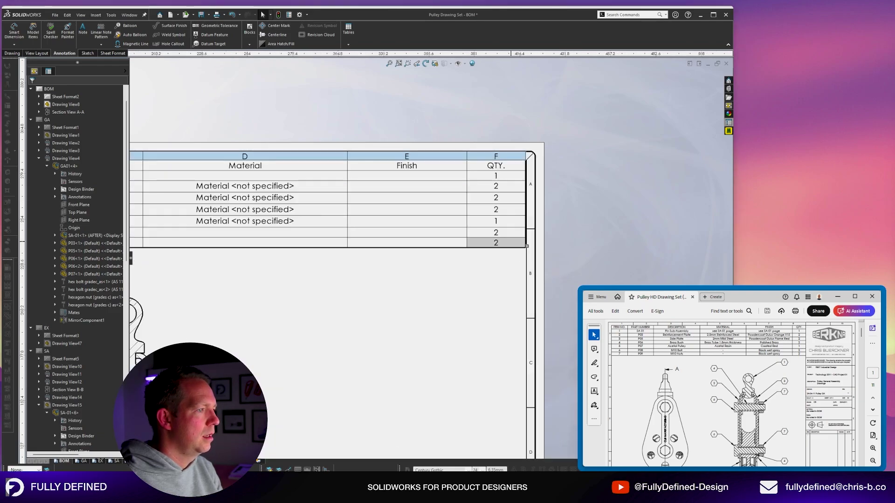
{"action": "left_click", "coordinate": [525, 245]}
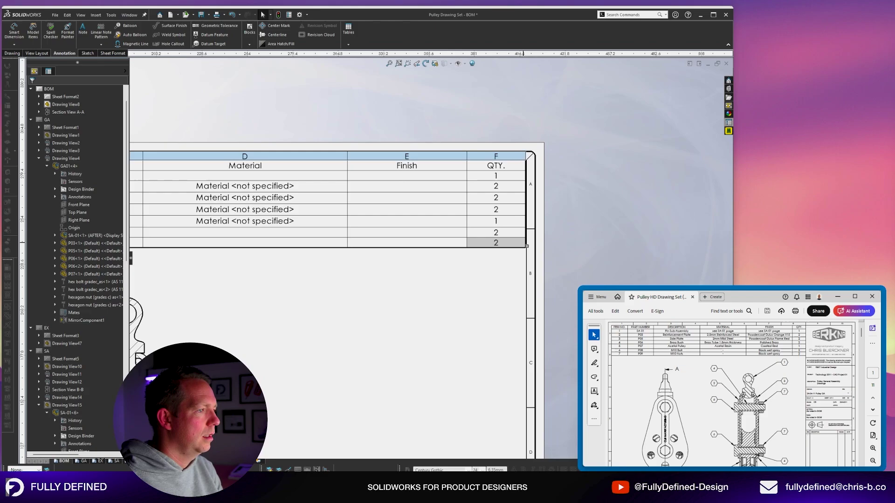
{"action": "left_click", "coordinate": [477, 280]}
Enter REINFORCEMENT PLATE as the P03 description in the BOM table.
{"action": "scroll", "coordinate": [478, 280], "scroll_direction": "up", "scroll_amount": 6}
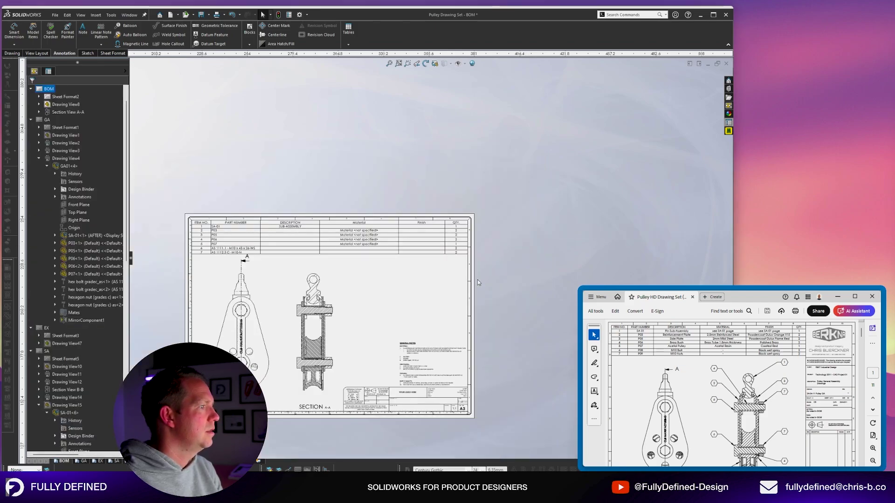
{"action": "scroll", "coordinate": [248, 279], "scroll_direction": "down", "scroll_amount": 3}
{"action": "scroll", "coordinate": [480, 270], "scroll_direction": "down", "scroll_amount": 2}
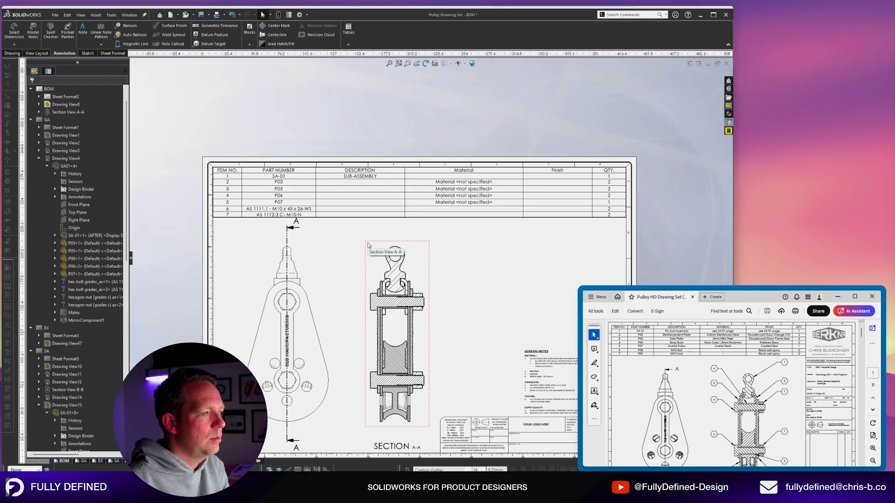
{"action": "scroll", "coordinate": [293, 186], "scroll_direction": "down", "scroll_amount": 2}
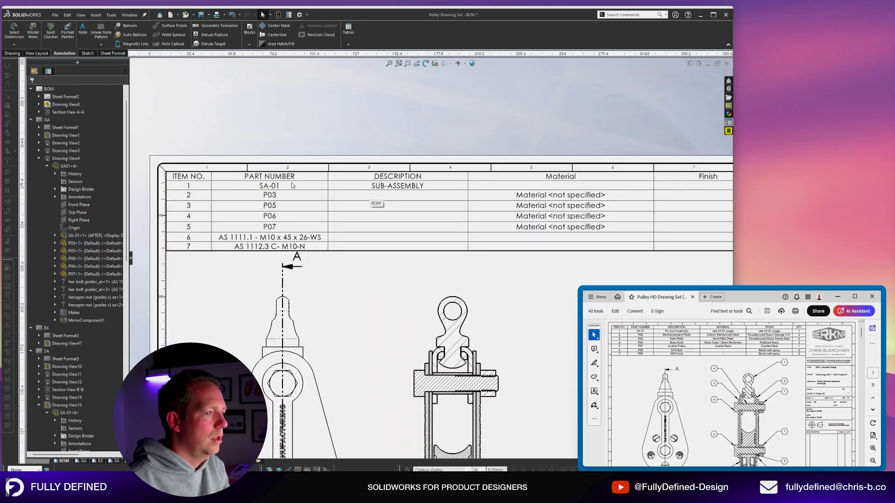
{"action": "scroll", "coordinate": [292, 186], "scroll_direction": "down", "scroll_amount": 1}
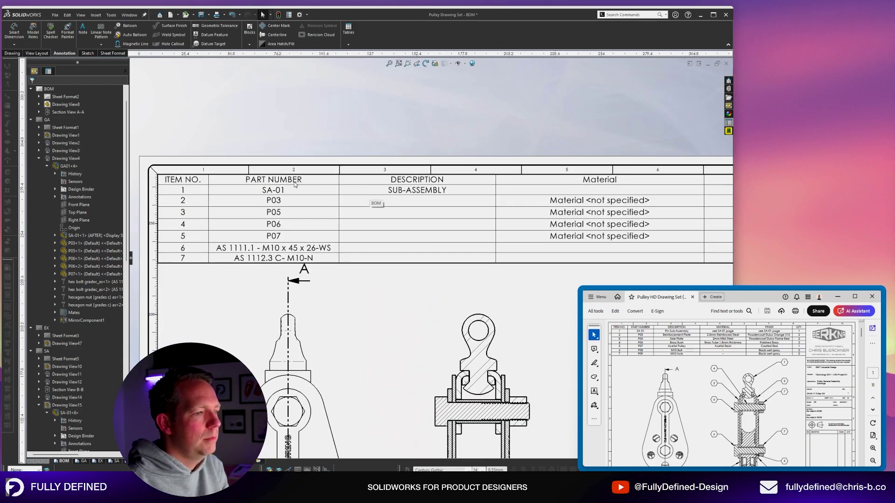
{"action": "left_click", "coordinate": [457, 206]}
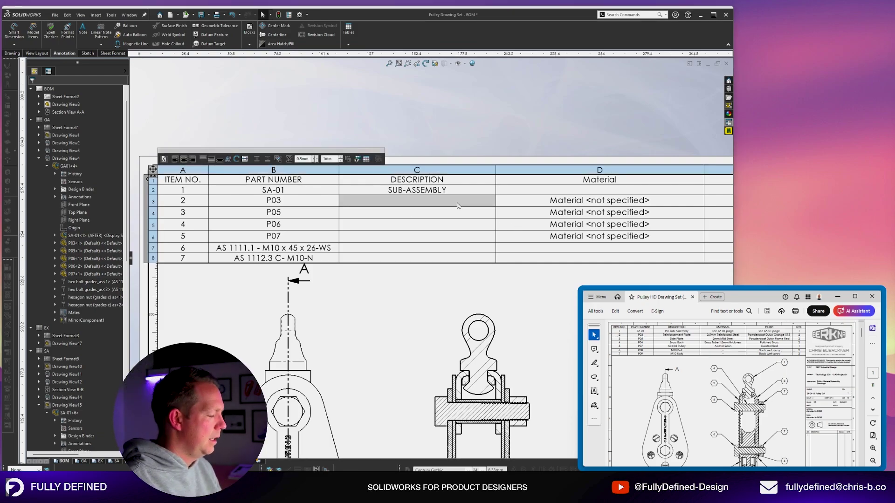
{"action": "type", "text": "REINFORCEMENT PLATE"}
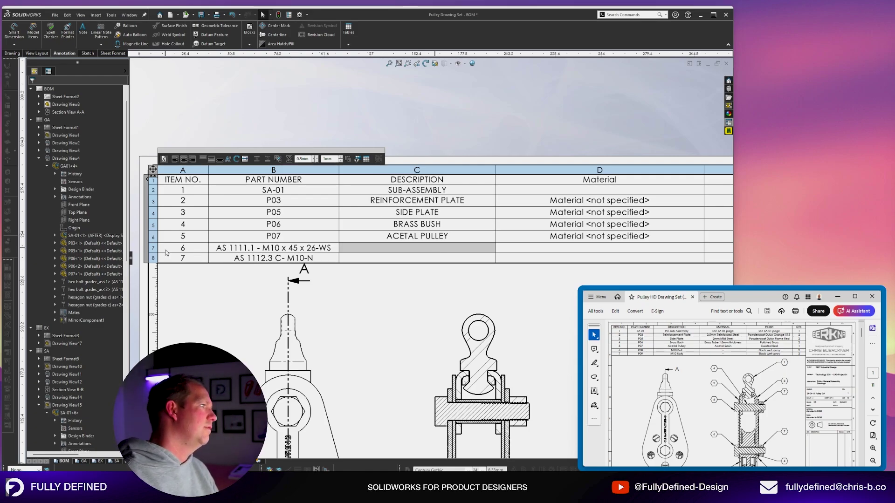
{"action": "scroll", "coordinate": [606, 225], "scroll_direction": "up", "scroll_amount": 3}
{"action": "scroll", "coordinate": [607, 225], "scroll_direction": "down", "scroll_amount": 2}
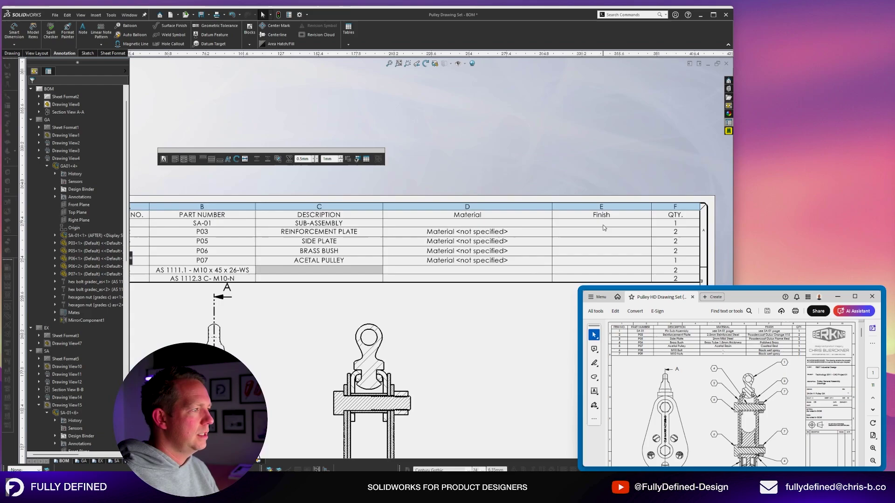
{"action": "left_click", "coordinate": [603, 226]}
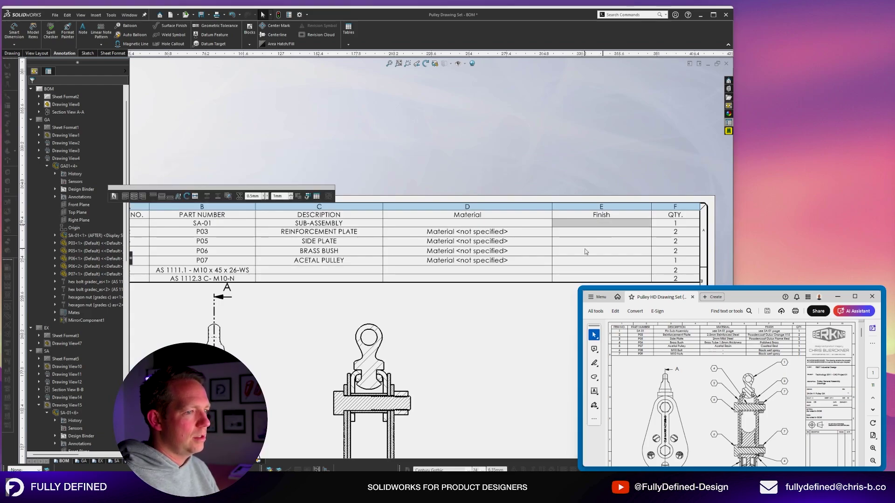
{"action": "left_click", "coordinate": [571, 173]}
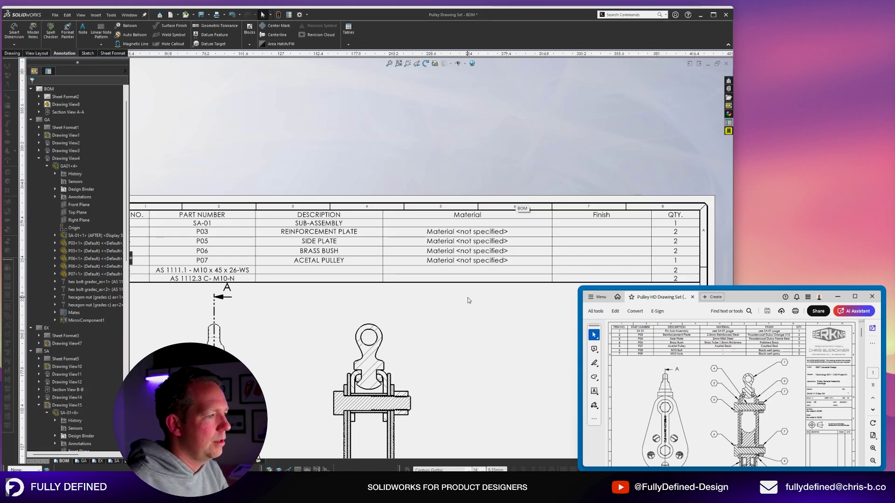
{"action": "scroll", "coordinate": [467, 297], "scroll_direction": "up", "scroll_amount": 4}
{"action": "scroll", "coordinate": [414, 288], "scroll_direction": "down", "scroll_amount": 3}
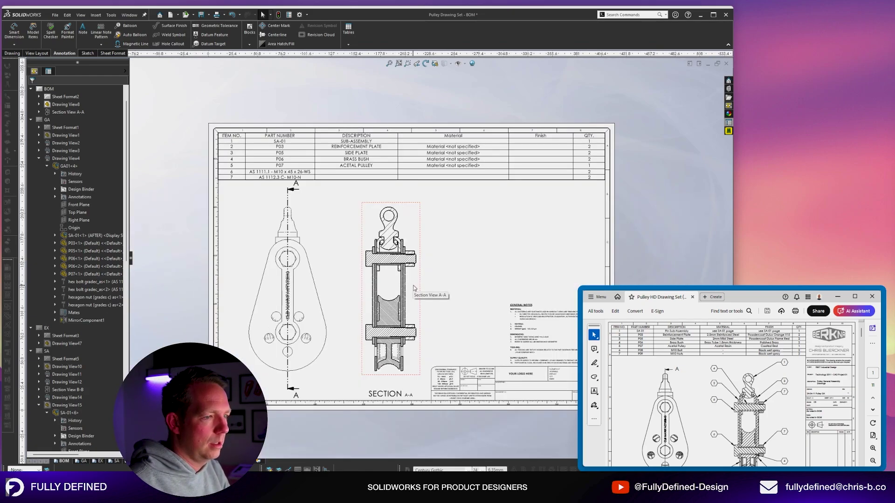
{"action": "scroll", "coordinate": [718, 394], "scroll_direction": "down", "scroll_amount": 1}
{"action": "left_click", "coordinate": [543, 243]}
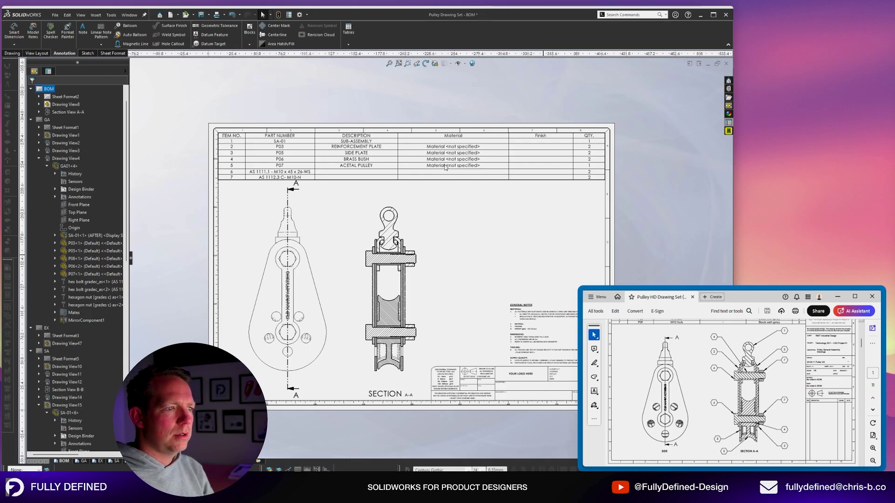
{"action": "scroll", "coordinate": [730, 370], "scroll_direction": "up", "scroll_amount": 1}
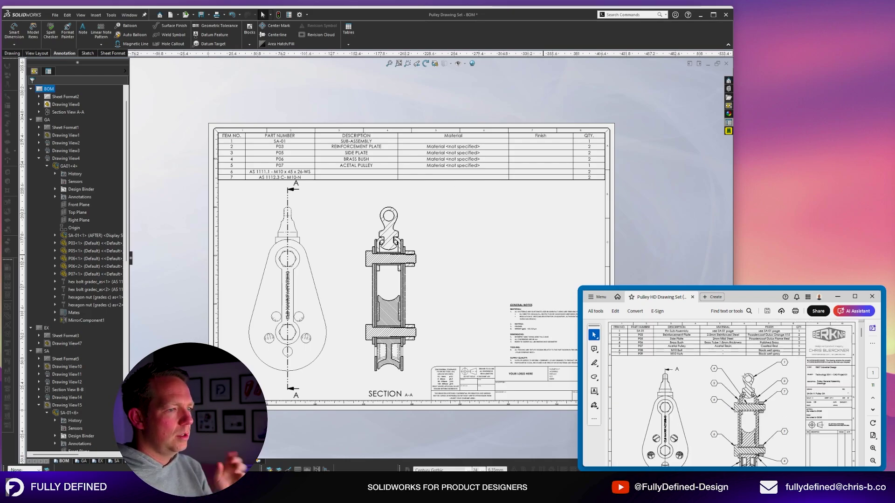
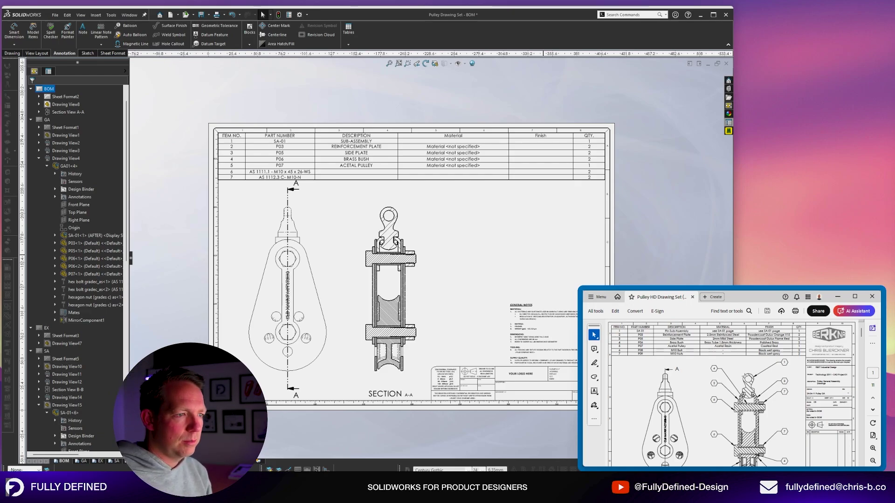
Show the SA sheet and zoom the reference PDF to 75% for comparison.
{"action": "left_click", "coordinate": [116, 462]}
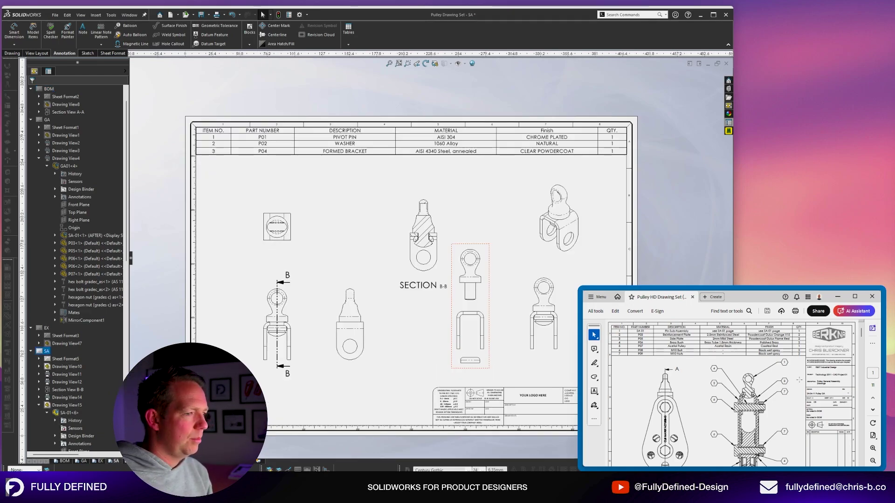
{"action": "scroll", "coordinate": [798, 379], "scroll_direction": "down", "scroll_amount": 10}
{"action": "scroll", "coordinate": [798, 380], "scroll_direction": "down", "scroll_amount": 5}
{"action": "left_click", "coordinate": [873, 448]}
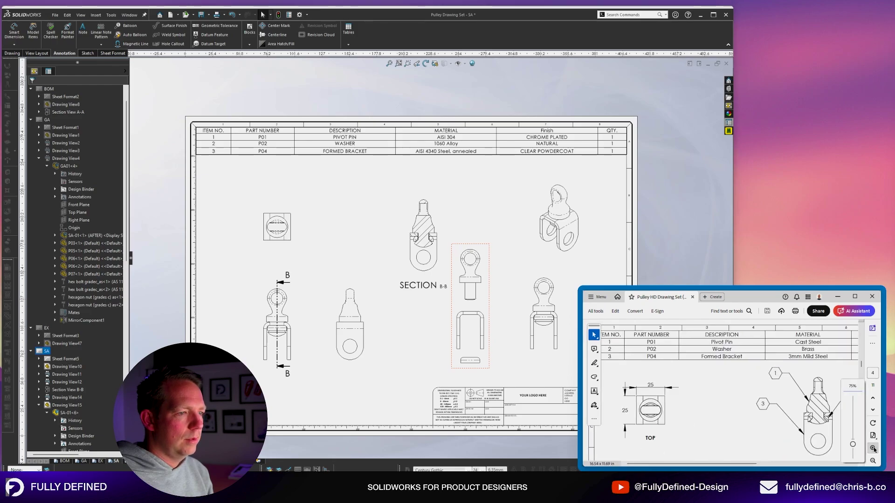
{"action": "scroll", "coordinate": [792, 410], "scroll_direction": "right", "scroll_amount": 10}
{"action": "scroll", "coordinate": [792, 410], "scroll_direction": "left", "scroll_amount": 1}
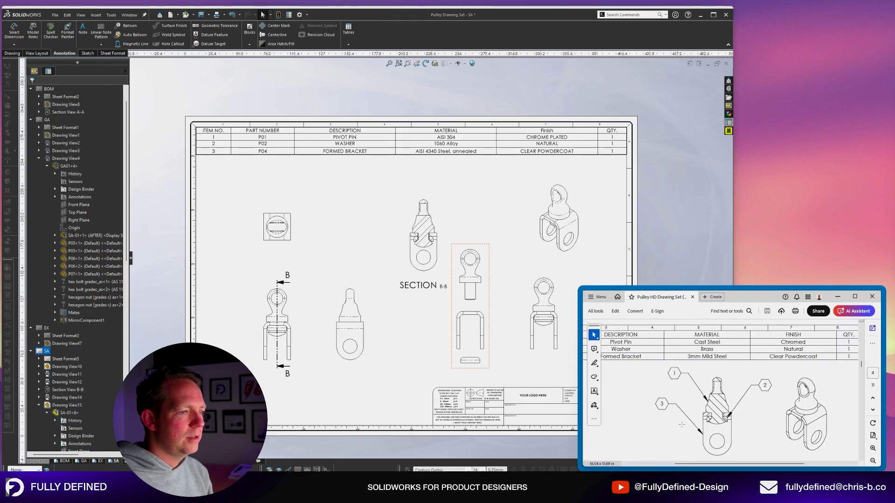
Select the Section B-B view and start the Balloon command.
{"action": "scroll", "coordinate": [681, 424], "scroll_direction": "down", "scroll_amount": 1}
{"action": "scroll", "coordinate": [417, 205], "scroll_direction": "down", "scroll_amount": 3}
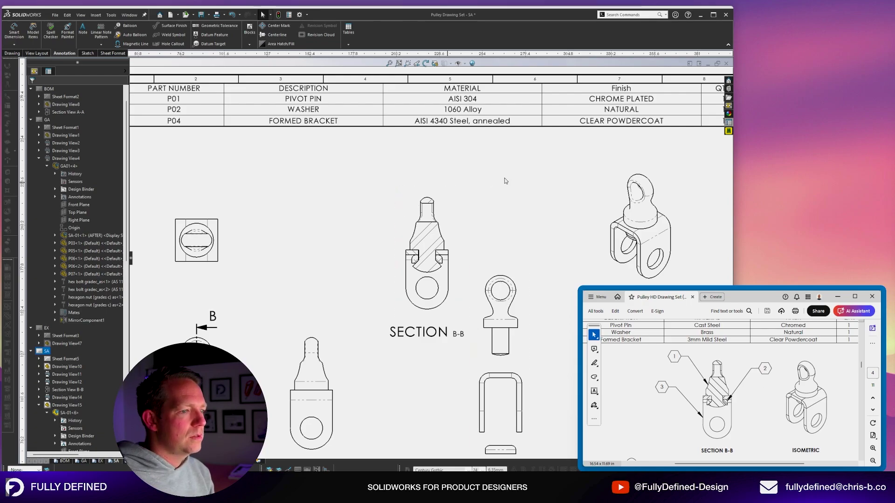
{"action": "scroll", "coordinate": [494, 251], "scroll_direction": "down", "scroll_amount": 3}
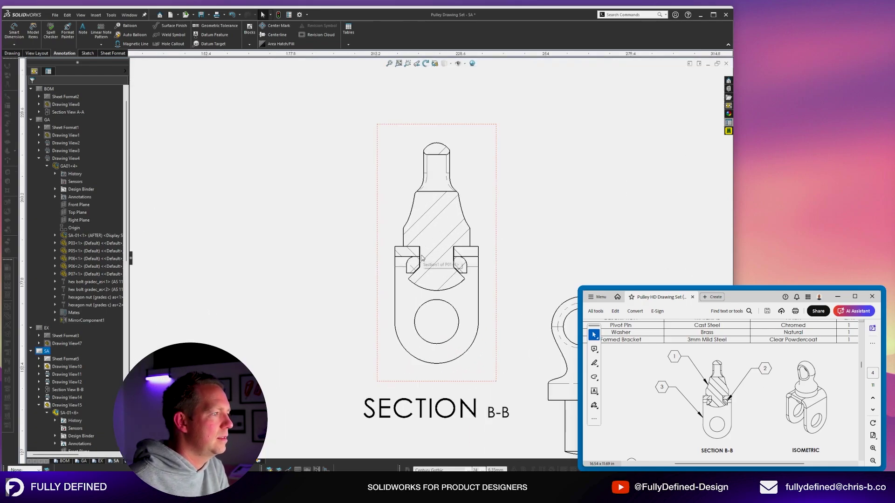
{"action": "scroll", "coordinate": [410, 272], "scroll_direction": "up", "scroll_amount": 4}
{"action": "left_click", "coordinate": [429, 269]}
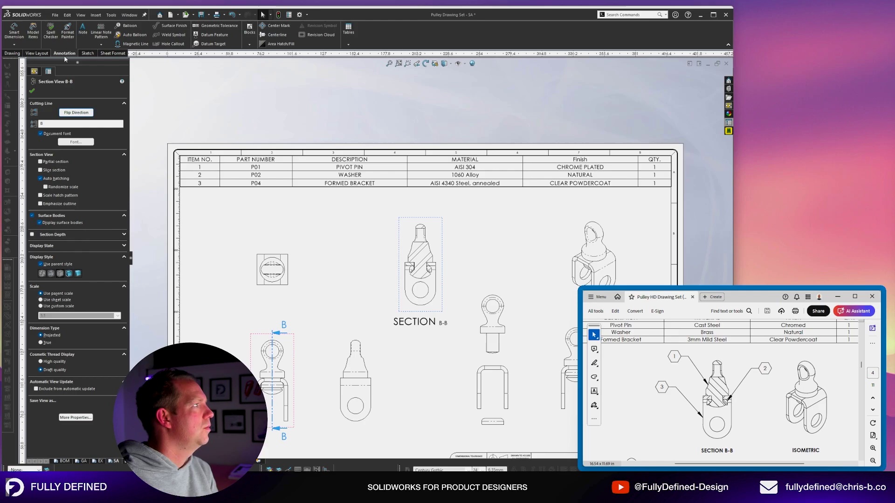
{"action": "left_click", "coordinate": [130, 27]}
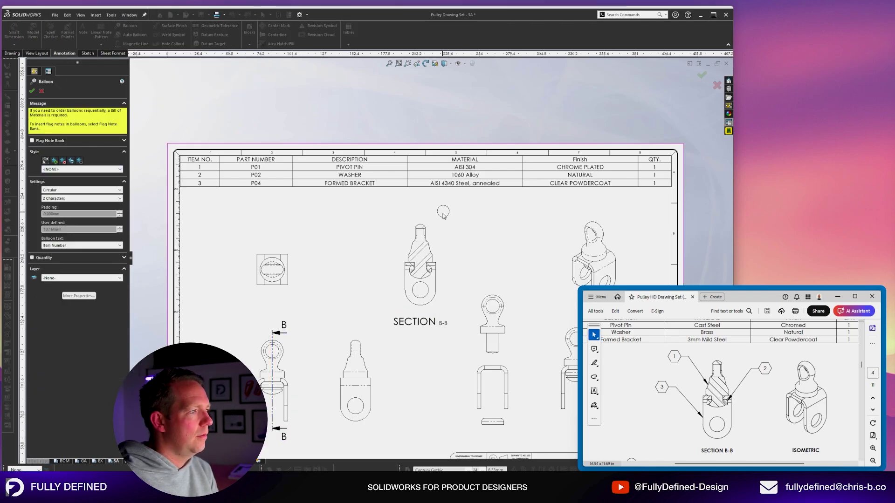
Attach balloon 1 to the pivot pin, placed upper-left of Section B-B.
{"action": "scroll", "coordinate": [466, 224], "scroll_direction": "down", "scroll_amount": 2}
{"action": "scroll", "coordinate": [447, 247], "scroll_direction": "down", "scroll_amount": 1}
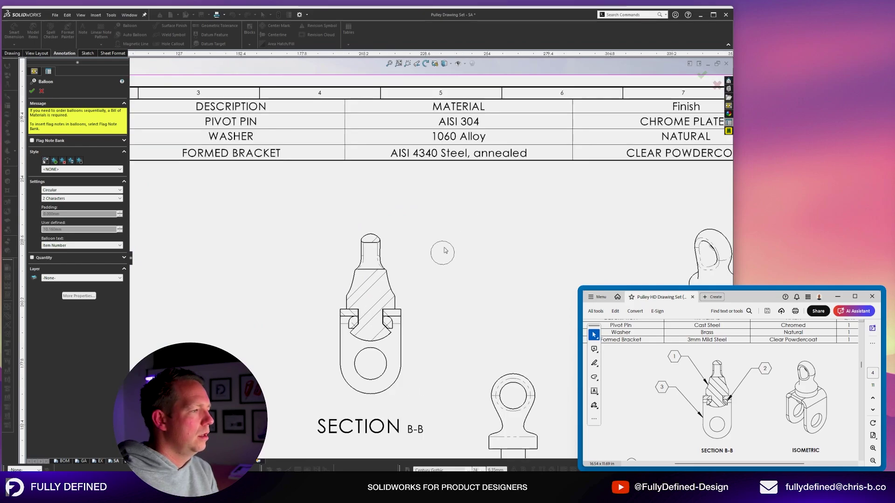
{"action": "scroll", "coordinate": [405, 275], "scroll_direction": "down", "scroll_amount": 1}
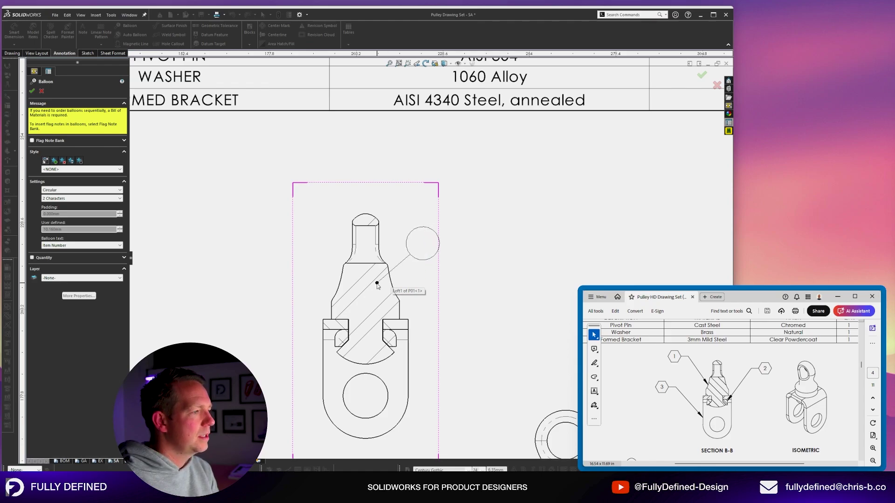
{"action": "scroll", "coordinate": [376, 285], "scroll_direction": "up", "scroll_amount": 4}
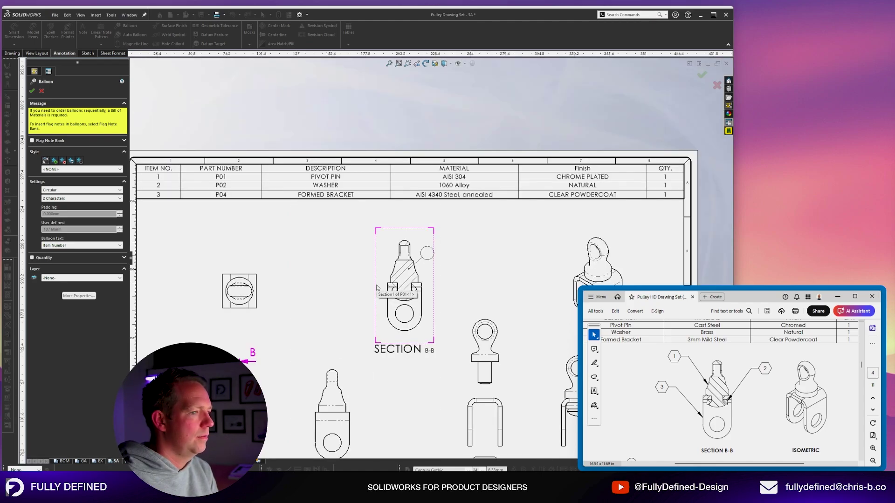
{"action": "scroll", "coordinate": [436, 249], "scroll_direction": "down", "scroll_amount": 5}
{"action": "left_click", "coordinate": [445, 240]}
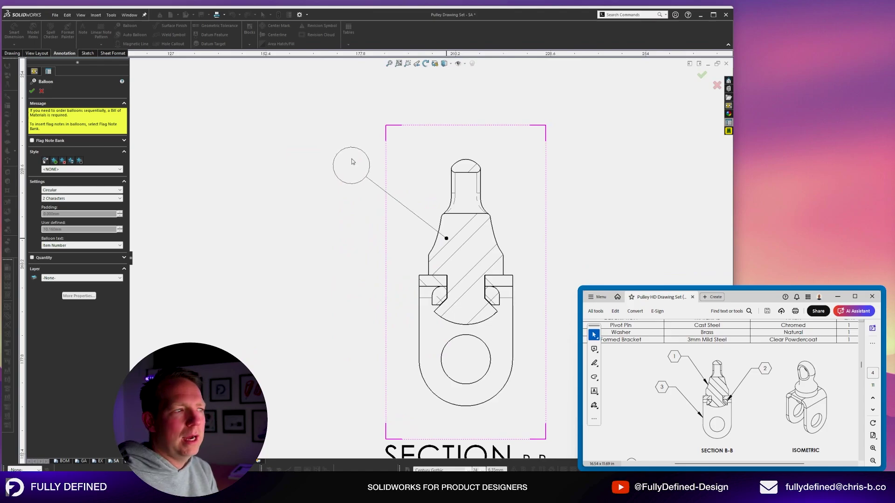
{"action": "left_click", "coordinate": [320, 137]}
Add balloon 2 on the washer and balloon 3 on the bracket ring, then finish.
{"action": "scroll", "coordinate": [354, 268], "scroll_direction": "up", "scroll_amount": 2}
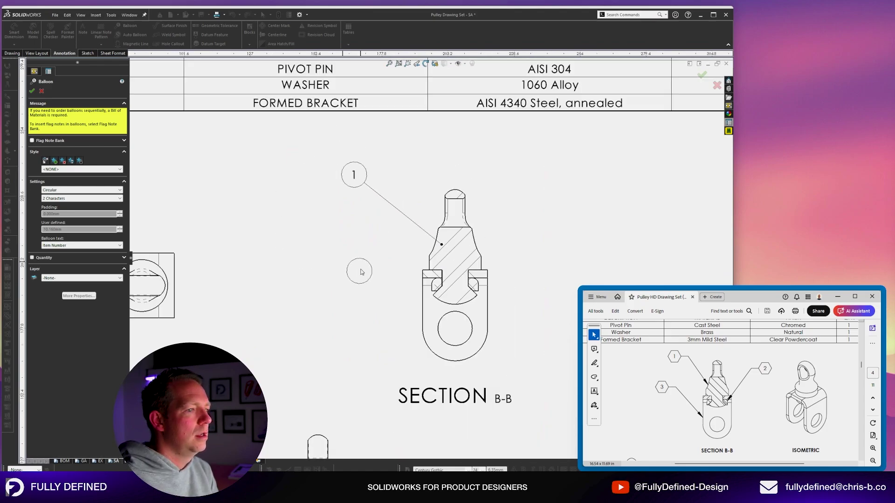
{"action": "scroll", "coordinate": [474, 266], "scroll_direction": "down", "scroll_amount": 2}
{"action": "left_click", "coordinate": [475, 285]}
{"action": "left_click", "coordinate": [581, 178]}
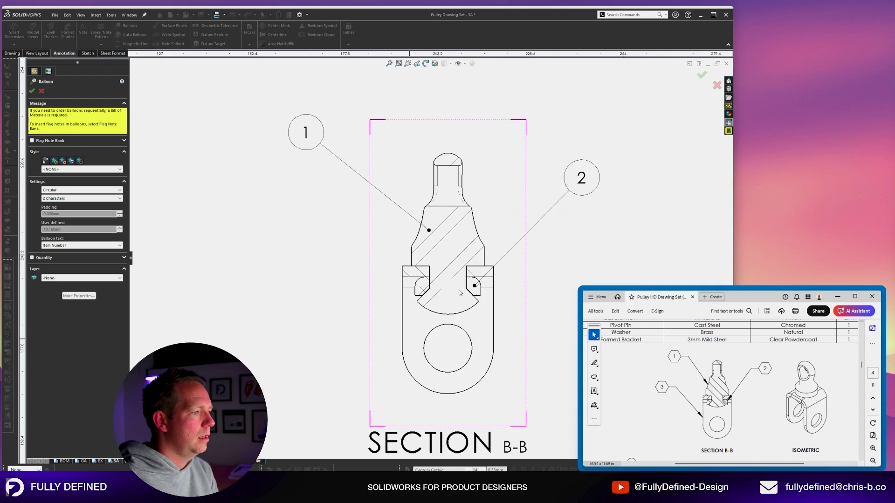
{"action": "left_click", "coordinate": [410, 337]}
{"action": "left_click", "coordinate": [278, 251]}
{"action": "scroll", "coordinate": [387, 261], "scroll_direction": "up", "scroll_amount": 2}
{"action": "key", "text": "Escape"}
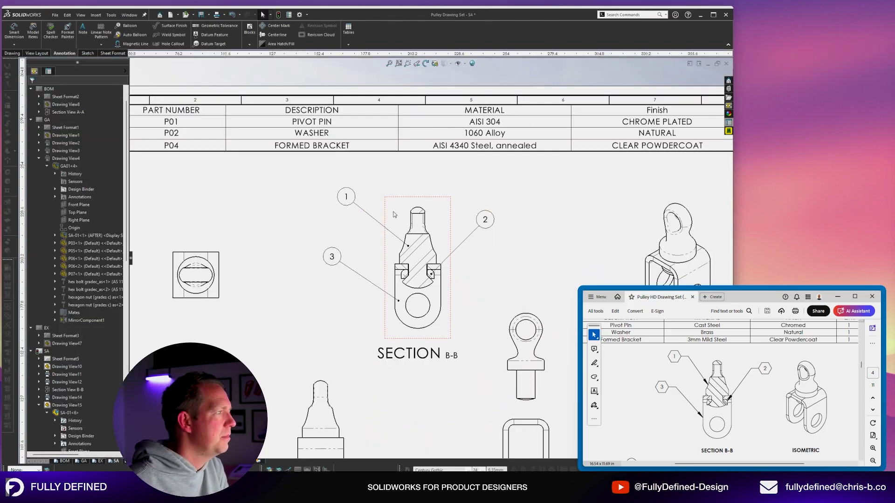
{"action": "scroll", "coordinate": [301, 224], "scroll_direction": "up", "scroll_amount": 2}
{"action": "scroll", "coordinate": [280, 200], "scroll_direction": "down", "scroll_amount": 1}
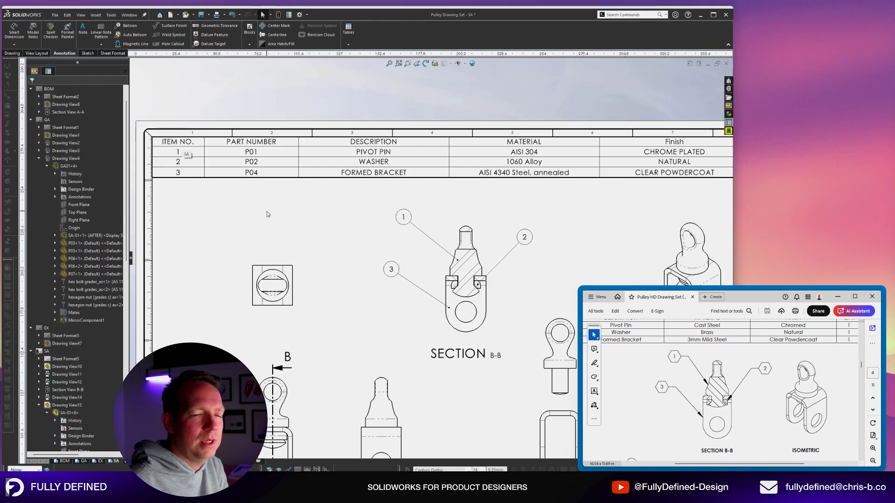
Move balloons 1, 2 and 3 to the upper right of Section B-B.
{"action": "scroll", "coordinate": [524, 237], "scroll_direction": "down", "scroll_amount": 2}
{"action": "mouse_move", "coordinate": [523, 236]}
{"action": "left_mouse_down"}
{"action": "mouse_move", "coordinate": [350, 234]}
{"action": "mouse_move", "coordinate": [526, 227]}
{"action": "left_mouse_up"}
{"action": "scroll", "coordinate": [536, 269], "scroll_direction": "down", "scroll_amount": 1}
{"action": "left_click_drag", "start_coordinate": [345, 202], "coordinate": [509, 186]}
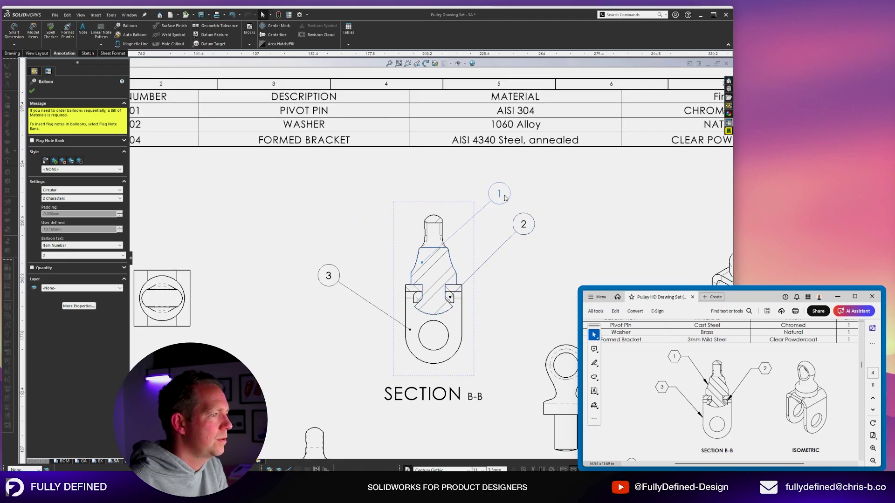
{"action": "left_click_drag", "start_coordinate": [329, 275], "coordinate": [555, 258]}
{"action": "left_click_drag", "start_coordinate": [410, 329], "coordinate": [458, 324]}
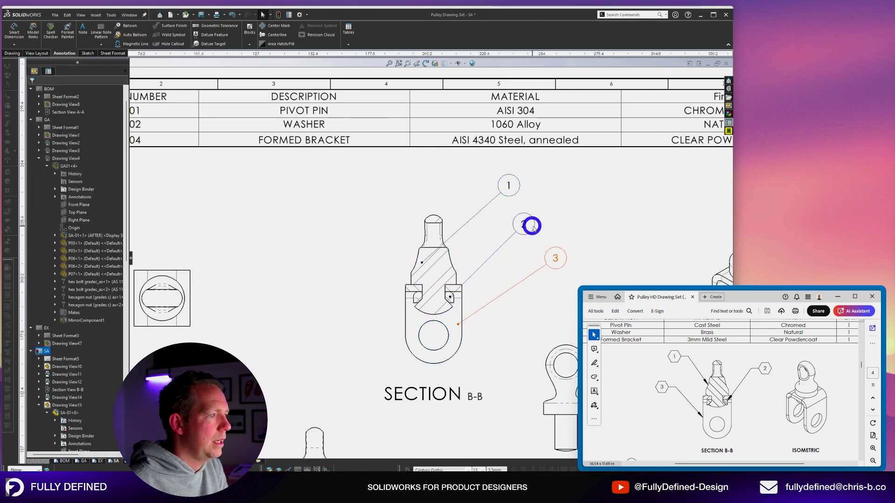
{"action": "left_click_drag", "start_coordinate": [532, 227], "coordinate": [547, 223]}
{"action": "left_click_drag", "start_coordinate": [508, 186], "coordinate": [514, 187]}
{"action": "left_click", "coordinate": [573, 204]}
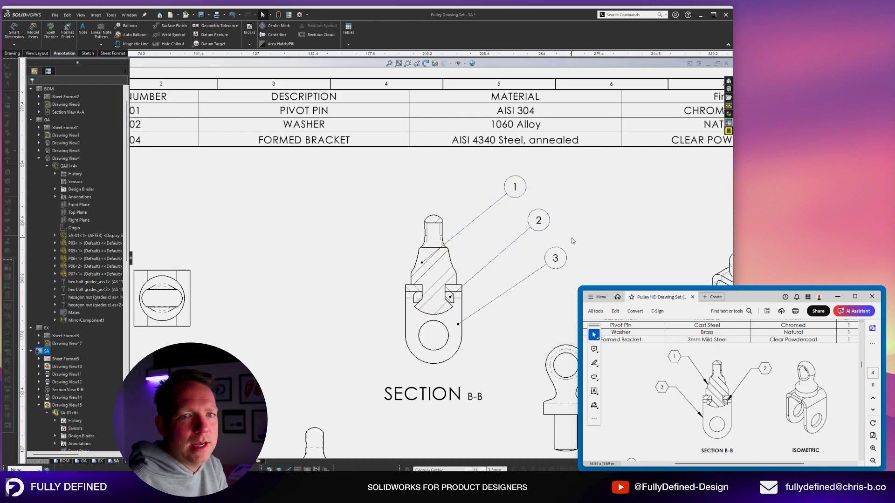
{"action": "scroll", "coordinate": [573, 241], "scroll_direction": "up", "scroll_amount": 4}
{"action": "scroll", "coordinate": [583, 262], "scroll_direction": "down", "scroll_amount": 3}
{"action": "scroll", "coordinate": [467, 263], "scroll_direction": "down", "scroll_amount": 2}
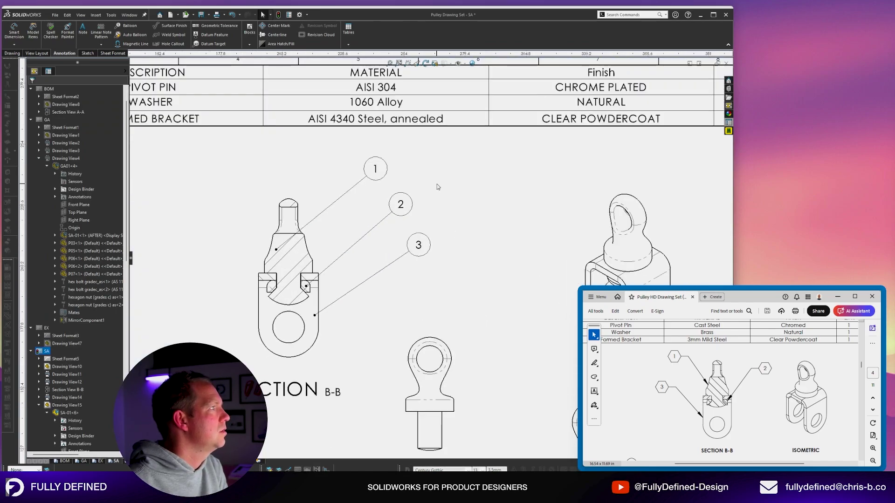
Space the three balloons evenly along a diagonal magnetic line and fit the sheet.
{"action": "left_click", "coordinate": [132, 43]}
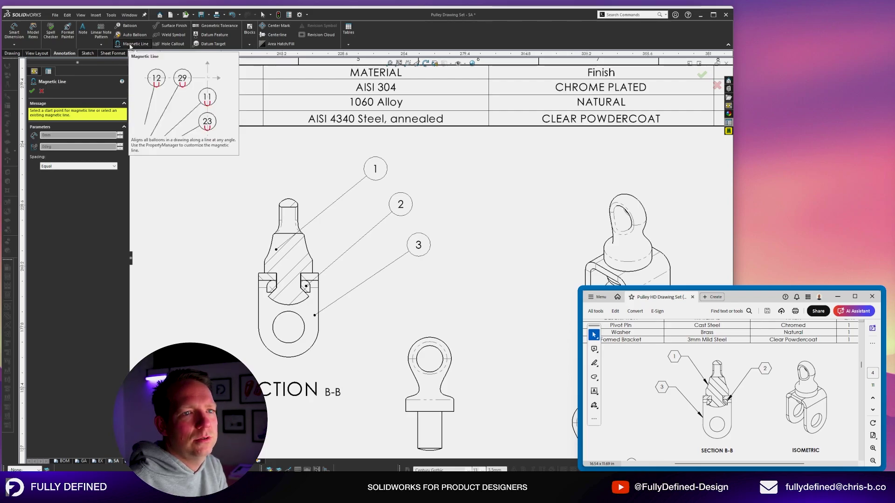
{"action": "left_click", "coordinate": [446, 296]}
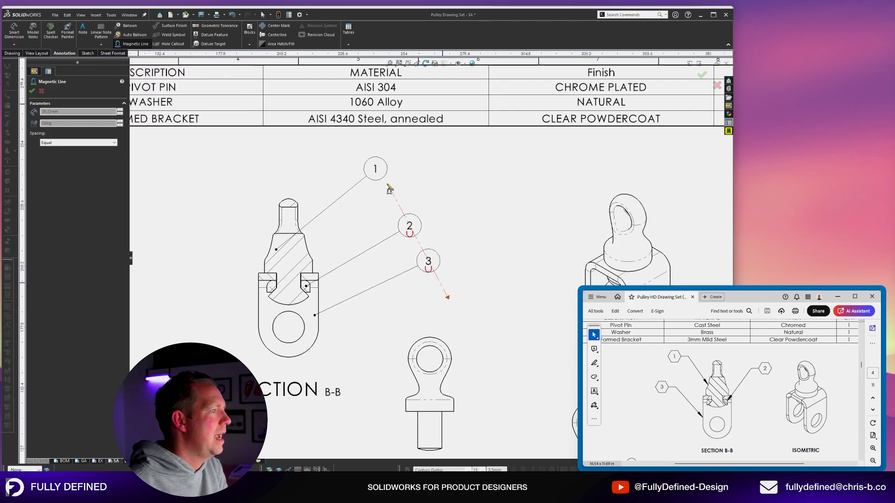
{"action": "left_click", "coordinate": [357, 153]}
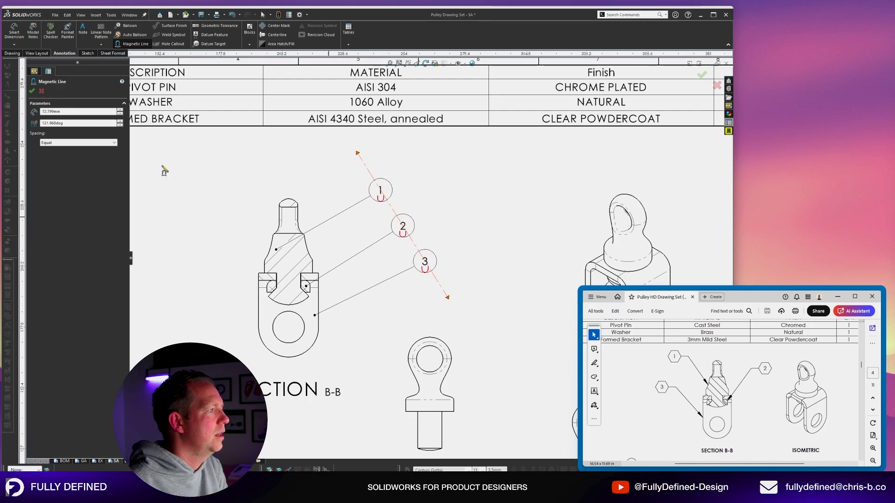
{"action": "left_click", "coordinate": [32, 91]}
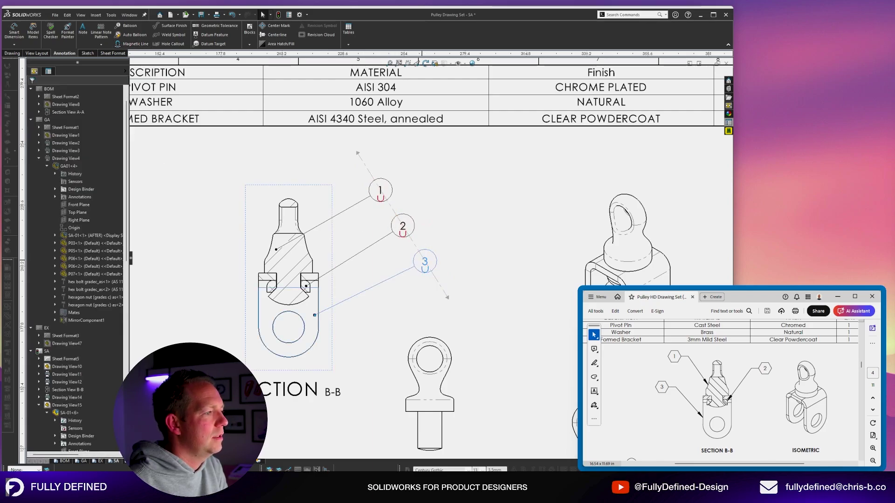
{"action": "key", "text": "f"}
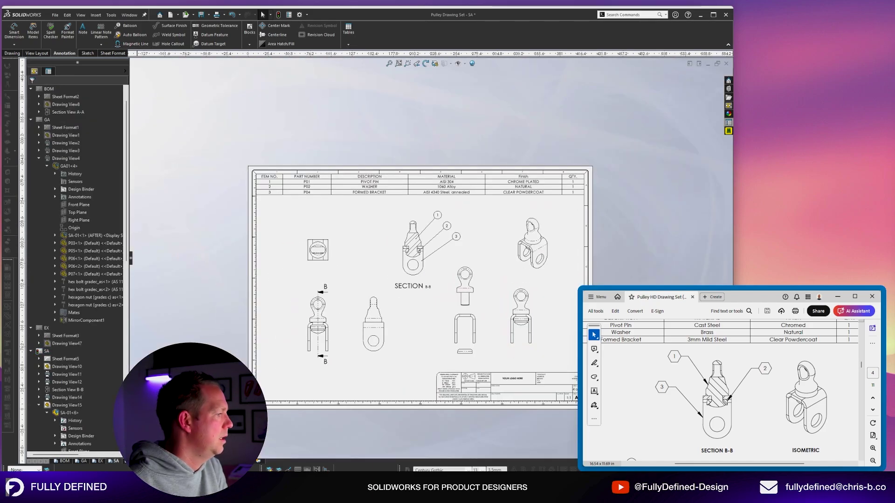
Show the BOM sheet with the reference PDF back on page 1, zoomed out.
{"action": "left_click", "coordinate": [65, 461]}
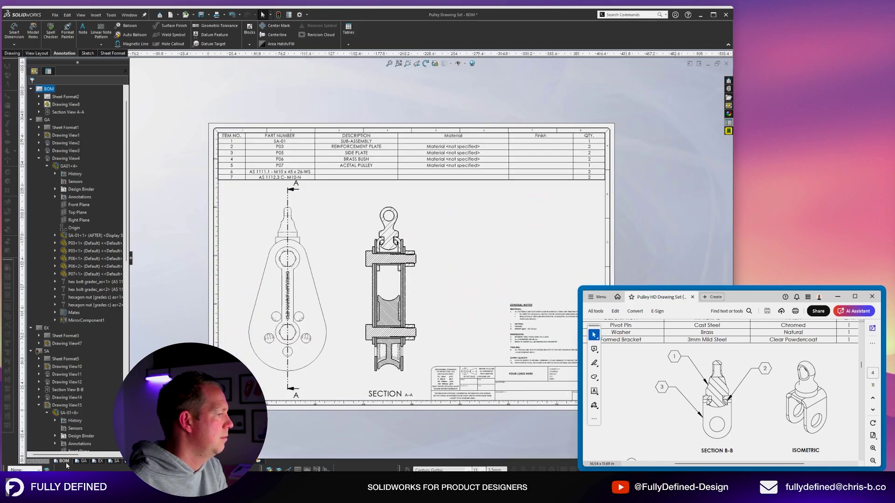
{"action": "scroll", "coordinate": [261, 386], "scroll_direction": "down", "scroll_amount": 1}
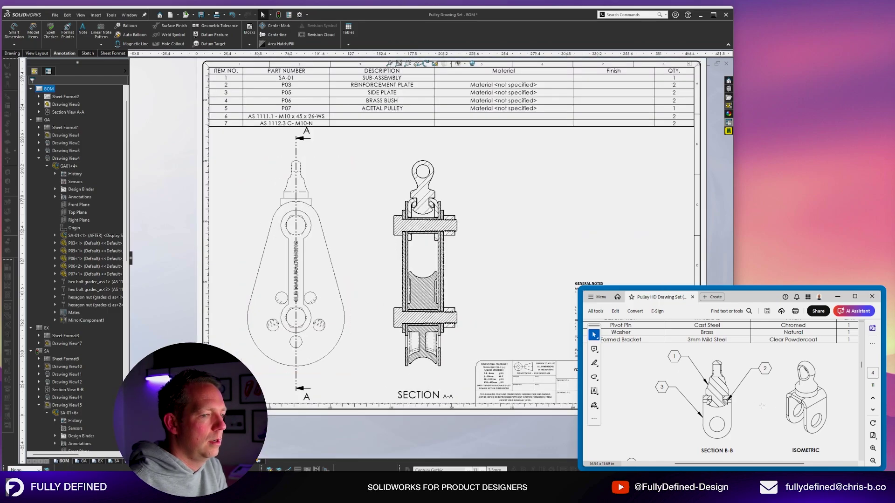
{"action": "left_click", "coordinate": [872, 399]}
{"action": "left_click", "coordinate": [873, 399]}
{"action": "left_click", "coordinate": [872, 399]}
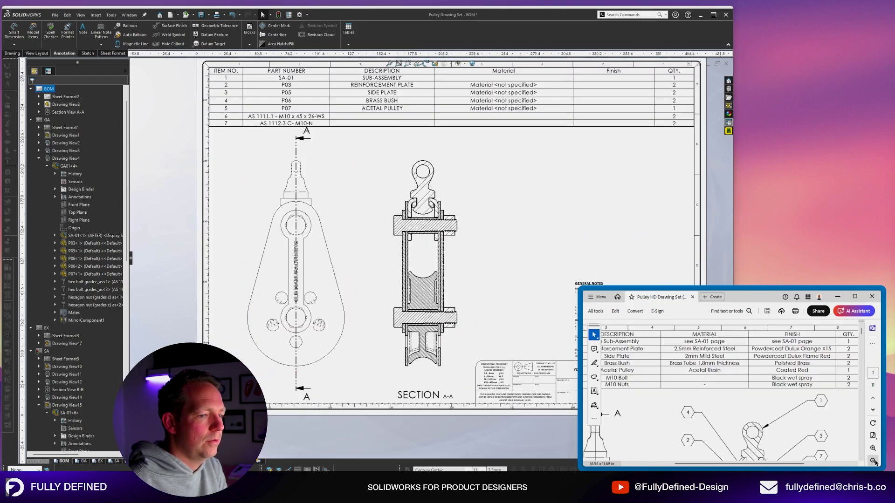
{"action": "left_click", "coordinate": [874, 461]}
{"action": "left_click", "coordinate": [874, 461]}
{"action": "scroll", "coordinate": [765, 401], "scroll_direction": "down", "scroll_amount": 5}
{"action": "scroll", "coordinate": [764, 401], "scroll_direction": "up", "scroll_amount": 2}
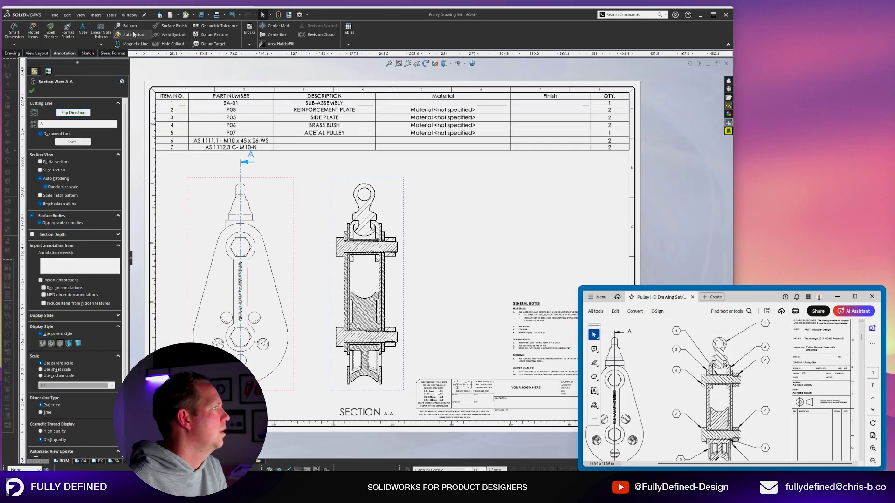
Preview Auto Balloons for Section A-A arranged in a column to its right.
{"action": "left_click", "coordinate": [135, 35]}
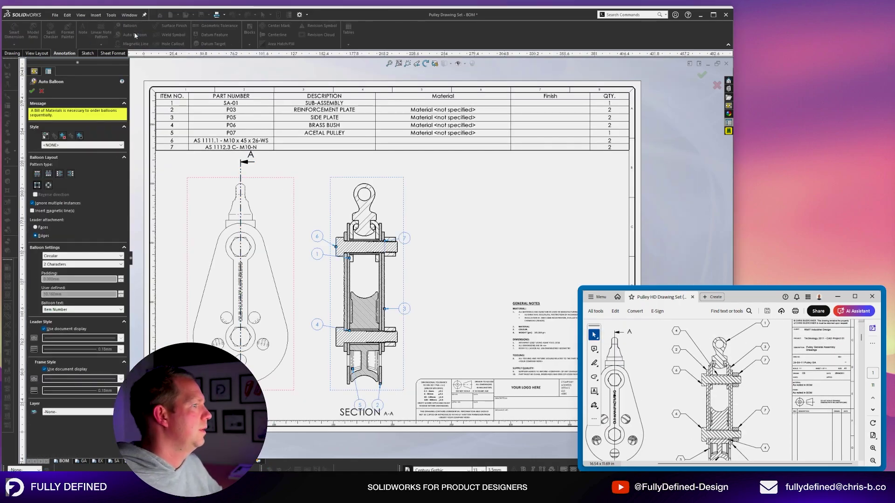
{"action": "scroll", "coordinate": [278, 380], "scroll_direction": "down", "scroll_amount": 1}
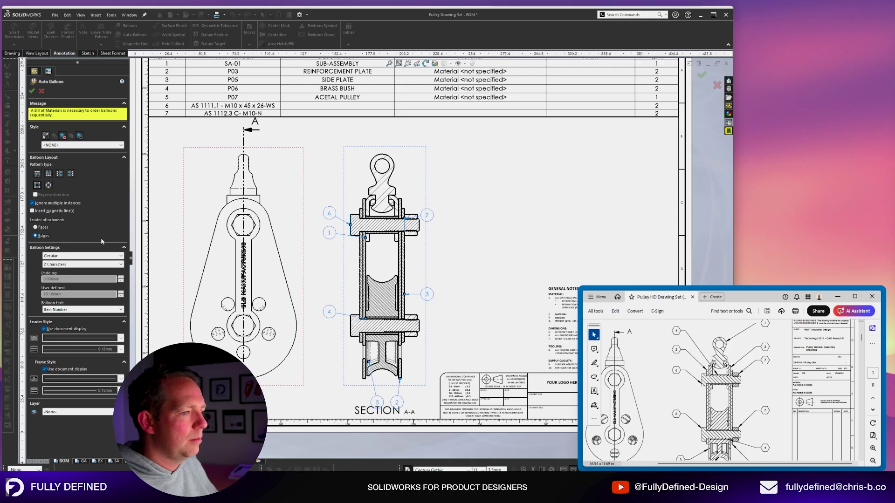
{"action": "key", "text": "f"}
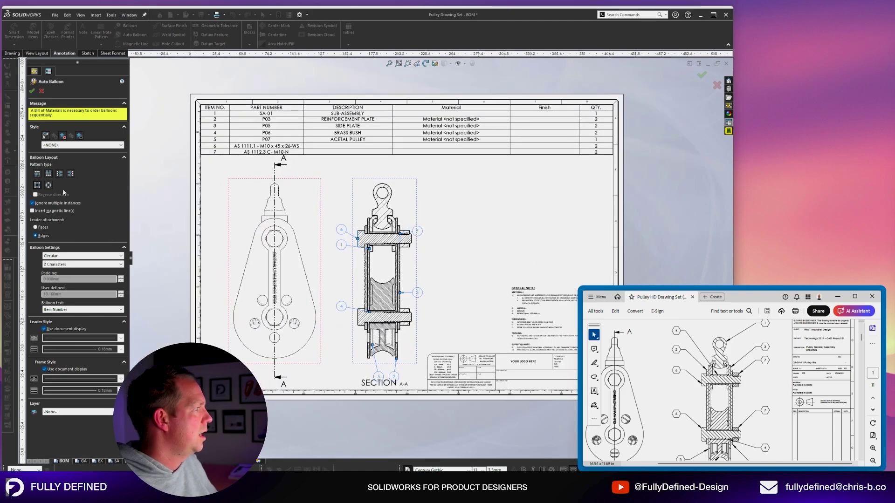
{"action": "left_click", "coordinate": [71, 173]}
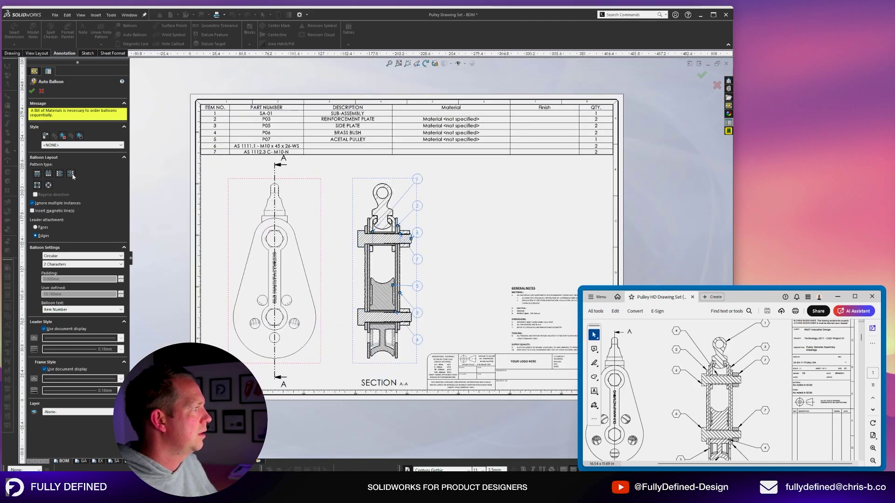
{"action": "key", "text": "f"}
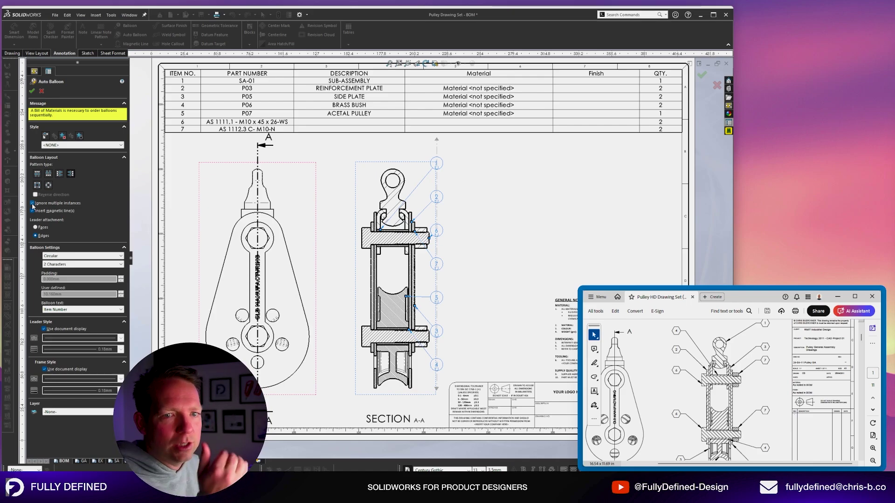
Keep repeated instances ignored and attach Auto Balloon leaders to faces.
{"action": "left_click", "coordinate": [33, 203]}
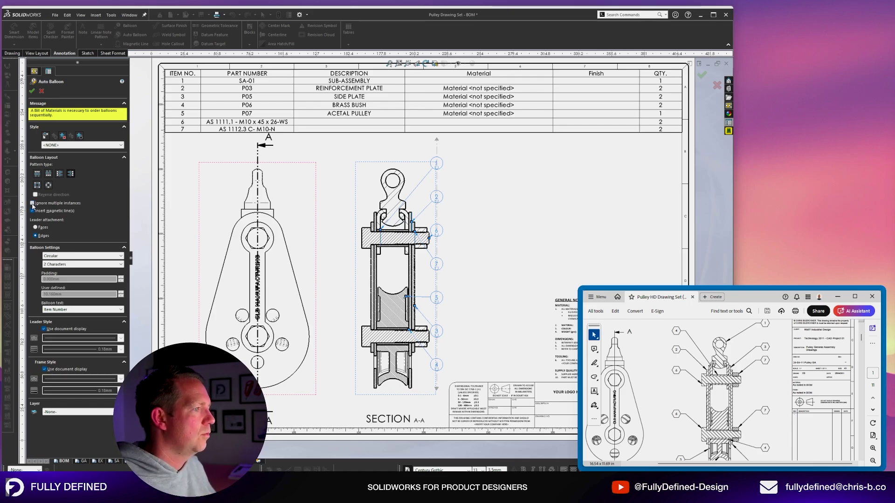
{"action": "left_click", "coordinate": [33, 204]}
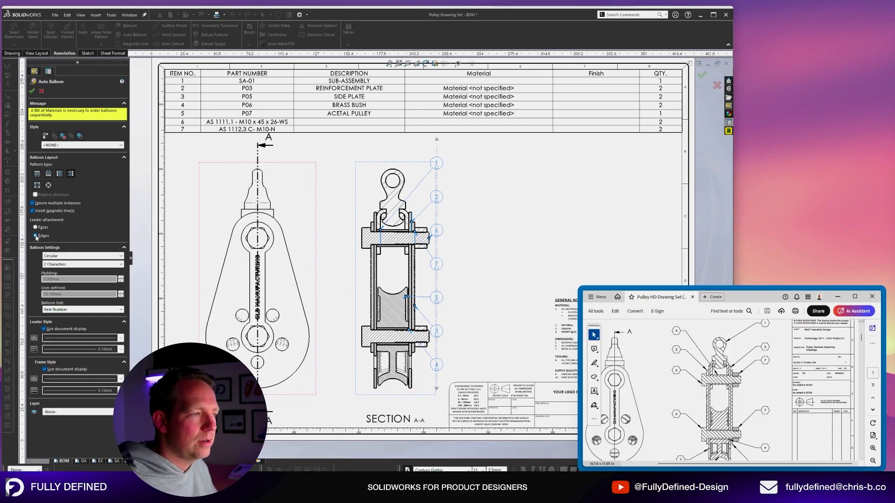
{"action": "left_click", "coordinate": [35, 228]}
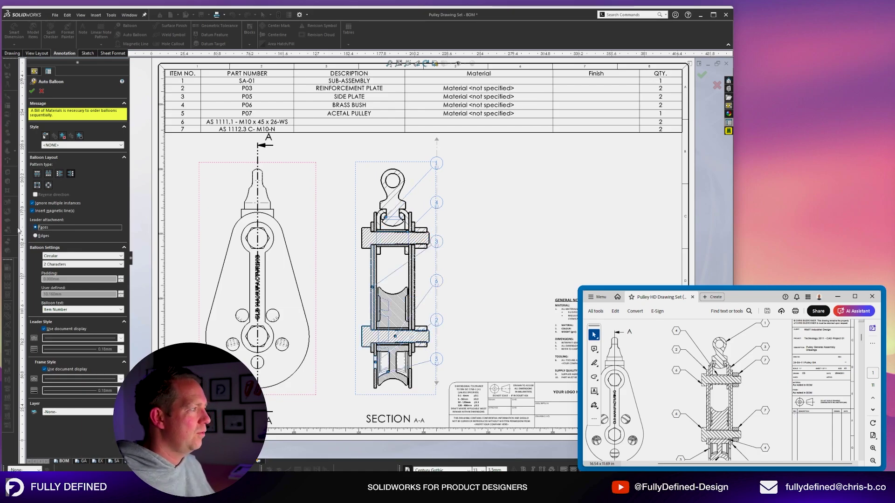
{"action": "scroll", "coordinate": [347, 391], "scroll_direction": "down", "scroll_amount": 2}
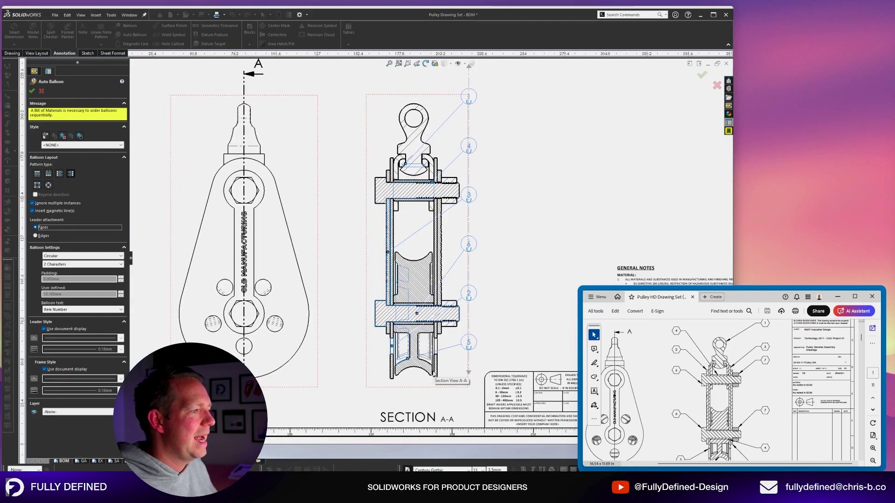
{"action": "scroll", "coordinate": [410, 360], "scroll_direction": "down", "scroll_amount": 10}
{"action": "scroll", "coordinate": [457, 156], "scroll_direction": "up", "scroll_amount": 10}
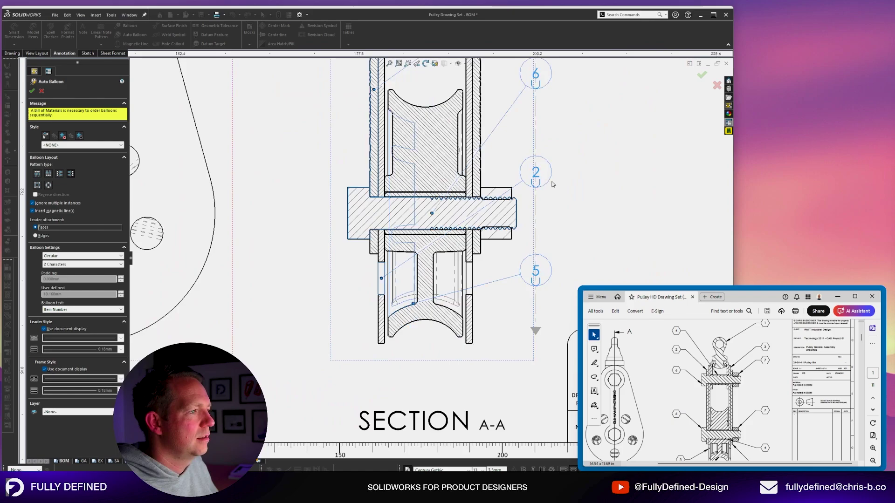
{"action": "scroll", "coordinate": [457, 156], "scroll_direction": "down", "scroll_amount": 3}
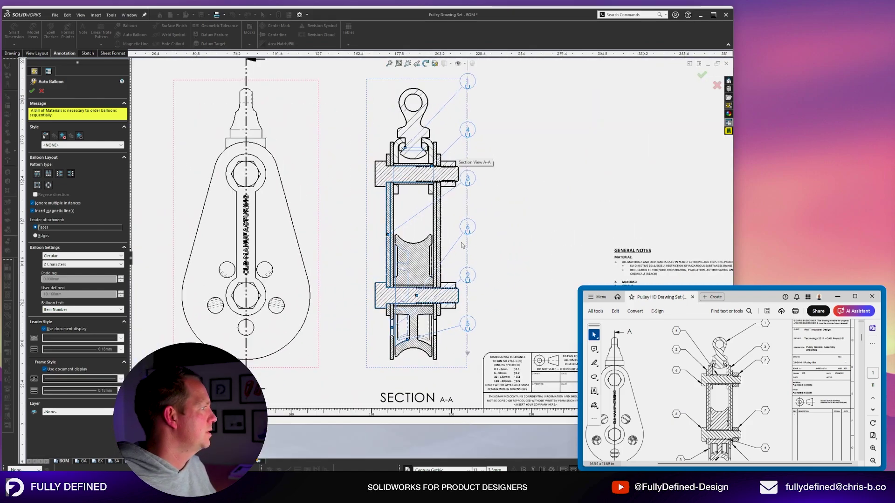
{"action": "scroll", "coordinate": [501, 202], "scroll_direction": "up", "scroll_amount": 3}
{"action": "scroll", "coordinate": [501, 202], "scroll_direction": "down", "scroll_amount": 2}
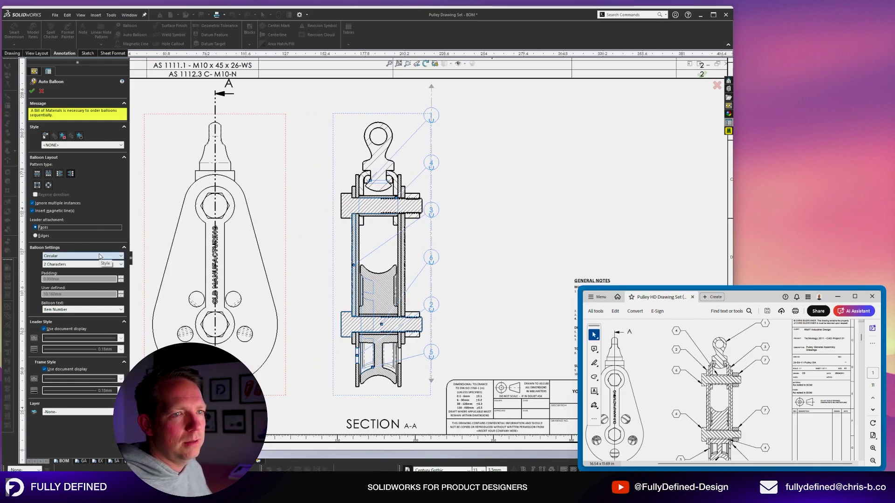
Try hexagonal balloons, settle on circular style, and accept the auto balloons.
{"action": "left_click", "coordinate": [99, 256]}
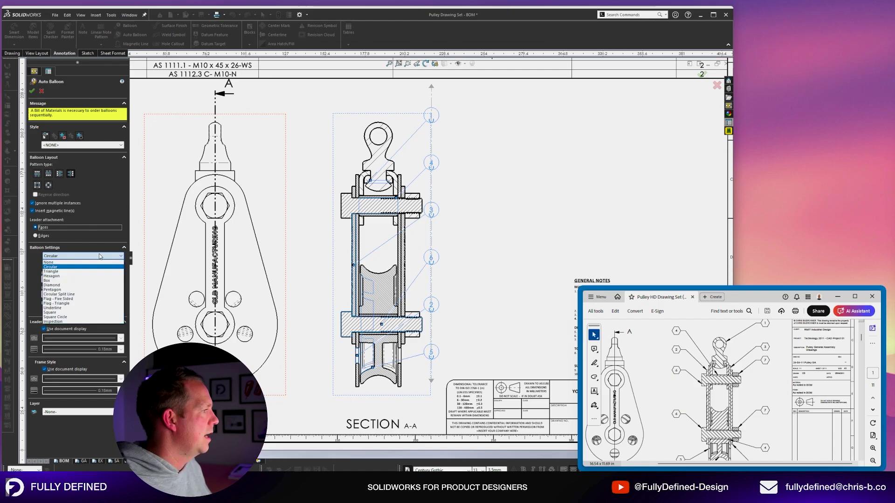
{"action": "left_click", "coordinate": [79, 279]}
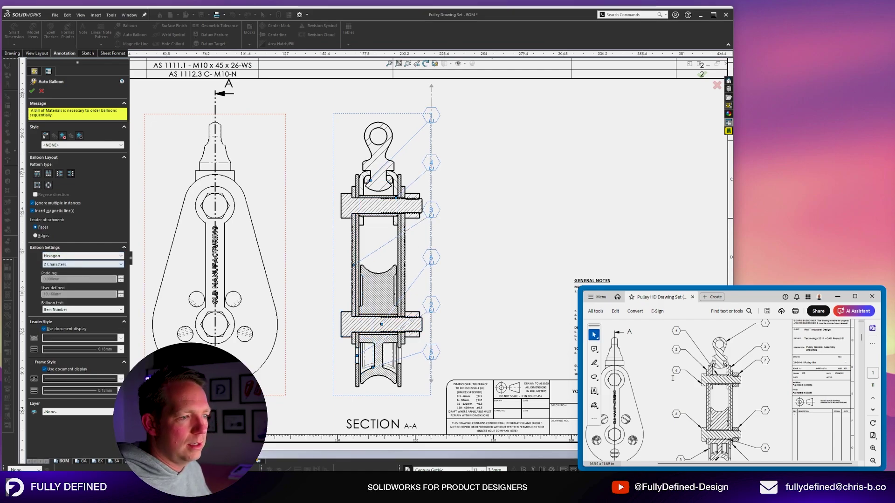
{"action": "left_click", "coordinate": [91, 256]}
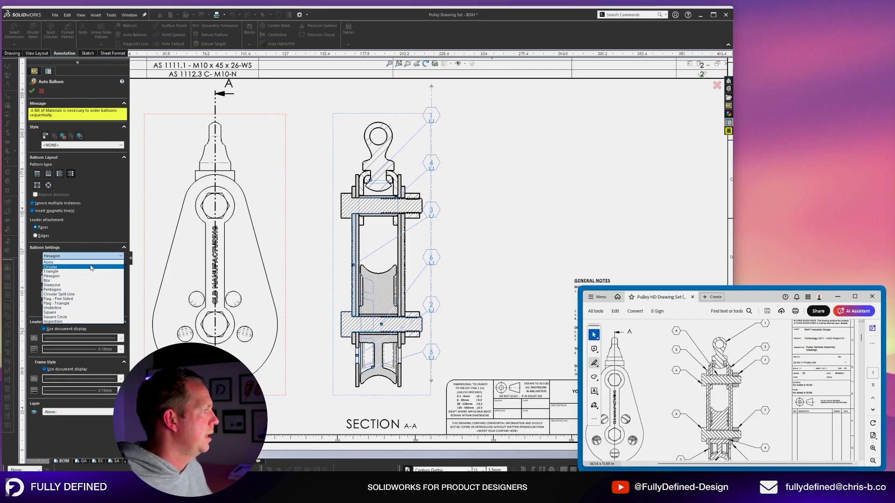
{"action": "left_click", "coordinate": [90, 267]}
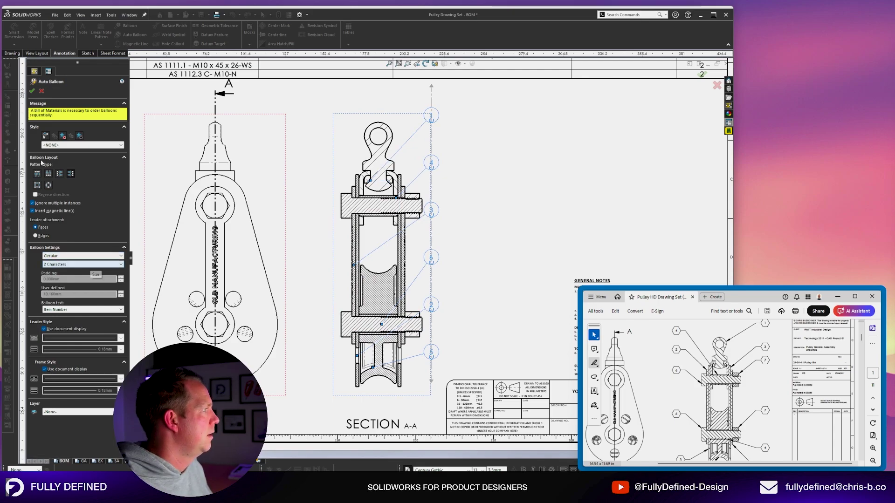
{"action": "left_click", "coordinate": [33, 91]}
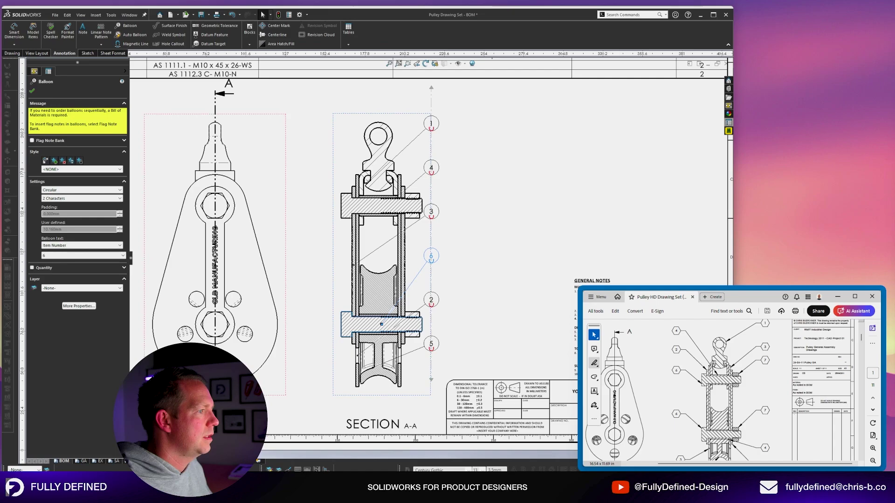
Shift the balloon column right and reattach balloon 1's leader to the eyebolt.
{"action": "left_click_drag", "start_coordinate": [431, 238], "coordinate": [468, 234]}
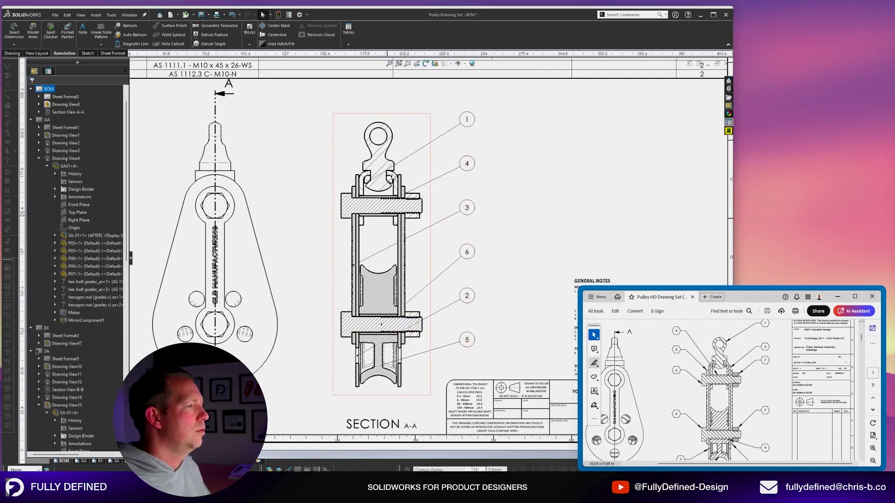
{"action": "scroll", "coordinate": [389, 169], "scroll_direction": "down", "scroll_amount": 8}
{"action": "left_click", "coordinate": [439, 138]}
{"action": "scroll", "coordinate": [527, 151], "scroll_direction": "up", "scroll_amount": 9}
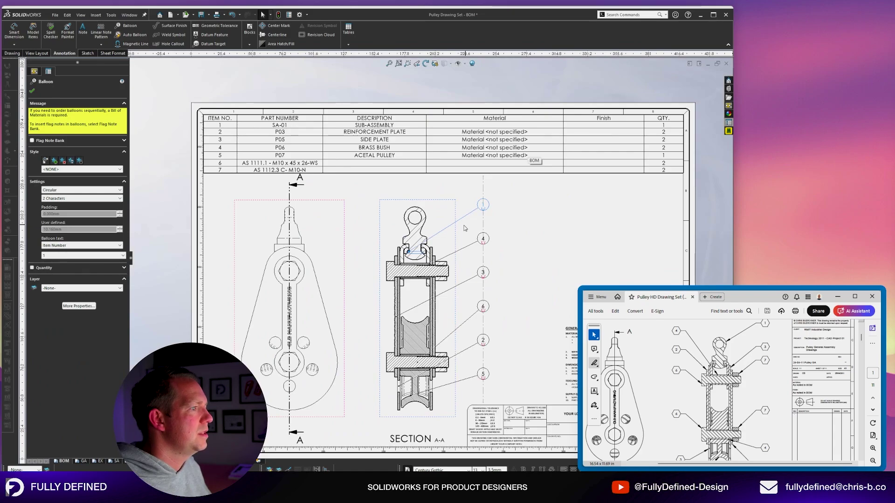
{"action": "scroll", "coordinate": [436, 230], "scroll_direction": "down", "scroll_amount": 6}
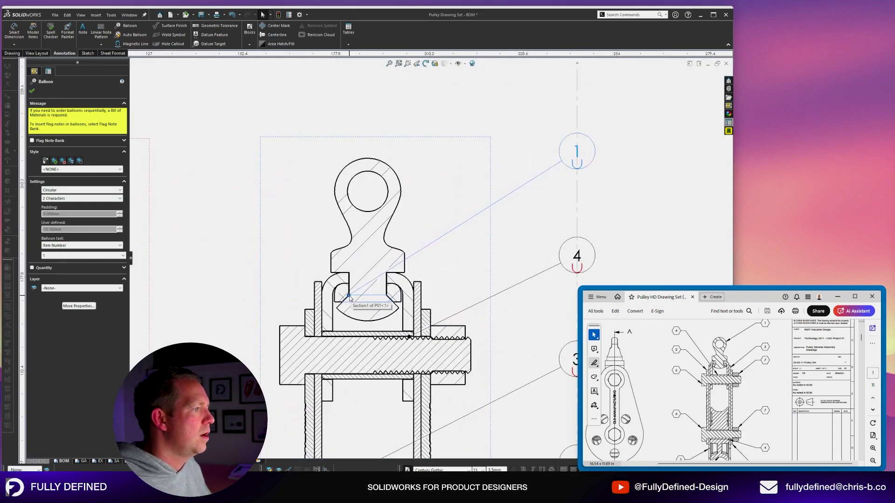
{"action": "left_click_drag", "start_coordinate": [351, 299], "coordinate": [393, 257]}
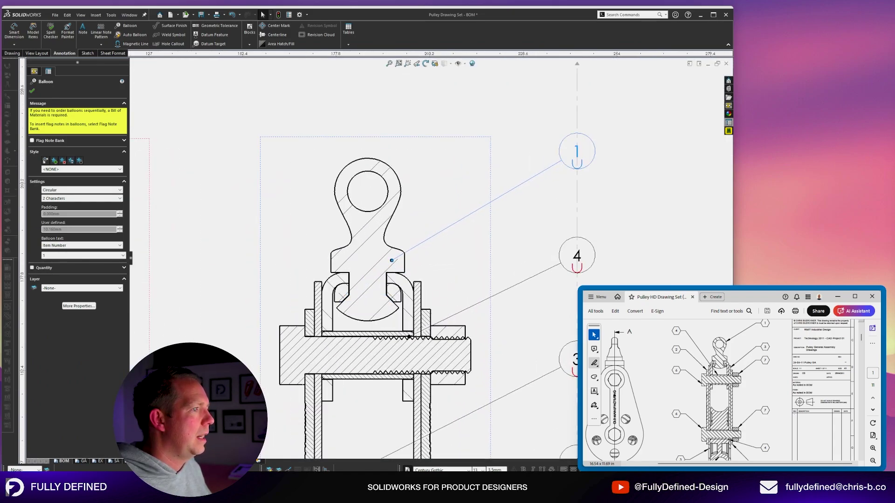
{"action": "scroll", "coordinate": [474, 259], "scroll_direction": "up", "scroll_amount": 6}
{"action": "scroll", "coordinate": [532, 199], "scroll_direction": "down", "scroll_amount": 6}
{"action": "scroll", "coordinate": [532, 199], "scroll_direction": "up", "scroll_amount": 6}
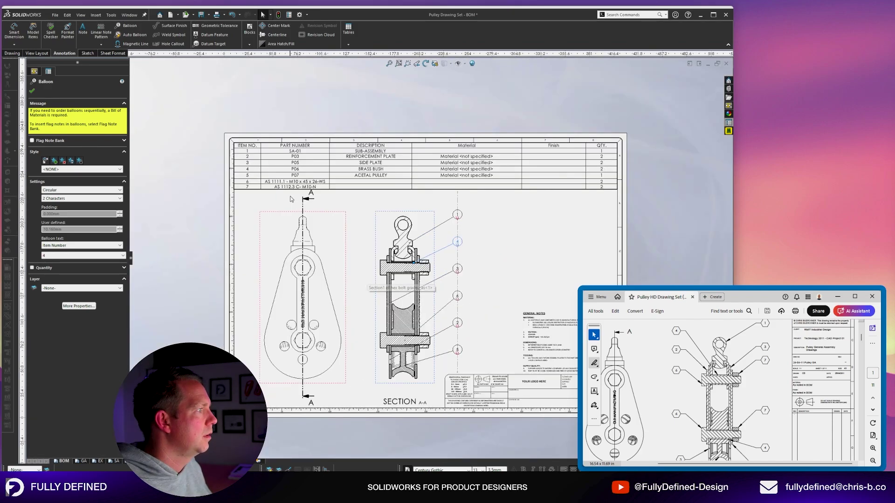
{"action": "scroll", "coordinate": [288, 185], "scroll_direction": "down", "scroll_amount": 5}
{"action": "scroll", "coordinate": [430, 297], "scroll_direction": "down", "scroll_amount": 8}
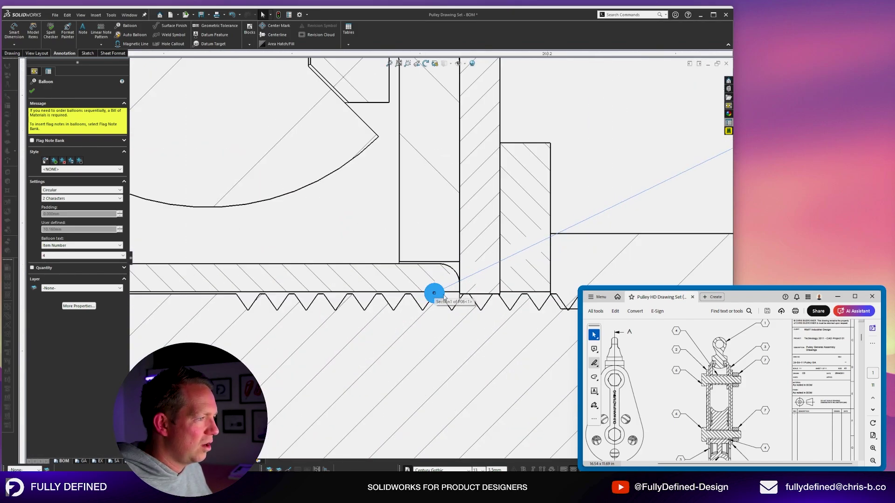
Anchor balloon 4's leader on the threaded shaft.
{"action": "left_click", "coordinate": [345, 278]}
{"action": "scroll", "coordinate": [369, 270], "scroll_direction": "up", "scroll_amount": 5}
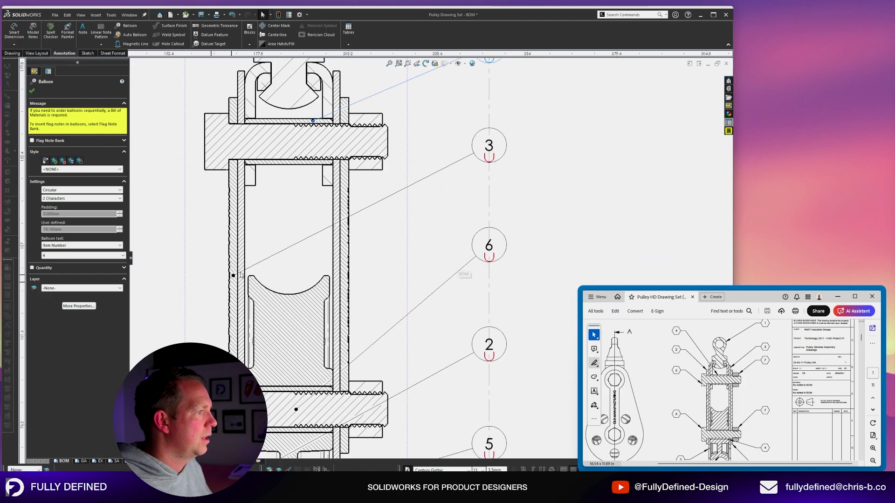
{"action": "scroll", "coordinate": [429, 259], "scroll_direction": "up", "scroll_amount": 5}
{"action": "scroll", "coordinate": [274, 167], "scroll_direction": "up", "scroll_amount": 2}
{"action": "scroll", "coordinate": [278, 143], "scroll_direction": "down", "scroll_amount": 2}
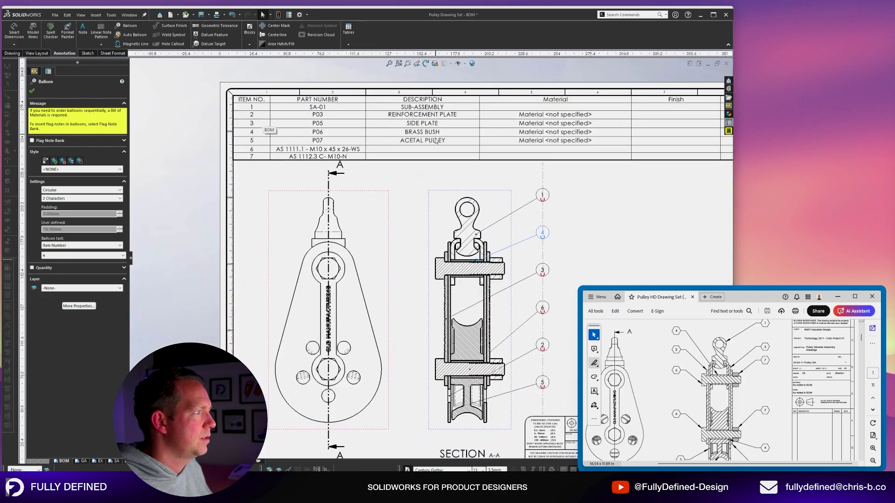
{"action": "scroll", "coordinate": [436, 141], "scroll_direction": "up", "scroll_amount": 1}
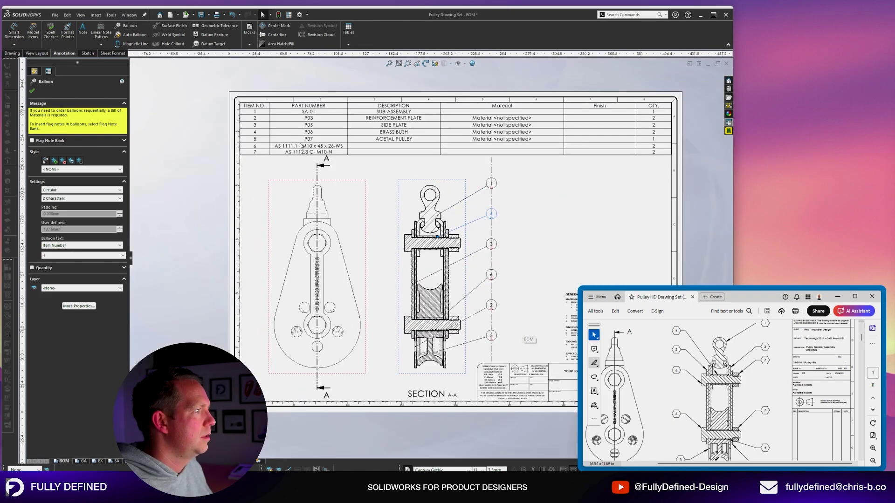
Open p05.sldprt from the SIDE PLATE BOM row, save it, and return to the drawing.
{"action": "key", "text": "Escape"}
{"action": "right_click", "coordinate": [384, 126]}
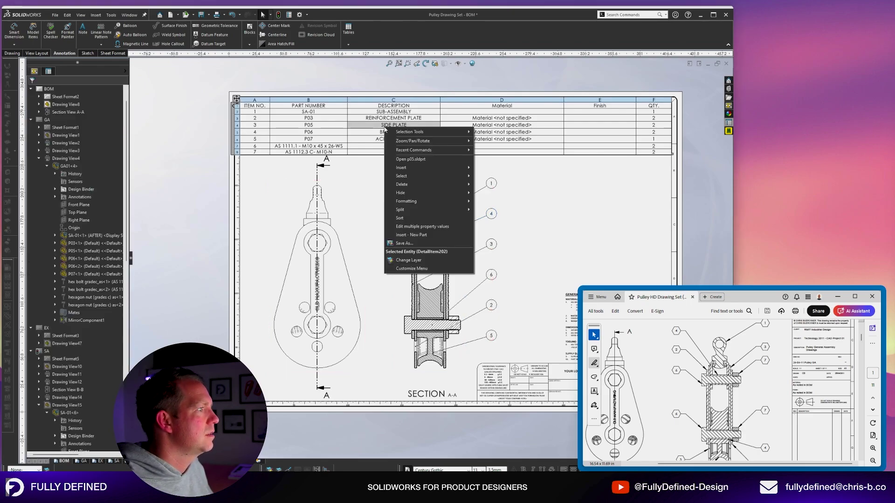
{"action": "left_click", "coordinate": [417, 160]}
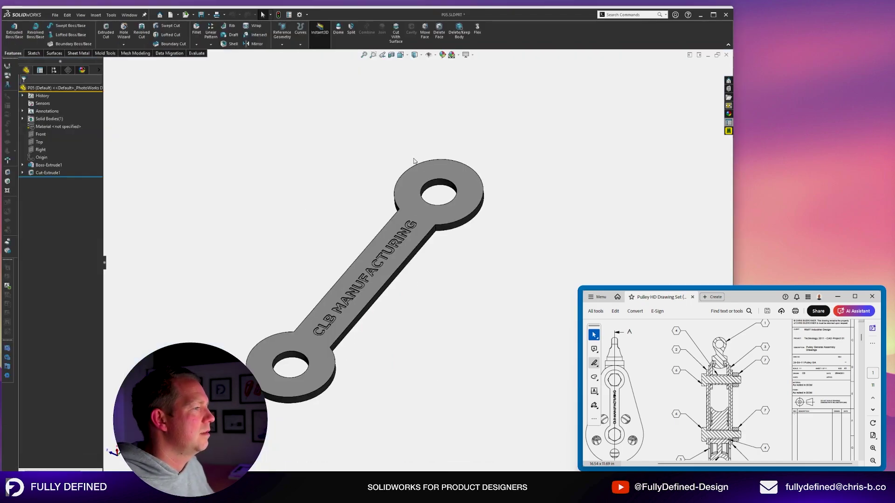
{"action": "key", "text": "ctrl+s"}
{"action": "key", "text": "ctrl+Tab"}
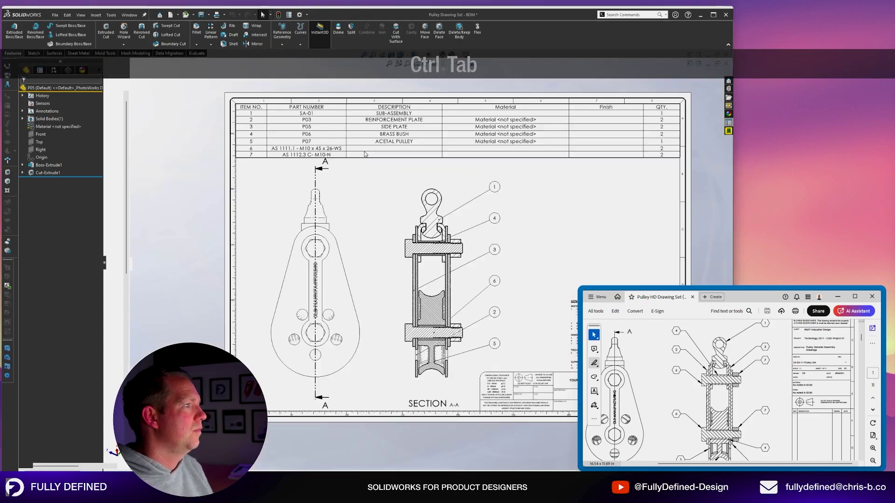
Set the P03 description to SIDE PLATE and P05 to REINFORCEMENT PLATE.
{"action": "scroll", "coordinate": [383, 131], "scroll_direction": "down", "scroll_amount": 2}
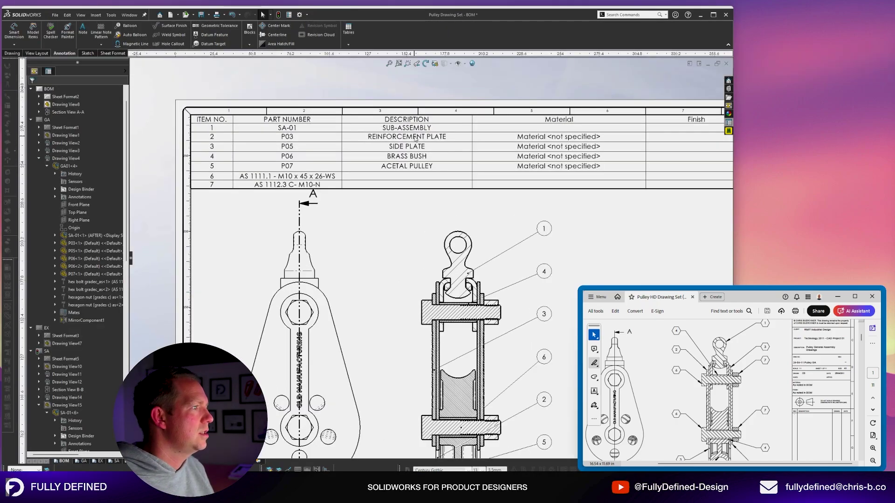
{"action": "left_click", "coordinate": [415, 138]}
{"action": "type", "text": "SIDE PLATE"}
{"action": "key", "text": "Return"}
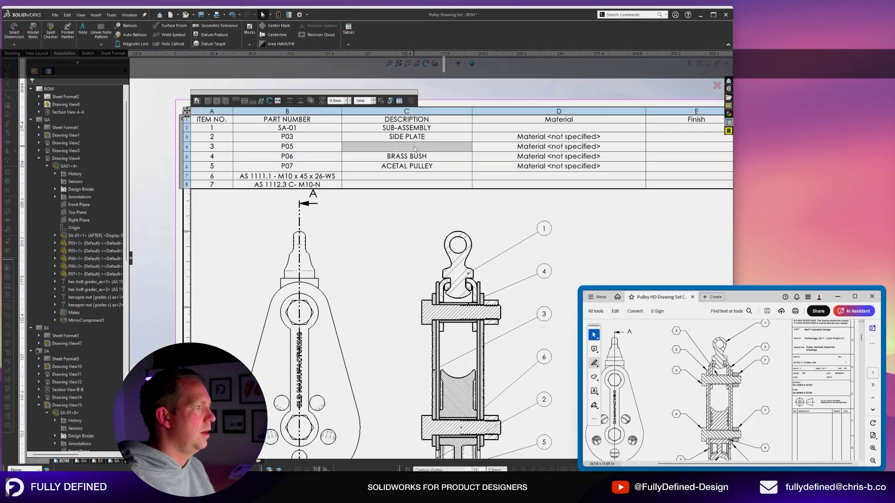
{"action": "type", "text": "REINFORCEM"}
{"action": "key", "text": "BackSpace"}
{"action": "type", "text": "CEMENT PLATE"}
{"action": "left_click", "coordinate": [534, 296]}
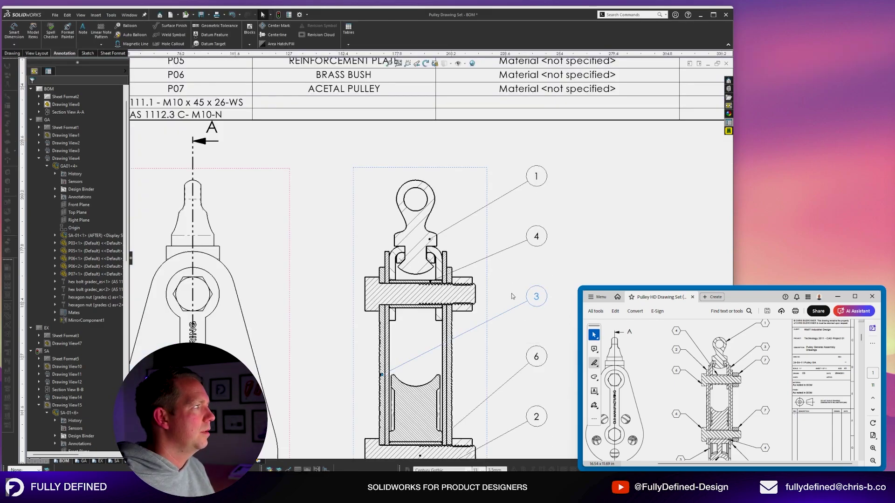
{"action": "scroll", "coordinate": [493, 289], "scroll_direction": "up", "scroll_amount": 2}
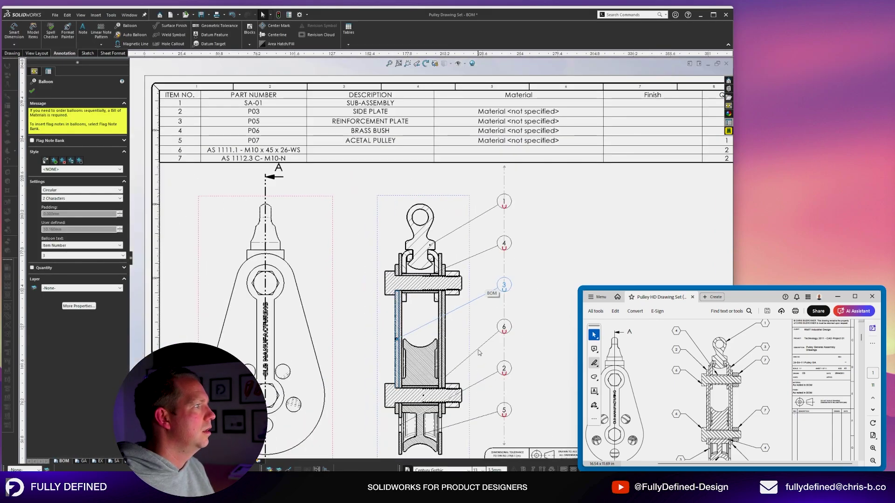
Reattach balloon 3's leader to the tube wall and balloon 6's to the lower bolt.
{"action": "scroll", "coordinate": [422, 340], "scroll_direction": "down", "scroll_amount": 6}
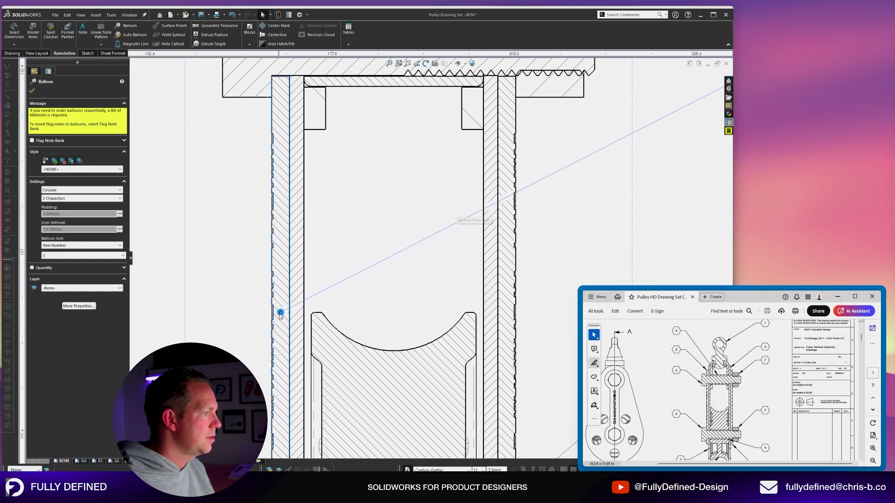
{"action": "left_click_drag", "start_coordinate": [280, 312], "coordinate": [521, 236]}
{"action": "scroll", "coordinate": [512, 145], "scroll_direction": "up", "scroll_amount": 5}
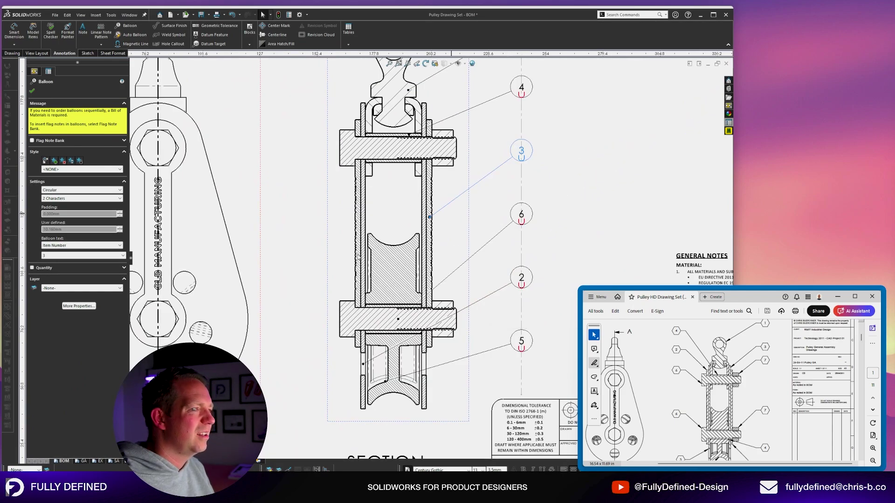
{"action": "scroll", "coordinate": [412, 320], "scroll_direction": "down", "scroll_amount": 2}
{"action": "scroll", "coordinate": [504, 246], "scroll_direction": "up", "scroll_amount": 3}
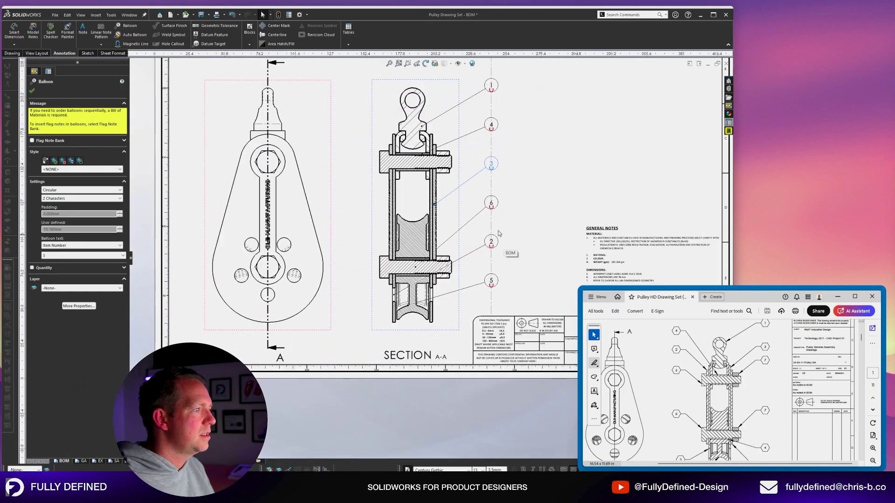
{"action": "scroll", "coordinate": [437, 286], "scroll_direction": "down", "scroll_amount": 3}
{"action": "scroll", "coordinate": [438, 285], "scroll_direction": "down", "scroll_amount": 2}
{"action": "left_click_drag", "start_coordinate": [336, 322], "coordinate": [390, 319]}
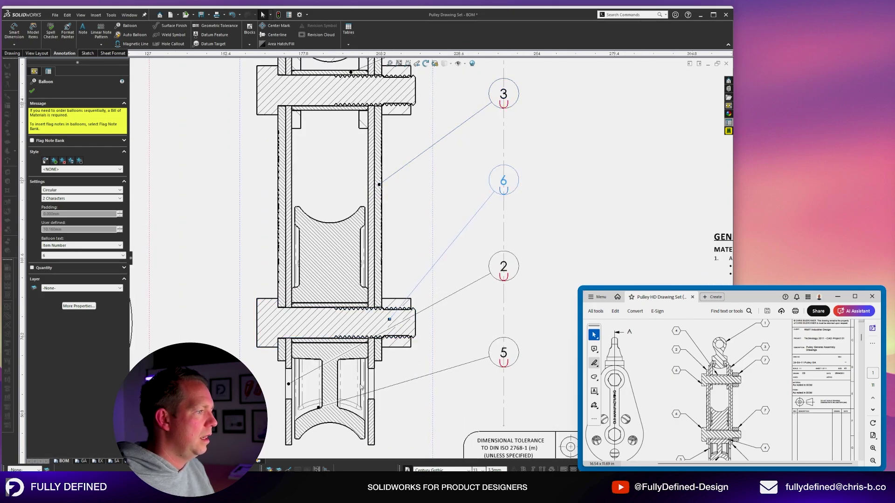
{"action": "key", "text": "f"}
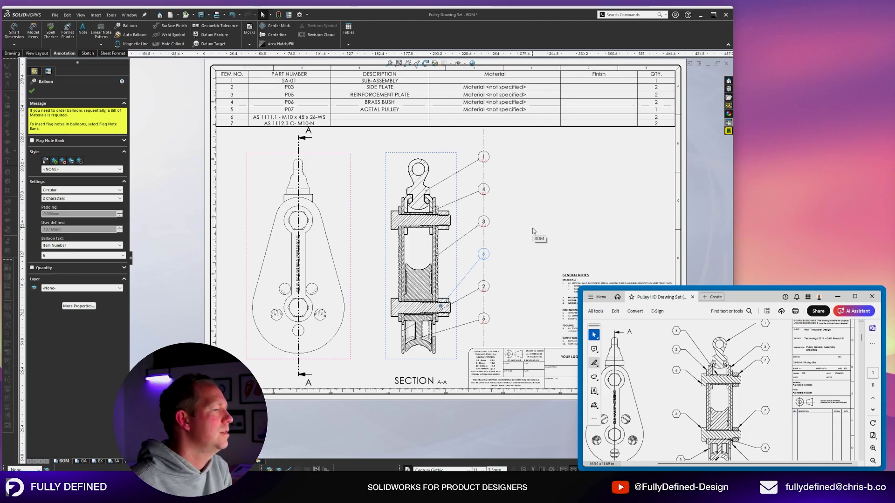
Point balloon 2 at the tube edge between balloons 4 and 3, and balloon 5 at the pulley.
{"action": "scroll", "coordinate": [515, 281], "scroll_direction": "down", "scroll_amount": 2}
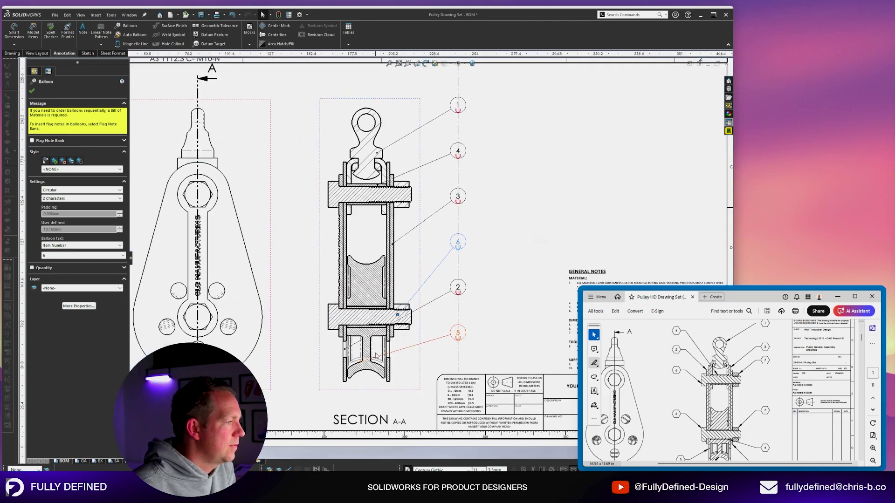
{"action": "scroll", "coordinate": [455, 326], "scroll_direction": "down", "scroll_amount": 2}
{"action": "scroll", "coordinate": [521, 170], "scroll_direction": "up", "scroll_amount": 3}
{"action": "scroll", "coordinate": [522, 173], "scroll_direction": "down", "scroll_amount": 2}
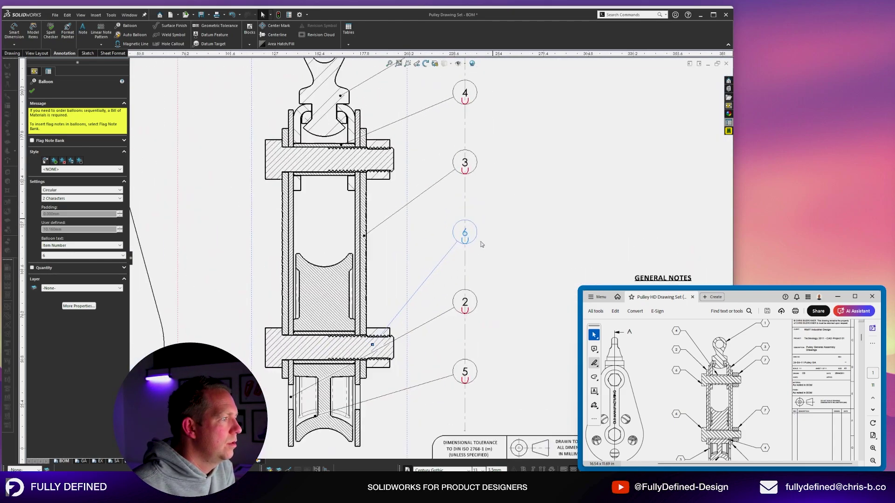
{"action": "key", "text": "f"}
{"action": "scroll", "coordinate": [425, 258], "scroll_direction": "down", "scroll_amount": 4}
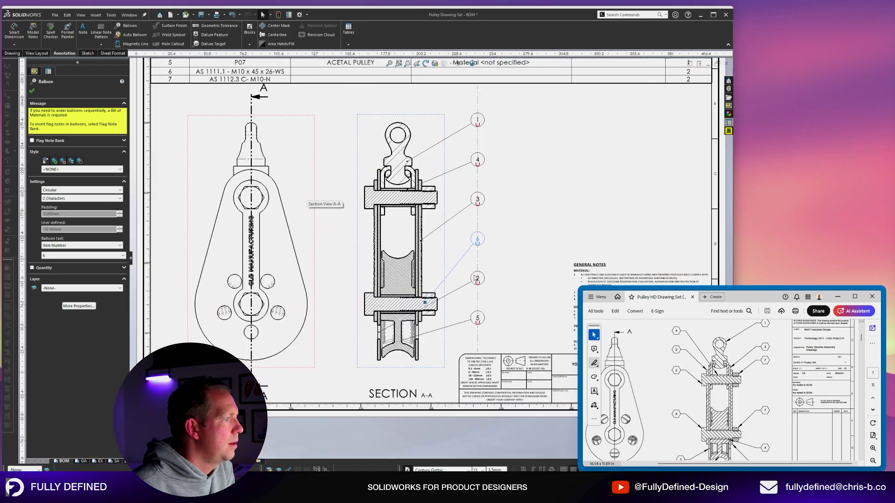
{"action": "left_click_drag", "start_coordinate": [314, 381], "coordinate": [373, 215]}
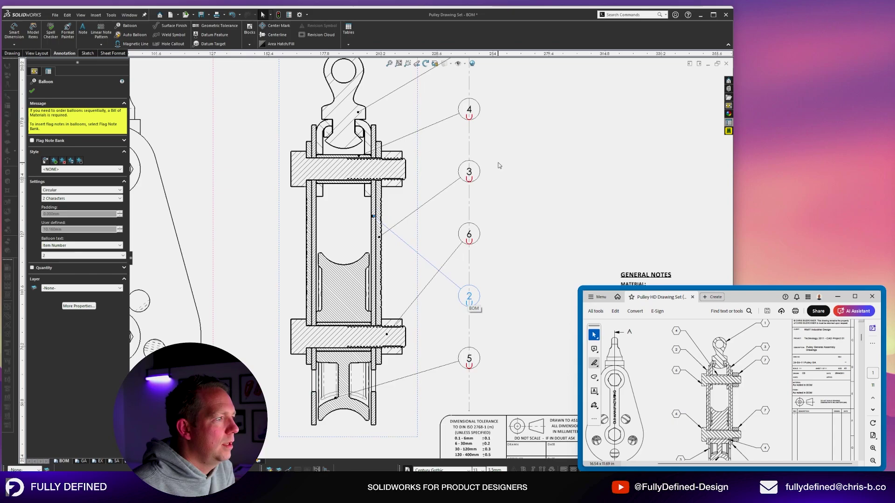
{"action": "scroll", "coordinate": [498, 167], "scroll_direction": "up", "scroll_amount": 1}
{"action": "left_click_drag", "start_coordinate": [447, 309], "coordinate": [446, 206]}
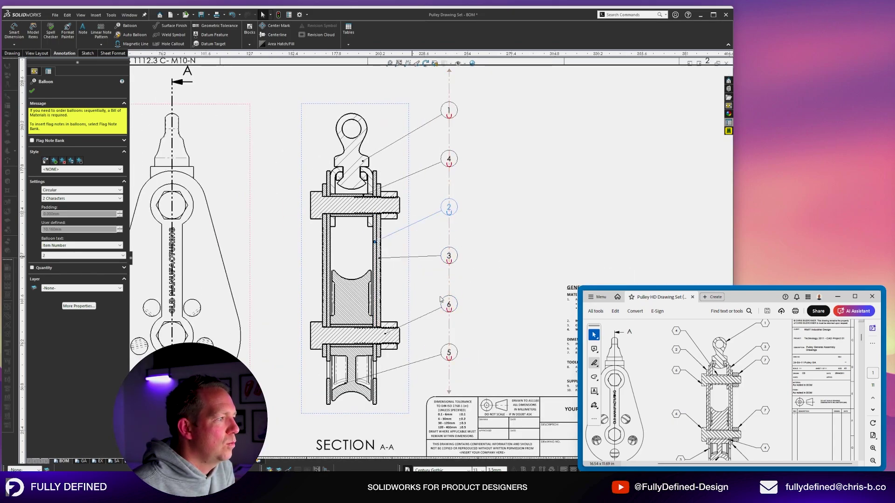
{"action": "scroll", "coordinate": [411, 283], "scroll_direction": "down", "scroll_amount": 4}
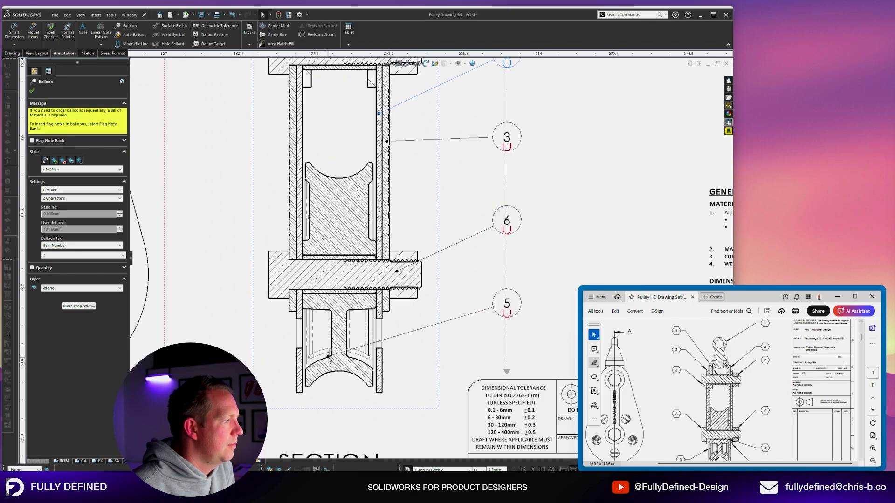
{"action": "left_click_drag", "start_coordinate": [329, 357], "coordinate": [357, 367]}
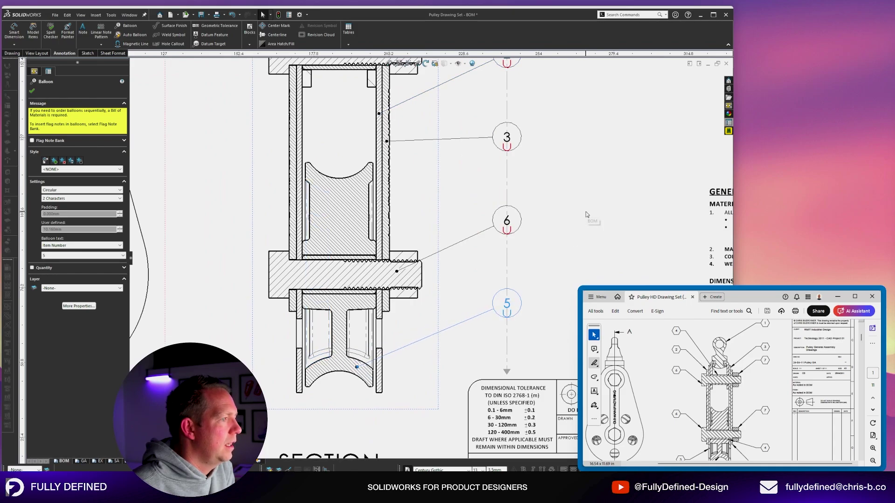
Add balloon 7 on the shaft, placed between balloons 6 and 5.
{"action": "scroll", "coordinate": [580, 181], "scroll_direction": "up", "scroll_amount": 6}
{"action": "scroll", "coordinate": [495, 198], "scroll_direction": "down", "scroll_amount": 1}
{"action": "left_click", "coordinate": [507, 222]}
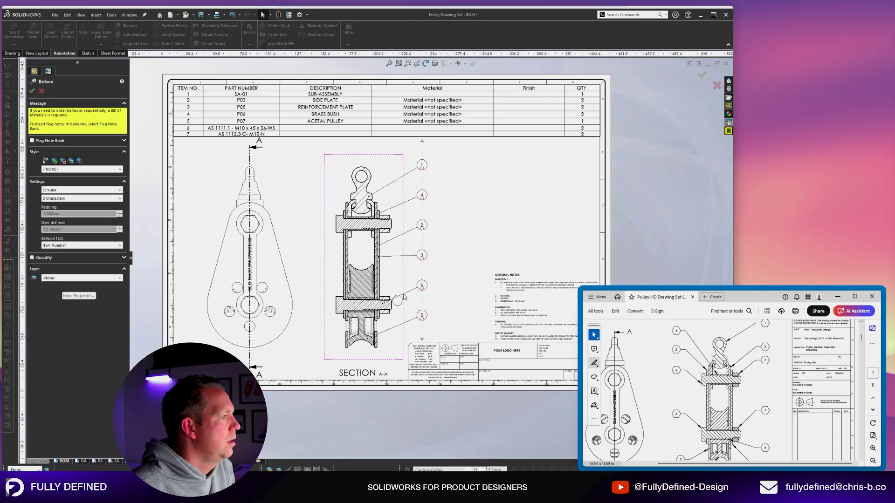
{"action": "scroll", "coordinate": [420, 303], "scroll_direction": "up", "scroll_amount": 5}
{"action": "left_click", "coordinate": [371, 322]}
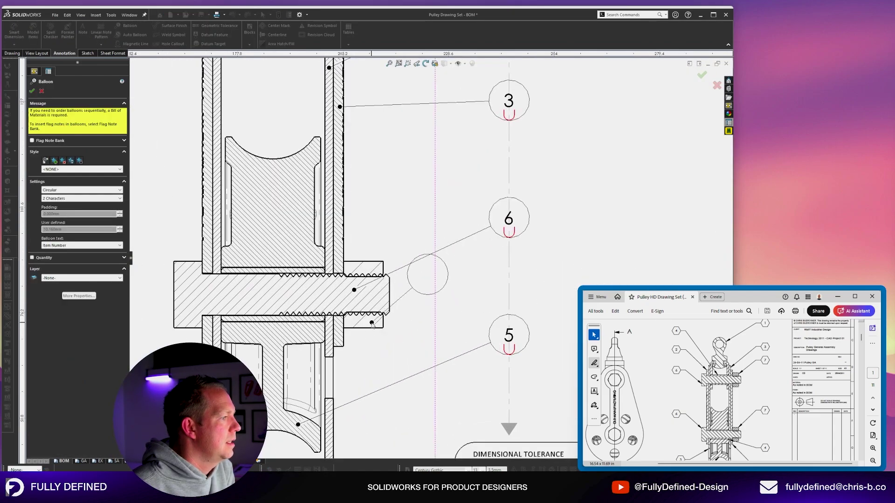
{"action": "left_click", "coordinate": [509, 261]}
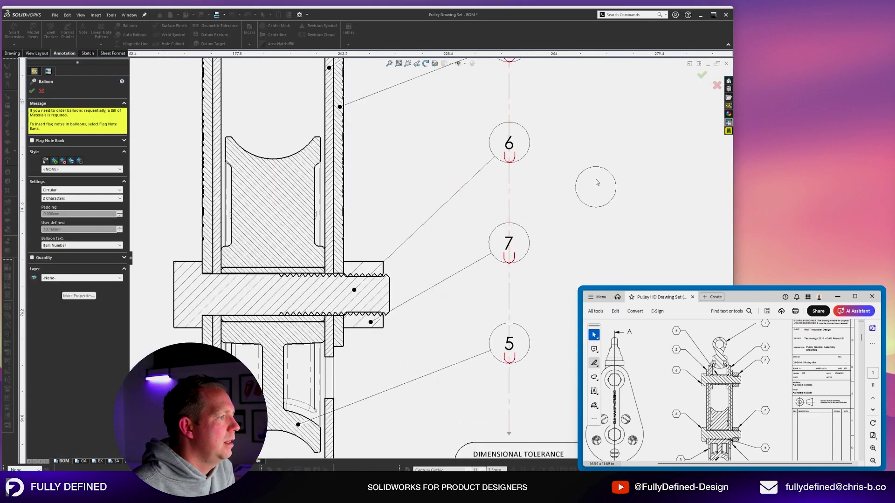
{"action": "key", "text": "Escape"}
{"action": "scroll", "coordinate": [441, 321], "scroll_direction": "down", "scroll_amount": 4}
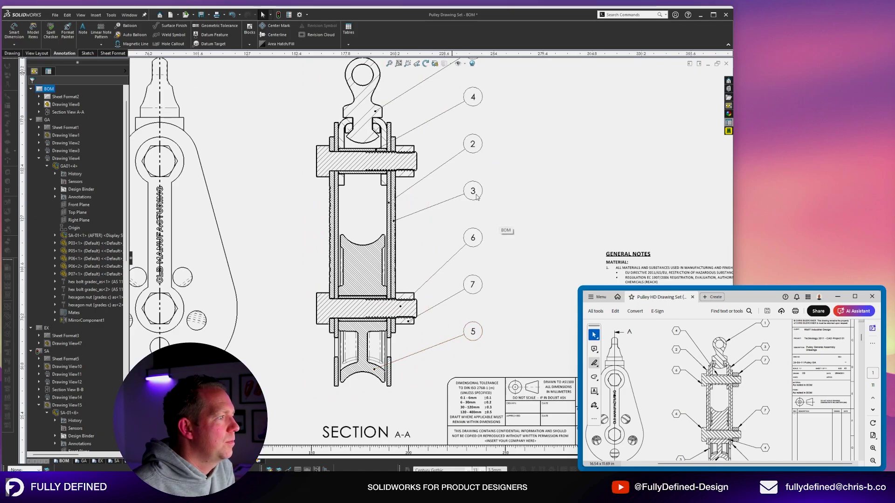
{"action": "left_click", "coordinate": [473, 191]}
{"action": "key", "text": "Escape"}
{"action": "scroll", "coordinate": [438, 252], "scroll_direction": "down", "scroll_amount": 5}
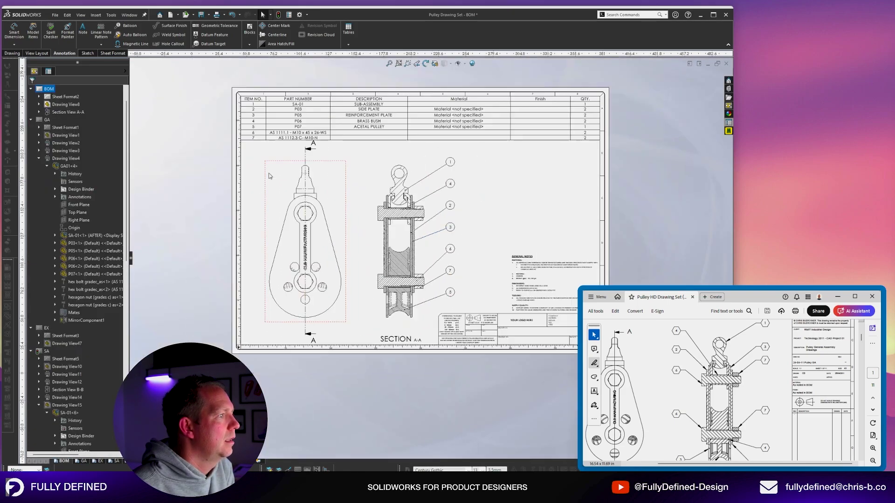
{"action": "scroll", "coordinate": [305, 179], "scroll_direction": "up", "scroll_amount": 1}
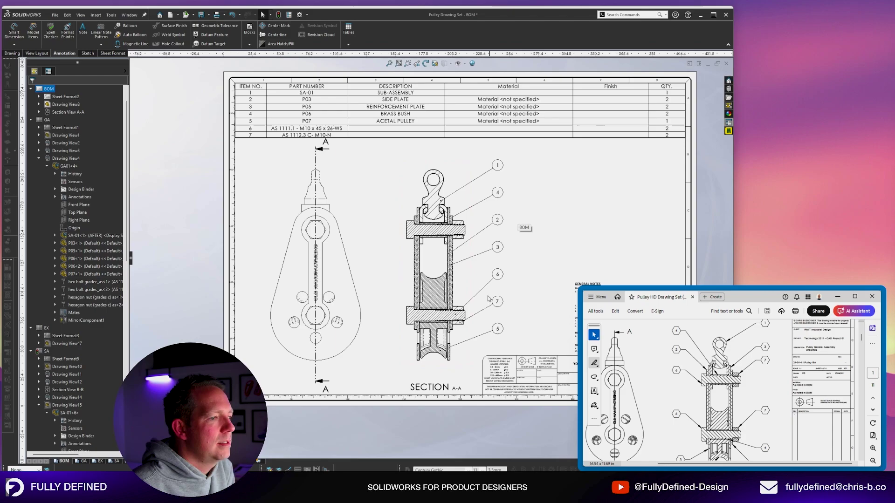
{"action": "scroll", "coordinate": [516, 234], "scroll_direction": "up", "scroll_amount": 3}
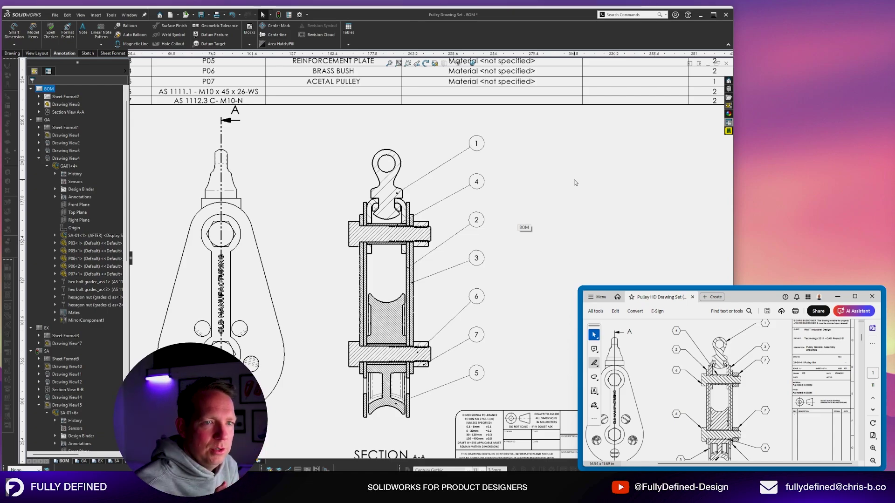
{"action": "scroll", "coordinate": [574, 181], "scroll_direction": "up", "scroll_amount": 2}
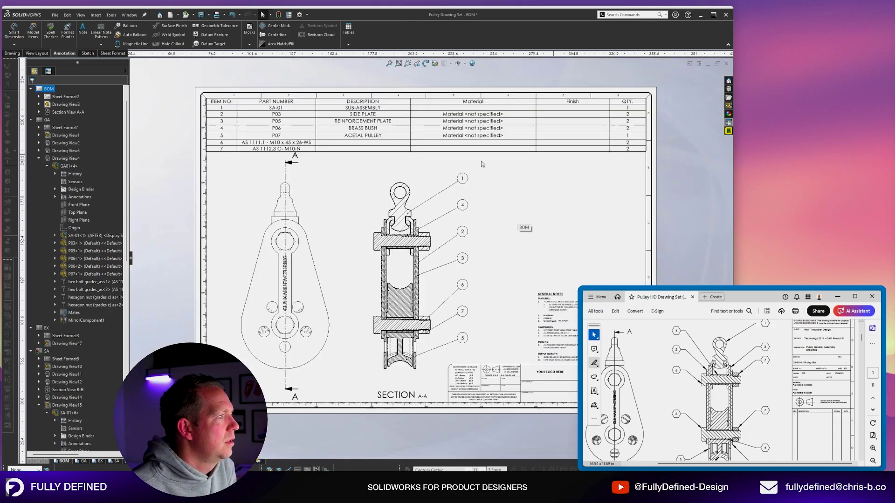
{"action": "scroll", "coordinate": [272, 99], "scroll_direction": "down", "scroll_amount": 2}
{"action": "scroll", "coordinate": [255, 144], "scroll_direction": "down", "scroll_amount": 1}
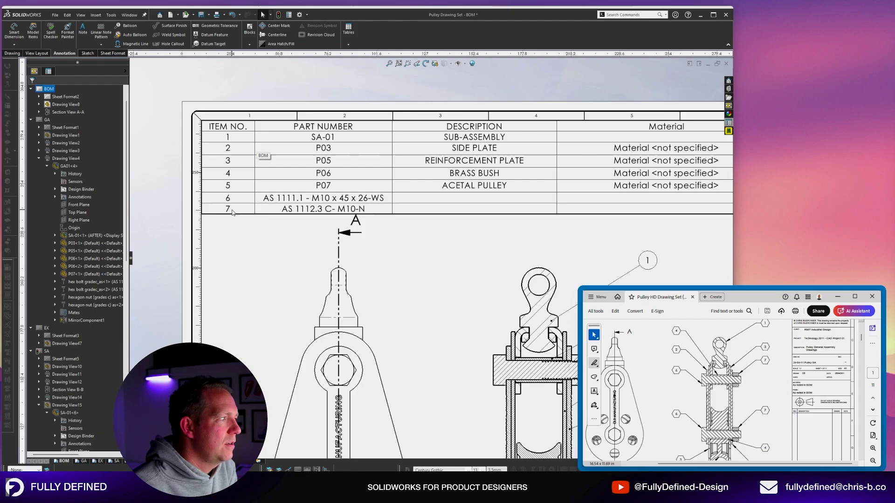
{"action": "scroll", "coordinate": [326, 247], "scroll_direction": "up", "scroll_amount": 2}
{"action": "scroll", "coordinate": [401, 280], "scroll_direction": "down", "scroll_amount": 2}
{"action": "scroll", "coordinate": [407, 285], "scroll_direction": "down", "scroll_amount": 1}
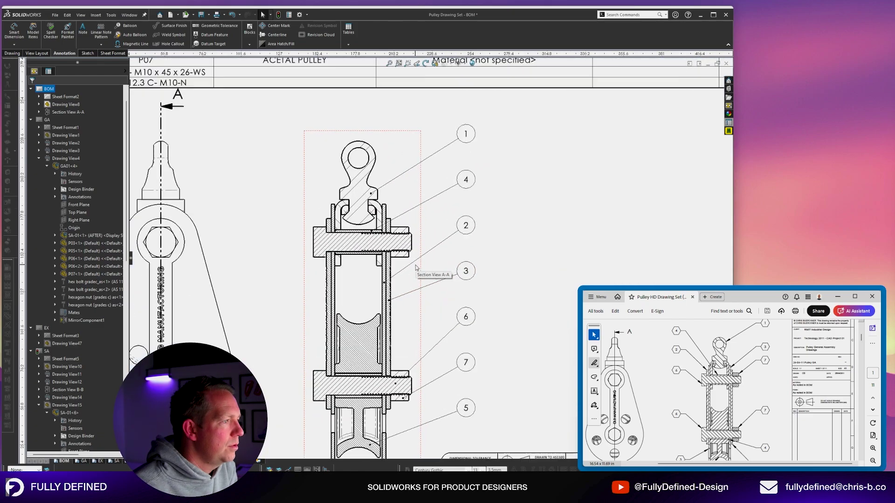
{"action": "scroll", "coordinate": [420, 232], "scroll_direction": "down", "scroll_amount": 1}
{"action": "scroll", "coordinate": [425, 226], "scroll_direction": "down", "scroll_amount": 1}
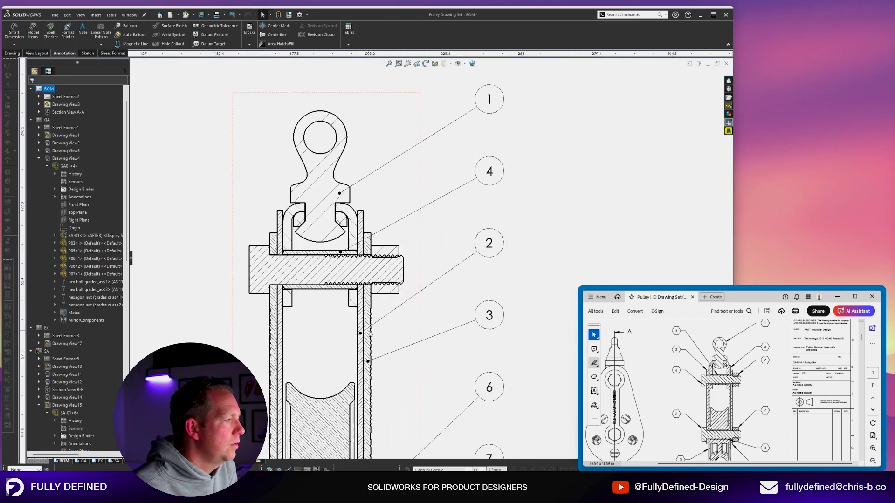
Re-attach balloons 2 and 3 to the upper tube and flange, moving both above balloon 4.
{"action": "left_click_drag", "start_coordinate": [361, 333], "coordinate": [362, 228]}
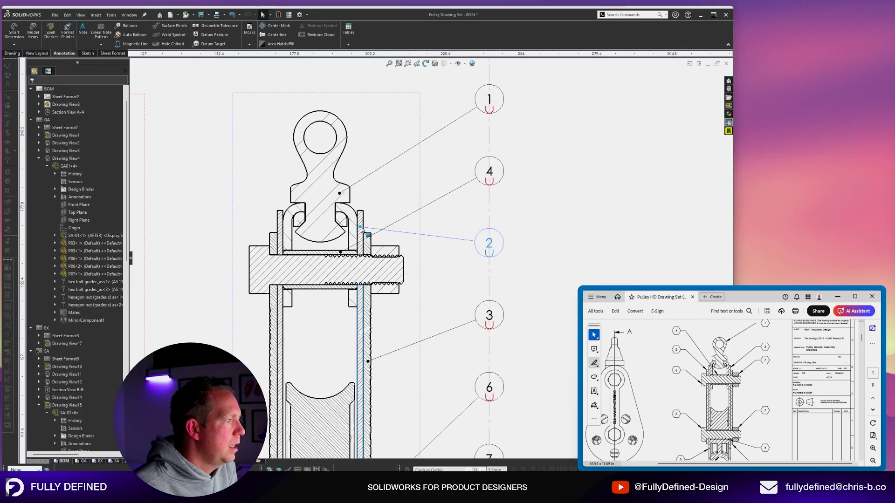
{"action": "left_click_drag", "start_coordinate": [488, 246], "coordinate": [488, 176]}
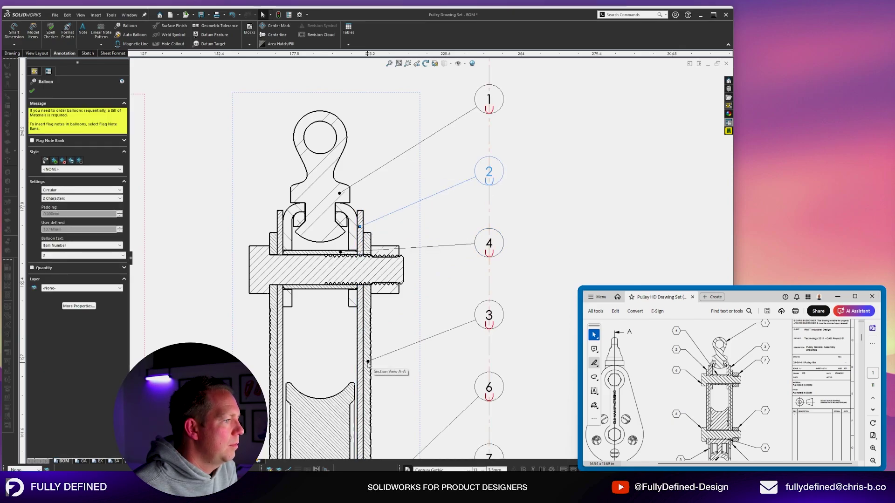
{"action": "left_click_drag", "start_coordinate": [368, 362], "coordinate": [368, 245]}
{"action": "left_click_drag", "start_coordinate": [490, 318], "coordinate": [493, 253]}
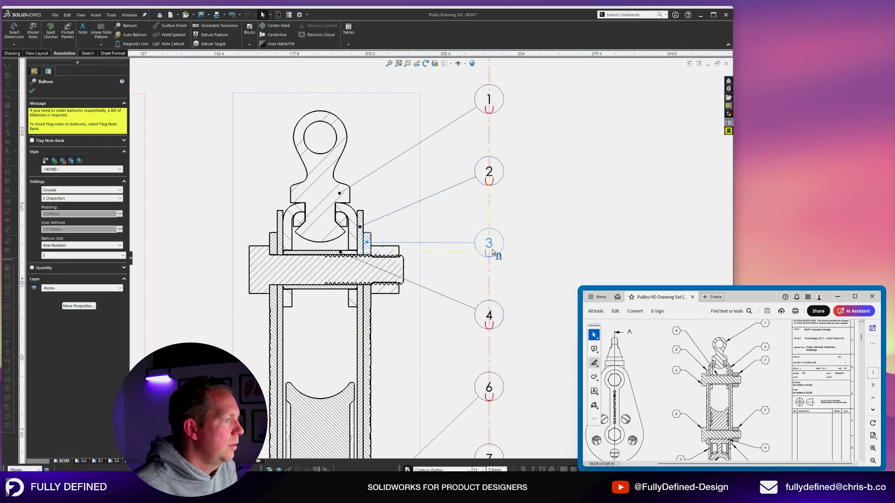
Re-attach balloon 4's leader to the lower tube and balloon 5's leader onto the pulley.
{"action": "left_click_drag", "start_coordinate": [341, 253], "coordinate": [339, 290]}
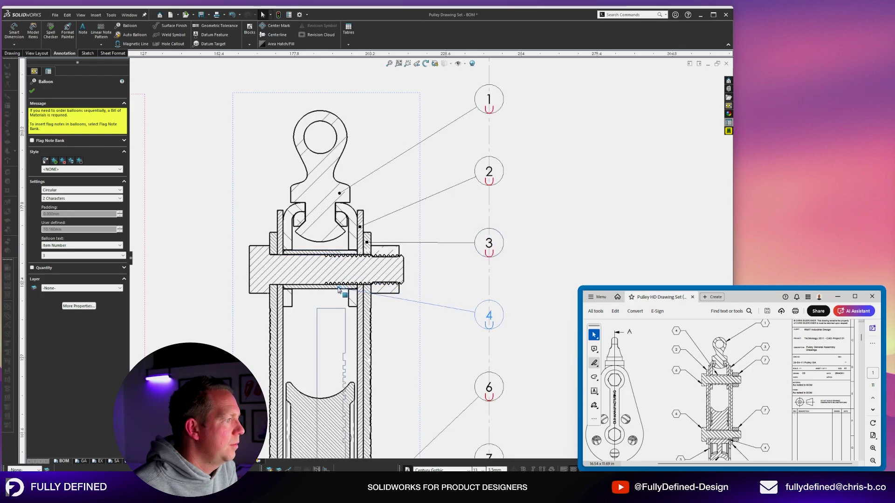
{"action": "scroll", "coordinate": [338, 289], "scroll_direction": "up", "scroll_amount": 5}
{"action": "scroll", "coordinate": [349, 414], "scroll_direction": "down", "scroll_amount": 6}
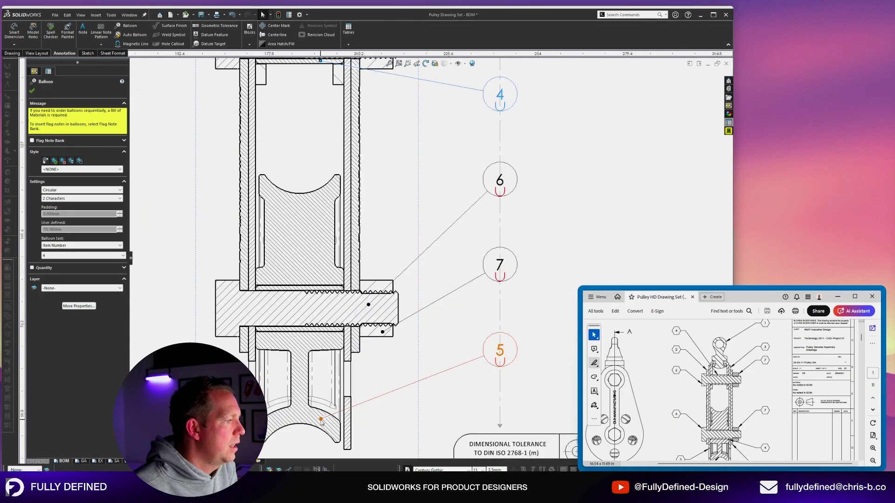
{"action": "left_click_drag", "start_coordinate": [323, 419], "coordinate": [321, 228]}
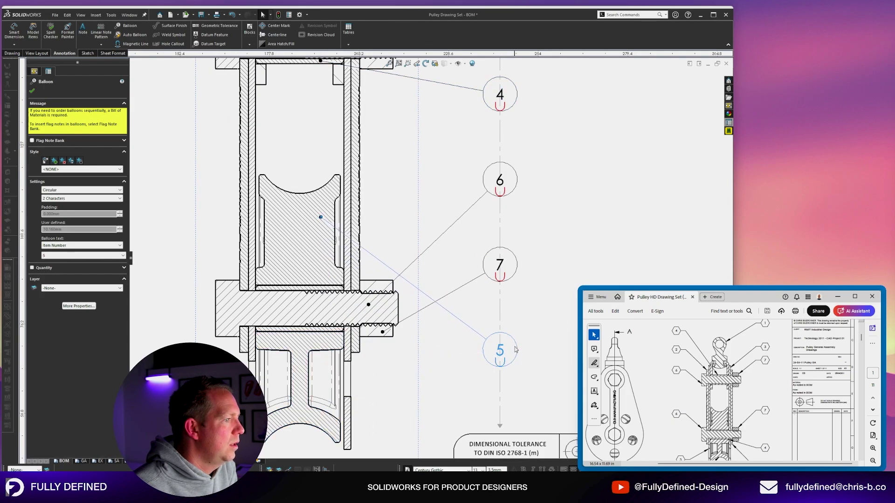
{"action": "scroll", "coordinate": [441, 316], "scroll_direction": "up", "scroll_amount": 5}
Nudge the balloon column into its final position and view the whole sheet.
{"action": "left_click", "coordinate": [465, 232]}
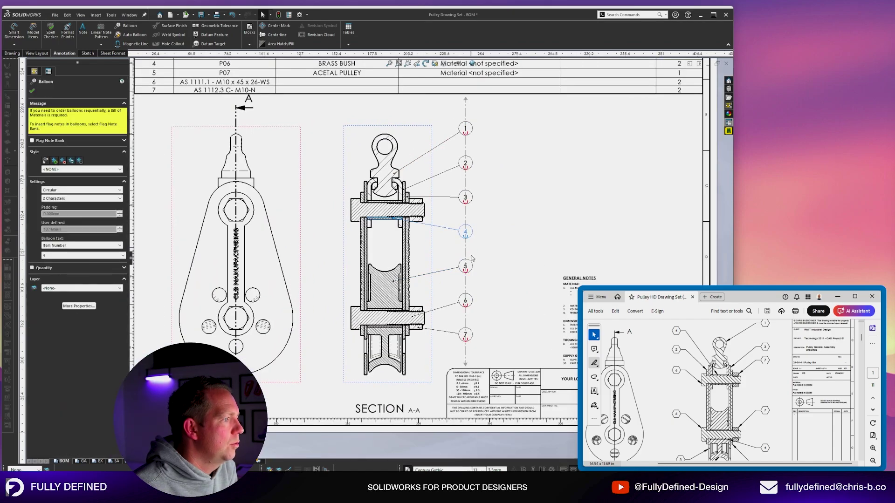
{"action": "left_click_drag", "start_coordinate": [465, 249], "coordinate": [458, 256]}
{"action": "left_click", "coordinate": [535, 209]}
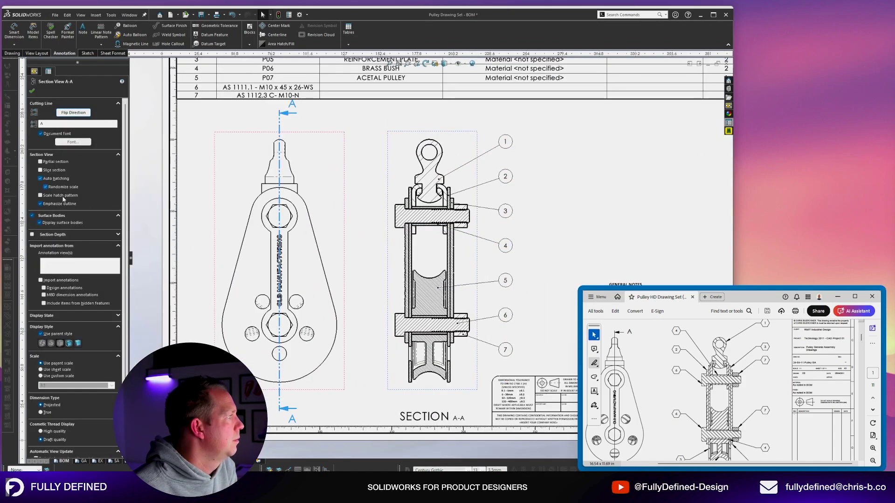
{"action": "left_click", "coordinate": [598, 192]}
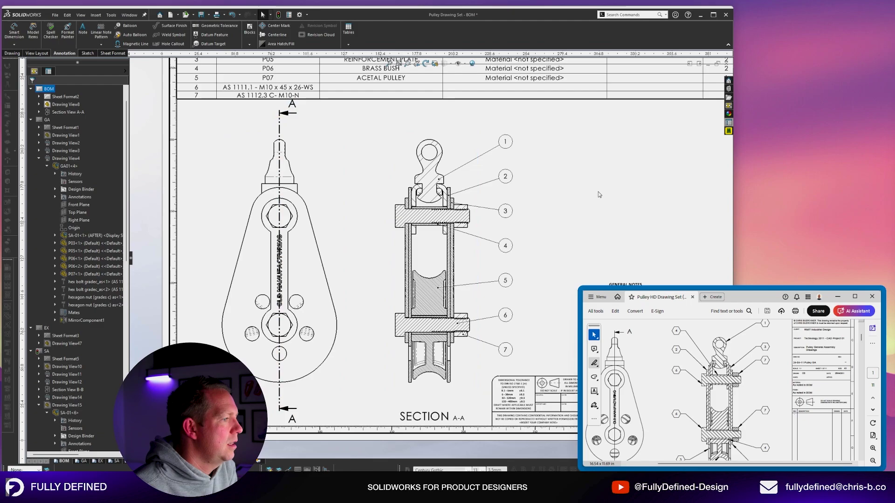
{"action": "key", "text": "f"}
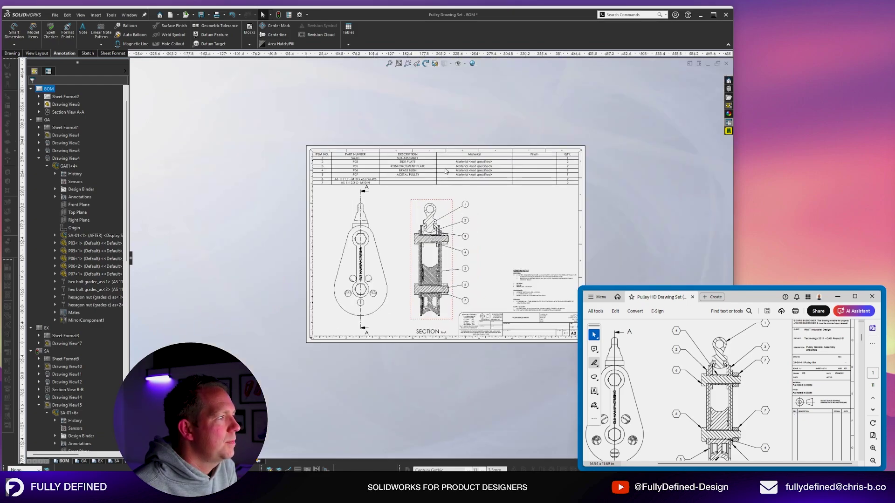
{"action": "scroll", "coordinate": [466, 334], "scroll_direction": "down", "scroll_amount": 2}
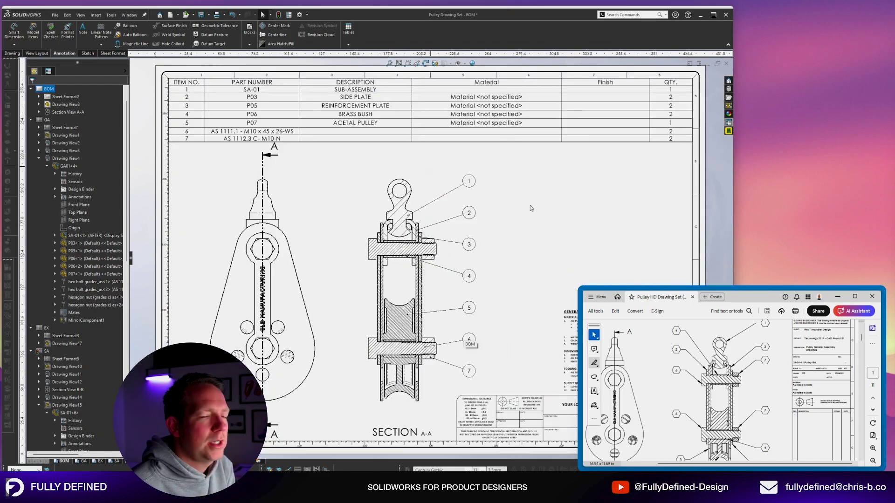
Save, then set item 7's BOM Description to M10 NUT, breaking the property link.
{"action": "key", "text": "ctrl+s"}
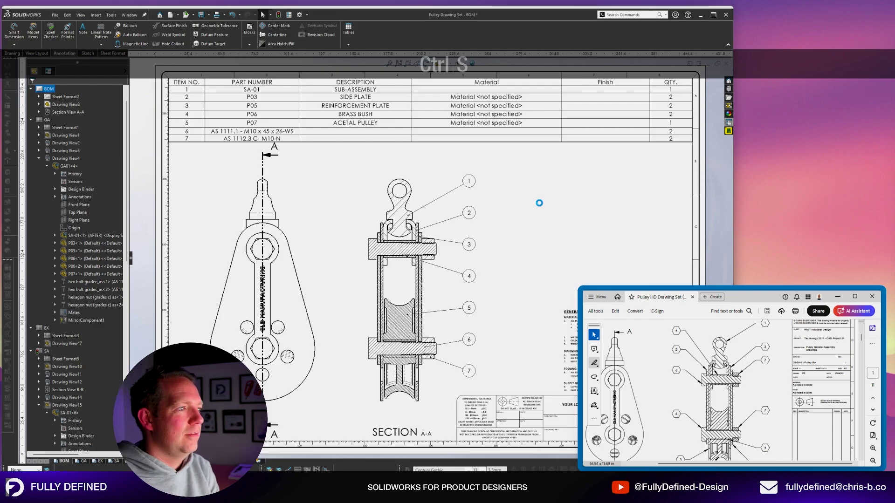
{"action": "scroll", "coordinate": [307, 220], "scroll_direction": "down", "scroll_amount": 1}
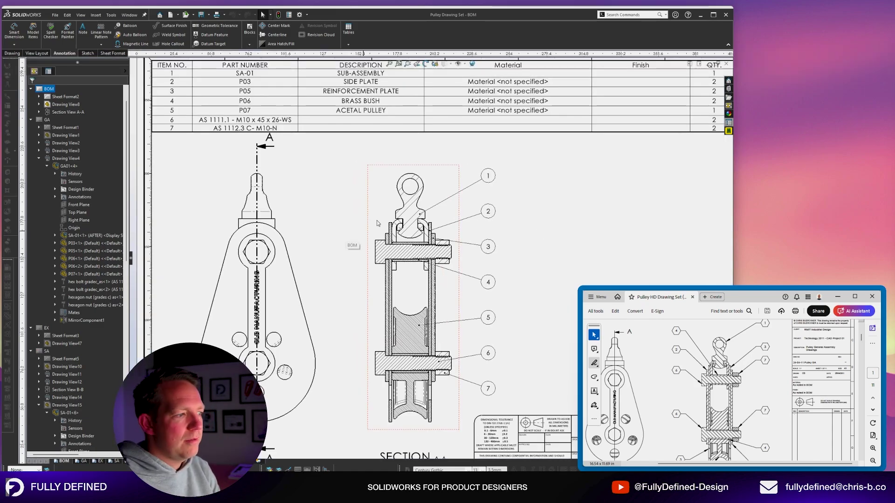
{"action": "left_click", "coordinate": [374, 130]}
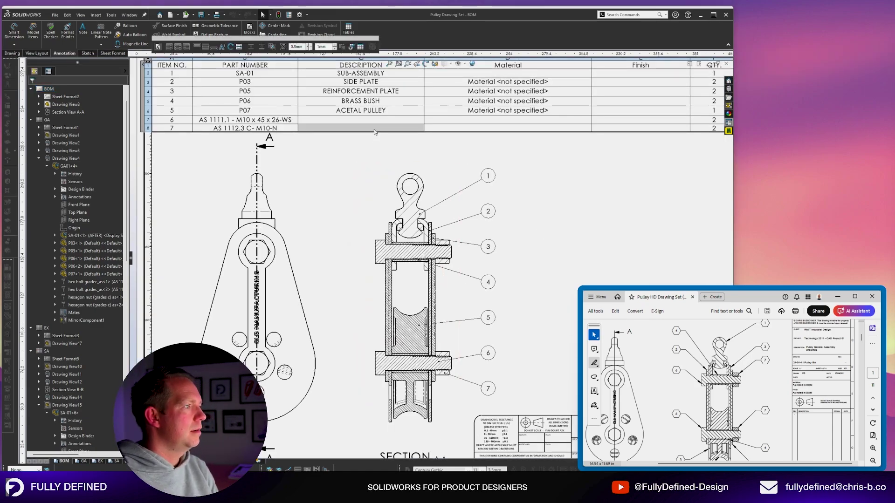
{"action": "type", "text": "M10 NU"}
{"action": "key", "text": "Escape"}
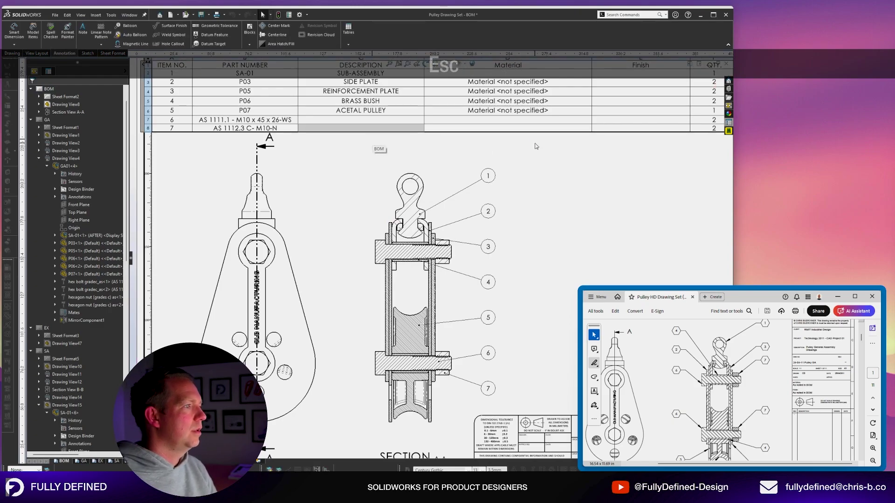
{"action": "left_click", "coordinate": [405, 129]}
{"action": "type", "text": "M"}
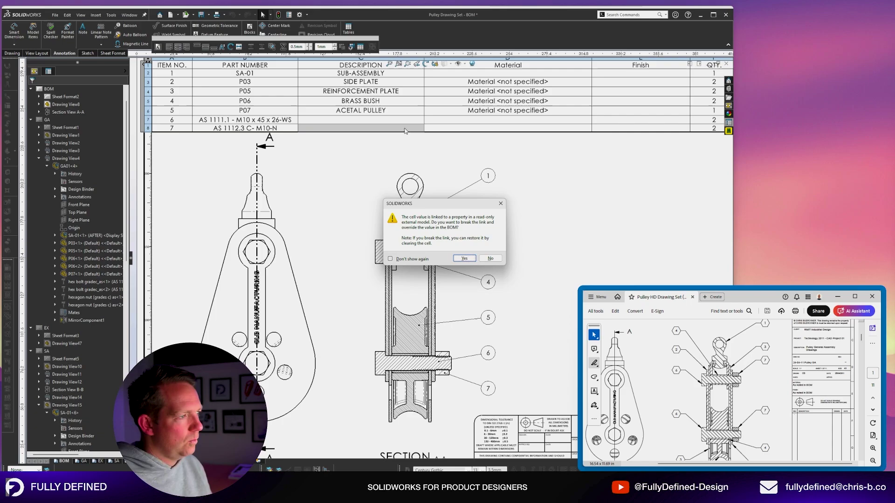
{"action": "left_click", "coordinate": [464, 259]}
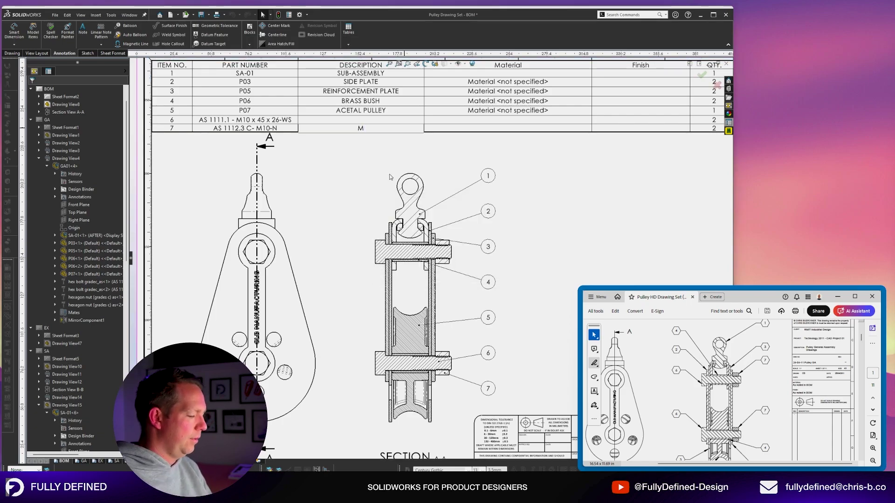
{"action": "type", "text": "M"}
{"action": "key", "text": "BackSpace"}
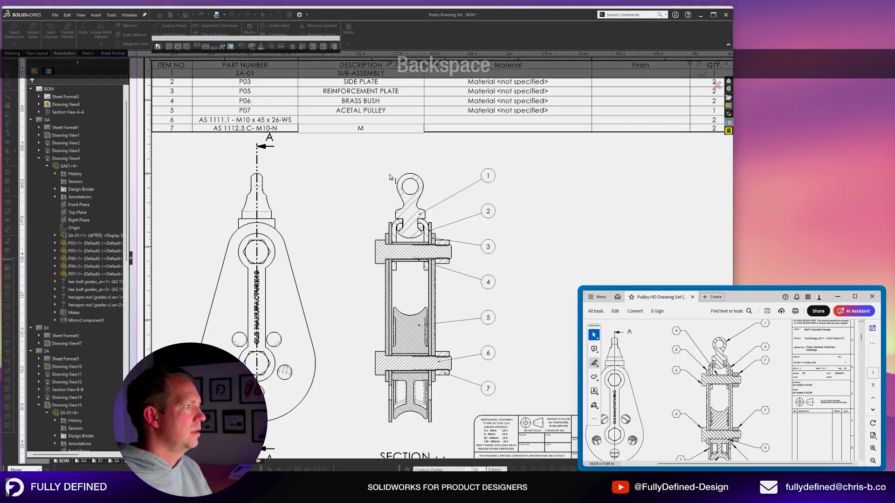
{"action": "type", "text": "10 NUT"}
Set item 6's BOM Description to M10 BOLT, overriding its linked property.
{"action": "left_click", "coordinate": [395, 122]}
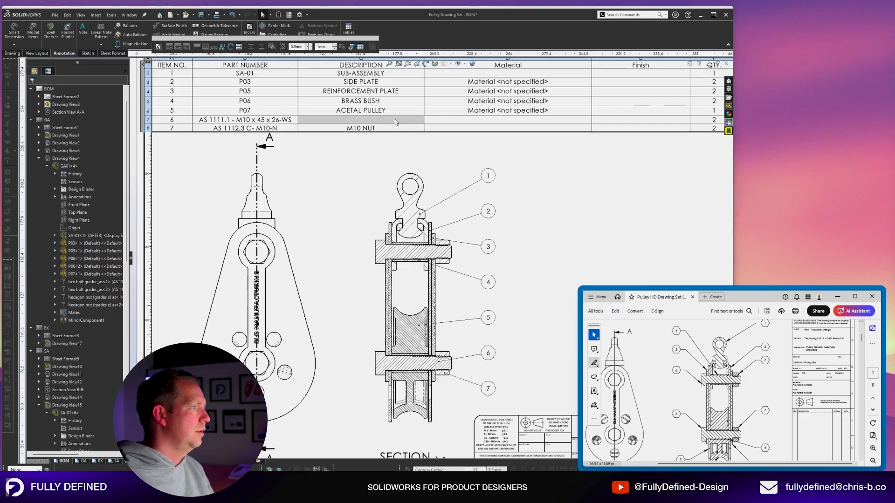
{"action": "type", "text": "M"}
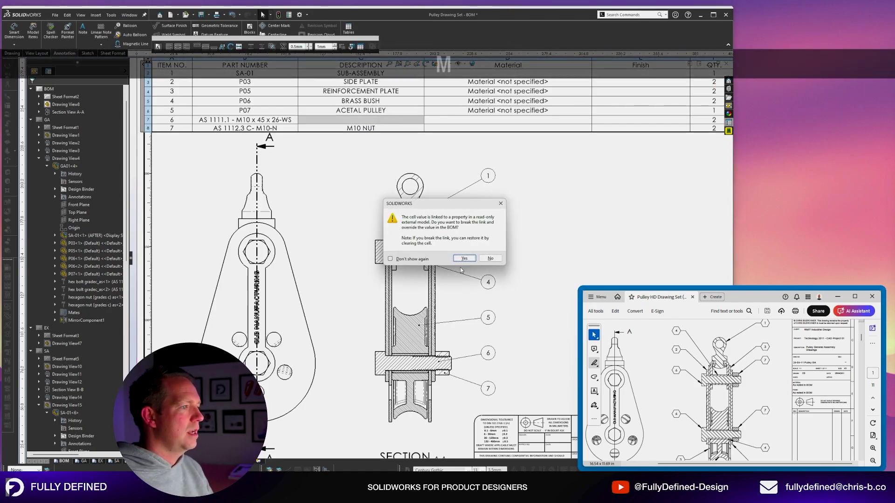
{"action": "left_click", "coordinate": [464, 258]}
{"action": "type", "text": "M"}
{"action": "key", "text": "BackSpace"}
{"action": "type", "text": "10 B"}
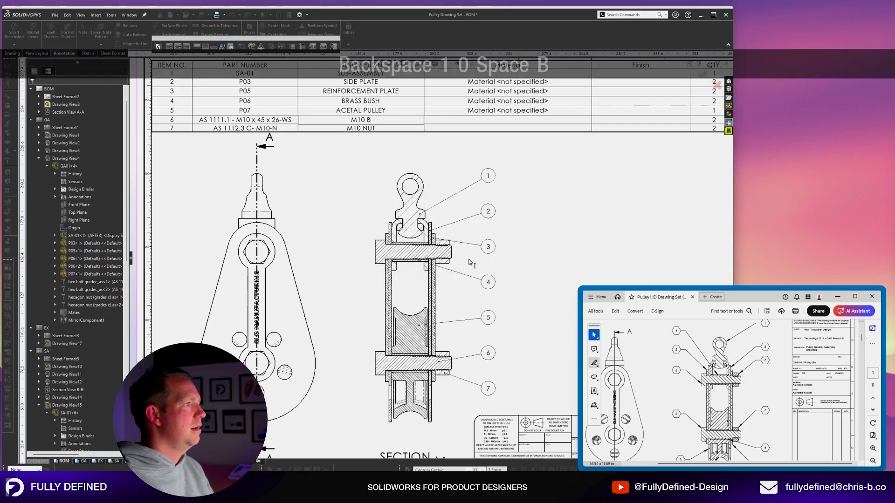
{"action": "type", "text": "OLT"}
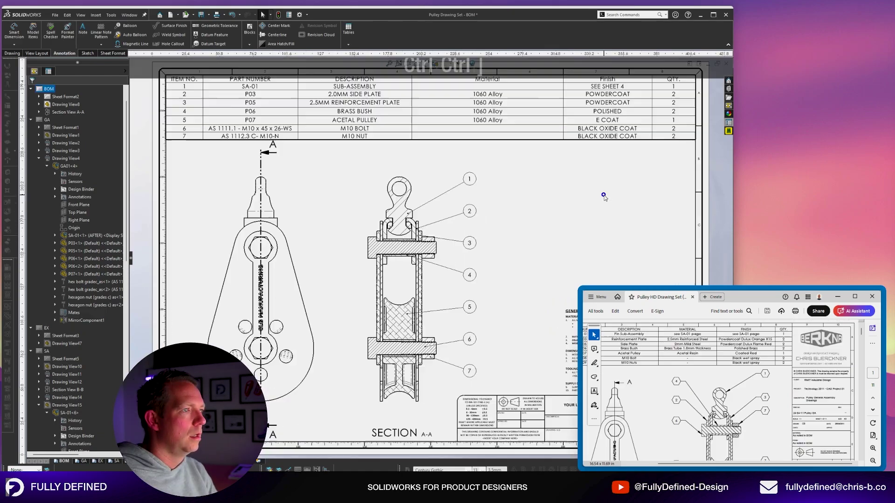
{"action": "key", "text": "f"}
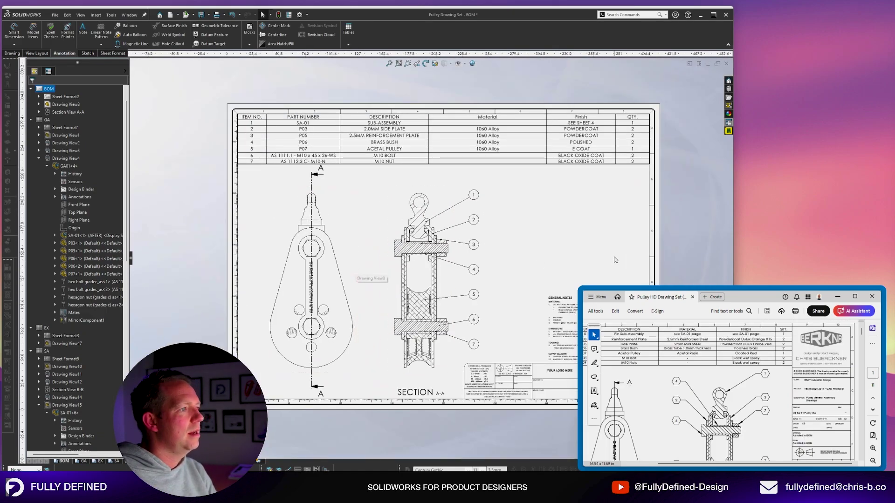
{"action": "left_click", "coordinate": [872, 460]}
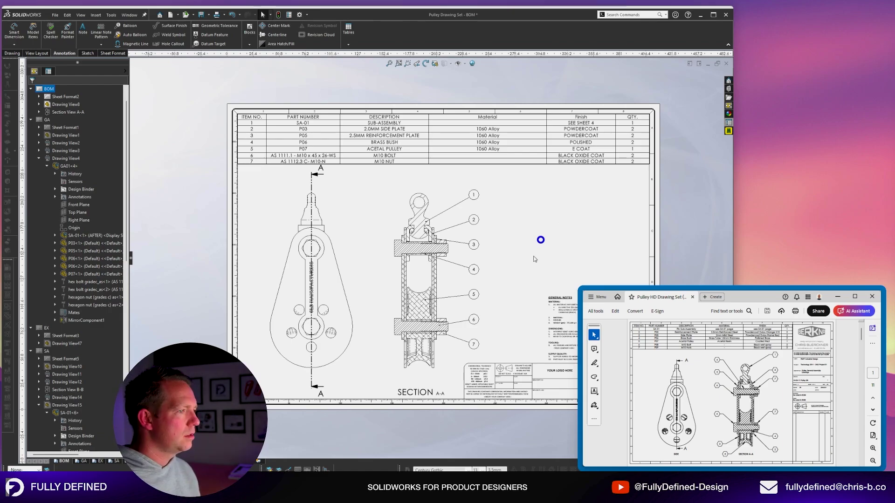
{"action": "scroll", "coordinate": [531, 254], "scroll_direction": "up", "scroll_amount": 3}
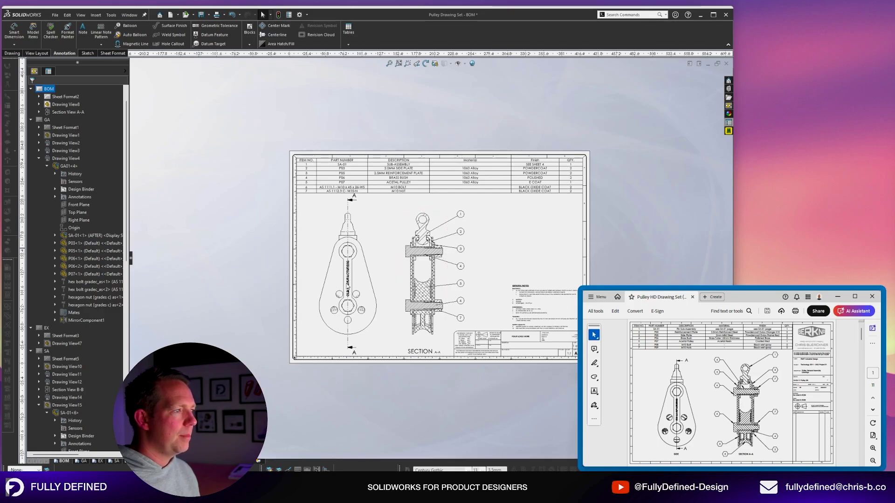
{"action": "scroll", "coordinate": [310, 294], "scroll_direction": "down", "scroll_amount": 2}
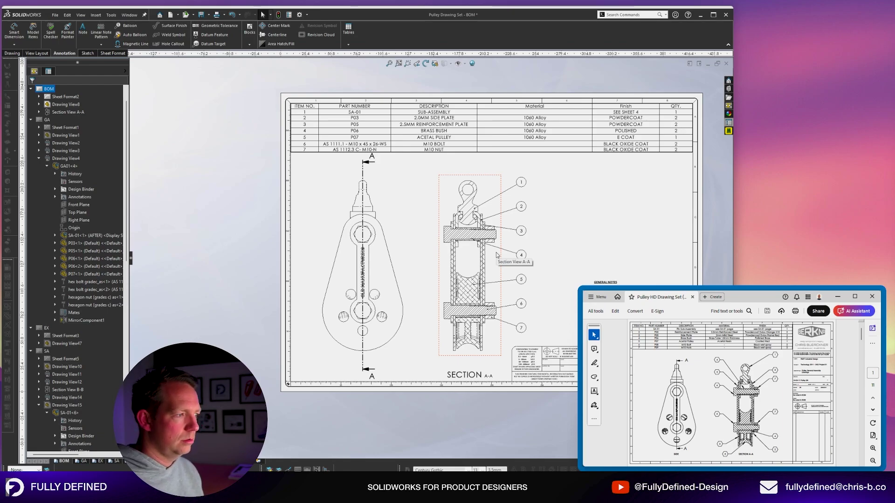
{"action": "scroll", "coordinate": [652, 261], "scroll_direction": "down", "scroll_amount": 1}
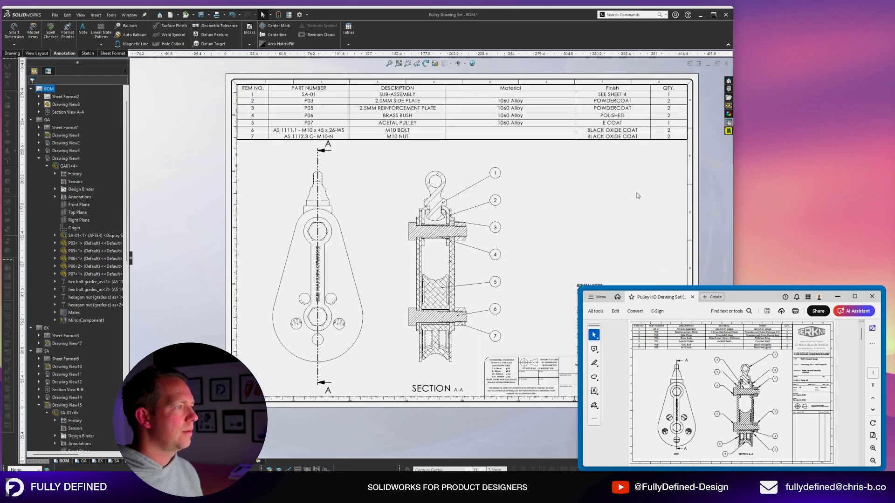
{"action": "scroll", "coordinate": [435, 401], "scroll_direction": "down", "scroll_amount": 2}
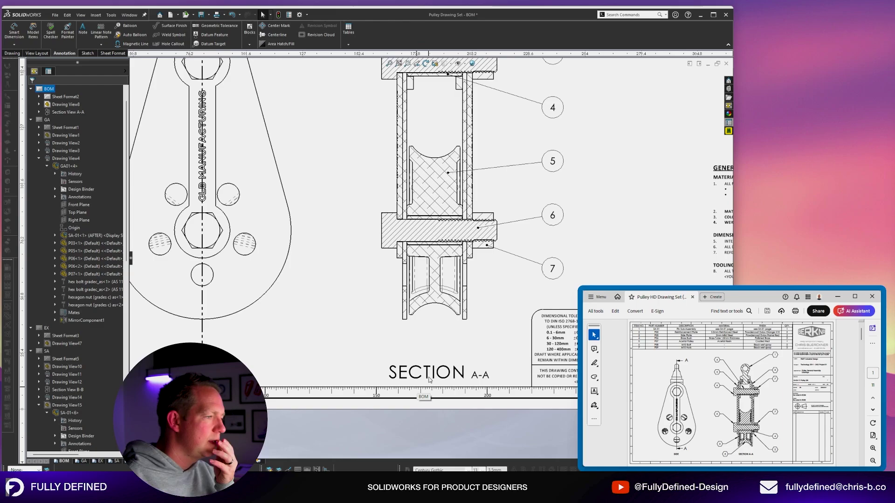
{"action": "scroll", "coordinate": [431, 380], "scroll_direction": "down", "scroll_amount": 3}
{"action": "left_click", "coordinate": [437, 352]}
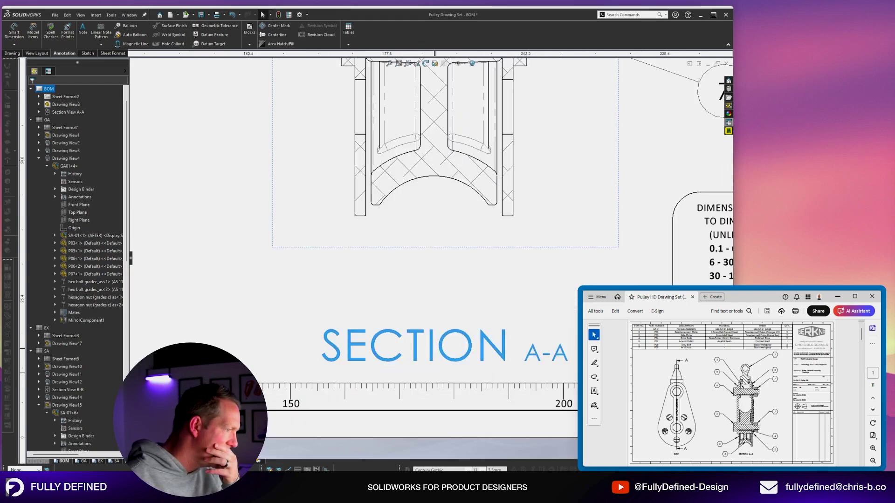
{"action": "double_click", "coordinate": [437, 352]}
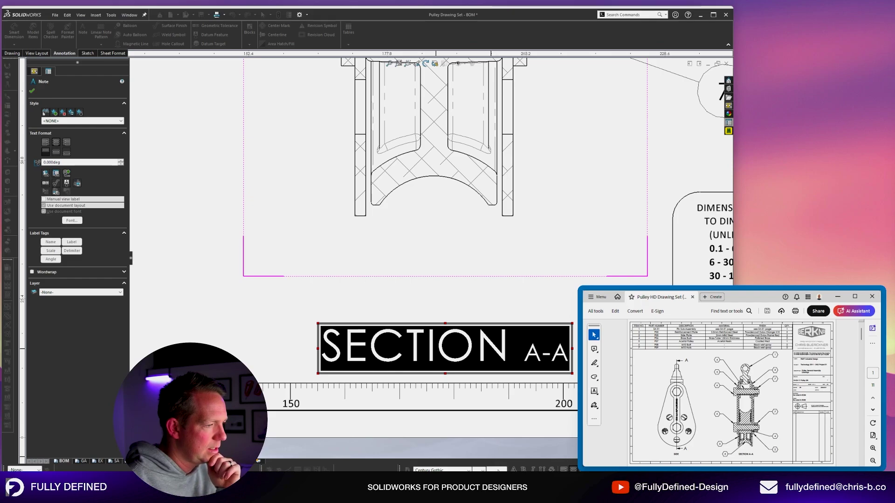
{"action": "double_click", "coordinate": [457, 352]}
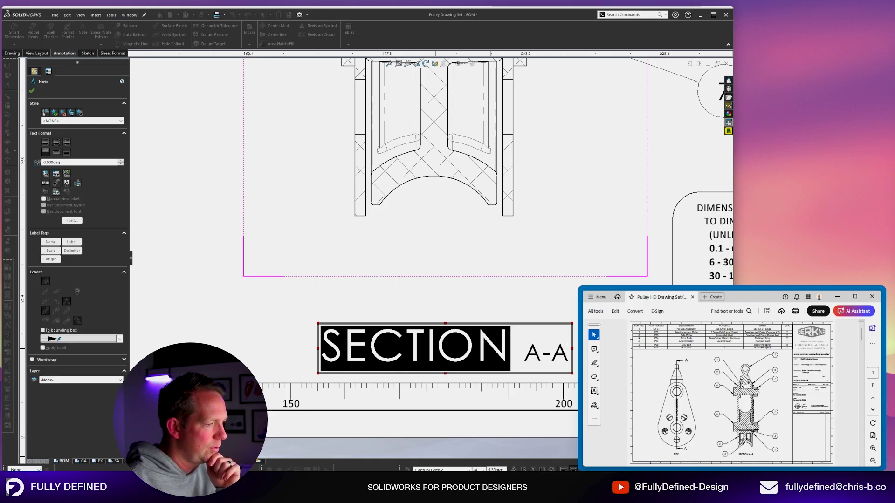
{"action": "left_click", "coordinate": [542, 355]}
{"action": "left_click", "coordinate": [536, 357]}
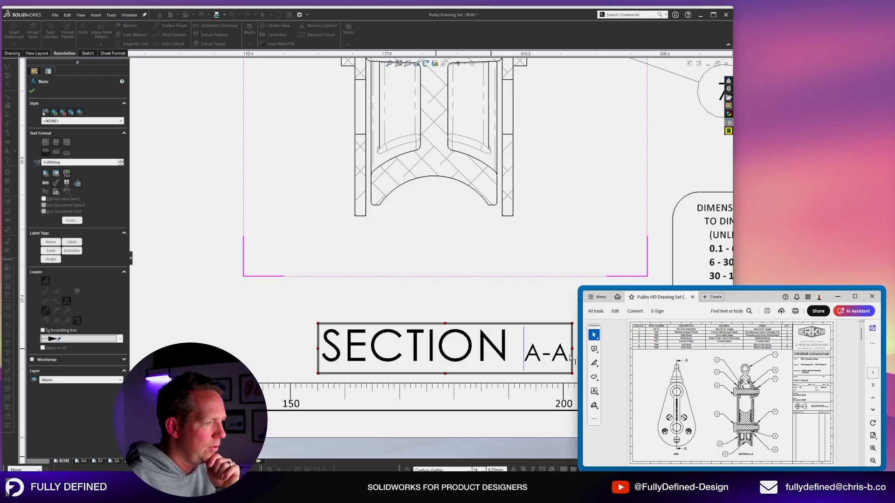
{"action": "left_click", "coordinate": [561, 355]}
{"action": "double_click", "coordinate": [560, 355]}
{"action": "left_click", "coordinate": [603, 118]}
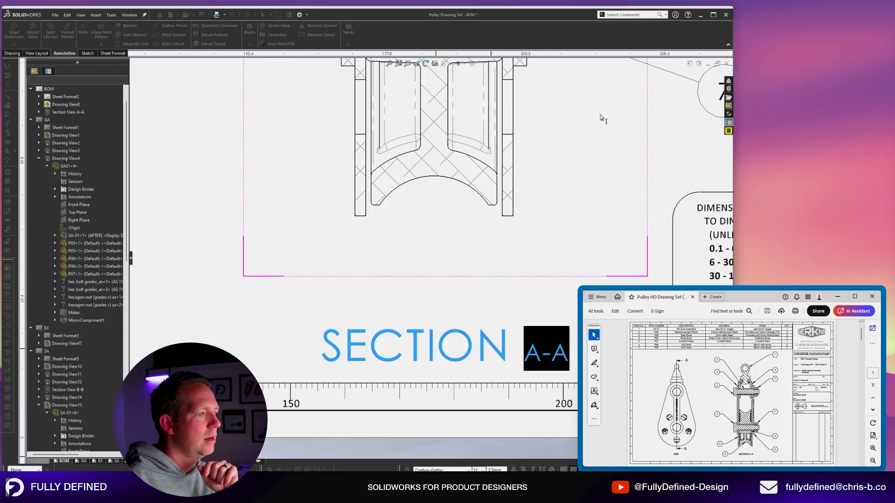
{"action": "key", "text": "f"}
{"action": "scroll", "coordinate": [447, 114], "scroll_direction": "down", "scroll_amount": 1}
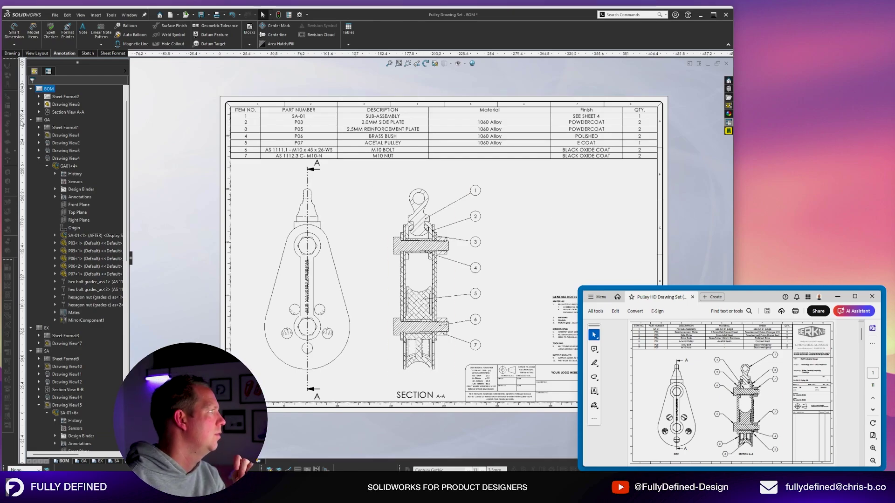
Go to the drawing's Document Properties under Views > Section.
{"action": "scroll", "coordinate": [60, 117], "scroll_direction": "up", "scroll_amount": 2}
{"action": "right_click", "coordinate": [53, 89]}
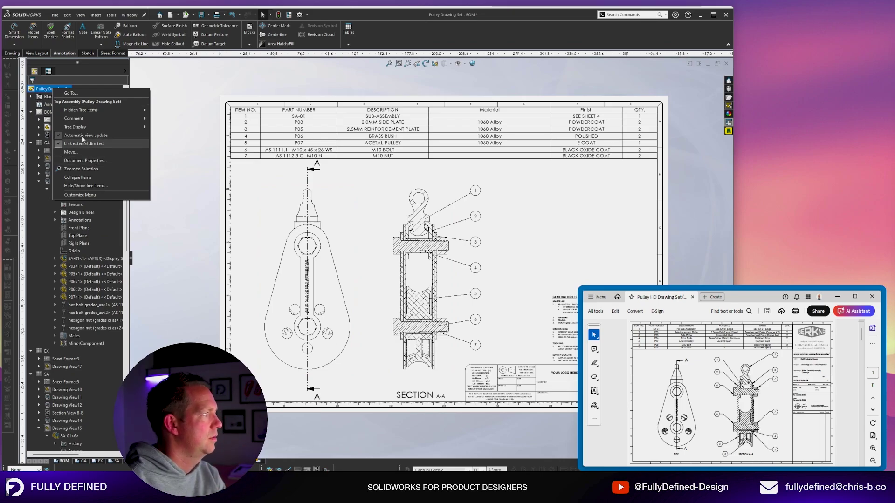
{"action": "right_click", "coordinate": [46, 89]}
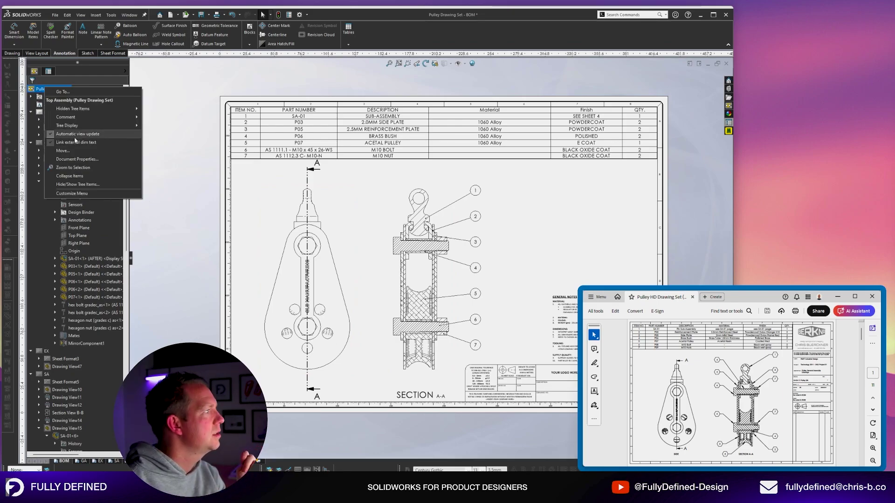
{"action": "left_click", "coordinate": [77, 159]}
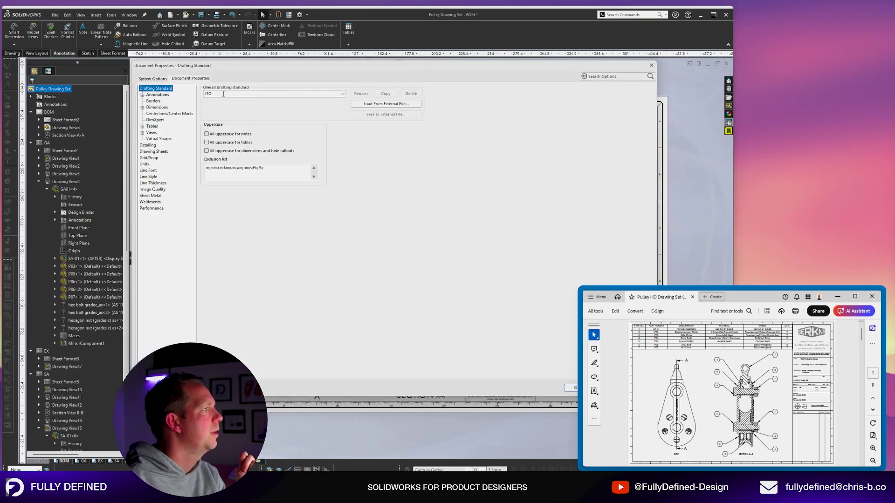
{"action": "left_click", "coordinate": [159, 95]}
{"action": "left_click", "coordinate": [142, 95]}
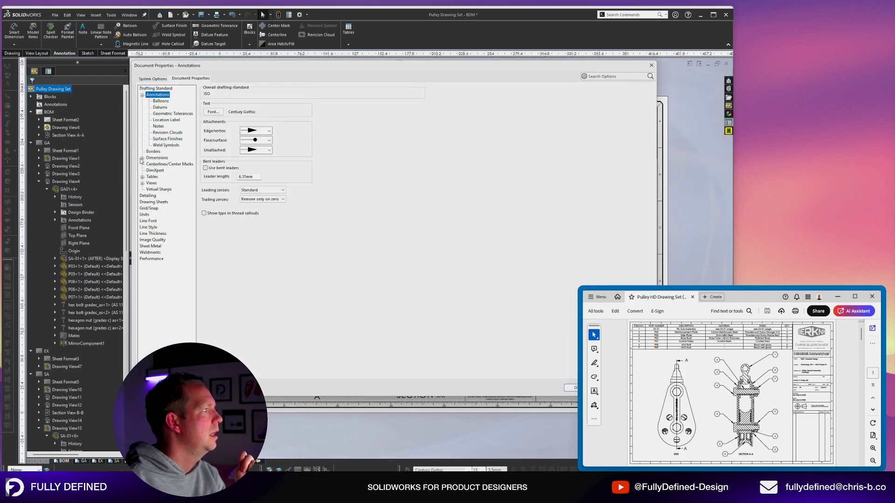
{"action": "left_click", "coordinate": [150, 183]}
{"action": "left_click", "coordinate": [143, 183]}
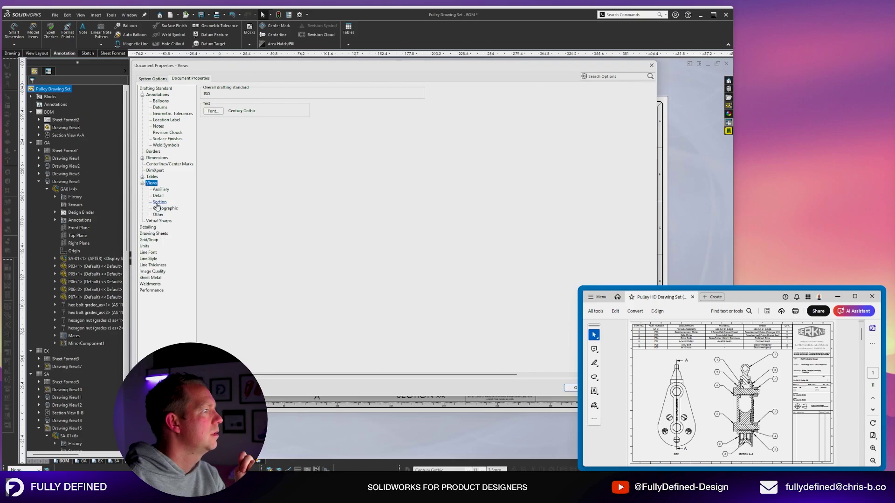
{"action": "left_click", "coordinate": [159, 203]}
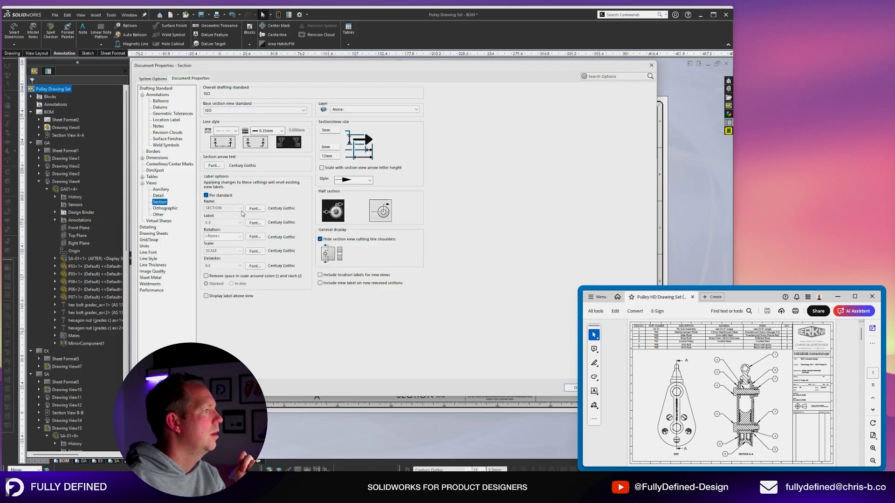
Set the section name, label and rotation text fonts to Century Gothic at 3.5 mm.
{"action": "left_click", "coordinate": [262, 208]}
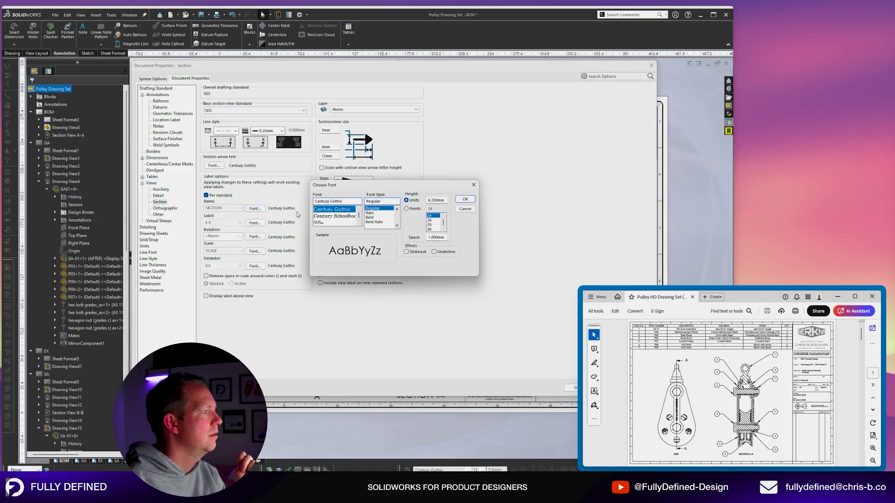
{"action": "double_click", "coordinate": [446, 200]}
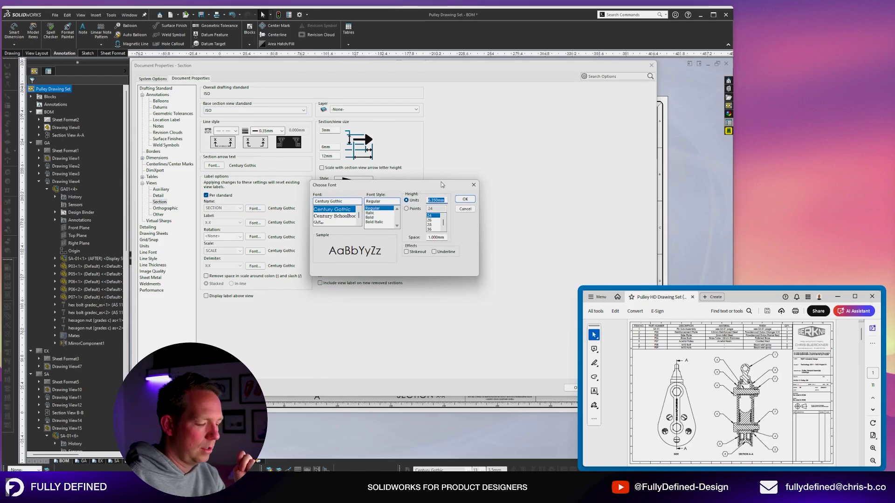
{"action": "key", "text": "Return"}
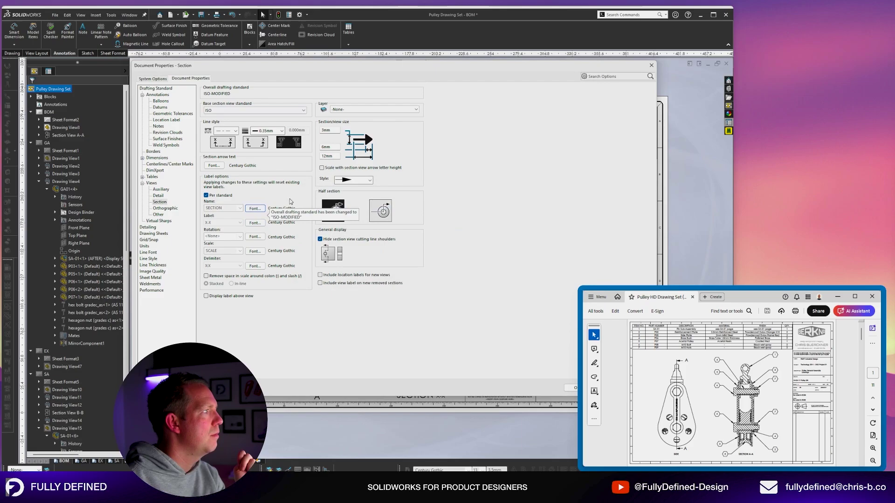
{"action": "left_click", "coordinate": [255, 223]}
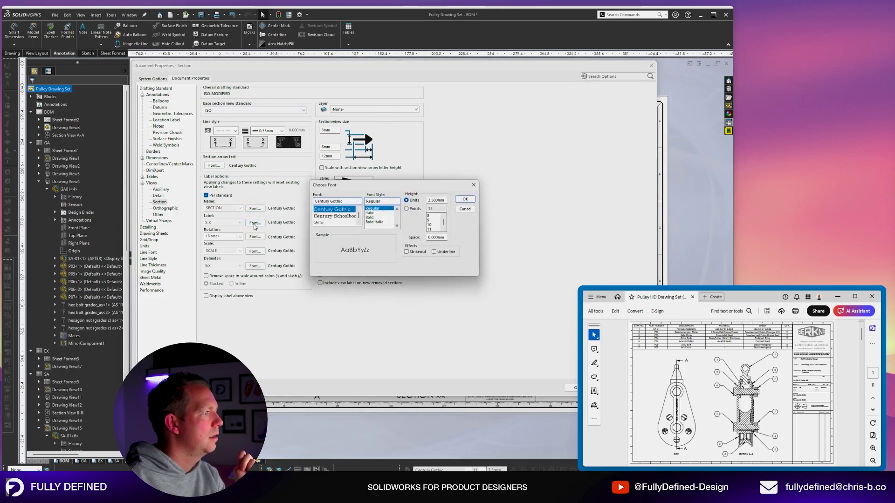
{"action": "left_click", "coordinate": [466, 199]}
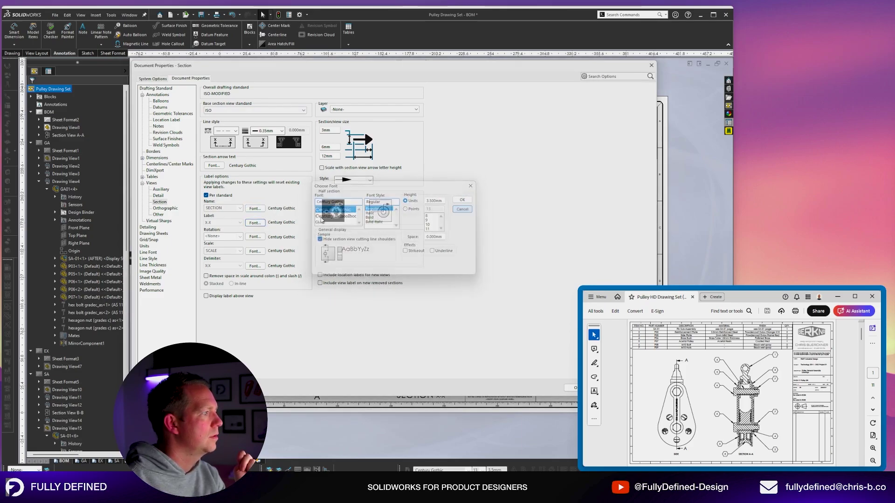
{"action": "left_click", "coordinate": [255, 237]}
{"action": "left_click", "coordinate": [462, 199]}
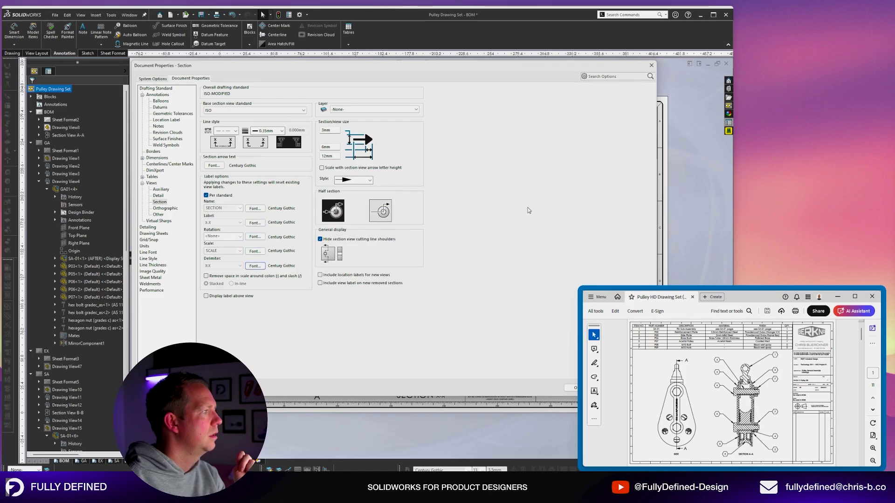
Set the detail view name text height to 3.5 and confirm the label and scale fonts.
{"action": "left_click", "coordinate": [159, 196]}
{"action": "left_click", "coordinate": [255, 196]}
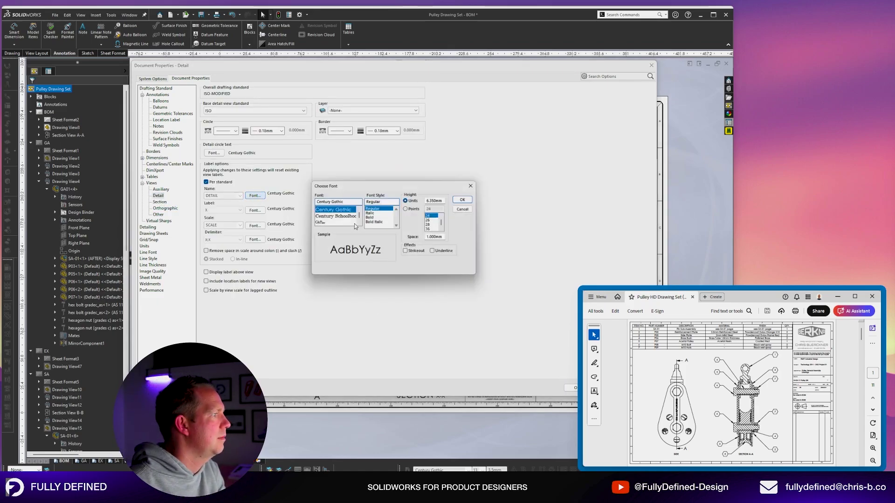
{"action": "type", "text": "3.5"}
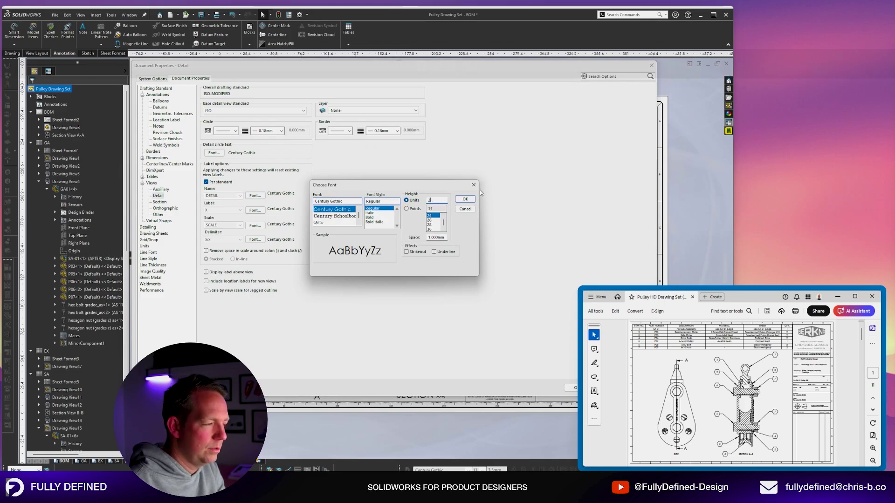
{"action": "left_click", "coordinate": [466, 201]}
{"action": "left_click", "coordinate": [256, 211]}
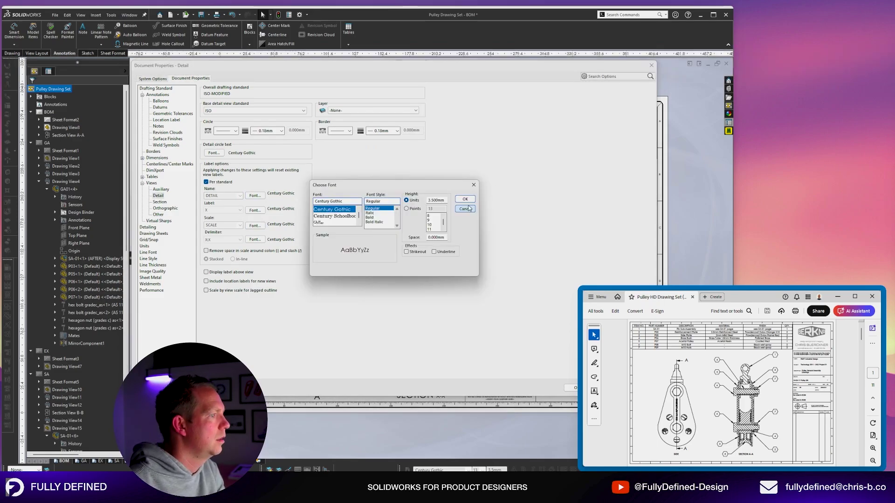
{"action": "left_click", "coordinate": [465, 209]}
{"action": "left_click", "coordinate": [258, 226]}
{"action": "left_click", "coordinate": [454, 201]}
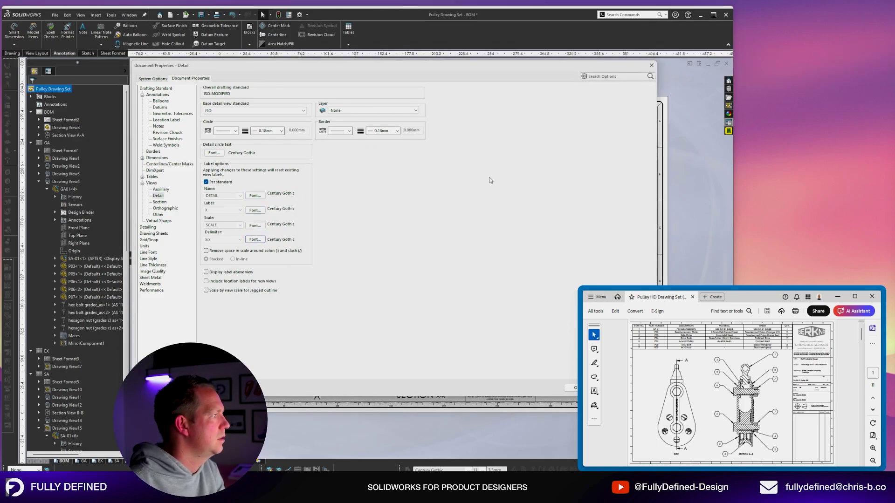
Check the Annotations and Notes text fonts.
{"action": "left_click", "coordinate": [161, 96]}
{"action": "left_click", "coordinate": [217, 113]}
{"action": "left_click", "coordinate": [462, 200]}
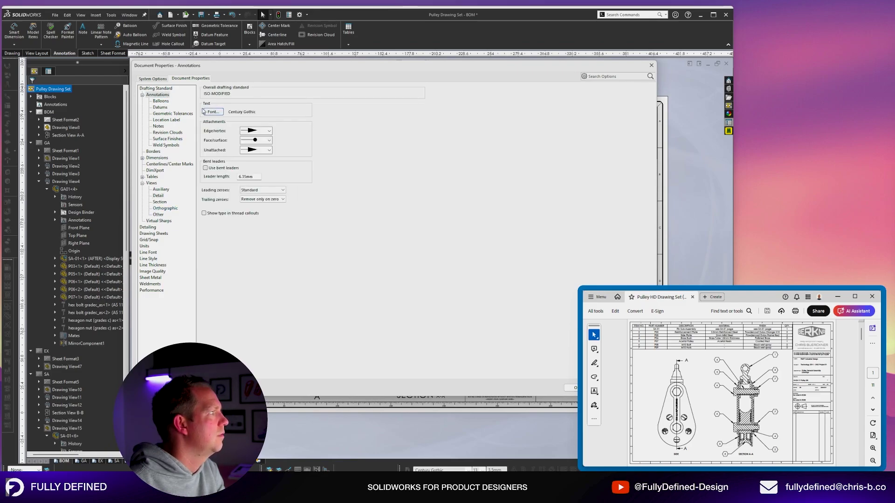
{"action": "left_click", "coordinate": [159, 126]}
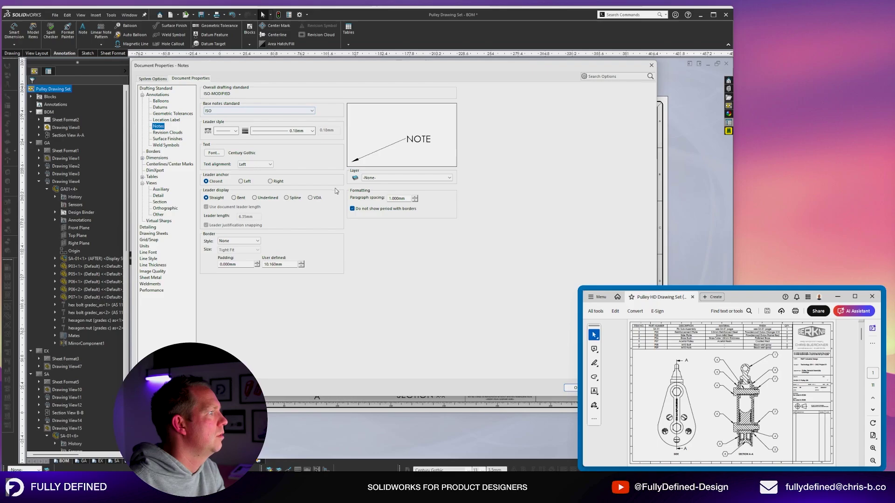
{"action": "left_click", "coordinate": [221, 153]}
{"action": "left_click", "coordinate": [462, 200]}
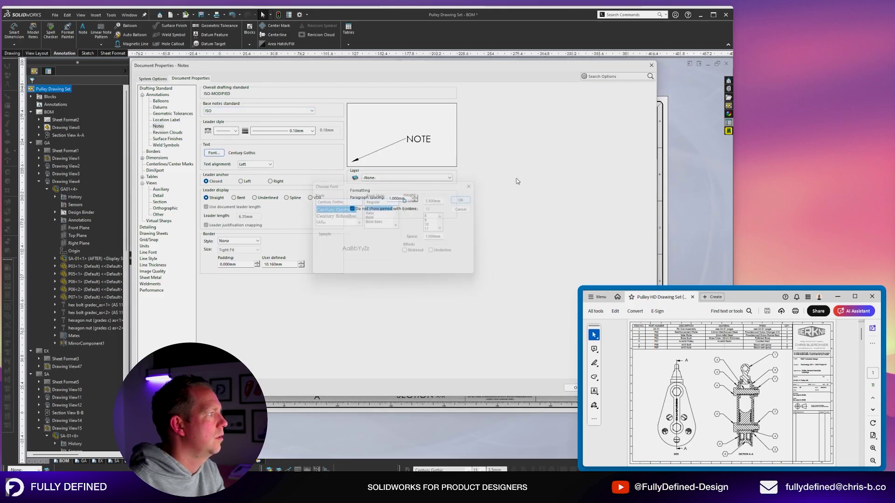
Apply and close Document Properties, then select section line A.
{"action": "left_click_drag", "start_coordinate": [494, 66], "coordinate": [490, 87]}
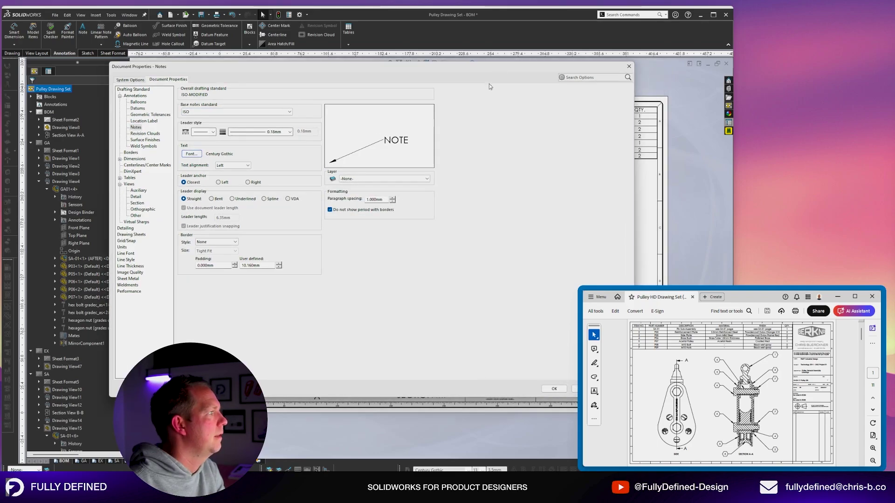
{"action": "left_click", "coordinate": [137, 204]}
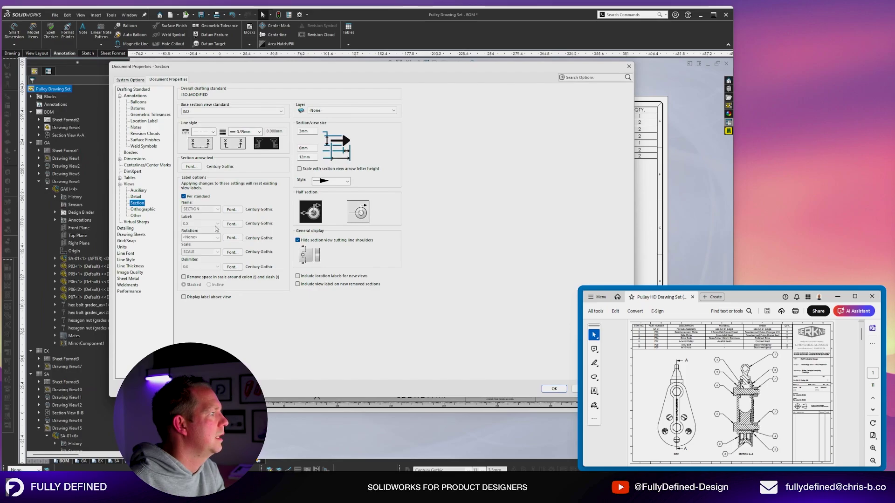
{"action": "left_click_drag", "start_coordinate": [464, 70], "coordinate": [414, 61]}
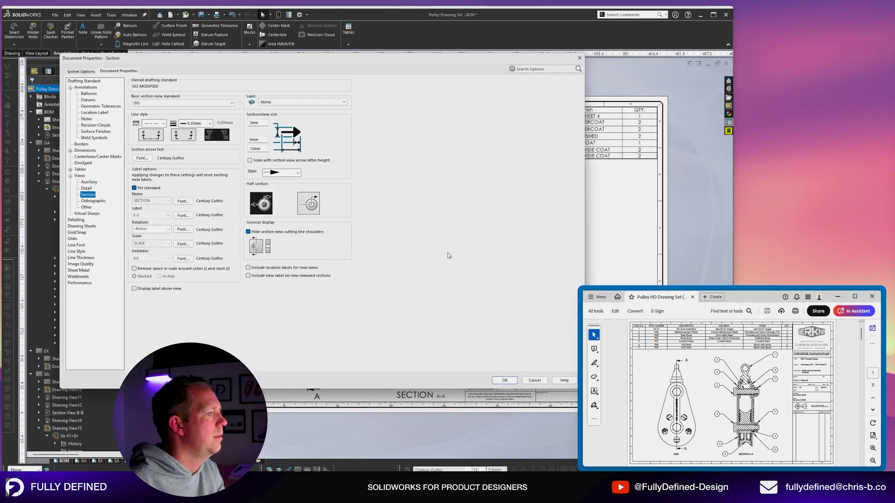
{"action": "left_click", "coordinate": [504, 380]}
{"action": "left_click", "coordinate": [319, 167]}
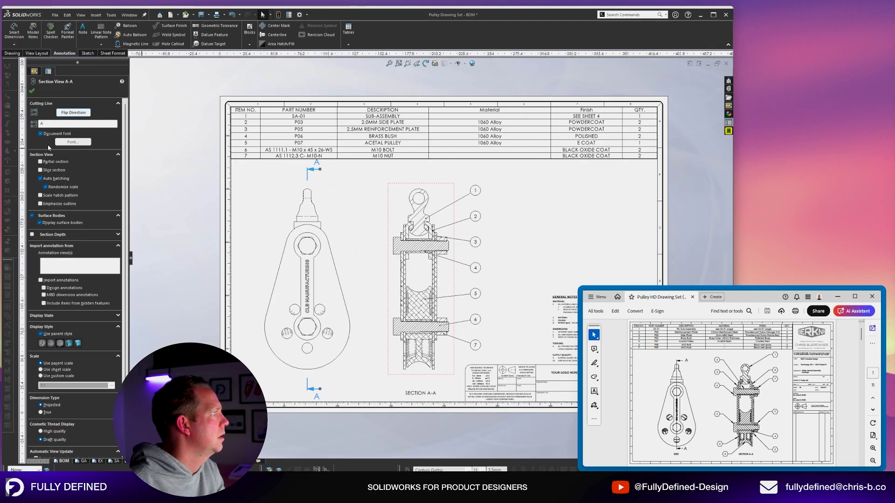
Set the section arrow text height to 3.5 mm in Document Properties > Views > Section.
{"action": "left_click", "coordinate": [32, 91]}
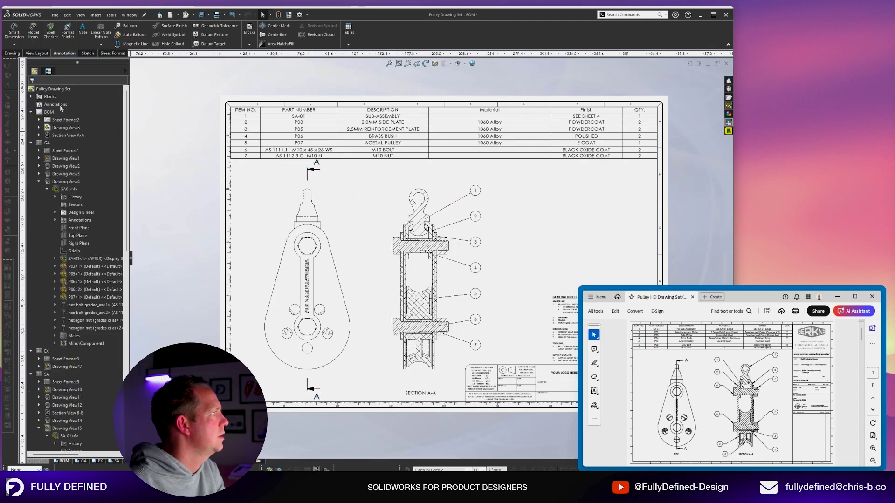
{"action": "right_click", "coordinate": [53, 89]}
{"action": "left_click", "coordinate": [83, 161]}
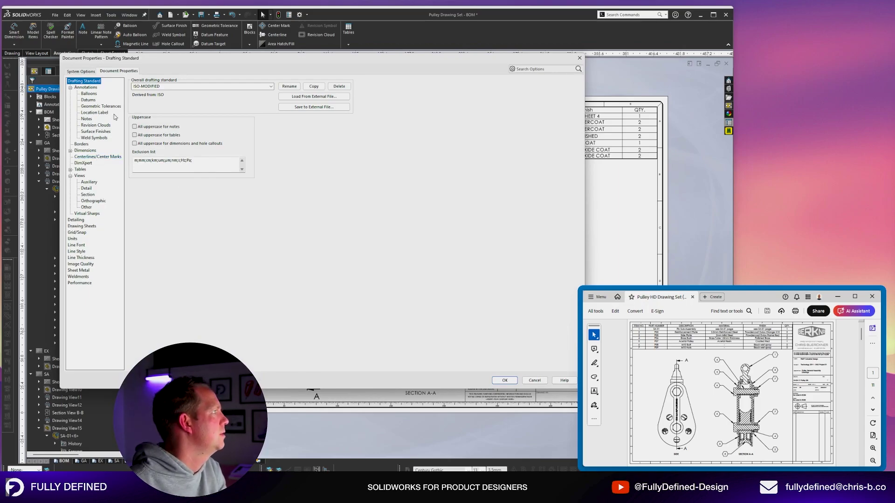
{"action": "left_click", "coordinate": [80, 175]}
{"action": "left_click", "coordinate": [88, 195]}
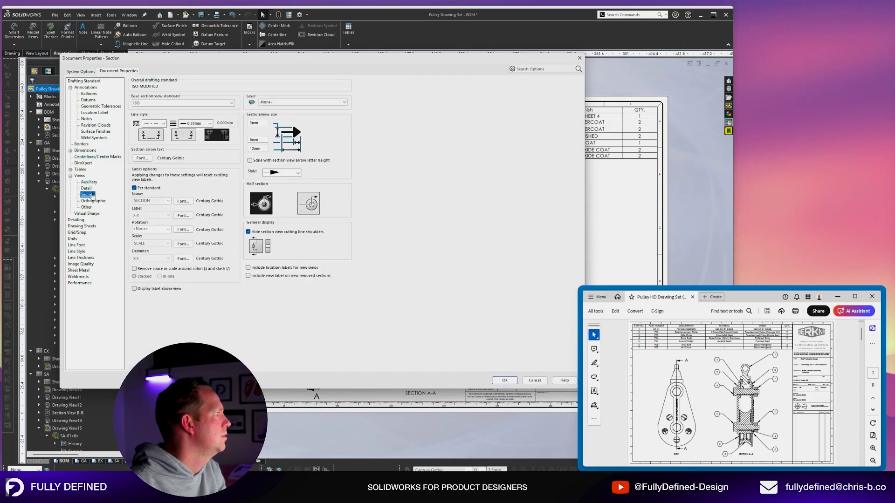
{"action": "left_click", "coordinate": [142, 158]}
{"action": "type", "text": "3.5"}
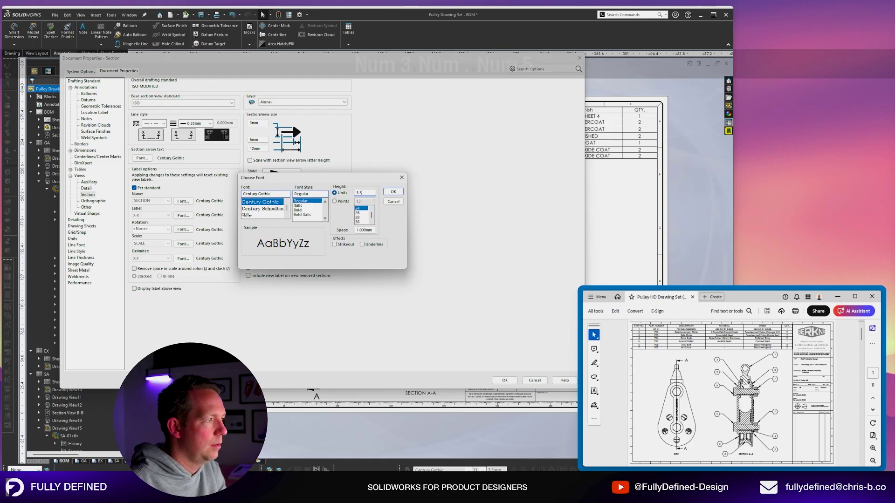
{"action": "key", "text": "Return"}
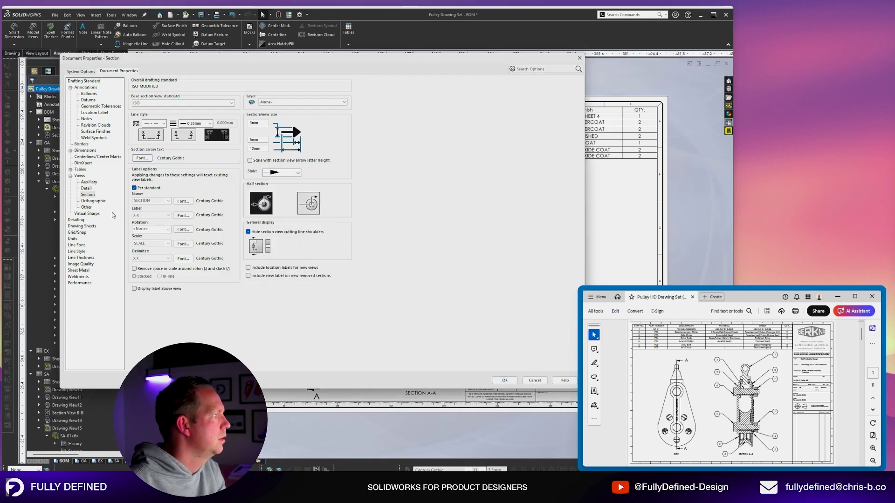
Set the detail circle text height to 3.5 mm and apply the changes.
{"action": "left_click", "coordinate": [86, 188]}
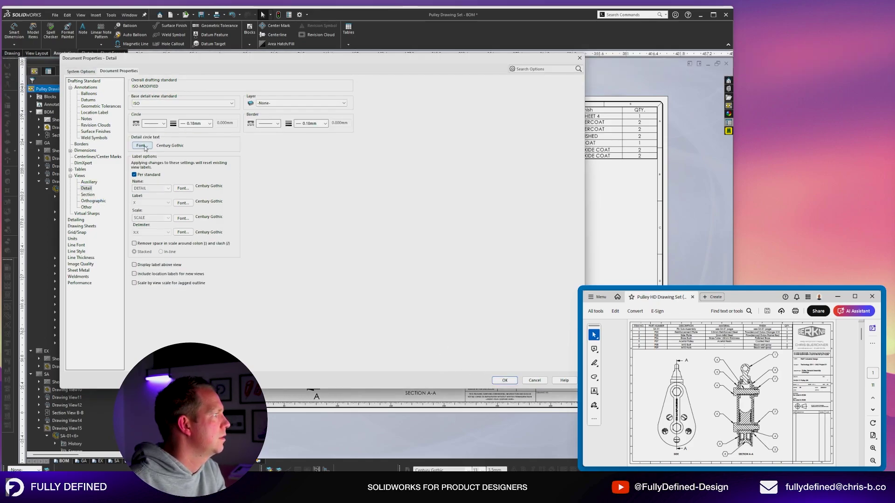
{"action": "left_click", "coordinate": [142, 146]}
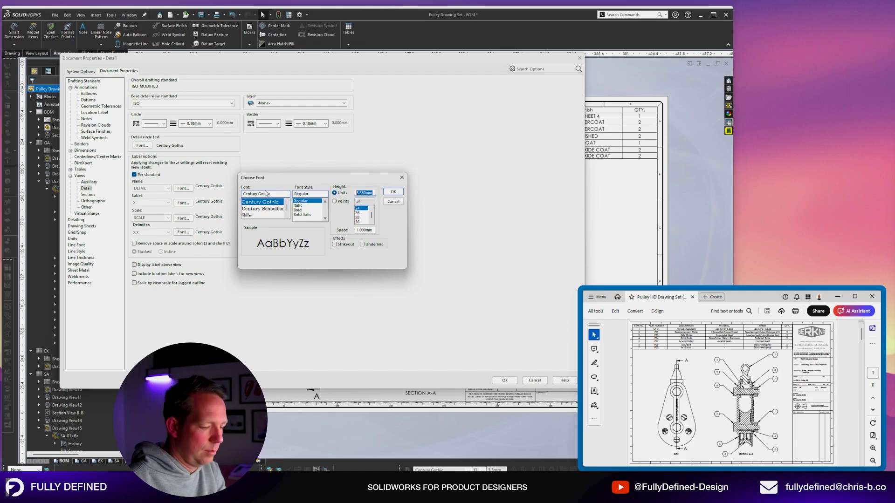
{"action": "type", "text": "3.5"}
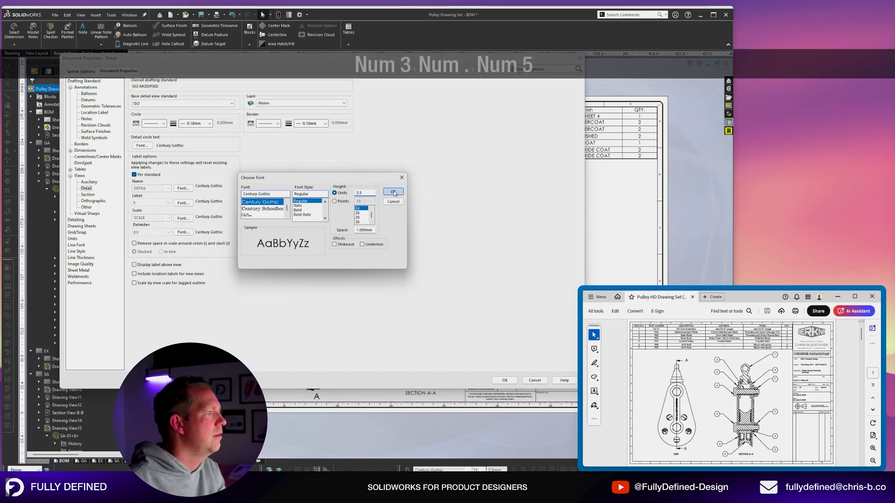
{"action": "left_click", "coordinate": [393, 192]}
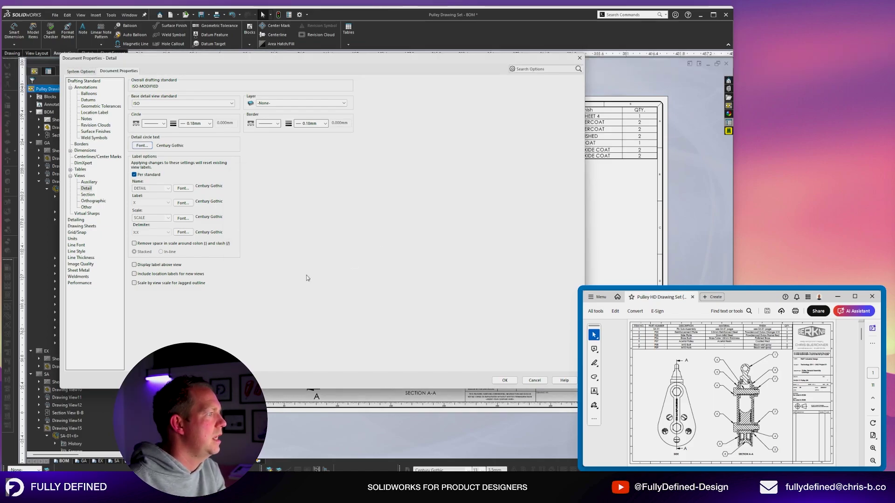
{"action": "left_click", "coordinate": [504, 380]}
Drag the SECTION A-A label up, closer beneath the pulley section view.
{"action": "scroll", "coordinate": [469, 352], "scroll_direction": "down", "scroll_amount": 1}
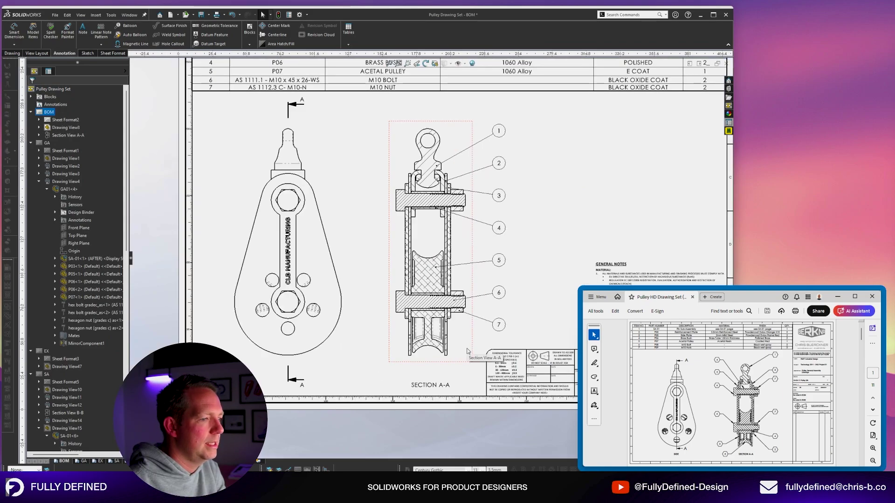
{"action": "scroll", "coordinate": [373, 321], "scroll_direction": "up", "scroll_amount": 2}
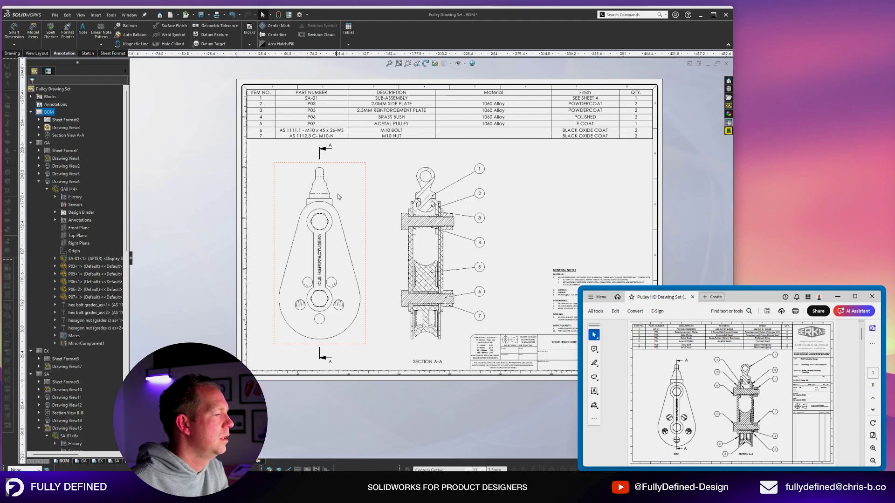
{"action": "scroll", "coordinate": [526, 254], "scroll_direction": "up", "scroll_amount": 2}
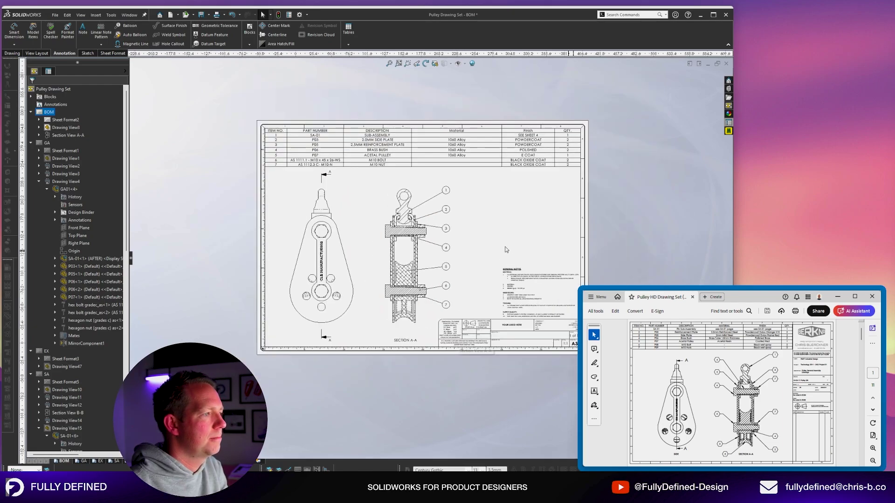
{"action": "scroll", "coordinate": [507, 251], "scroll_direction": "down", "scroll_amount": 4}
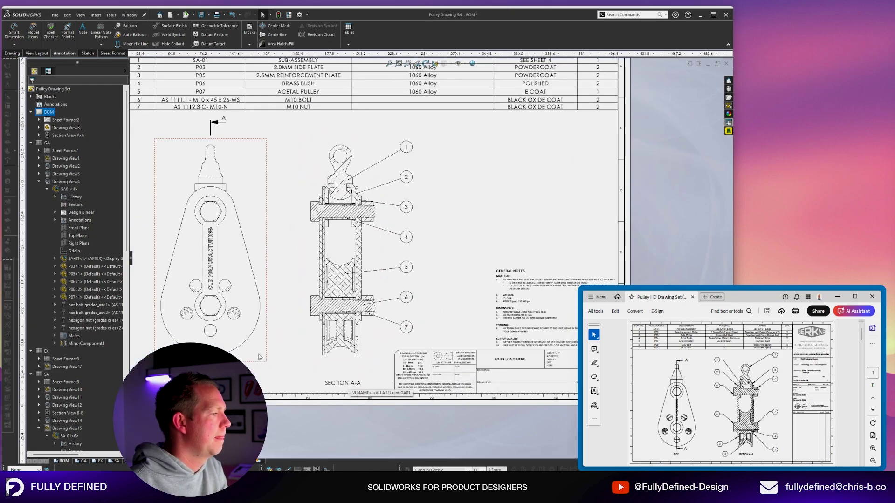
{"action": "scroll", "coordinate": [357, 368], "scroll_direction": "down", "scroll_amount": 2}
{"action": "left_click_drag", "start_coordinate": [408, 385], "coordinate": [407, 367]}
{"action": "scroll", "coordinate": [405, 363], "scroll_direction": "up", "scroll_amount": 3}
{"action": "scroll", "coordinate": [360, 187], "scroll_direction": "down", "scroll_amount": 5}
Place the lower A beside its arrow and shorten the lower section line to the pulley edge.
{"action": "left_click", "coordinate": [346, 177]}
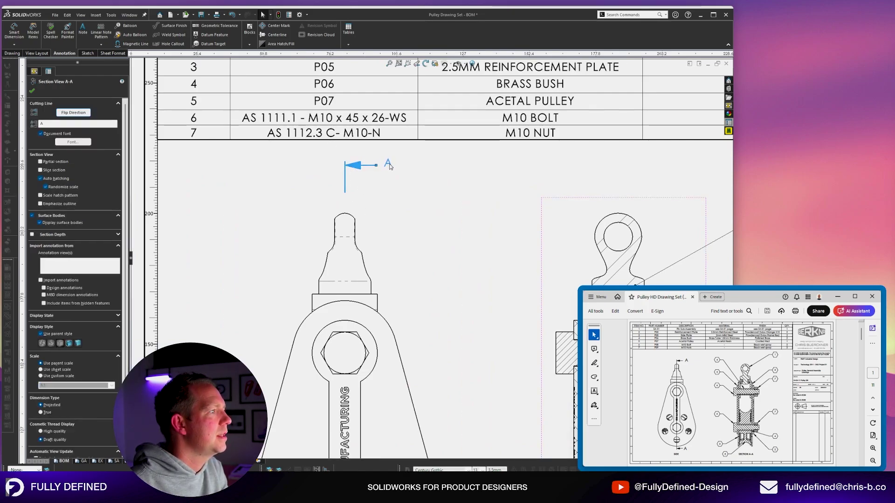
{"action": "scroll", "coordinate": [377, 163], "scroll_direction": "up", "scroll_amount": 3}
{"action": "scroll", "coordinate": [393, 348], "scroll_direction": "down", "scroll_amount": 4}
{"action": "left_click_drag", "start_coordinate": [380, 345], "coordinate": [396, 332]}
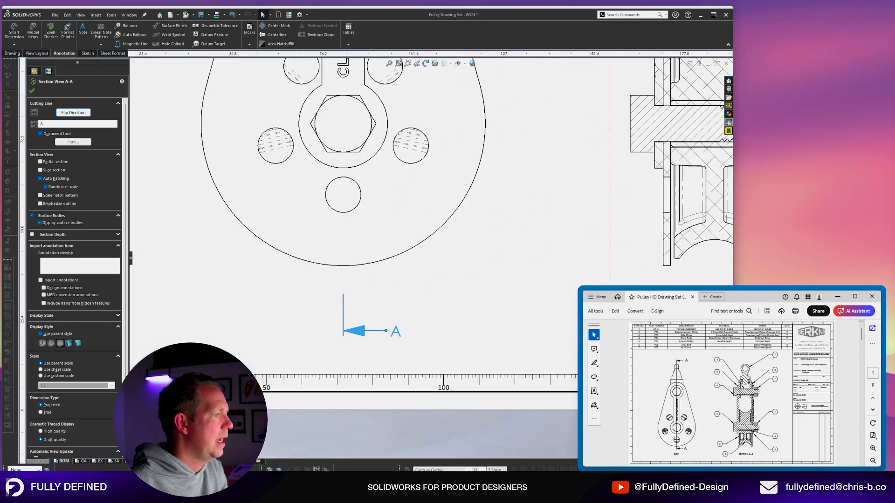
{"action": "left_click_drag", "start_coordinate": [343, 294], "coordinate": [344, 248]}
{"action": "scroll", "coordinate": [398, 148], "scroll_direction": "up", "scroll_amount": 4}
{"action": "scroll", "coordinate": [400, 150], "scroll_direction": "up", "scroll_amount": 1}
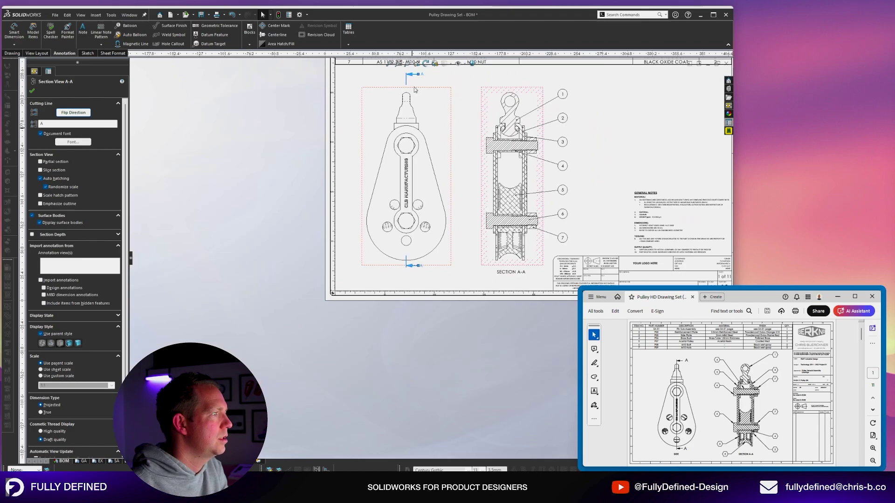
{"action": "scroll", "coordinate": [409, 136], "scroll_direction": "down", "scroll_amount": 5}
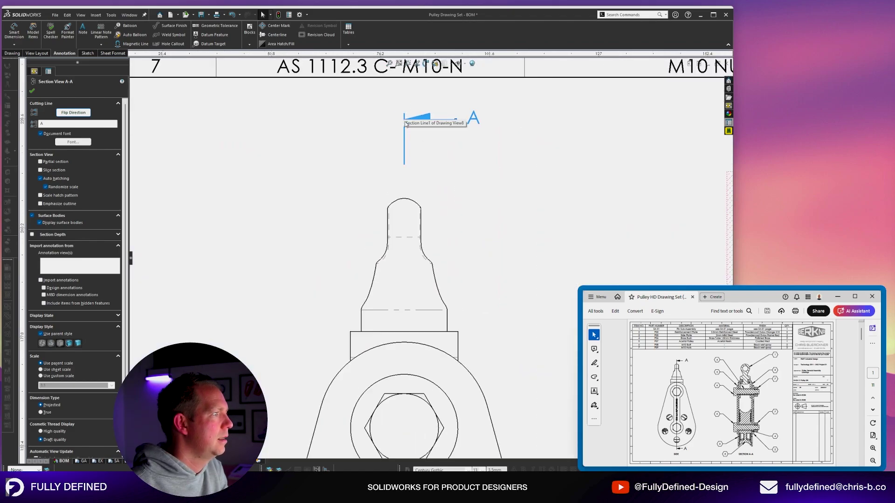
Nudge the front and Section A-A views slightly upward and close the Section View properties.
{"action": "key", "text": "f"}
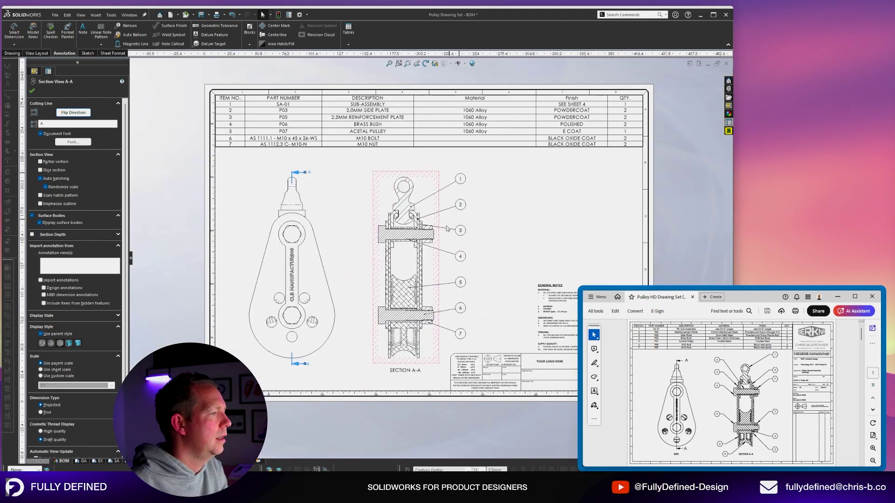
{"action": "scroll", "coordinate": [418, 222], "scroll_direction": "down", "scroll_amount": 3}
{"action": "scroll", "coordinate": [418, 222], "scroll_direction": "down", "scroll_amount": 1}
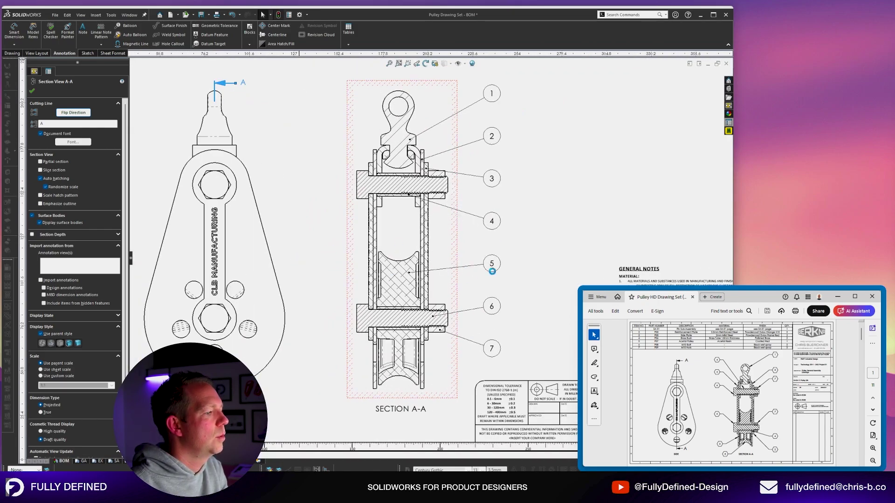
{"action": "key", "text": "f"}
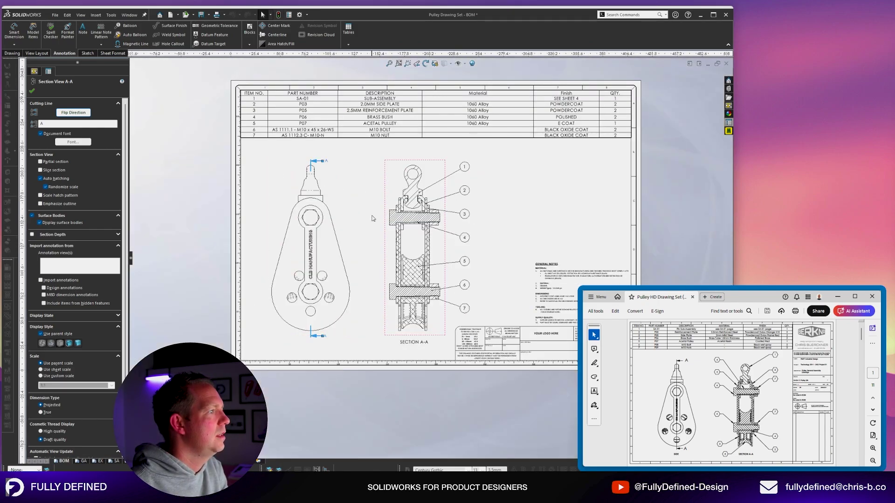
{"action": "left_click_drag", "start_coordinate": [354, 186], "coordinate": [354, 178]}
{"action": "left_click", "coordinate": [491, 152]}
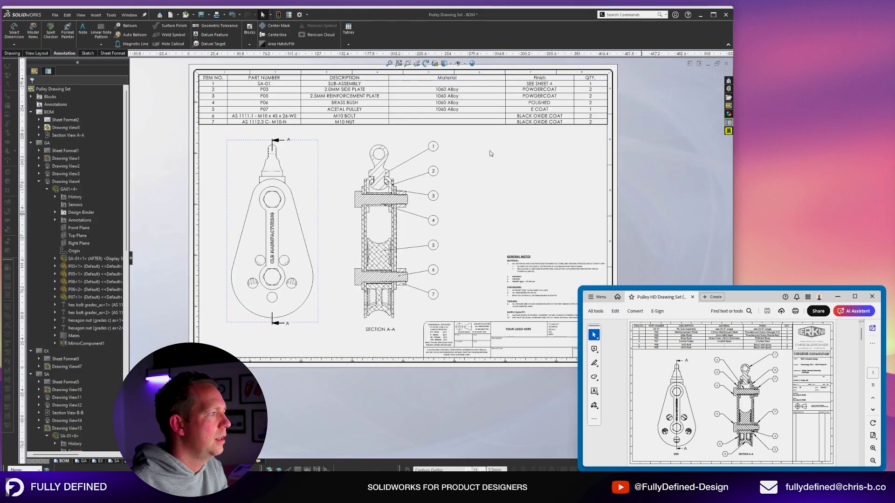
{"action": "scroll", "coordinate": [491, 152], "scroll_direction": "up", "scroll_amount": 2}
{"action": "scroll", "coordinate": [528, 140], "scroll_direction": "down", "scroll_amount": 2}
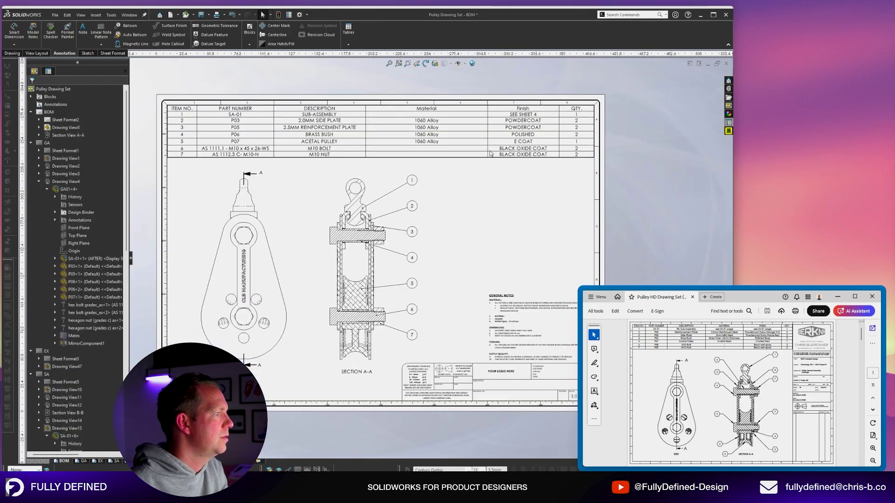
{"action": "left_click", "coordinate": [532, 221]}
Create an isometric projected view from the front pulley view on the BOM sheet.
{"action": "left_click", "coordinate": [37, 53]}
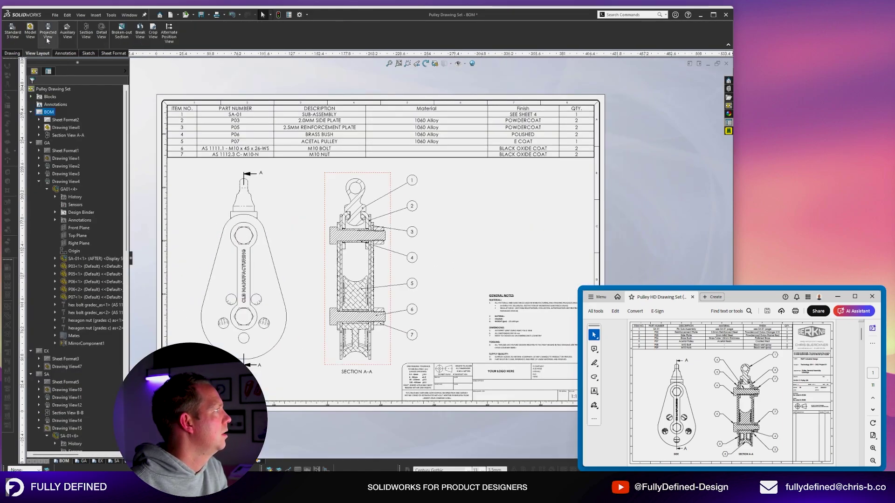
{"action": "left_click", "coordinate": [46, 35]}
{"action": "left_click", "coordinate": [301, 280]}
{"action": "scroll", "coordinate": [410, 280], "scroll_direction": "up", "scroll_amount": 2}
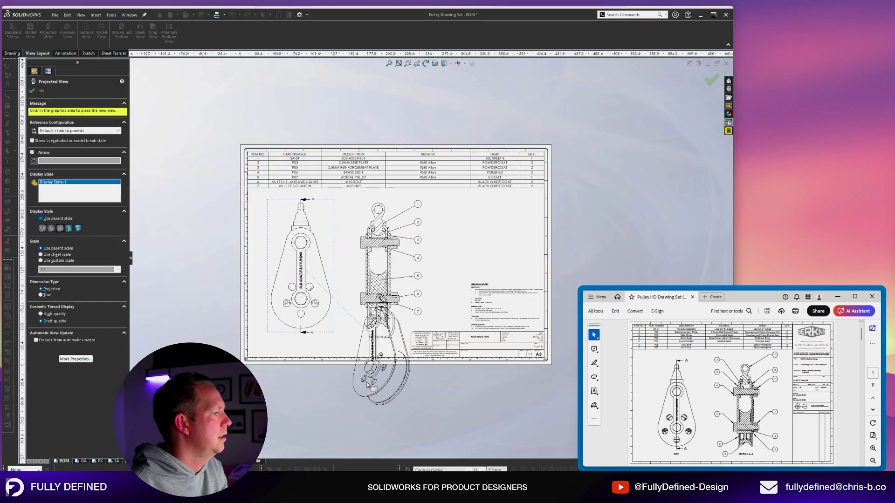
{"action": "left_click", "coordinate": [416, 383]}
{"action": "scroll", "coordinate": [434, 383], "scroll_direction": "down", "scroll_amount": 2}
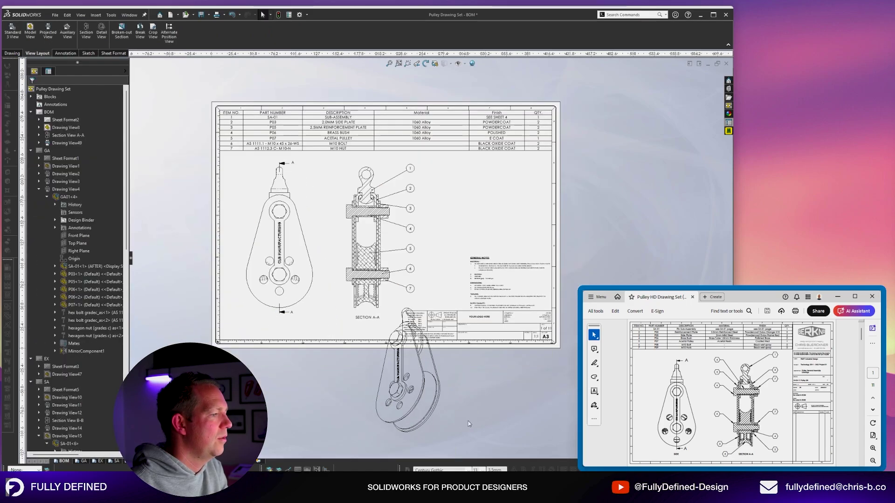
{"action": "left_click", "coordinate": [87, 461]}
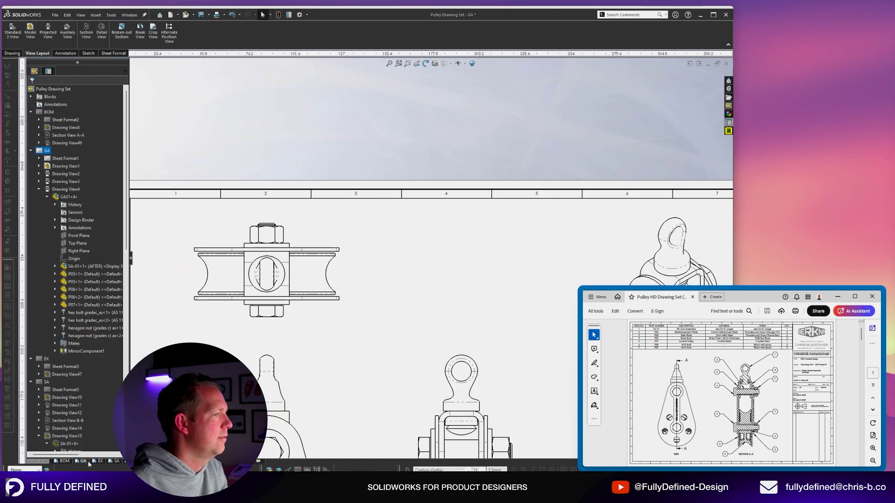
{"action": "scroll", "coordinate": [512, 280], "scroll_direction": "up", "scroll_amount": 2}
{"action": "scroll", "coordinate": [541, 318], "scroll_direction": "down", "scroll_amount": 3}
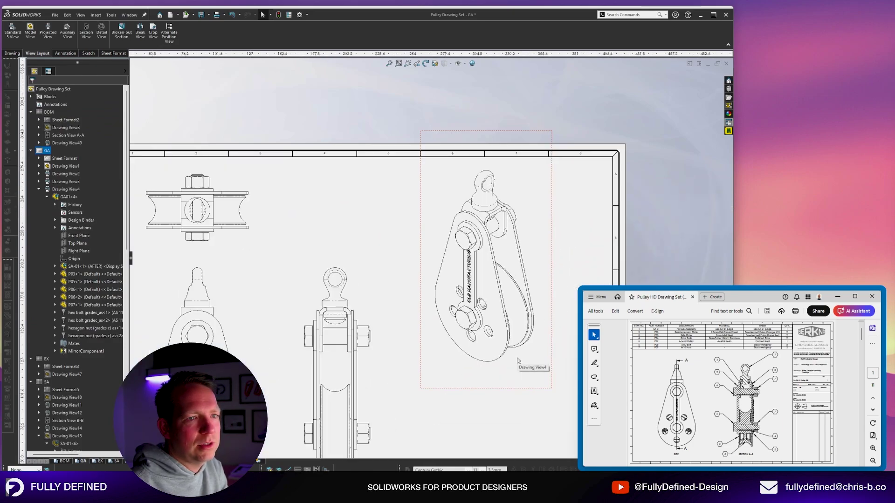
{"action": "left_click", "coordinate": [64, 461]}
Move the isometric view to the upper right and give it a custom 1:2 scale.
{"action": "mouse_move", "coordinate": [448, 361]}
{"action": "left_mouse_down"}
{"action": "mouse_move", "coordinate": [516, 200]}
{"action": "mouse_move", "coordinate": [542, 199]}
{"action": "left_mouse_up"}
{"action": "left_click", "coordinate": [541, 198]}
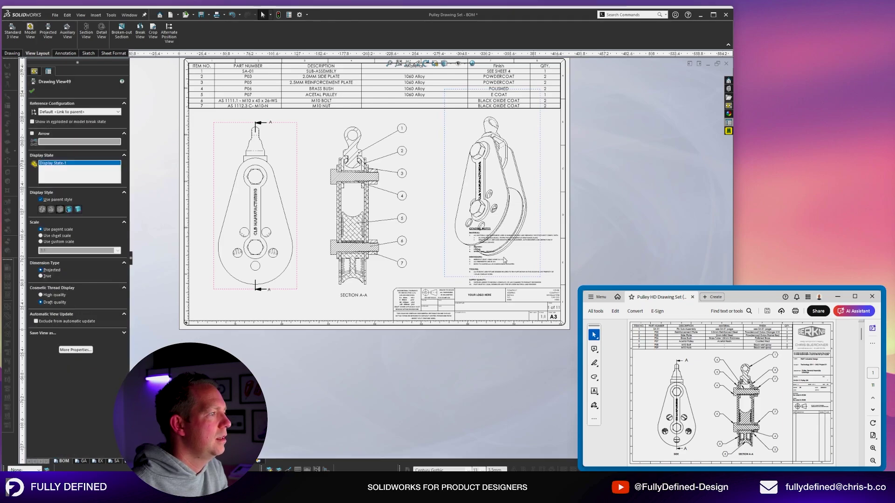
{"action": "left_click", "coordinate": [69, 242]}
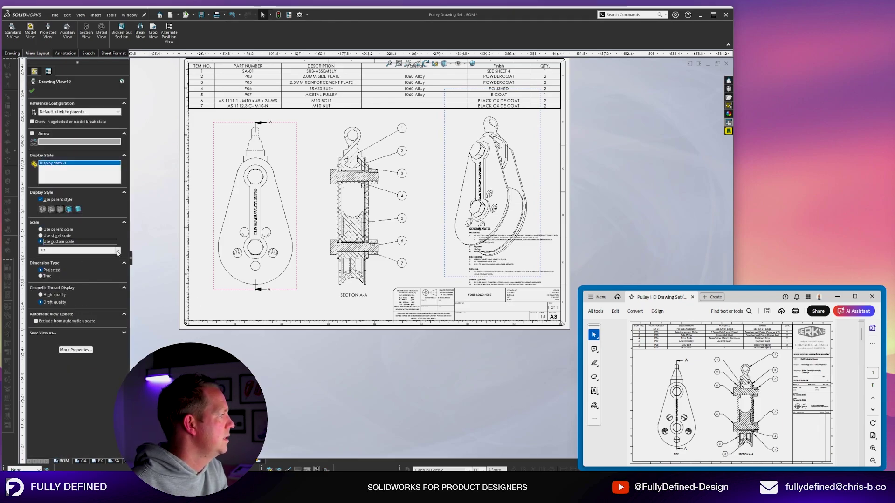
{"action": "left_click", "coordinate": [118, 251]}
{"action": "left_click", "coordinate": [69, 262]}
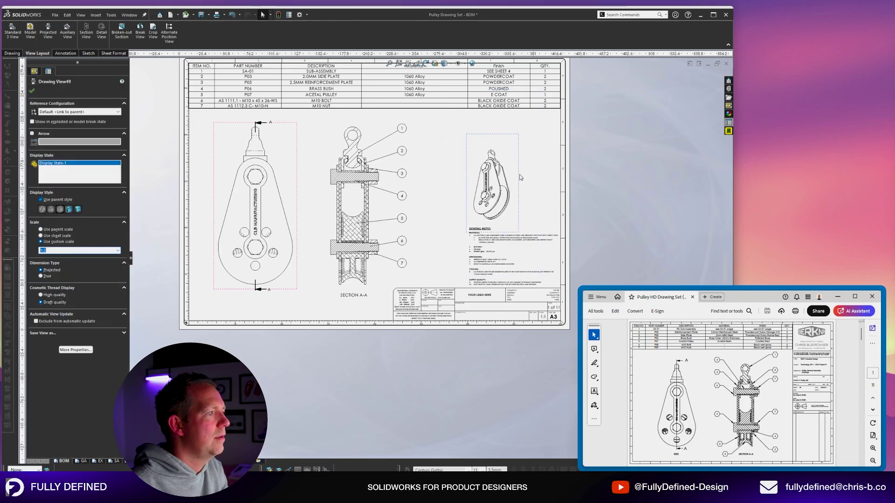
{"action": "left_click_drag", "start_coordinate": [520, 176], "coordinate": [516, 157]}
{"action": "left_click", "coordinate": [433, 155]}
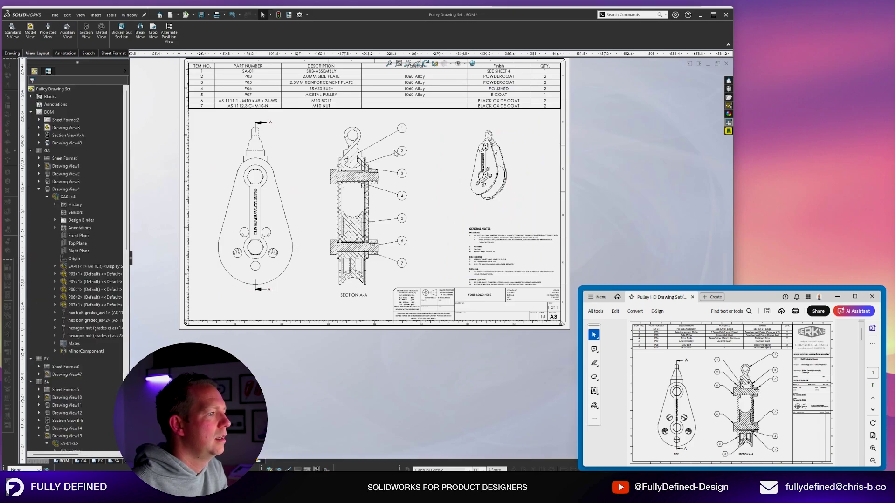
Zoom to fit the BOM sheet and open the isometric view's context menu.
{"action": "left_click", "coordinate": [394, 152]}
{"action": "scroll", "coordinate": [392, 150], "scroll_direction": "down", "scroll_amount": 1}
{"action": "key", "text": "f"}
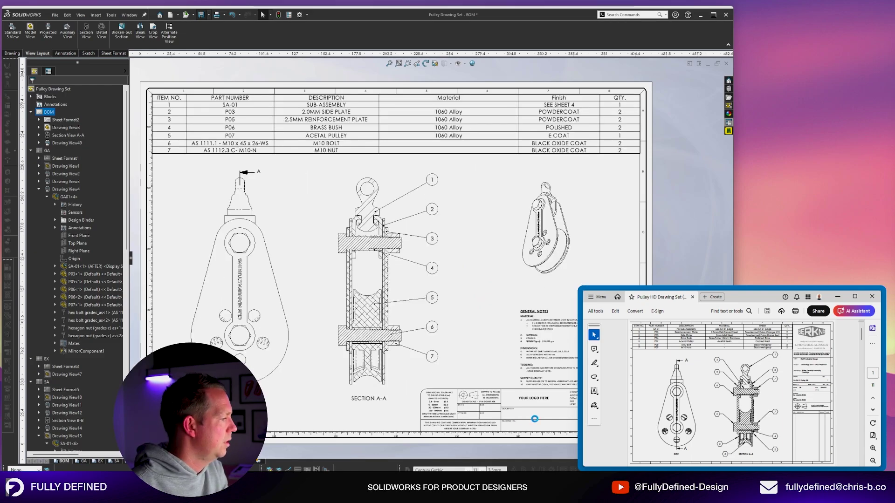
{"action": "scroll", "coordinate": [535, 419], "scroll_direction": "down", "scroll_amount": 5}
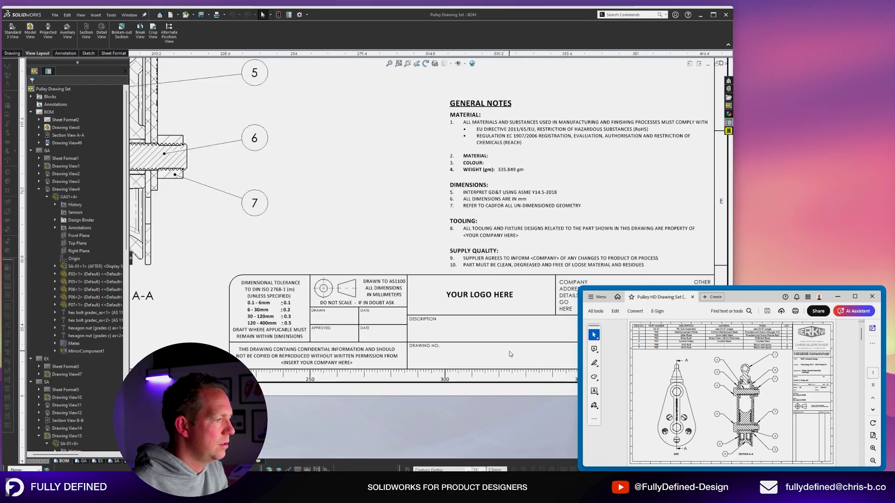
{"action": "scroll", "coordinate": [539, 347], "scroll_direction": "up", "scroll_amount": 3}
{"action": "scroll", "coordinate": [549, 267], "scroll_direction": "down", "scroll_amount": 3}
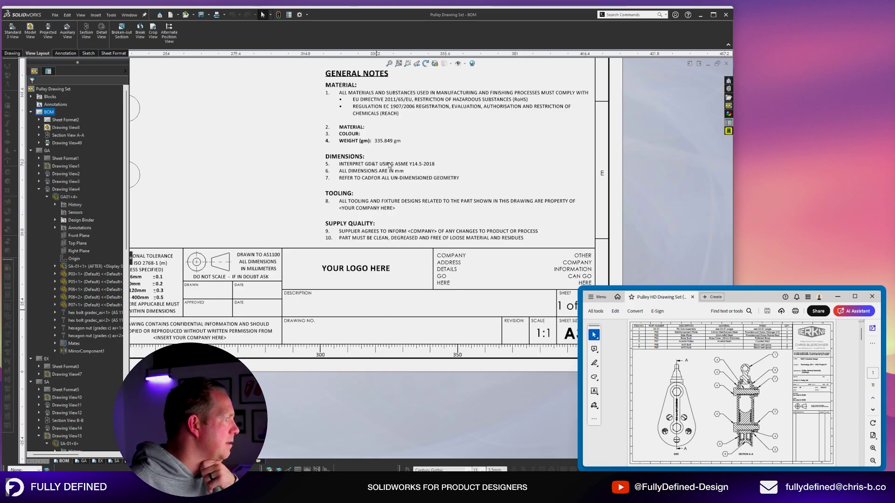
{"action": "scroll", "coordinate": [407, 266], "scroll_direction": "up", "scroll_amount": 6}
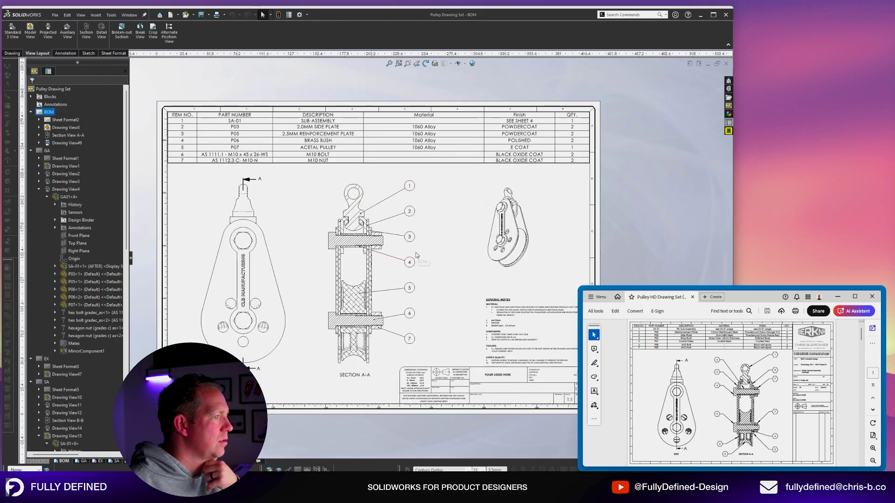
{"action": "scroll", "coordinate": [539, 337], "scroll_direction": "down", "scroll_amount": 4}
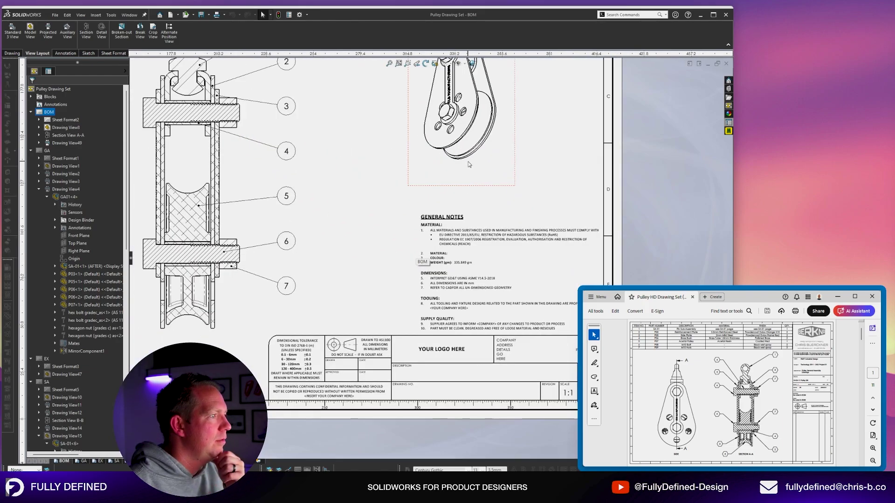
{"action": "right_click", "coordinate": [469, 170]}
Open the GA01 assembly and enter part no CBCO-0001, revision 01 and description GENERAL ASSEMBLY.
{"action": "left_click", "coordinate": [480, 153]}
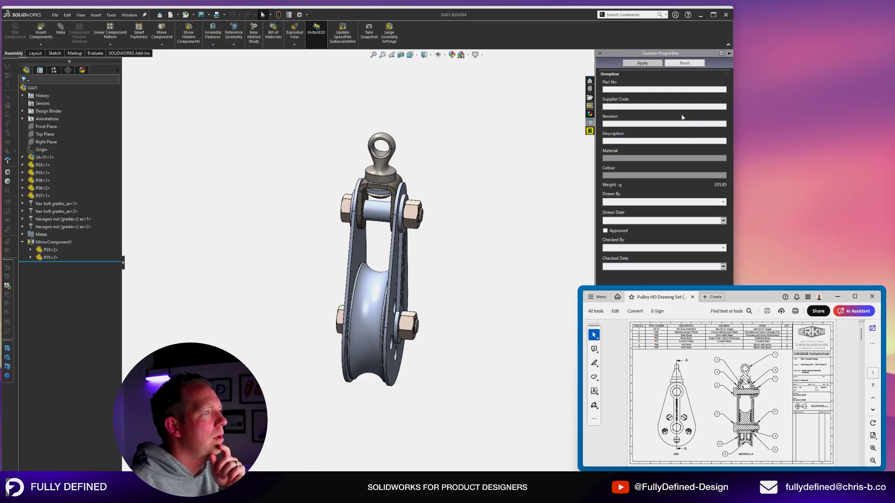
{"action": "left_click", "coordinate": [651, 89]}
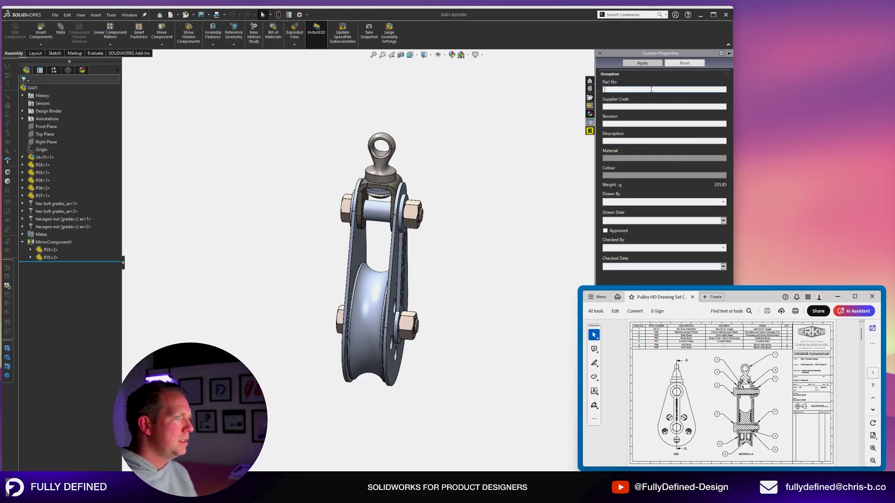
{"action": "type", "text": "CBCO-"}
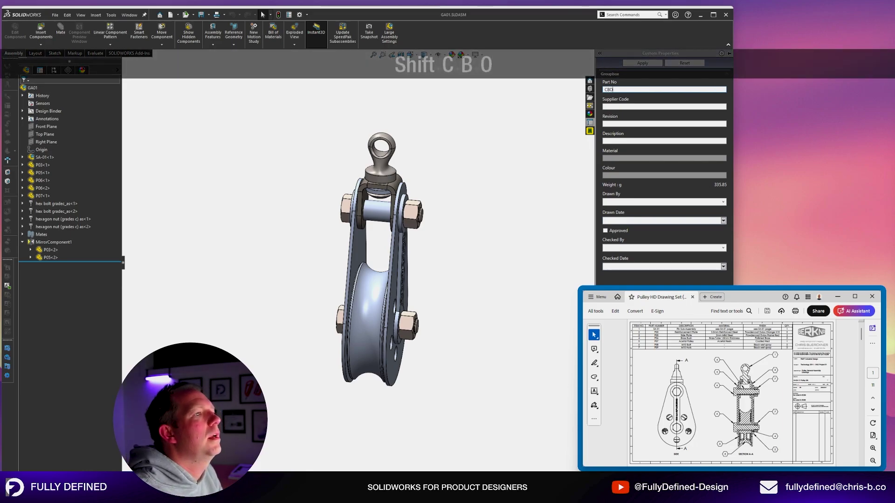
{"action": "type", "text": "0001"}
{"action": "key", "text": "Tab"}
{"action": "key", "text": "Tab"}
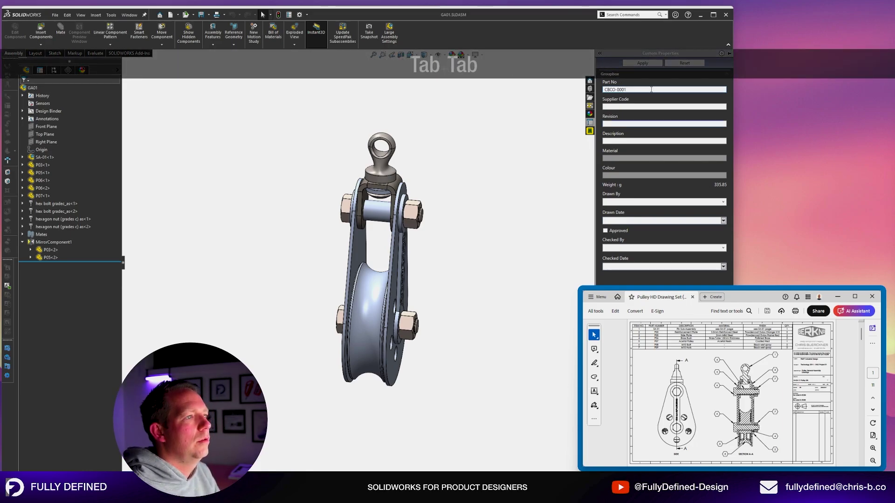
{"action": "type", "text": "01"}
{"action": "key", "text": "Tab"}
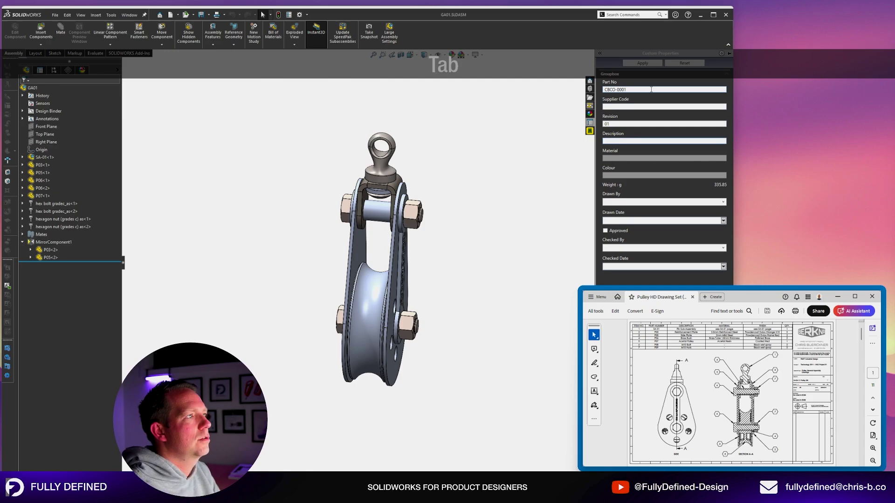
{"action": "type", "text": "GENERAL ASSEMBLY"}
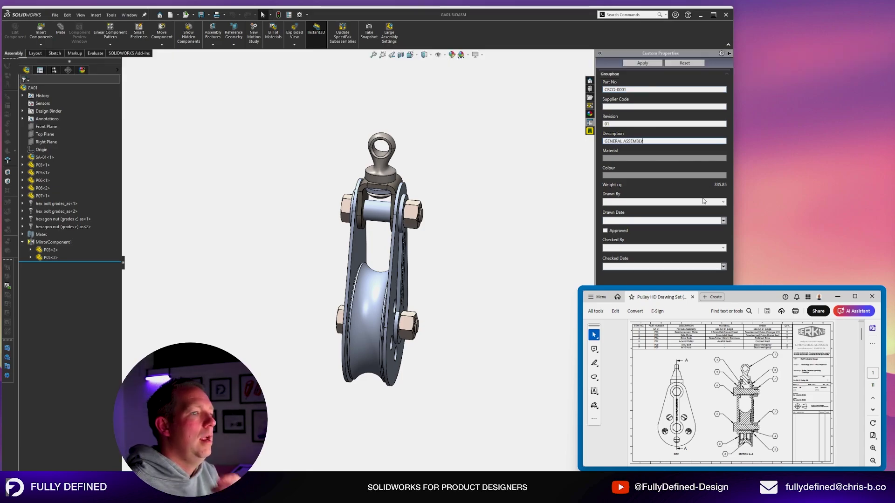
Choose the drafter and checker, set the drawn date to 4/07/2024, apply, and close the assembly.
{"action": "left_click", "coordinate": [720, 201]}
{"action": "left_click", "coordinate": [677, 209]}
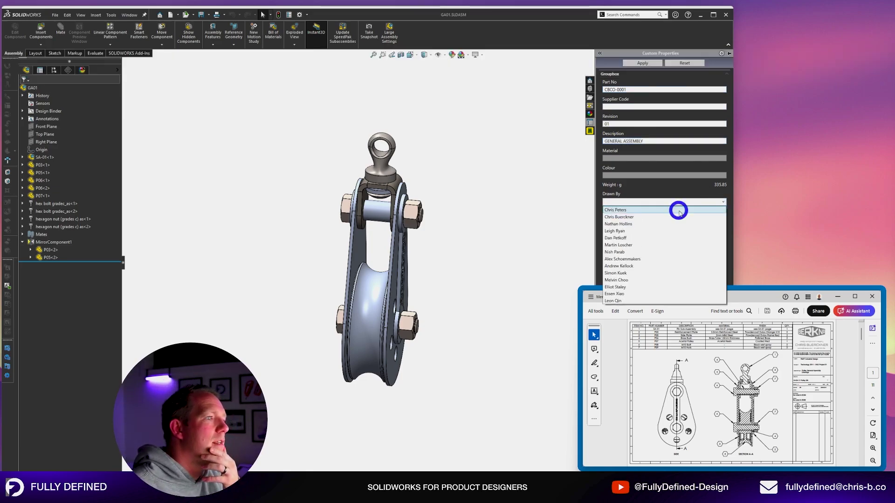
{"action": "left_click", "coordinate": [722, 202]}
{"action": "left_click", "coordinate": [680, 218]}
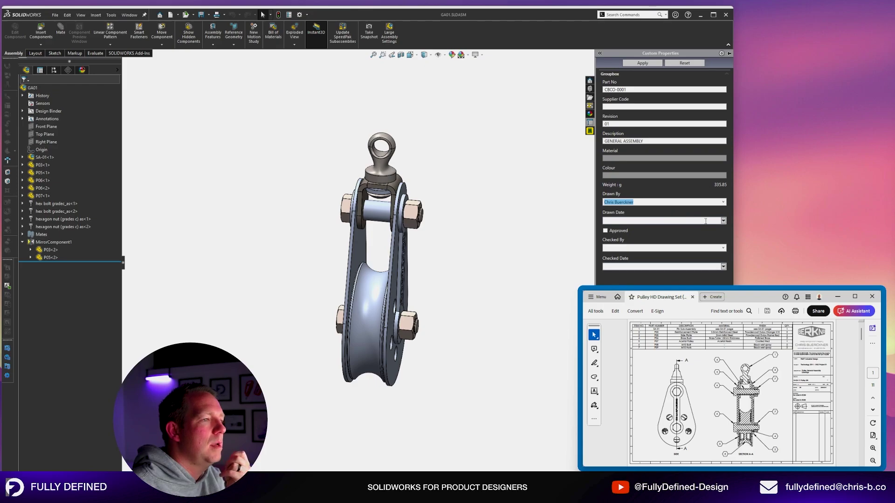
{"action": "left_click", "coordinate": [723, 220]}
{"action": "left_click", "coordinate": [646, 243]}
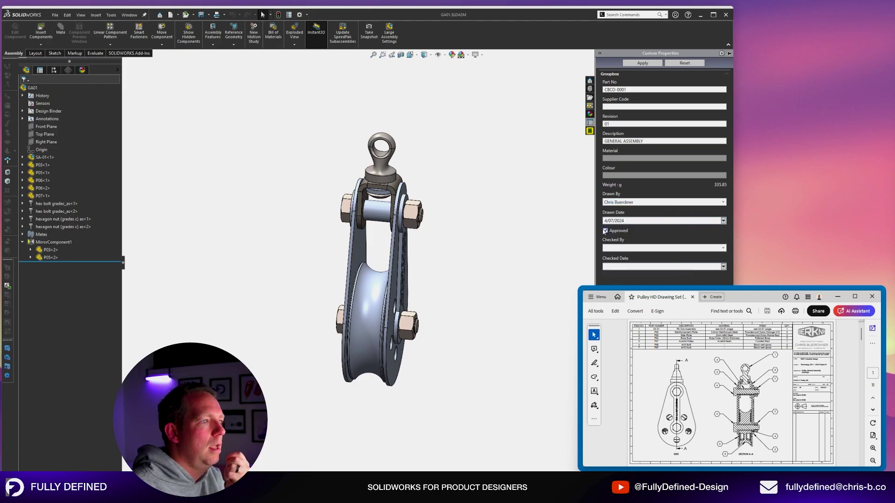
{"action": "left_click", "coordinate": [720, 248]}
{"action": "left_click", "coordinate": [658, 264]}
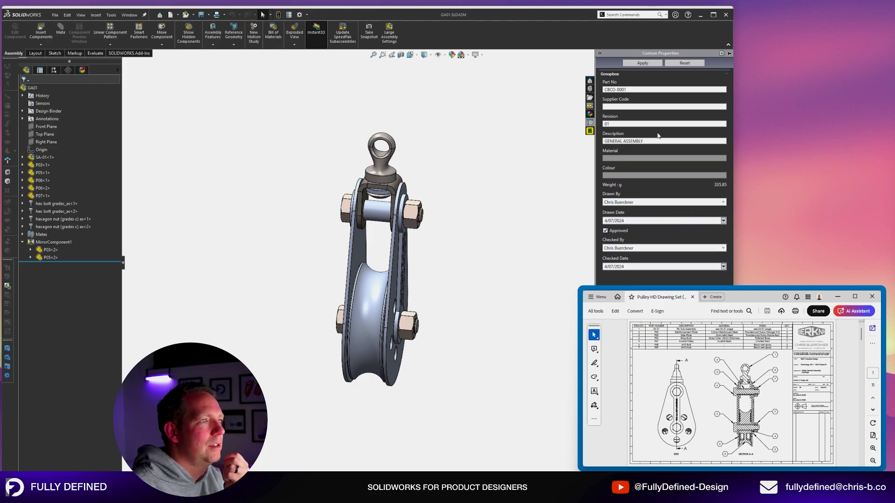
{"action": "left_click", "coordinate": [642, 63]}
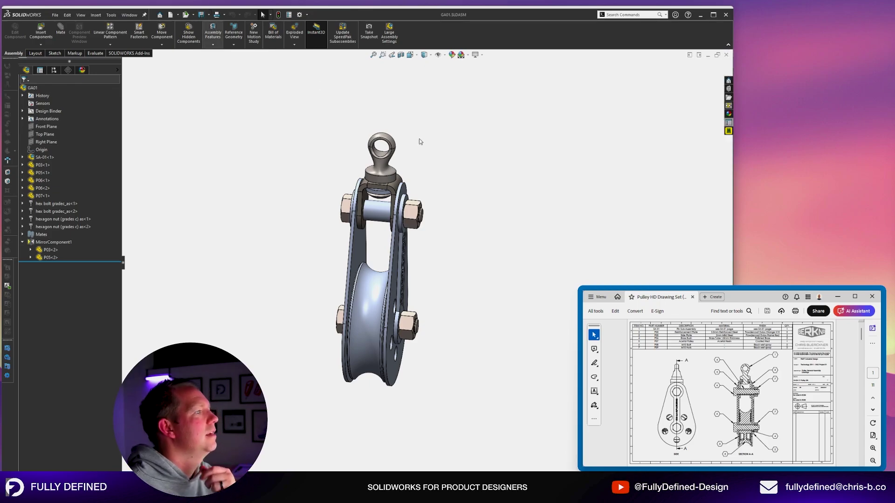
{"action": "key", "text": "ctrl+w"}
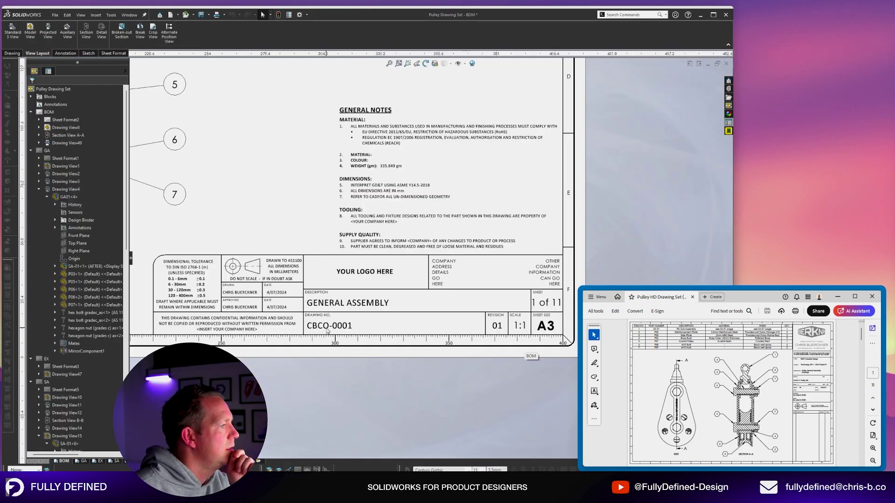
Check the title block for GENERAL ASSEMBLY, CBCO-0001, revision 01, then switch to sheet P02.
{"action": "scroll", "coordinate": [255, 315], "scroll_direction": "down", "scroll_amount": 3}
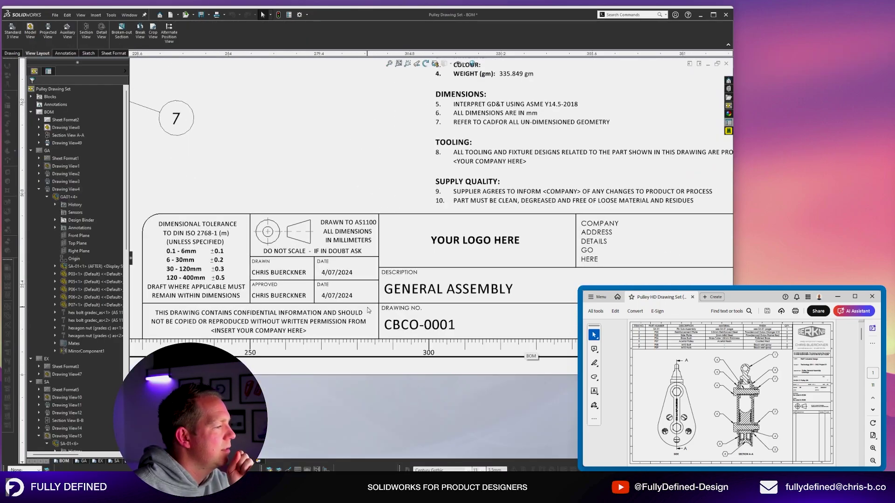
{"action": "middle_click_drag", "start_coordinate": [536, 312], "coordinate": [365, 291]}
{"action": "scroll", "coordinate": [365, 291], "scroll_direction": "up", "scroll_amount": 1}
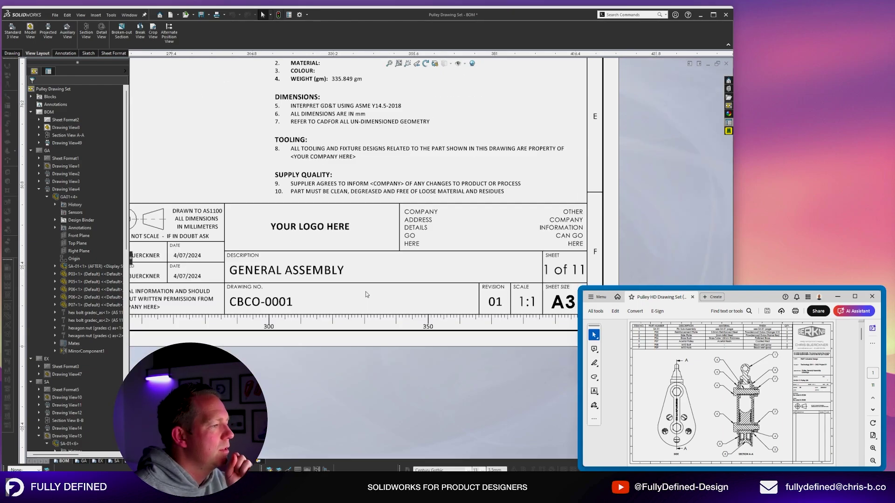
{"action": "left_click", "coordinate": [153, 461]}
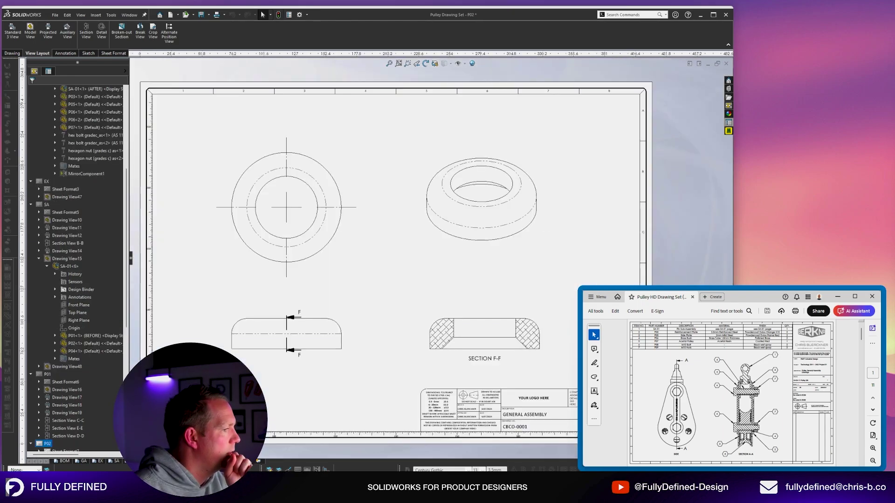
Fit sheet P02 in the window and review the sheets.
{"action": "scroll", "coordinate": [542, 401], "scroll_direction": "down", "scroll_amount": 8}
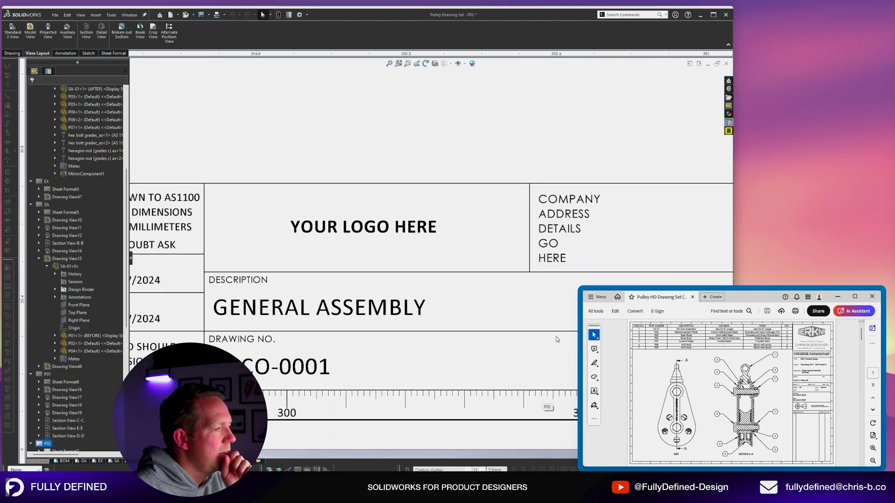
{"action": "scroll", "coordinate": [537, 305], "scroll_direction": "up", "scroll_amount": 3}
{"action": "scroll", "coordinate": [485, 275], "scroll_direction": "up", "scroll_amount": 6}
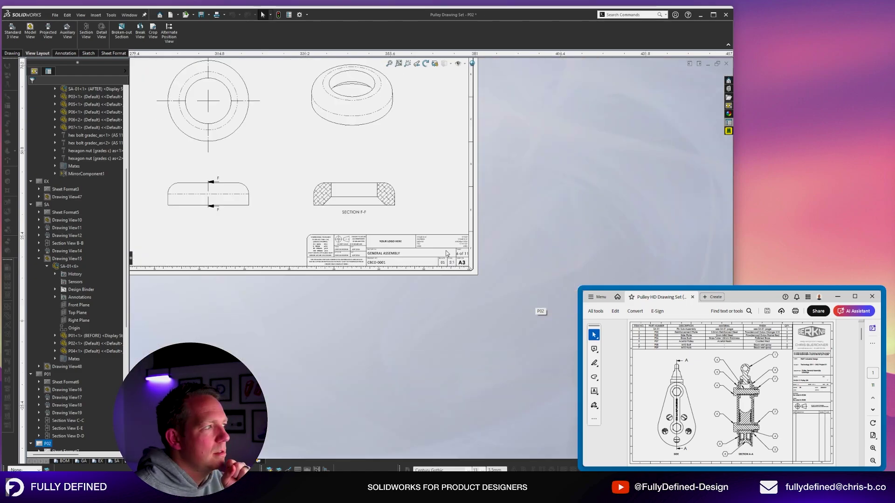
{"action": "key", "text": "f"}
{"action": "scroll", "coordinate": [332, 153], "scroll_direction": "down", "scroll_amount": 2}
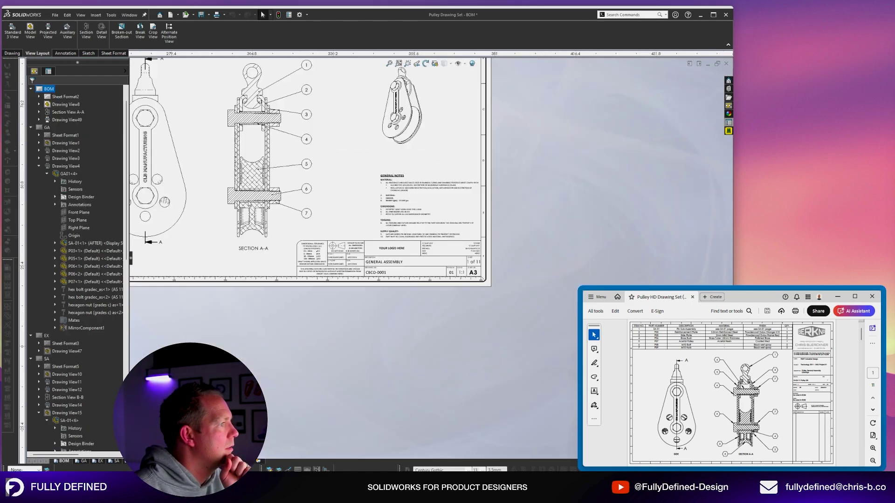
{"action": "scroll", "coordinate": [343, 180], "scroll_direction": "up", "scroll_amount": 4}
{"action": "scroll", "coordinate": [343, 180], "scroll_direction": "down", "scroll_amount": 4}
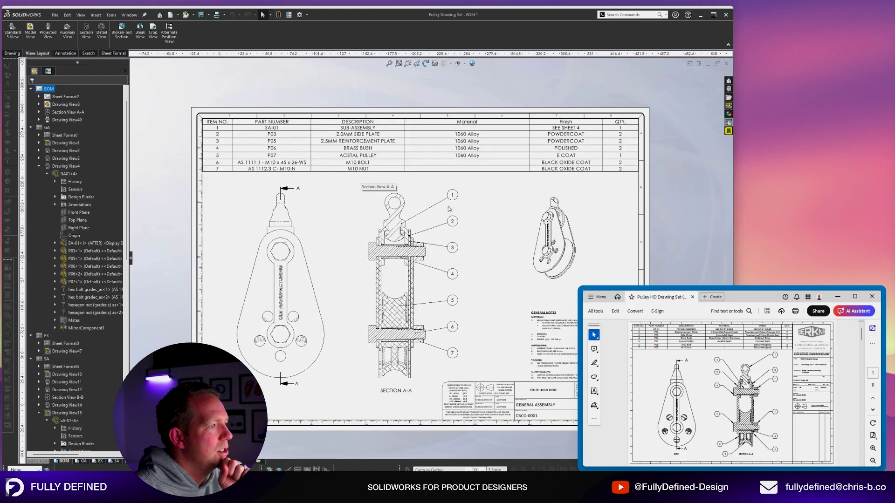
{"action": "scroll", "coordinate": [360, 177], "scroll_direction": "down", "scroll_amount": 1}
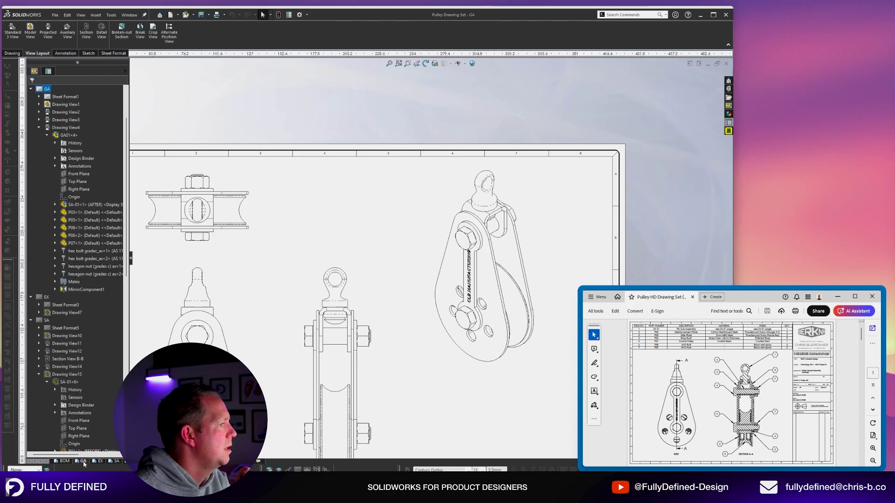
{"action": "scroll", "coordinate": [447, 179], "scroll_direction": "up", "scroll_amount": 3}
{"action": "scroll", "coordinate": [379, 186], "scroll_direction": "down", "scroll_amount": 1}
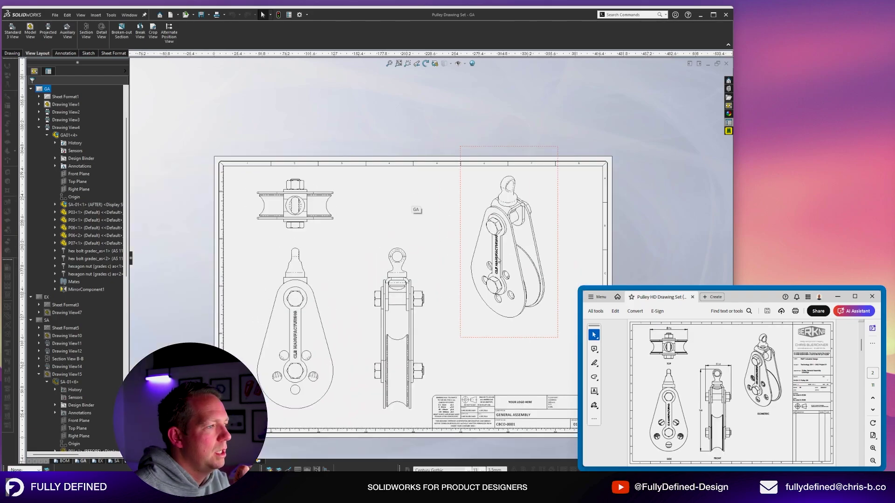
{"action": "scroll", "coordinate": [498, 261], "scroll_direction": "up", "scroll_amount": 2}
{"action": "scroll", "coordinate": [498, 280], "scroll_direction": "down", "scroll_amount": 2}
Tidy the GA sheet: isometric view down-right, front view slightly left, side view slightly left.
{"action": "left_click_drag", "start_coordinate": [505, 331], "coordinate": [517, 354]}
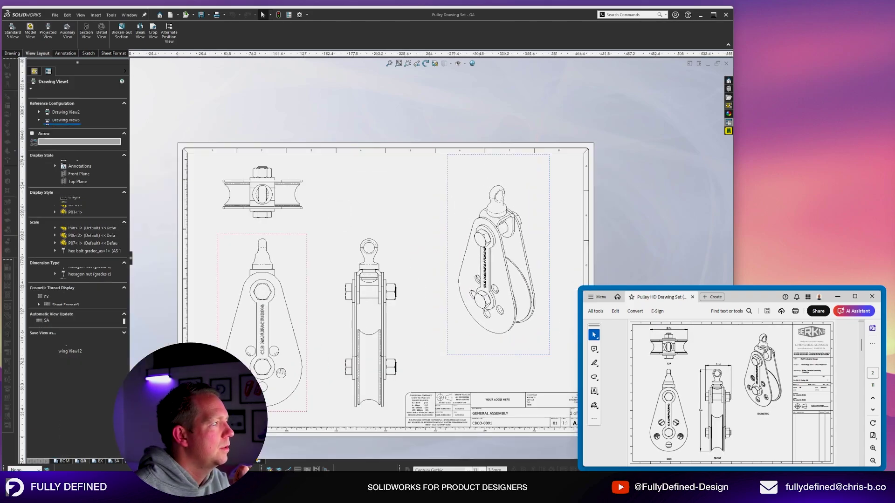
{"action": "left_click_drag", "start_coordinate": [307, 282], "coordinate": [303, 280]}
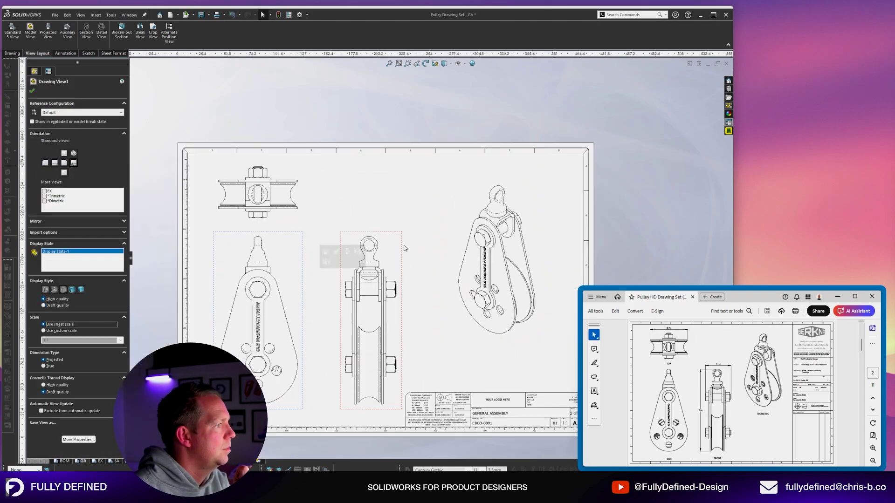
{"action": "left_click_drag", "start_coordinate": [401, 251], "coordinate": [390, 251]}
{"action": "left_click", "coordinate": [406, 187]}
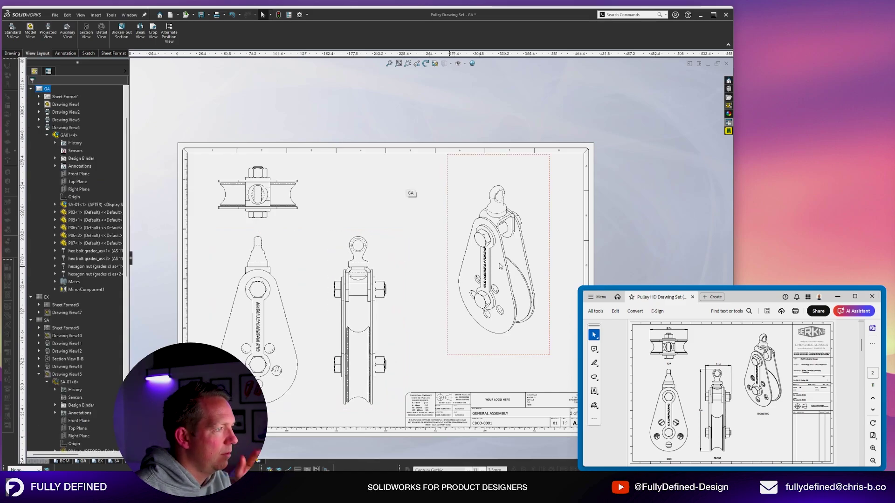
Step through sheet EX to the SA sheet with Ctrl+PgDn.
{"action": "key", "text": "ctrl+Page_Down"}
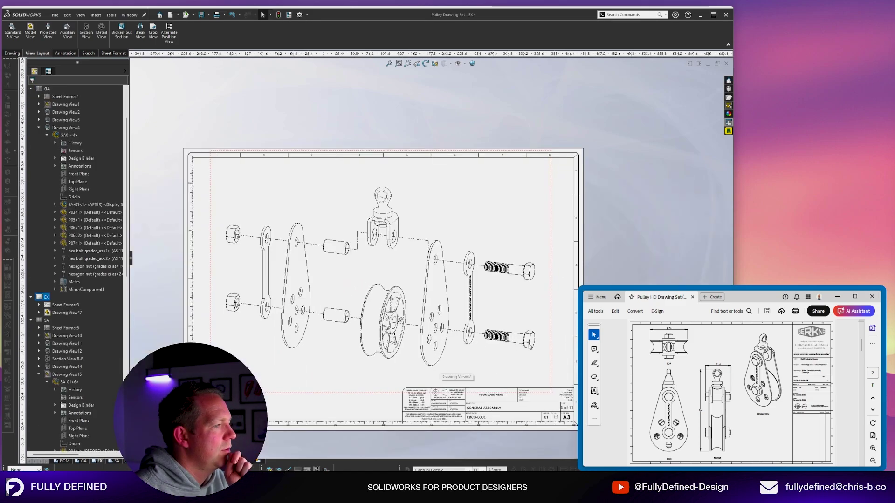
{"action": "key", "text": "ctrl+Page_Down"}
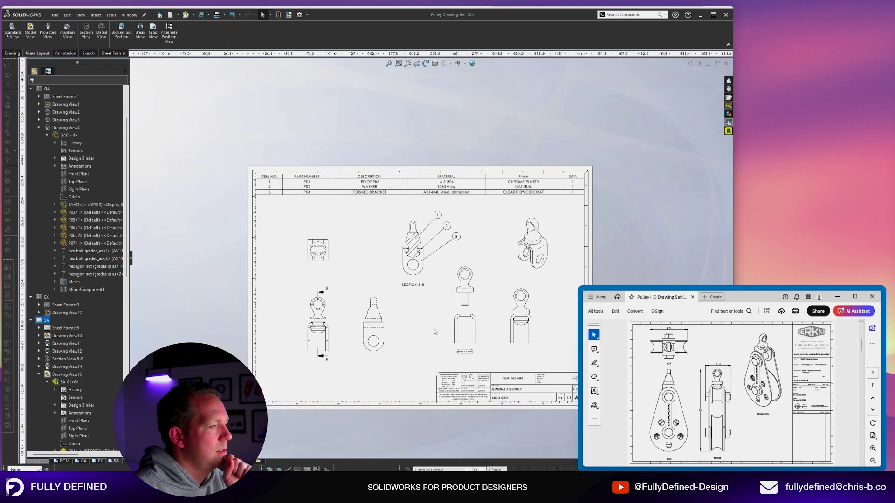
{"action": "scroll", "coordinate": [741, 387], "scroll_direction": "down", "scroll_amount": 2}
Move the exploded view and the collapsed view left on sheet SA.
{"action": "scroll", "coordinate": [561, 292], "scroll_direction": "down", "scroll_amount": 1}
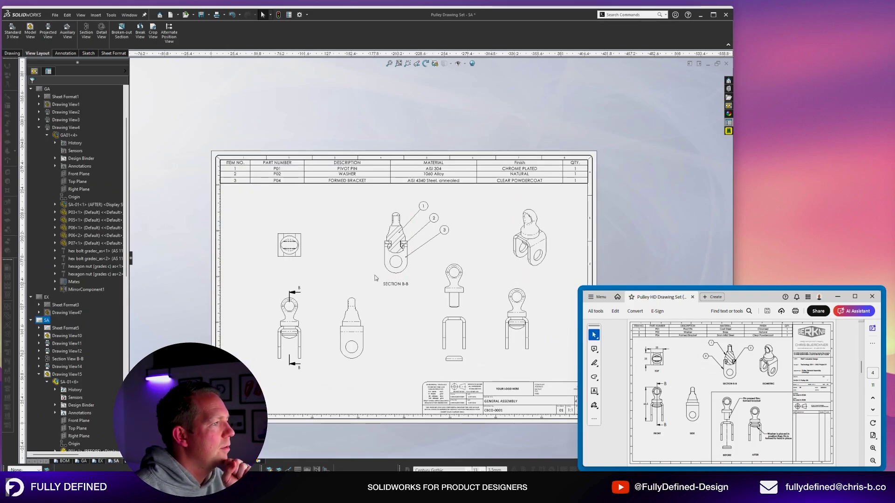
{"action": "scroll", "coordinate": [571, 386], "scroll_direction": "down", "scroll_amount": 1}
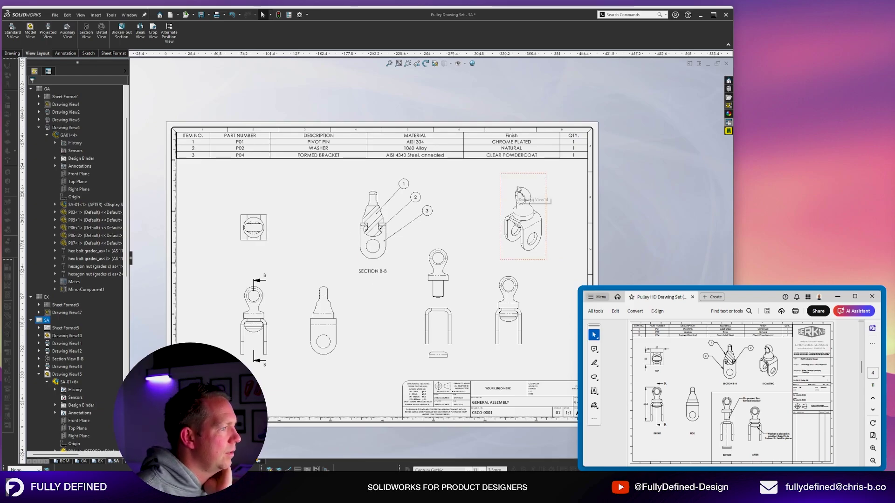
{"action": "left_click_drag", "start_coordinate": [456, 301], "coordinate": [186, 305]}
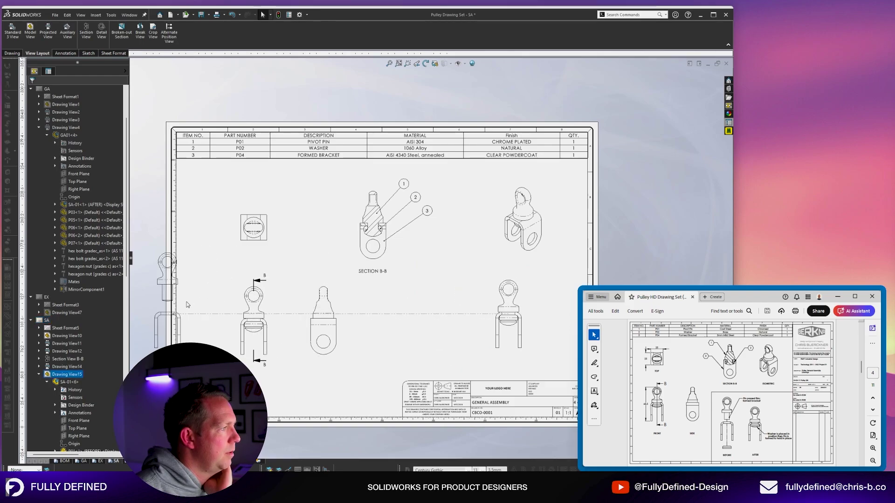
{"action": "scroll", "coordinate": [210, 303], "scroll_direction": "up", "scroll_amount": 1}
{"action": "scroll", "coordinate": [266, 302], "scroll_direction": "down", "scroll_amount": 2}
{"action": "scroll", "coordinate": [368, 303], "scroll_direction": "up", "scroll_amount": 3}
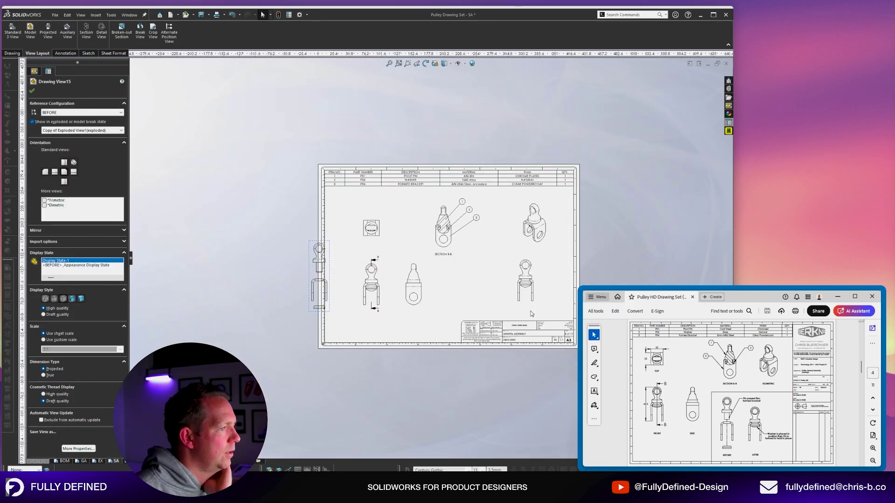
{"action": "left_click_drag", "start_coordinate": [531, 304], "coordinate": [345, 307]}
{"action": "scroll", "coordinate": [366, 317], "scroll_direction": "down", "scroll_amount": 2}
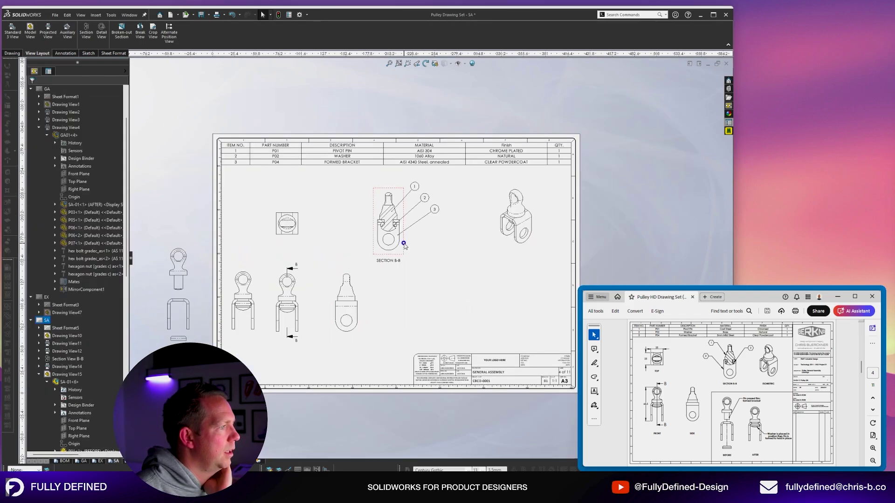
Place section B-B centre-left, shift the side and cut front views right, and return both exploded views.
{"action": "left_click_drag", "start_coordinate": [401, 242], "coordinate": [234, 231]}
{"action": "left_click_drag", "start_coordinate": [362, 294], "coordinate": [530, 292]}
{"action": "left_click_drag", "start_coordinate": [302, 301], "coordinate": [457, 291]}
{"action": "left_click_drag", "start_coordinate": [256, 303], "coordinate": [381, 304]}
{"action": "mouse_move", "coordinate": [192, 308]}
{"action": "left_mouse_down"}
{"action": "mouse_move", "coordinate": [240, 335]}
{"action": "mouse_move", "coordinate": [315, 335]}
{"action": "left_mouse_up"}
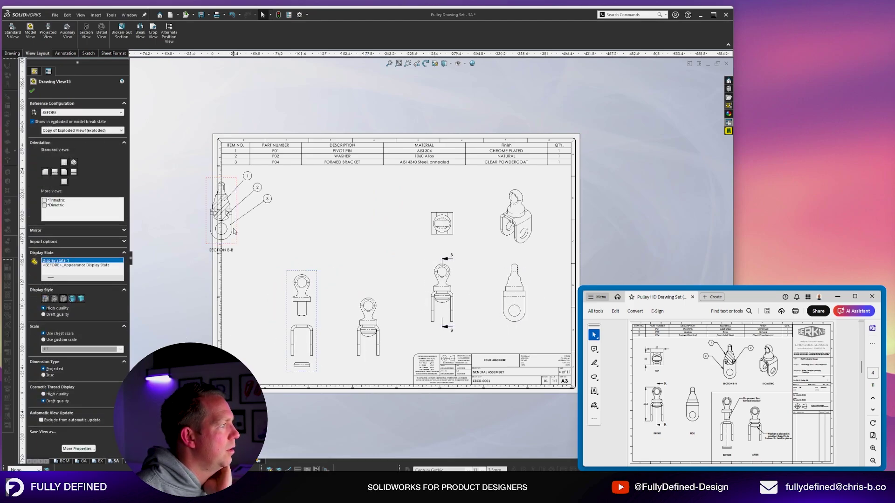
{"action": "left_click_drag", "start_coordinate": [237, 231], "coordinate": [357, 241]}
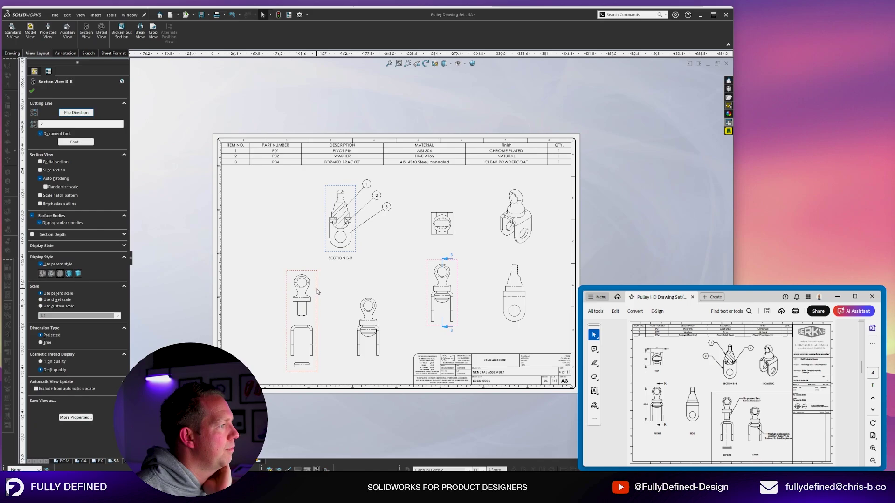
Shift the left exploded view further left and check the AFTER view's placement.
{"action": "left_click_drag", "start_coordinate": [297, 308], "coordinate": [265, 309]}
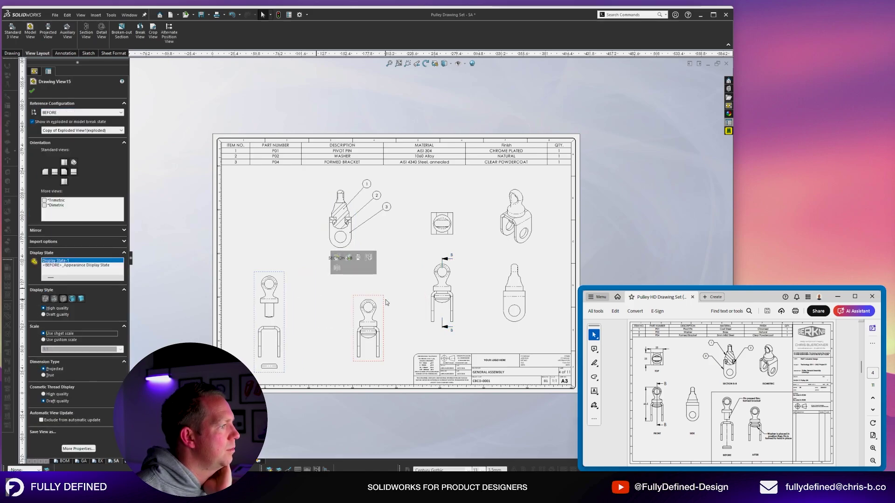
{"action": "left_click", "coordinate": [349, 305]}
{"action": "scroll", "coordinate": [371, 211], "scroll_direction": "up", "scroll_amount": 2}
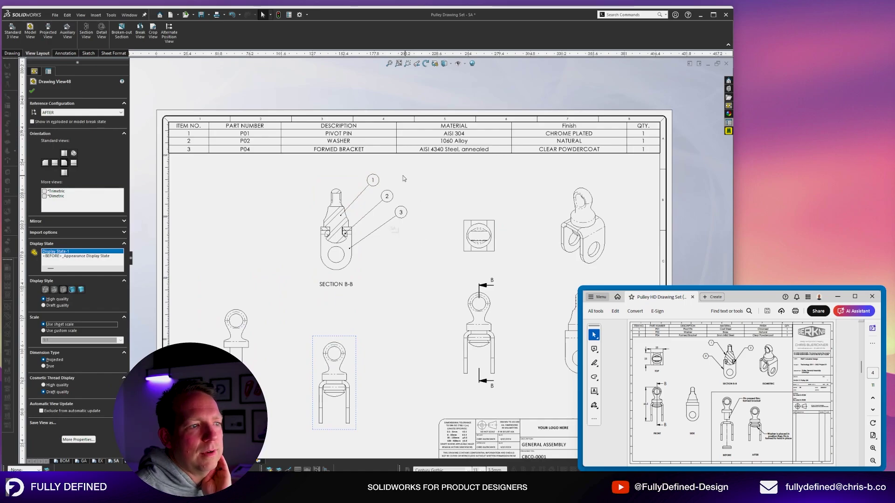
{"action": "scroll", "coordinate": [438, 211], "scroll_direction": "down", "scroll_amount": 2}
{"action": "left_click", "coordinate": [299, 410]}
{"action": "scroll", "coordinate": [300, 409], "scroll_direction": "up", "scroll_amount": 1}
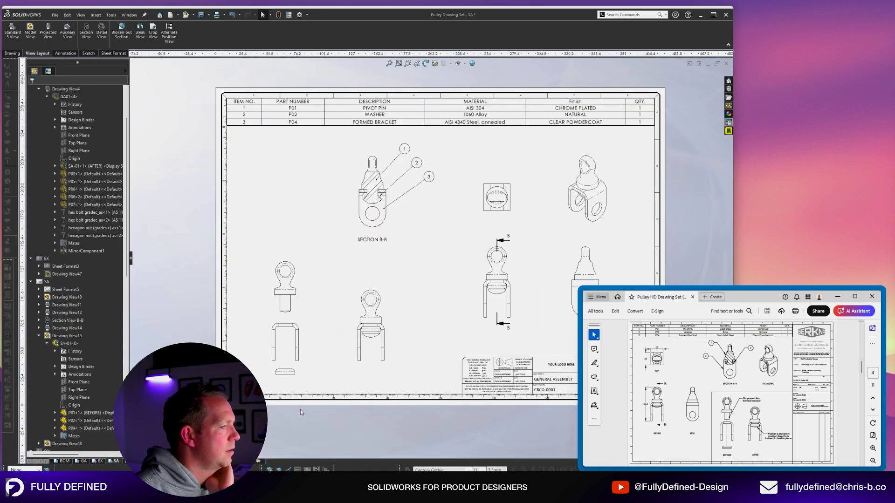
{"action": "scroll", "coordinate": [393, 377], "scroll_direction": "up", "scroll_amount": 1}
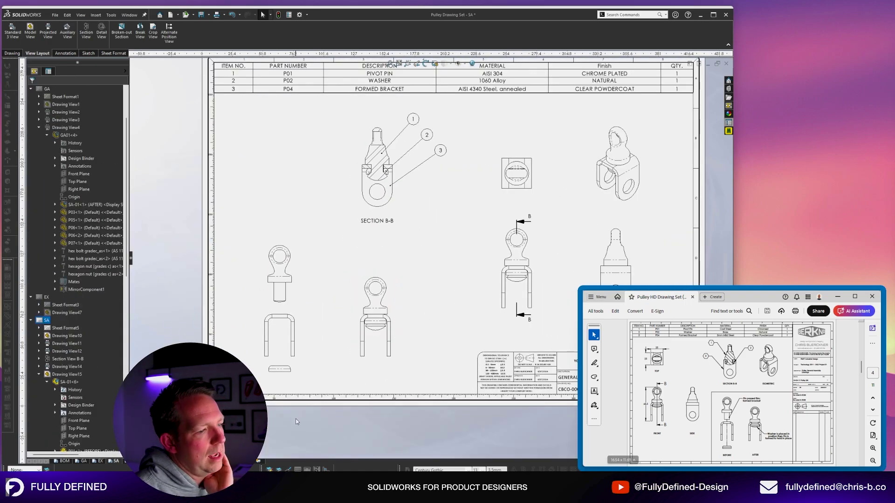
{"action": "scroll", "coordinate": [380, 398], "scroll_direction": "up", "scroll_amount": 1}
{"action": "left_click_drag", "start_coordinate": [418, 287], "coordinate": [403, 287]}
Sketch a horizontal line from the left border and a second line down to the bottom border.
{"action": "left_click", "coordinate": [87, 53]}
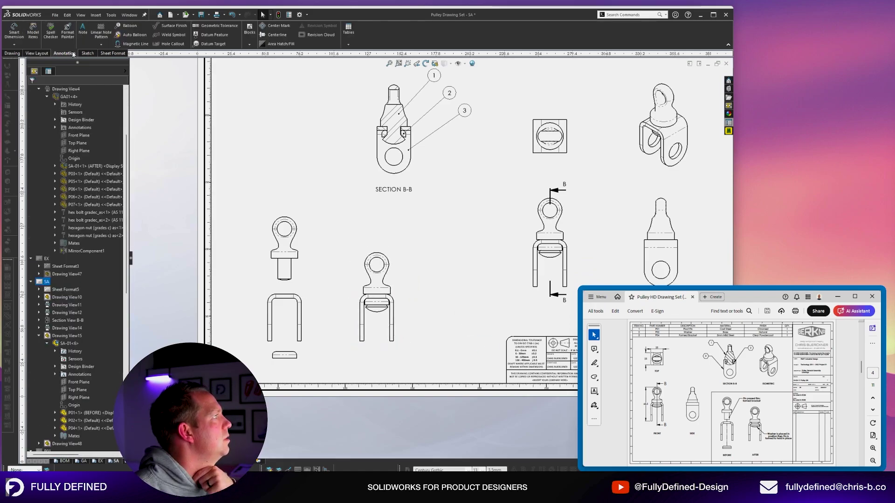
{"action": "left_click", "coordinate": [30, 25]}
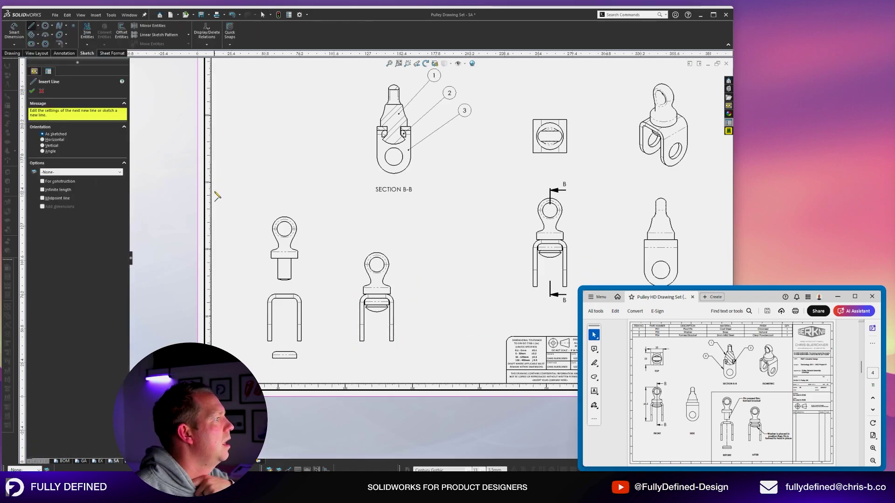
{"action": "scroll", "coordinate": [216, 203], "scroll_direction": "down", "scroll_amount": 5}
{"action": "left_click", "coordinate": [232, 219]}
{"action": "scroll", "coordinate": [533, 256], "scroll_direction": "up", "scroll_amount": 6}
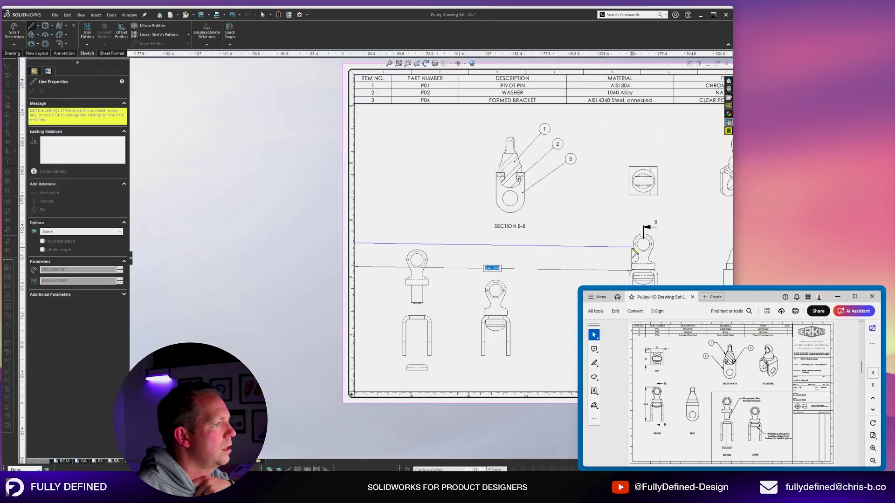
{"action": "scroll", "coordinate": [536, 252], "scroll_direction": "down", "scroll_amount": 2}
{"action": "left_click", "coordinate": [530, 242]}
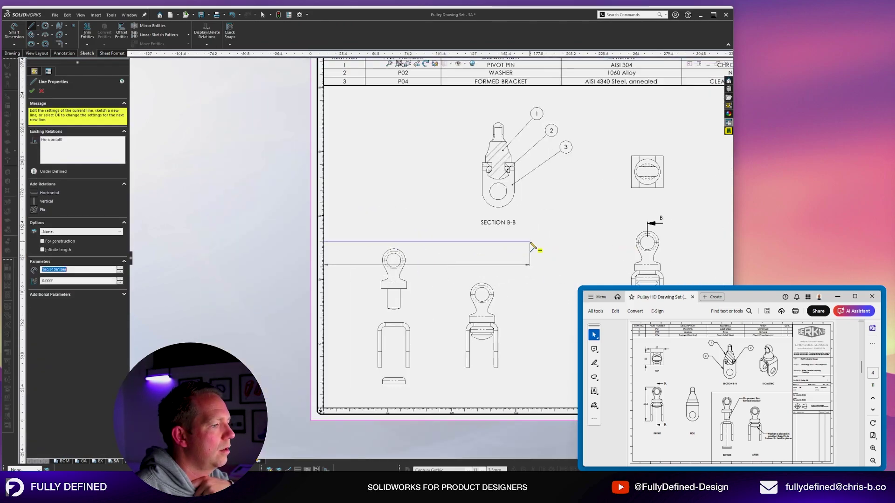
{"action": "scroll", "coordinate": [536, 251], "scroll_direction": "down", "scroll_amount": 7}
{"action": "left_click", "coordinate": [408, 385]}
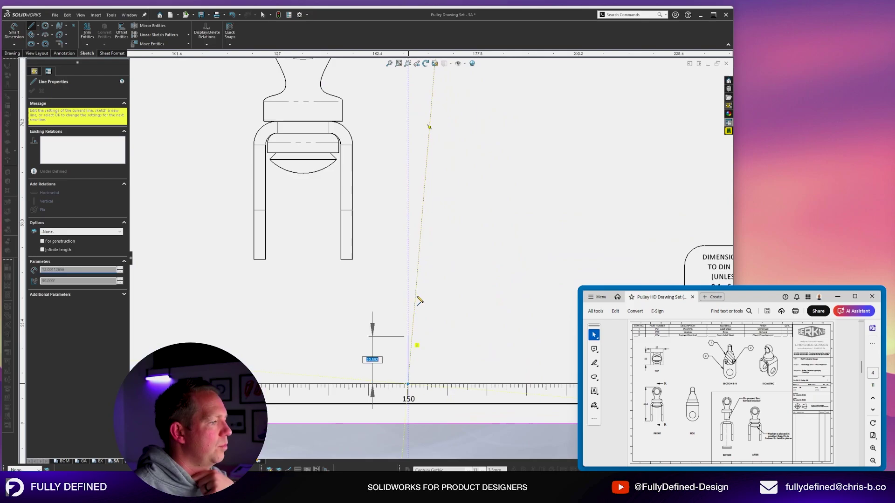
{"action": "scroll", "coordinate": [417, 317], "scroll_direction": "up", "scroll_amount": 5}
{"action": "key", "text": "Escape"}
{"action": "key", "text": "Escape"}
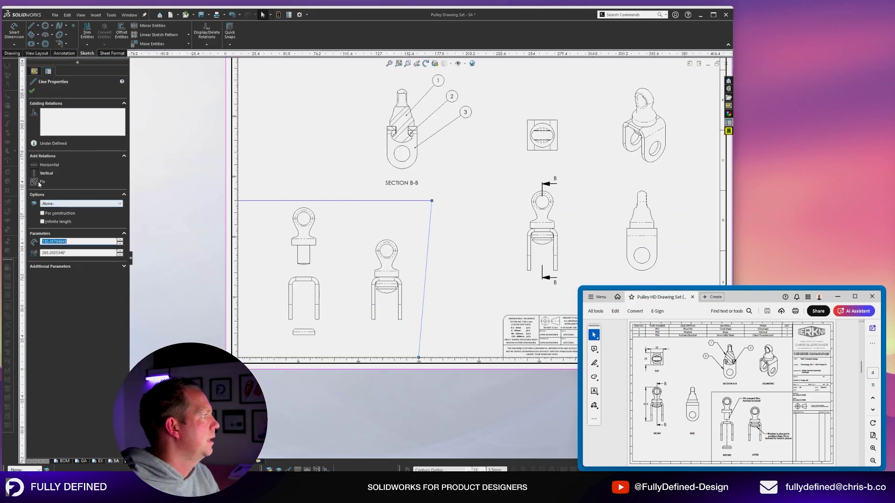
Make the second line vertical, move it to the title block, and nudge both exploded views left.
{"action": "left_click", "coordinate": [43, 175]}
{"action": "left_click_drag", "start_coordinate": [319, 283], "coordinate": [303, 290]}
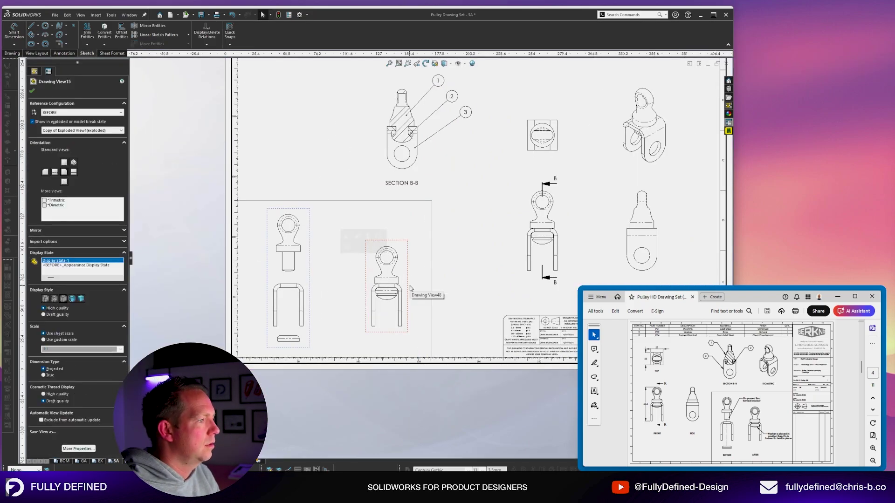
{"action": "left_click_drag", "start_coordinate": [402, 290], "coordinate": [385, 290]}
{"action": "scroll", "coordinate": [424, 275], "scroll_direction": "down", "scroll_amount": 1}
{"action": "left_click_drag", "start_coordinate": [433, 275], "coordinate": [523, 276]}
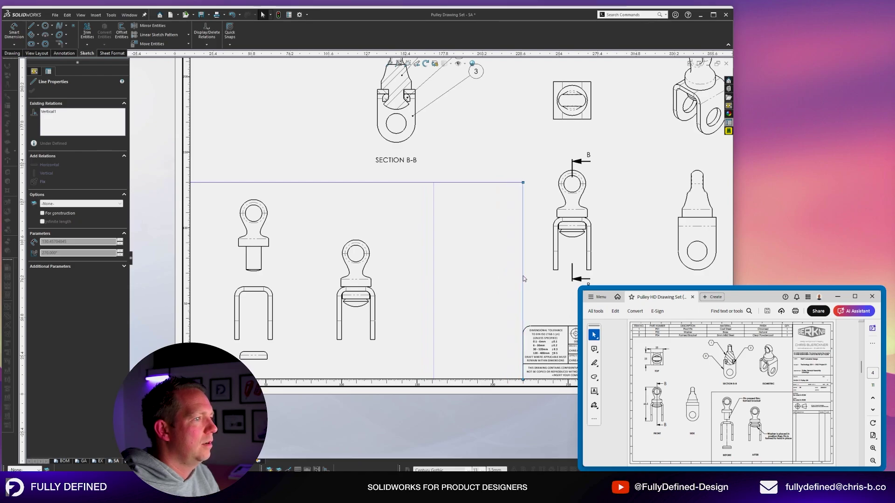
Move the right exploded view further right, then select the left exploded view.
{"action": "scroll", "coordinate": [373, 265], "scroll_direction": "up", "scroll_amount": 2}
{"action": "left_click", "coordinate": [334, 264]}
{"action": "scroll", "coordinate": [343, 257], "scroll_direction": "up", "scroll_amount": 1}
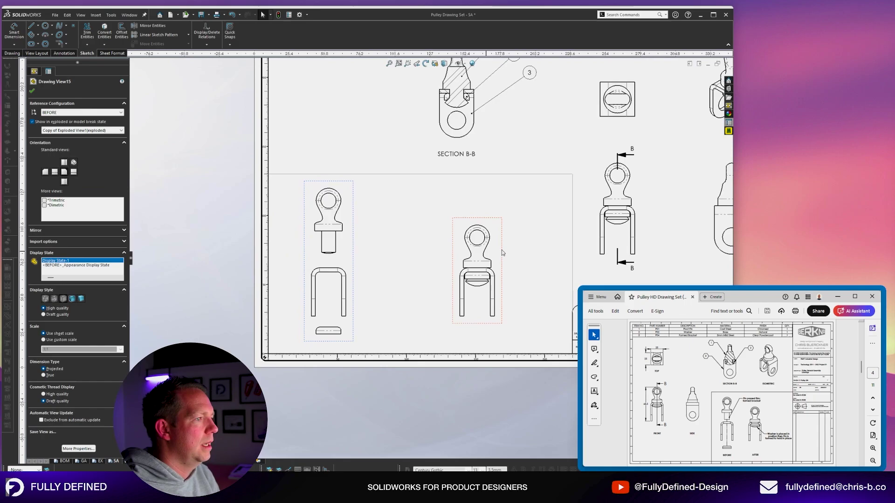
{"action": "left_click_drag", "start_coordinate": [502, 252], "coordinate": [524, 252]}
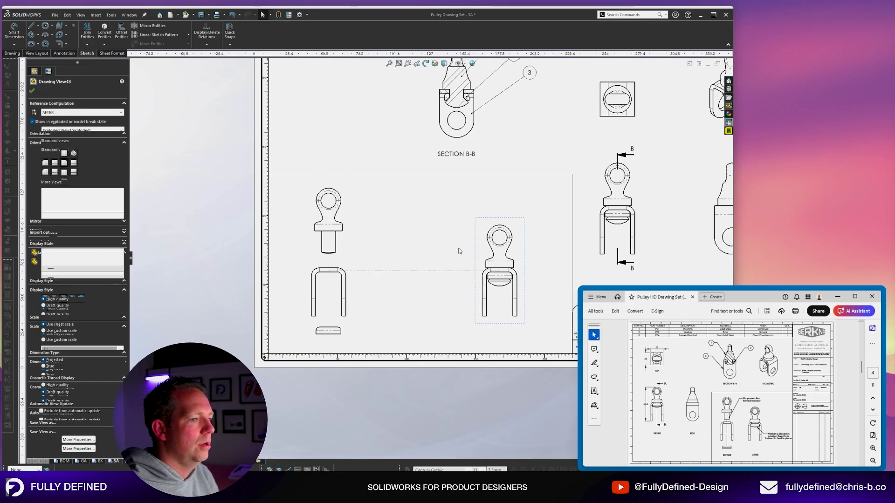
{"action": "left_click", "coordinate": [412, 252]}
{"action": "left_click", "coordinate": [351, 251]}
Paste a copy of the exploded view, align it with the original, and show it assembled.
{"action": "key", "text": "ctrl+c"}
{"action": "left_click", "coordinate": [416, 269]}
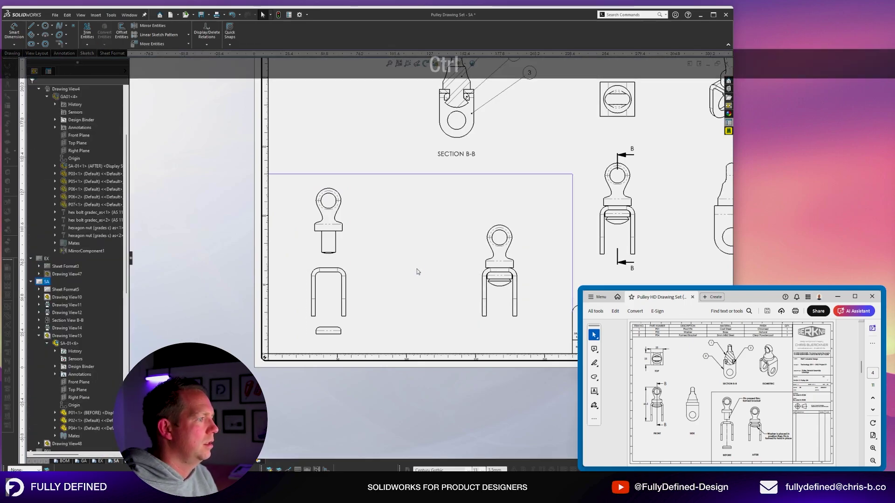
{"action": "key", "text": "ctrl+v"}
{"action": "right_click", "coordinate": [438, 259]}
{"action": "mouse_move", "coordinate": [475, 332]}
{"action": "left_click", "coordinate": [535, 332]}
{"action": "left_click", "coordinate": [344, 254]}
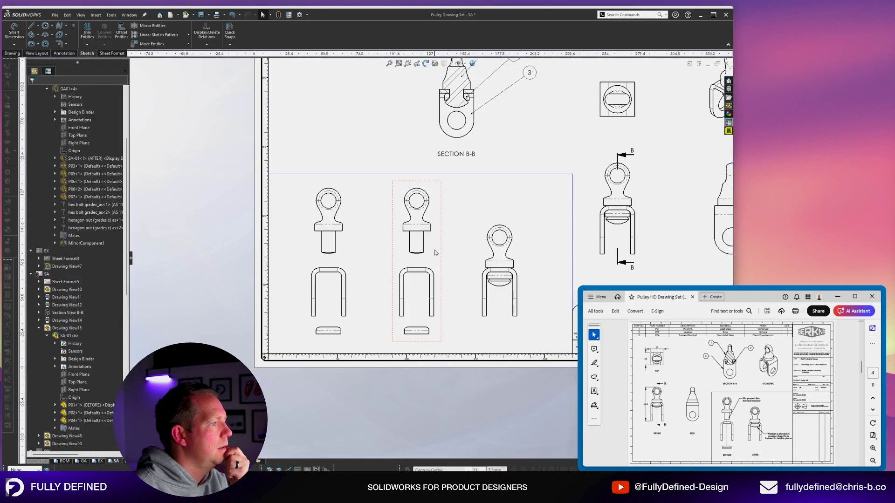
{"action": "left_click", "coordinate": [436, 252]}
{"action": "left_click", "coordinate": [47, 123]}
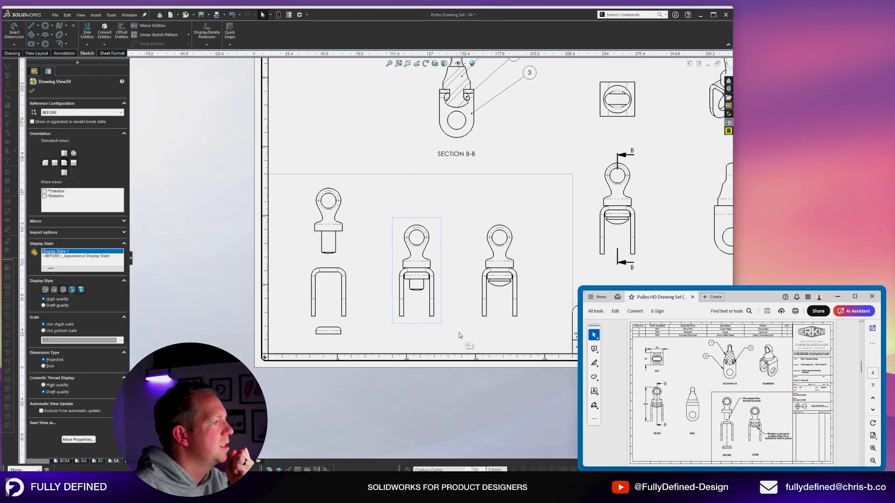
{"action": "left_click", "coordinate": [358, 318]}
{"action": "left_click_drag", "start_coordinate": [353, 314], "coordinate": [359, 316]}
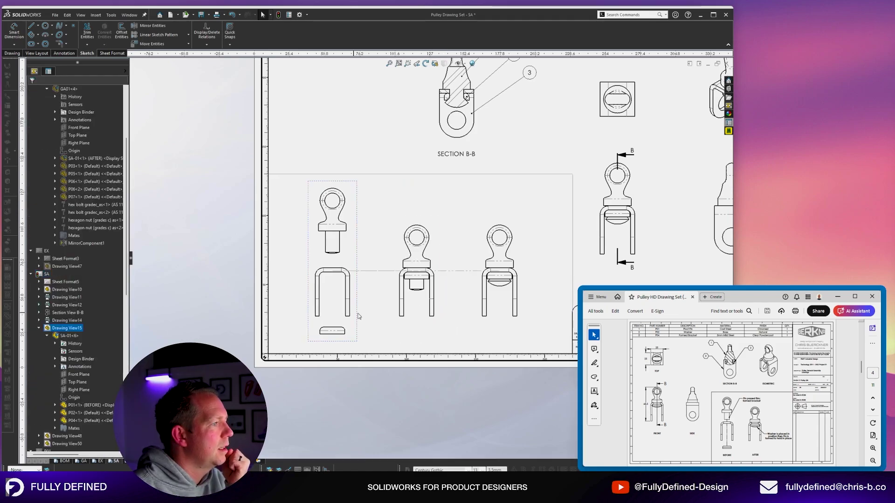
Make the two box lines around the exploded views thicker.
{"action": "scroll", "coordinate": [524, 201], "scroll_direction": "up", "scroll_amount": 4}
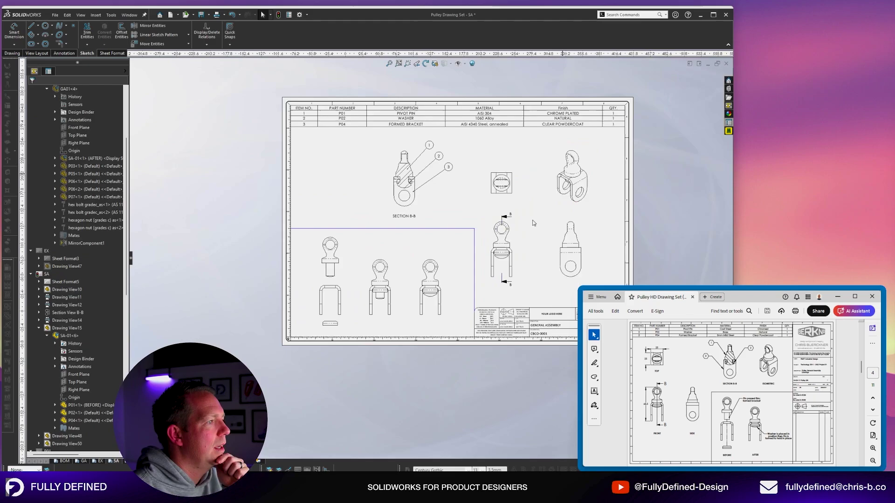
{"action": "scroll", "coordinate": [546, 214], "scroll_direction": "down", "scroll_amount": 2}
{"action": "scroll", "coordinate": [362, 275], "scroll_direction": "down", "scroll_amount": 3}
{"action": "left_click_drag", "start_coordinate": [501, 225], "coordinate": [477, 208]}
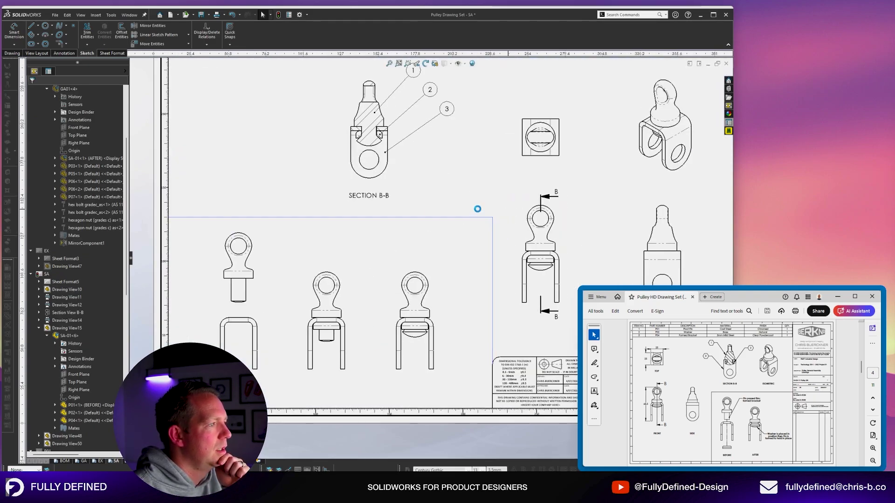
{"action": "left_click", "coordinate": [299, 470]}
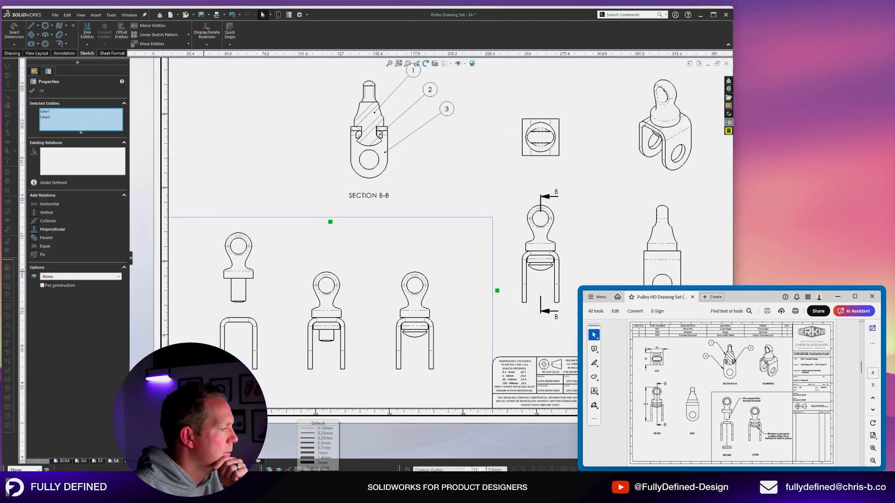
{"action": "left_click", "coordinate": [321, 443]}
{"action": "left_click", "coordinate": [219, 160]}
Move the side view and the front view with its top view further right.
{"action": "scroll", "coordinate": [433, 261], "scroll_direction": "up", "scroll_amount": 4}
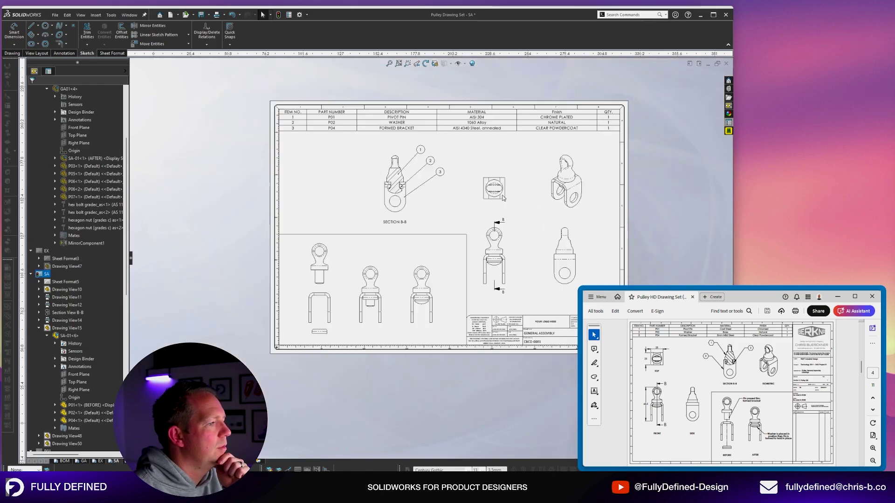
{"action": "scroll", "coordinate": [546, 185], "scroll_direction": "down", "scroll_amount": 2}
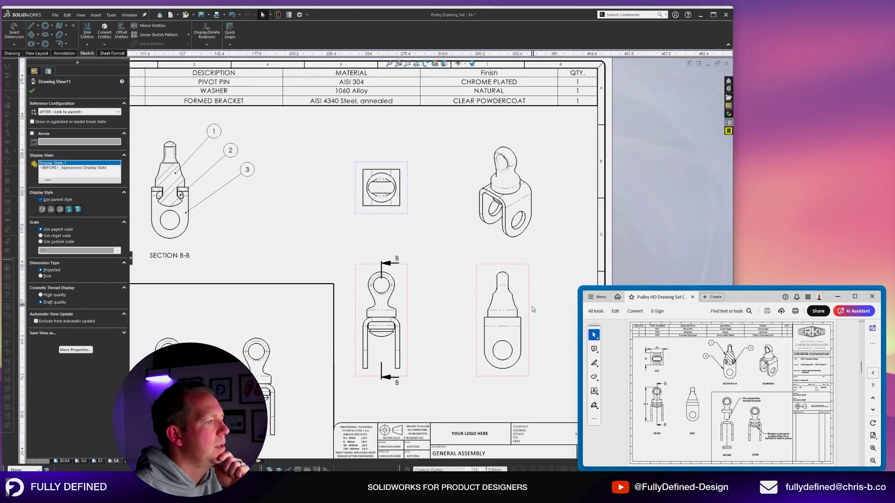
{"action": "left_click_drag", "start_coordinate": [533, 309], "coordinate": [561, 308]}
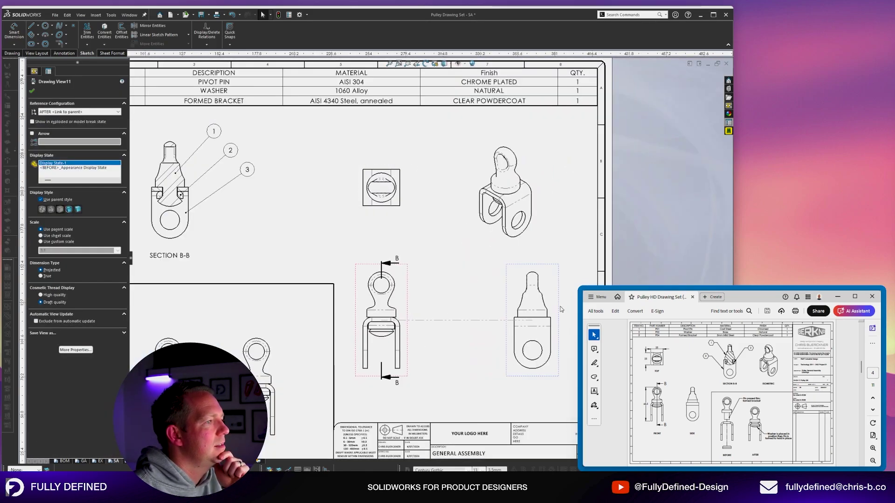
{"action": "left_click_drag", "start_coordinate": [408, 301], "coordinate": [426, 300]}
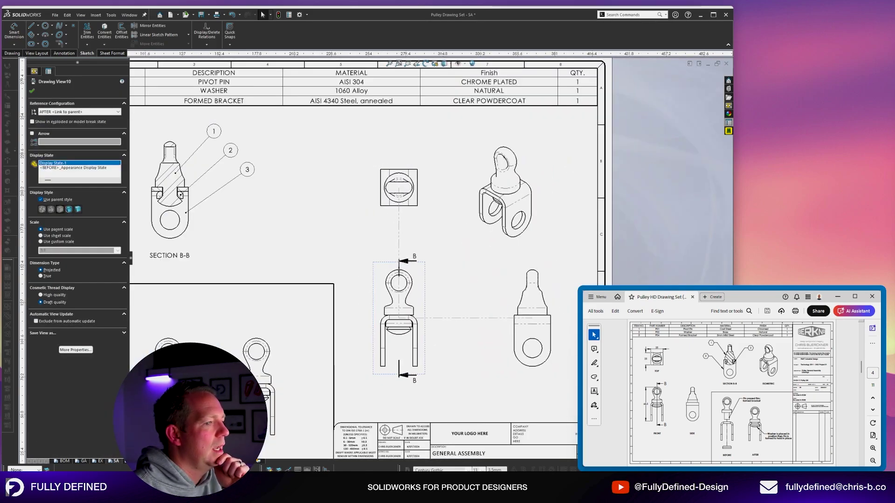
{"action": "scroll", "coordinate": [428, 391], "scroll_direction": "down", "scroll_amount": 5}
{"action": "left_click", "coordinate": [391, 357]}
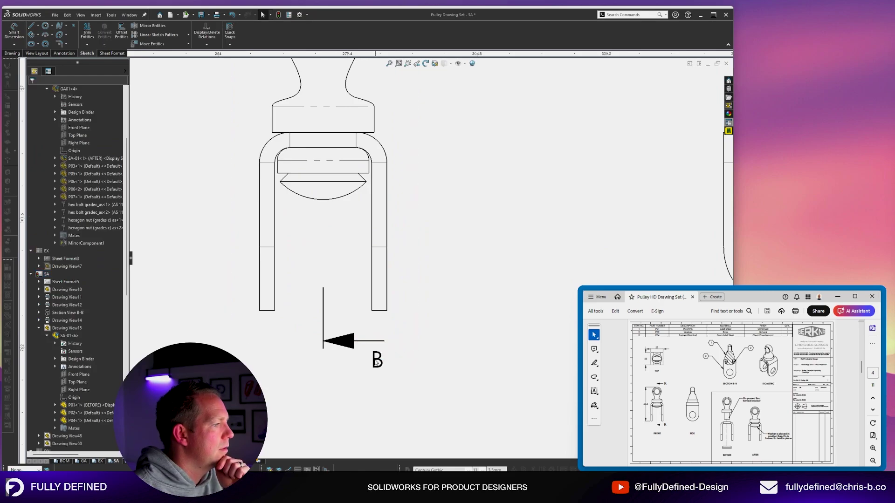
Place both B labels of the B-B cutting line beside their arrows.
{"action": "left_click", "coordinate": [381, 363]}
{"action": "left_click_drag", "start_coordinate": [381, 362], "coordinate": [392, 334]}
{"action": "scroll", "coordinate": [391, 332], "scroll_direction": "up", "scroll_amount": 4}
{"action": "scroll", "coordinate": [432, 89], "scroll_direction": "down", "scroll_amount": 2}
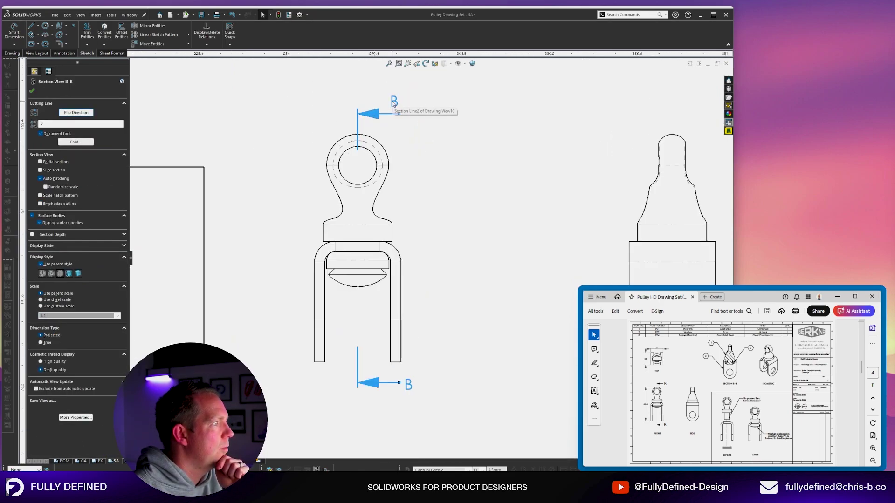
{"action": "left_click_drag", "start_coordinate": [393, 100], "coordinate": [411, 107]}
{"action": "scroll", "coordinate": [464, 223], "scroll_direction": "up", "scroll_amount": 6}
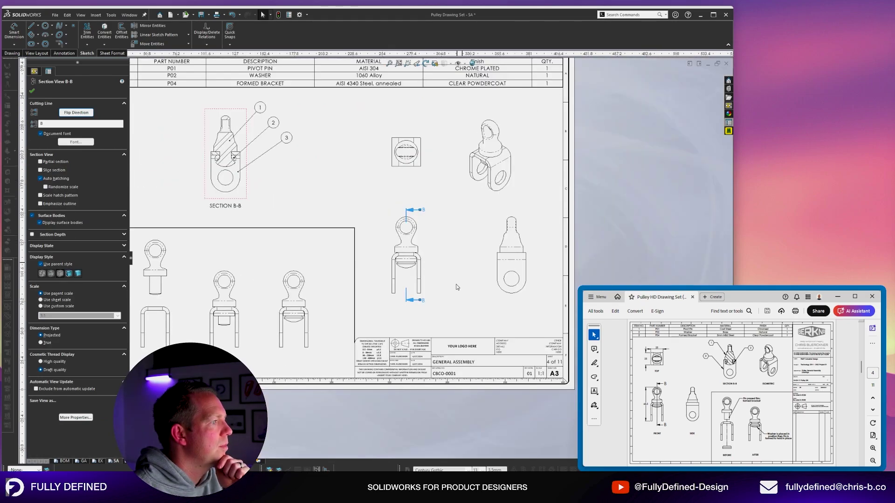
{"action": "left_click", "coordinate": [482, 323]}
{"action": "scroll", "coordinate": [347, 174], "scroll_direction": "up", "scroll_amount": 2}
{"action": "scroll", "coordinate": [348, 174], "scroll_direction": "down", "scroll_amount": 1}
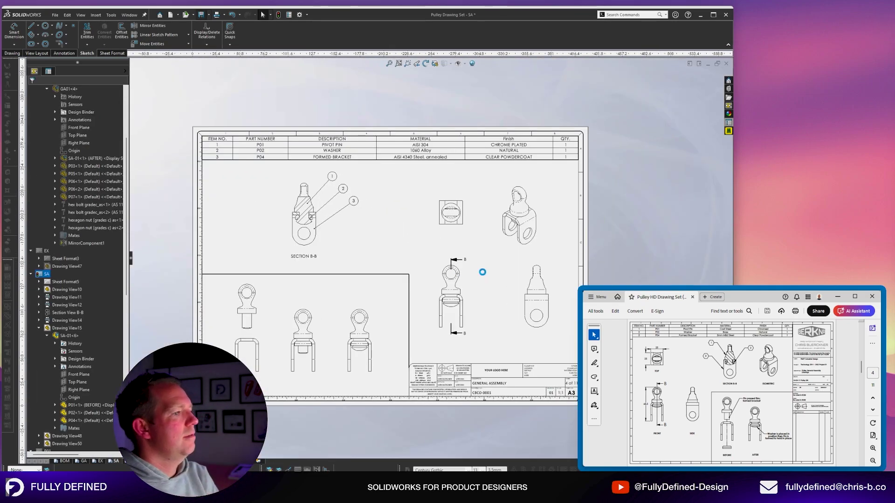
{"action": "right_click", "coordinate": [500, 245]}
Open SA-01, set part no CBCO-0002 and revision 01, apply, then save and close it.
{"action": "left_click", "coordinate": [507, 226]}
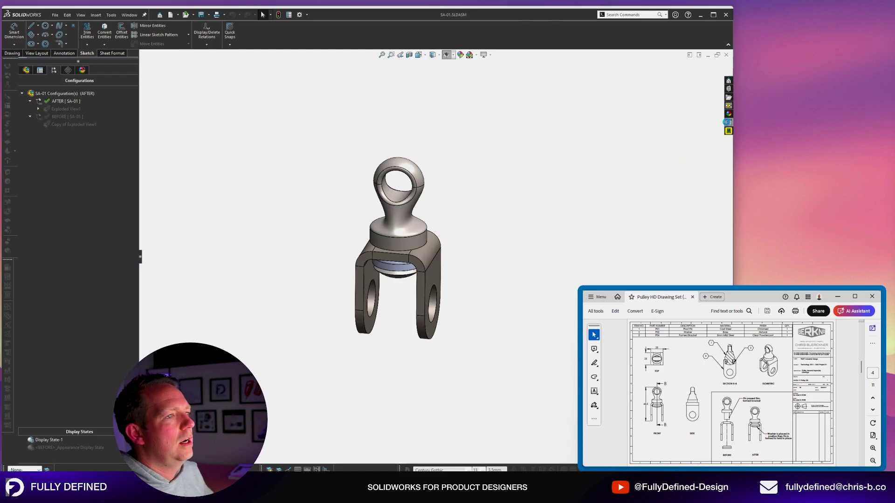
{"action": "left_click", "coordinate": [728, 123]}
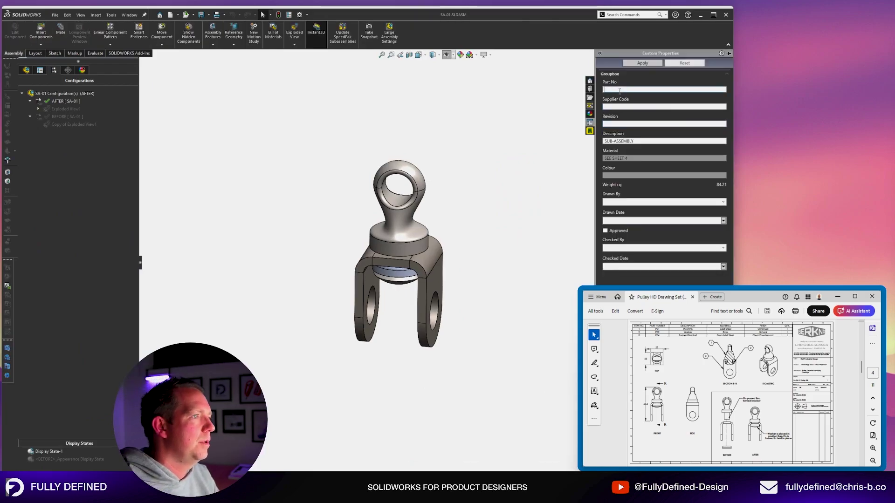
{"action": "type", "text": "CBCO-0002"}
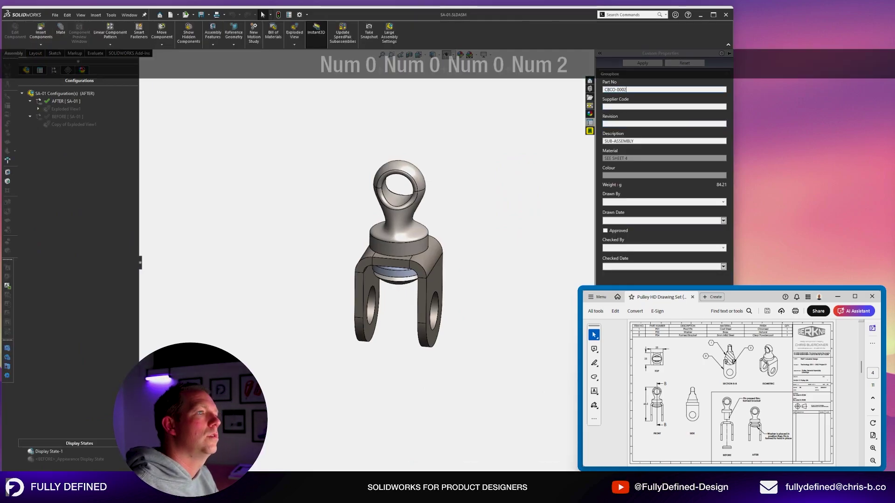
{"action": "key", "text": "Tab"}
{"action": "key", "text": "Tab"}
{"action": "type", "text": "01"}
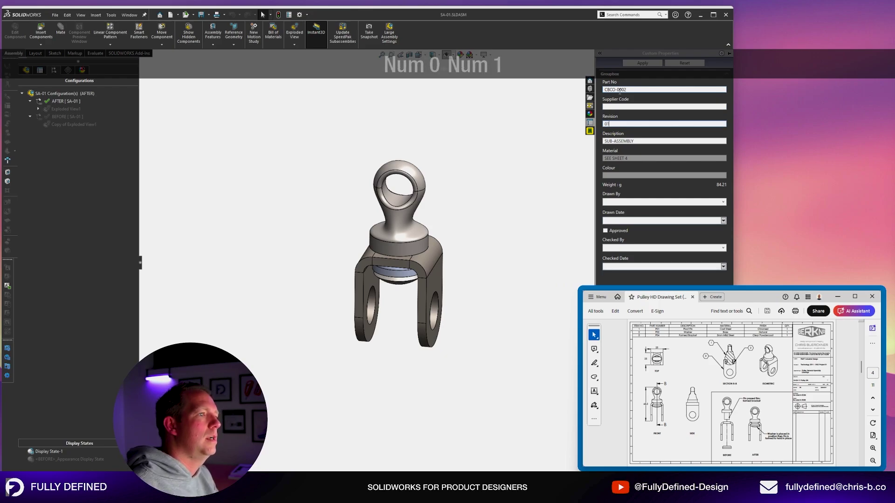
{"action": "key", "text": "Tab"}
{"action": "key", "text": "Tab"}
{"action": "key", "text": "Tab"}
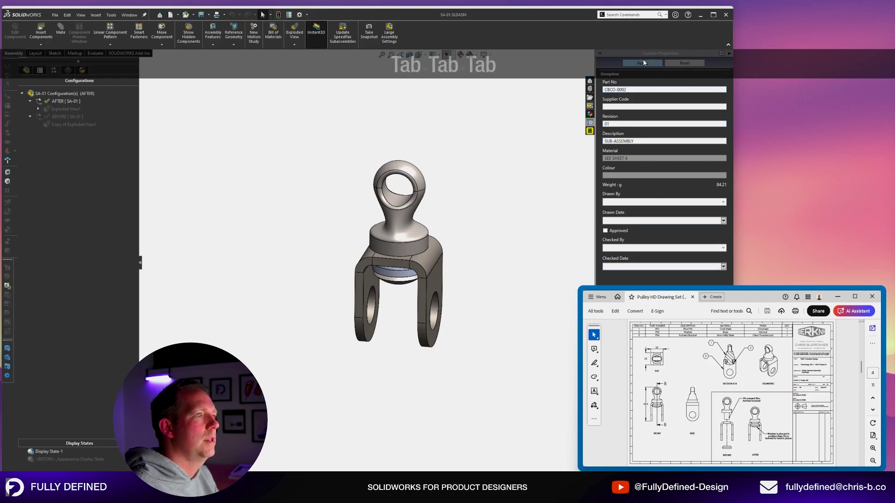
{"action": "left_click", "coordinate": [643, 63]}
{"action": "key", "text": "ctrl+s"}
{"action": "key", "text": "ctrl+w"}
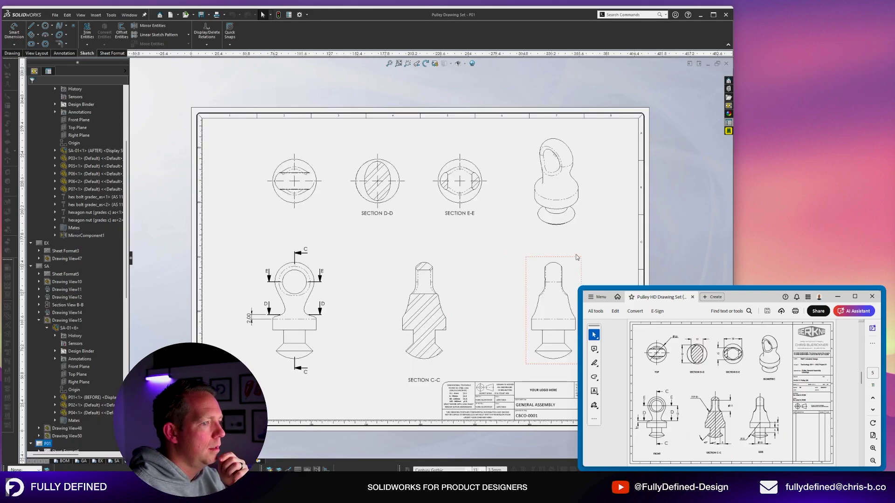
Raise the top view row and the front view row on sheet P01 slightly, then review the sheet.
{"action": "scroll", "coordinate": [581, 255], "scroll_direction": "down", "scroll_amount": 1}
{"action": "left_click", "coordinate": [414, 337]}
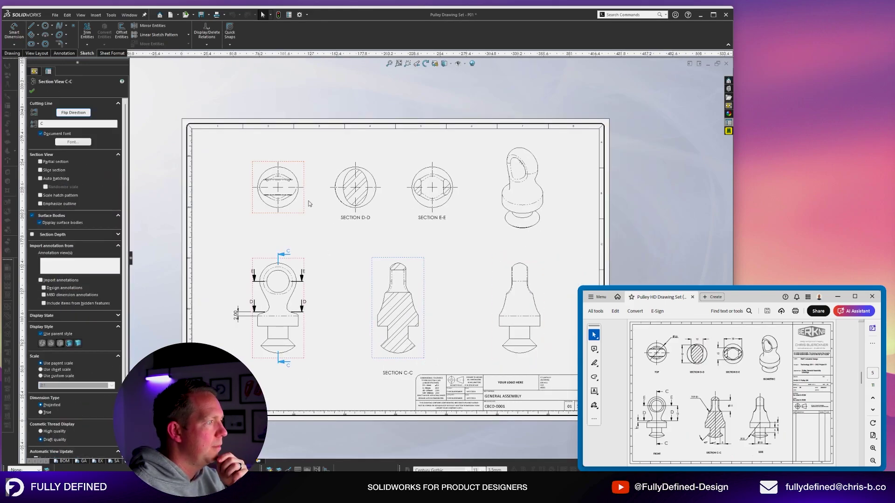
{"action": "left_click_drag", "start_coordinate": [297, 214], "coordinate": [297, 209]}
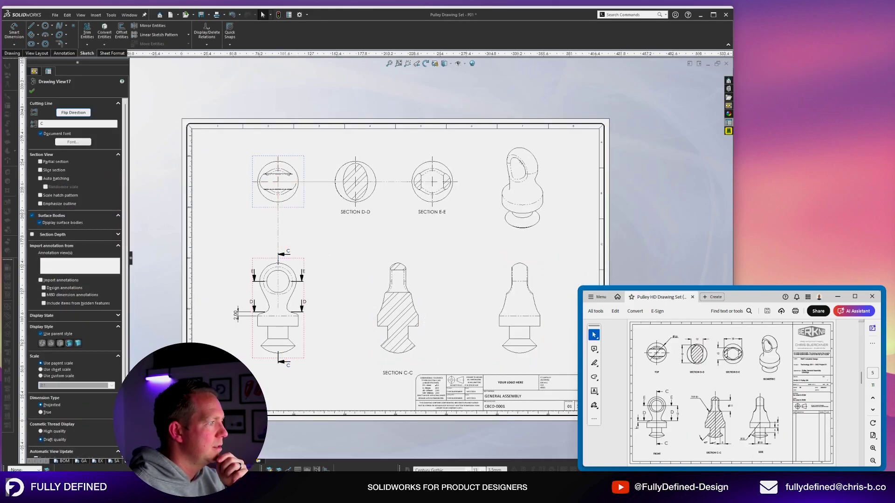
{"action": "left_click_drag", "start_coordinate": [302, 358], "coordinate": [301, 345]}
{"action": "left_click", "coordinate": [303, 347]}
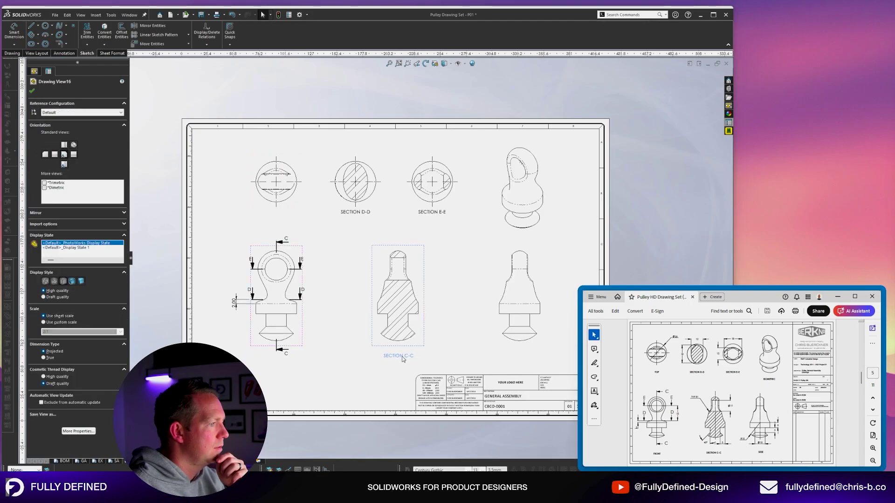
{"action": "key", "text": "Escape"}
{"action": "scroll", "coordinate": [521, 380], "scroll_direction": "down", "scroll_amount": 5}
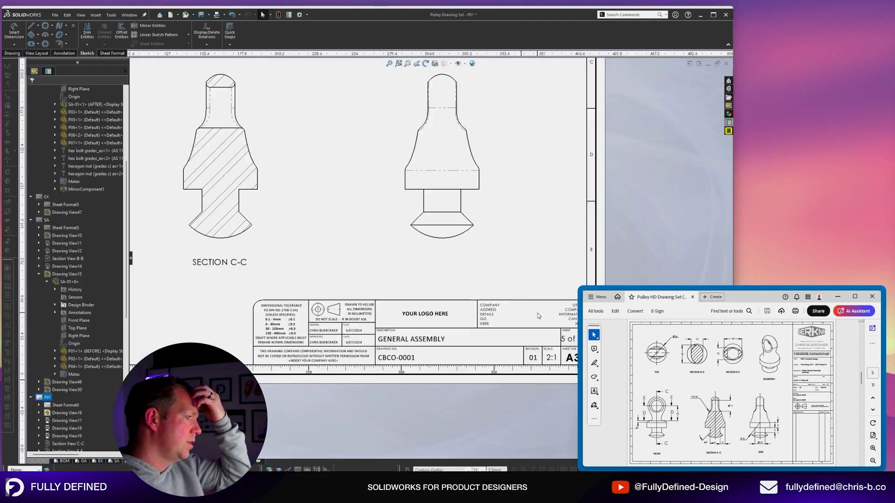
{"action": "scroll", "coordinate": [466, 280], "scroll_direction": "down", "scroll_amount": 3}
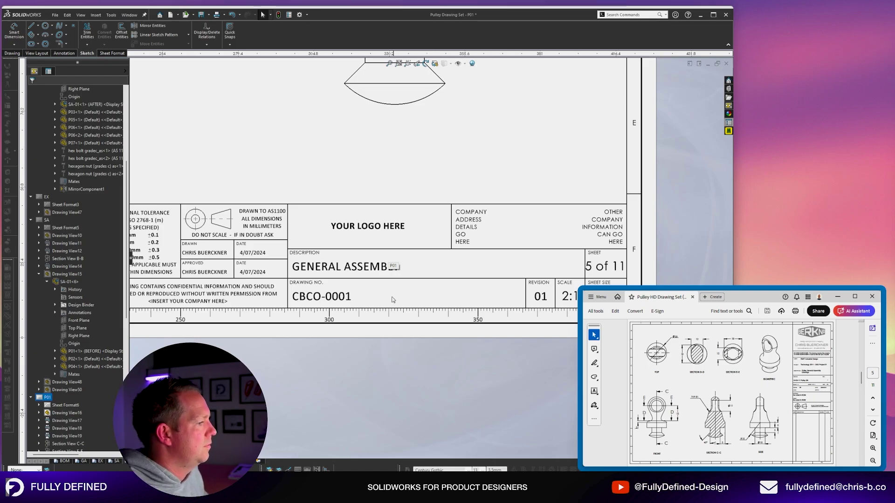
{"action": "scroll", "coordinate": [340, 206], "scroll_direction": "up", "scroll_amount": 8}
{"action": "scroll", "coordinate": [340, 207], "scroll_direction": "down", "scroll_amount": 2}
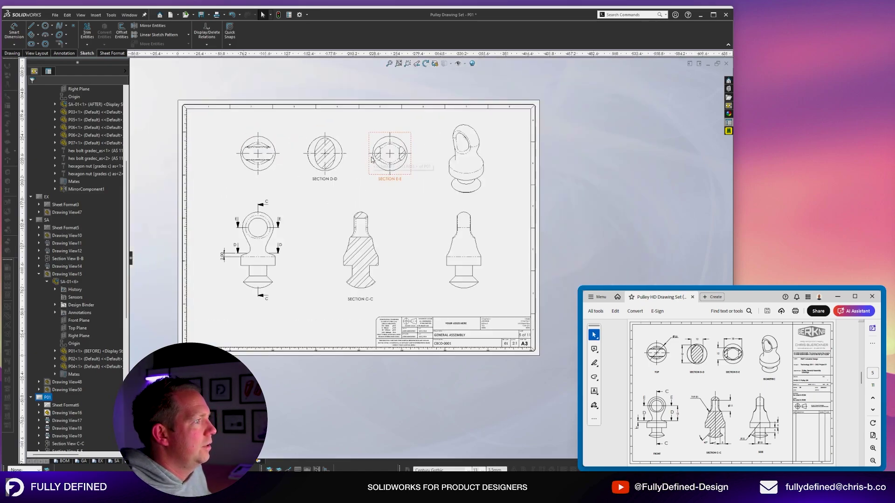
{"action": "left_click", "coordinate": [457, 237]}
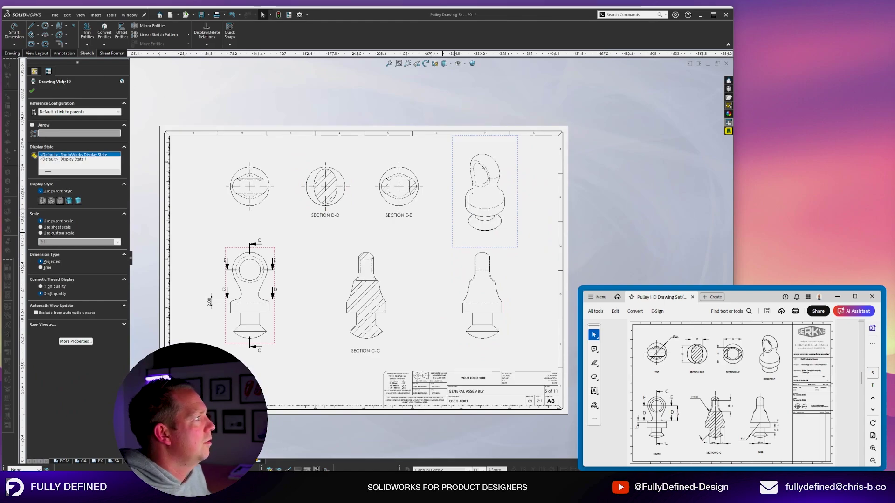
{"action": "left_click", "coordinate": [456, 347]}
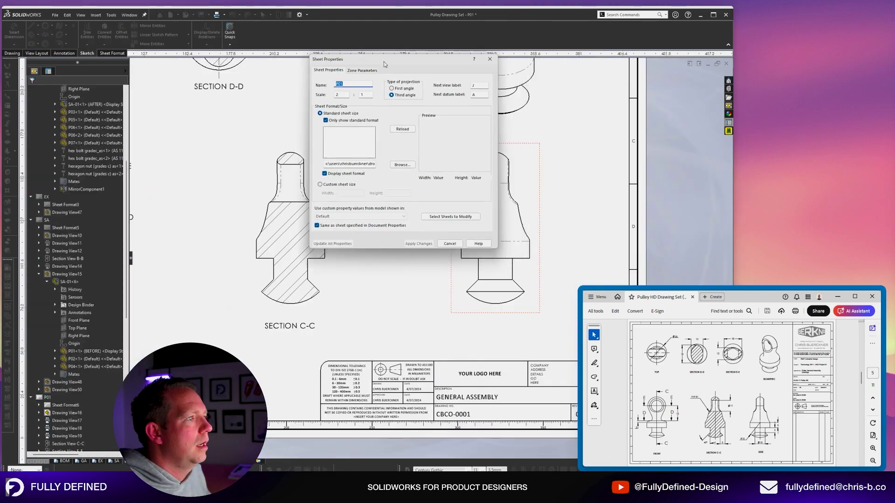
{"action": "left_click_drag", "start_coordinate": [384, 63], "coordinate": [303, 79]}
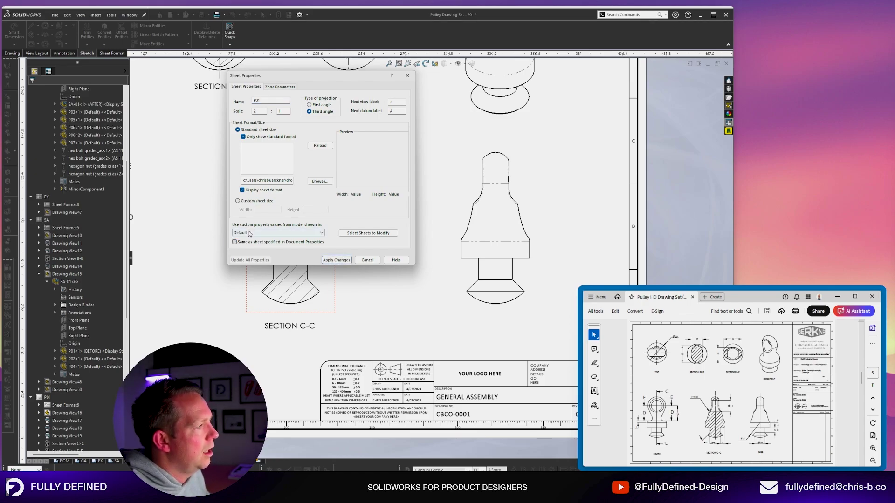
{"action": "left_click", "coordinate": [249, 233]}
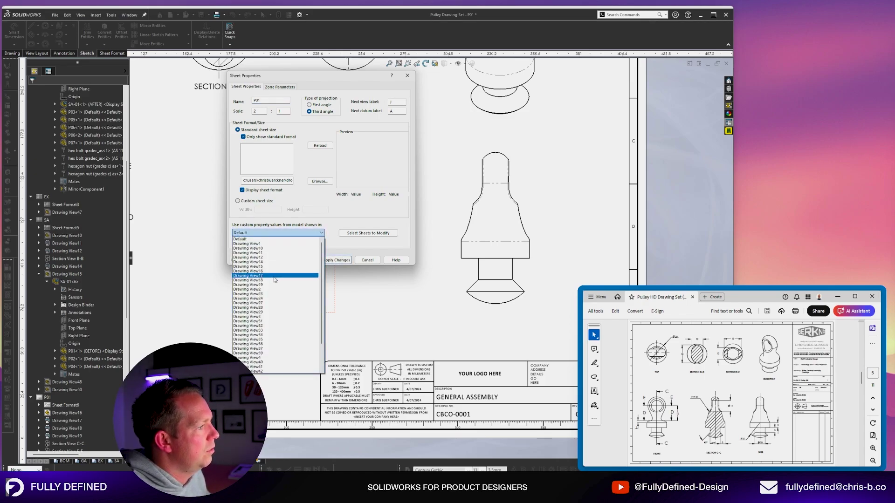
{"action": "left_click", "coordinate": [251, 284]}
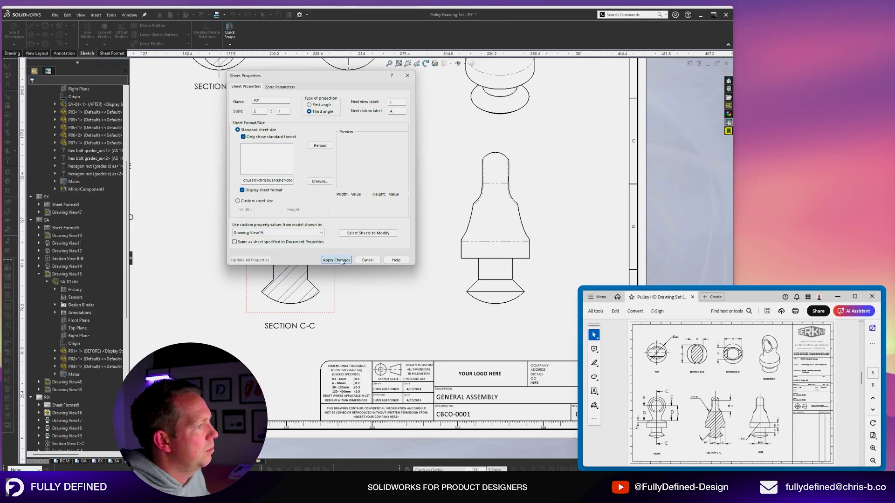
{"action": "left_click", "coordinate": [336, 260]}
{"action": "scroll", "coordinate": [442, 227], "scroll_direction": "down", "scroll_amount": 5}
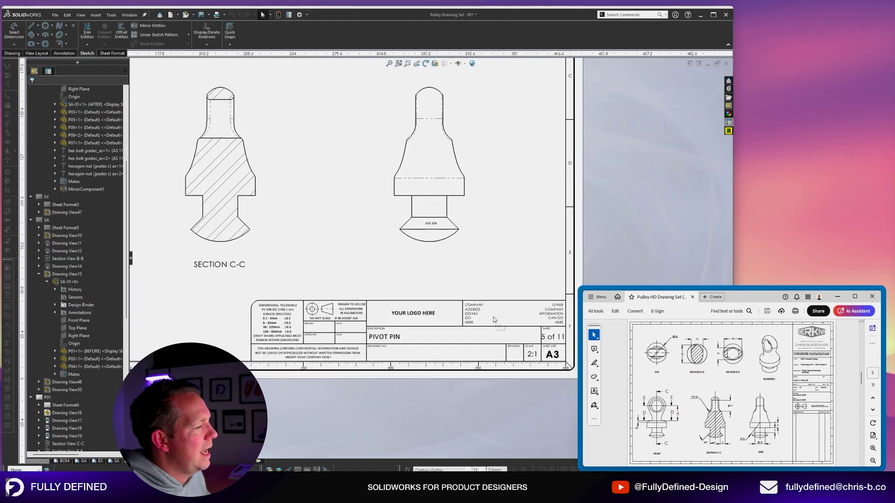
{"action": "scroll", "coordinate": [442, 227], "scroll_direction": "down", "scroll_amount": 1}
{"action": "middle_click_drag", "start_coordinate": [424, 365], "coordinate": [404, 295]}
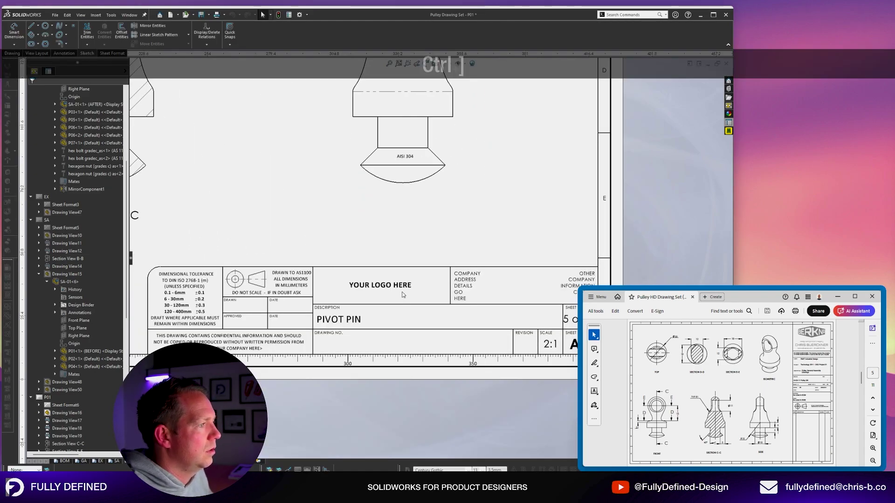
{"action": "scroll", "coordinate": [487, 204], "scroll_direction": "up", "scroll_amount": 3}
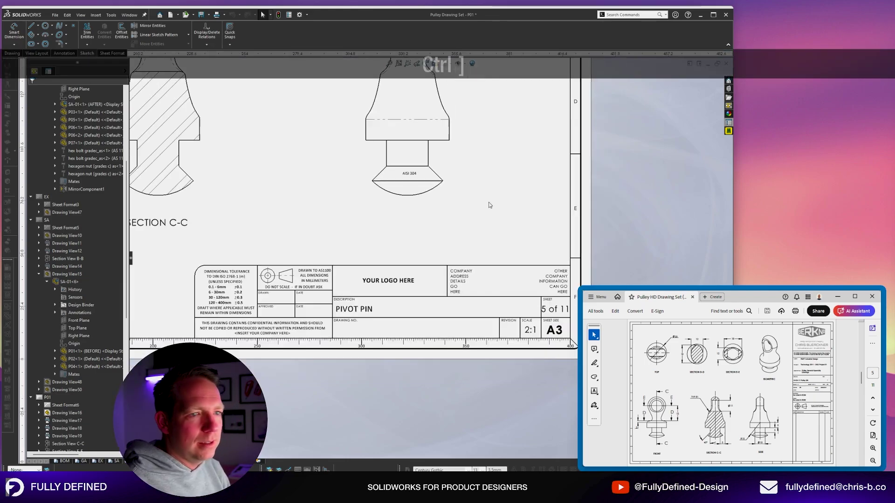
{"action": "scroll", "coordinate": [342, 264], "scroll_direction": "down", "scroll_amount": 2}
{"action": "scroll", "coordinate": [539, 174], "scroll_direction": "down", "scroll_amount": 3}
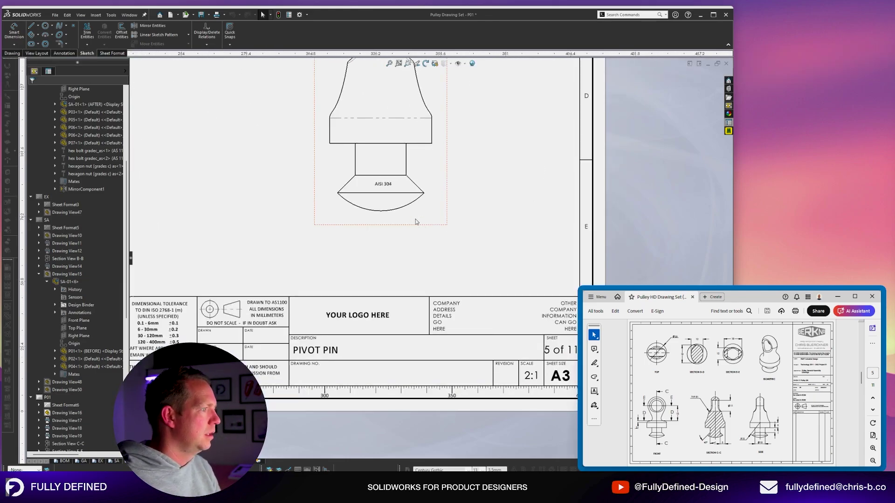
{"action": "right_click", "coordinate": [415, 220]}
In the pivot pin part's custom properties, set part number CBCO-0003 and revision 01.
{"action": "left_click", "coordinate": [422, 200]}
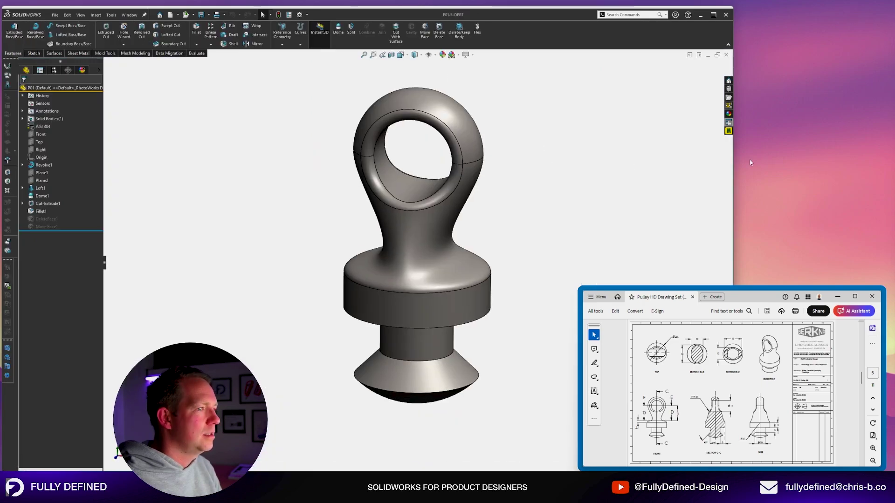
{"action": "left_click", "coordinate": [729, 122]}
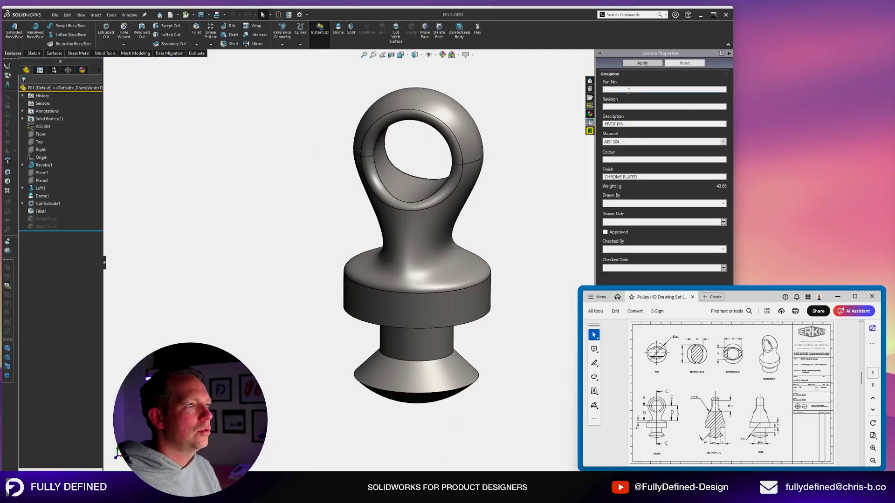
{"action": "key", "text": "ctrl+v"}
{"action": "key", "text": "BackSpace"}
{"action": "key", "text": "BackSpace"}
{"action": "key", "text": "BackSpace"}
{"action": "key", "text": "BackSpace"}
{"action": "type", "text": "0003"}
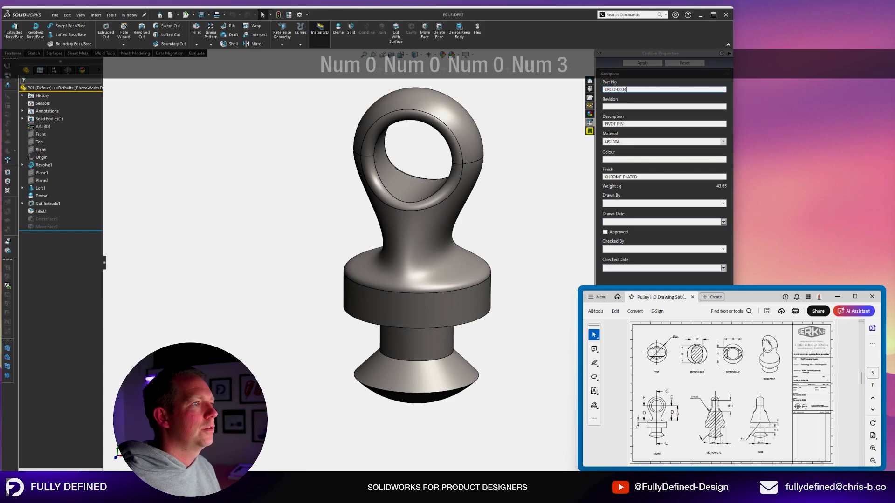
{"action": "key", "text": "Tab"}
{"action": "type", "text": "01"}
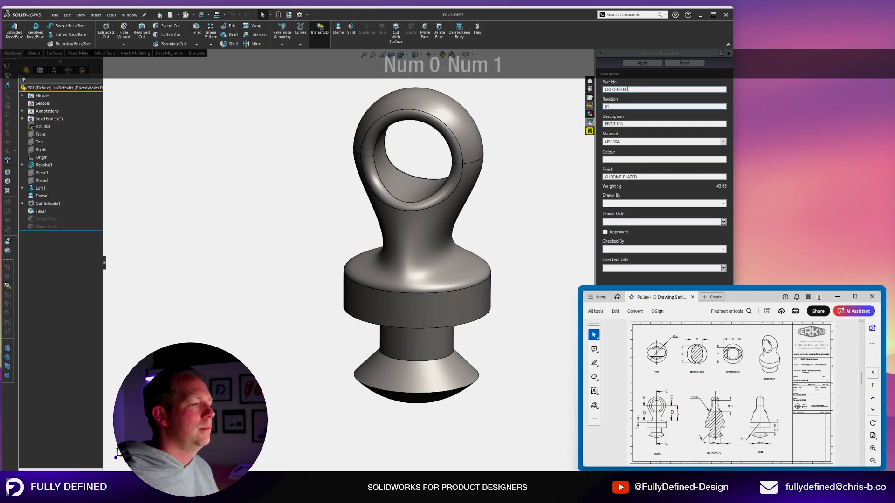
Choose the drafter and drawn date 4/07/2024, save the part, and return to the drawing.
{"action": "key", "text": "Tab"}
{"action": "key", "text": "Tab"}
{"action": "key", "text": "Tab"}
{"action": "key", "text": "Tab"}
{"action": "key", "text": "Tab"}
{"action": "key", "text": "Tab"}
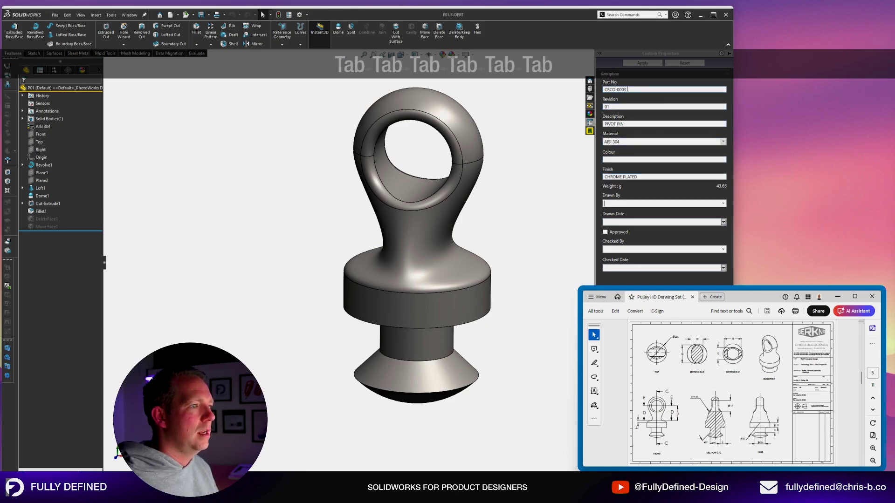
{"action": "left_click", "coordinate": [723, 203]}
{"action": "left_click", "coordinate": [632, 223]}
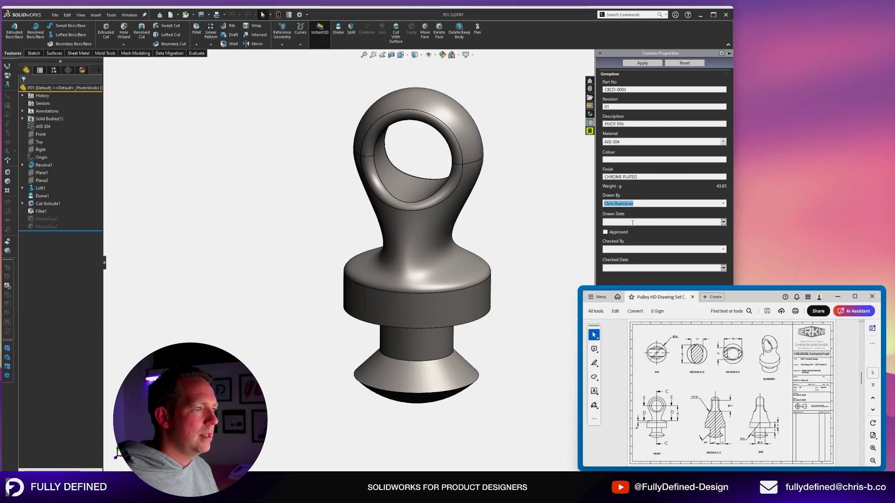
{"action": "left_click", "coordinate": [723, 222]}
{"action": "left_click", "coordinate": [656, 253]}
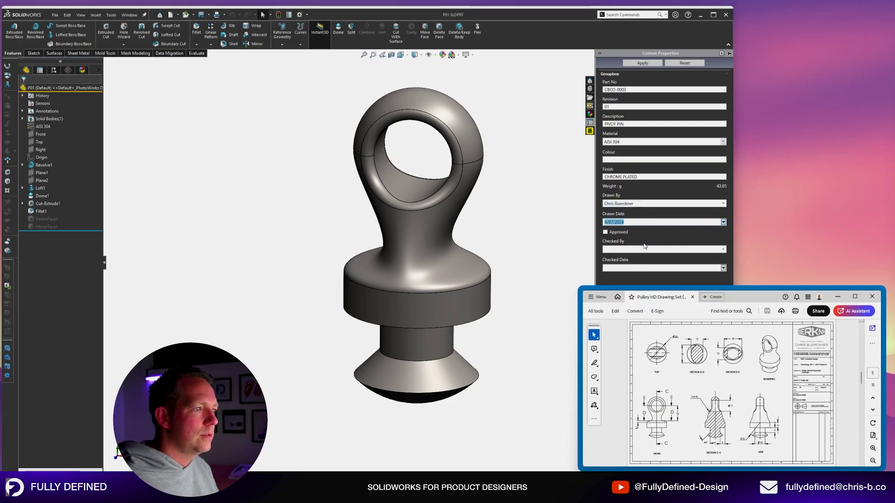
{"action": "key", "text": "ctrl+s"}
{"action": "key", "text": "ctrl+Tab"}
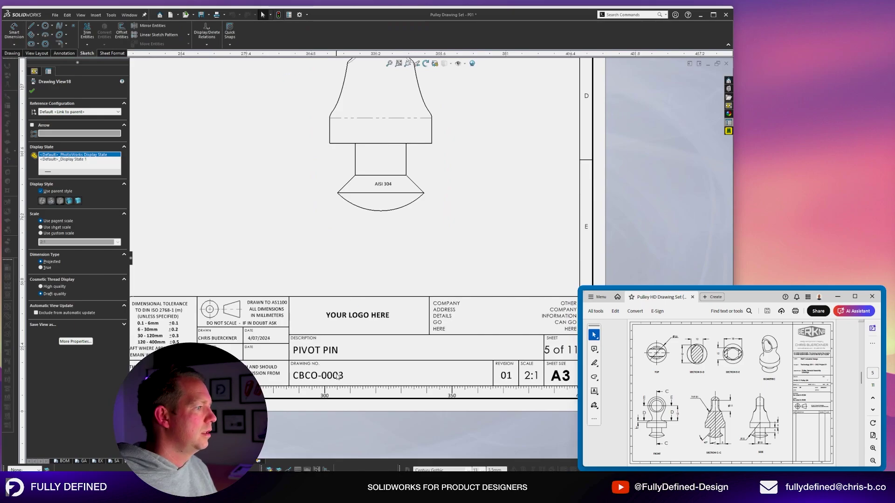
Delete the AISI 304 note from the P01 sheet format.
{"action": "right_click", "coordinate": [487, 375]}
{"action": "left_click", "coordinate": [509, 333]}
{"action": "left_click", "coordinate": [385, 184]}
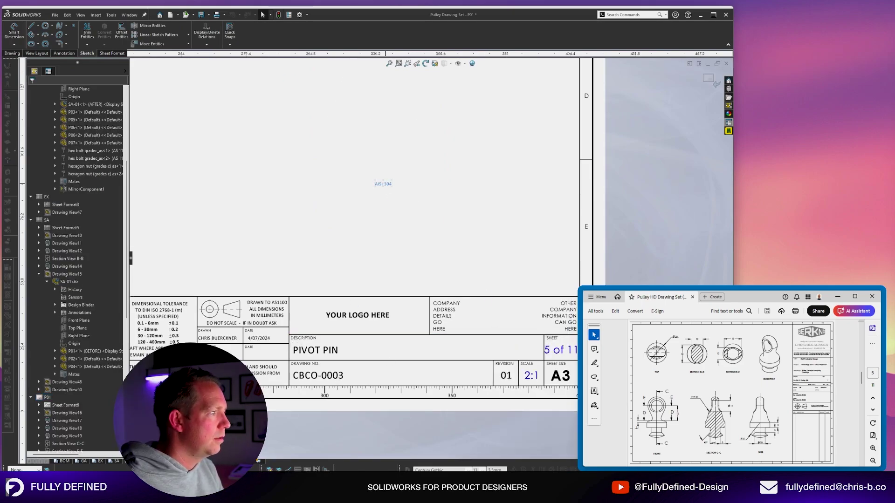
{"action": "key", "text": "Delete"}
{"action": "left_click", "coordinate": [707, 80]}
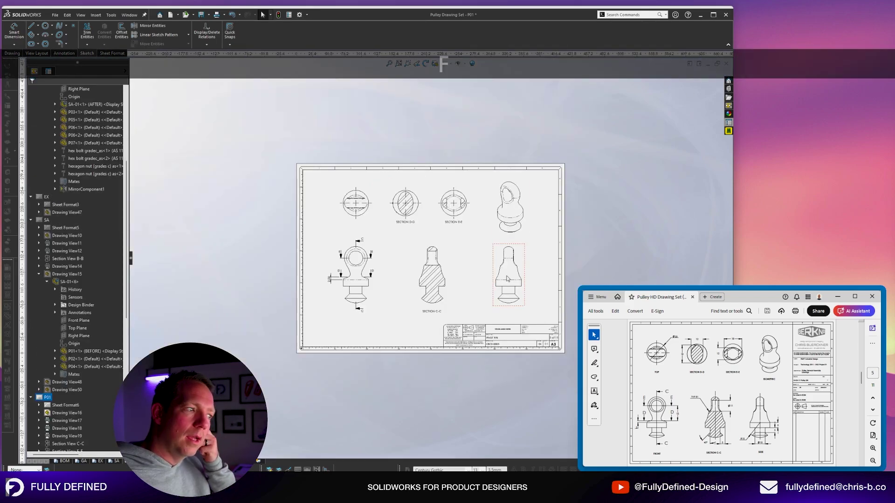
Step through the BOM and P01–P06 sheets to reach the P07 pulley sheet.
{"action": "scroll", "coordinate": [383, 312], "scroll_direction": "down", "scroll_amount": 1}
{"action": "left_click", "coordinate": [64, 461]}
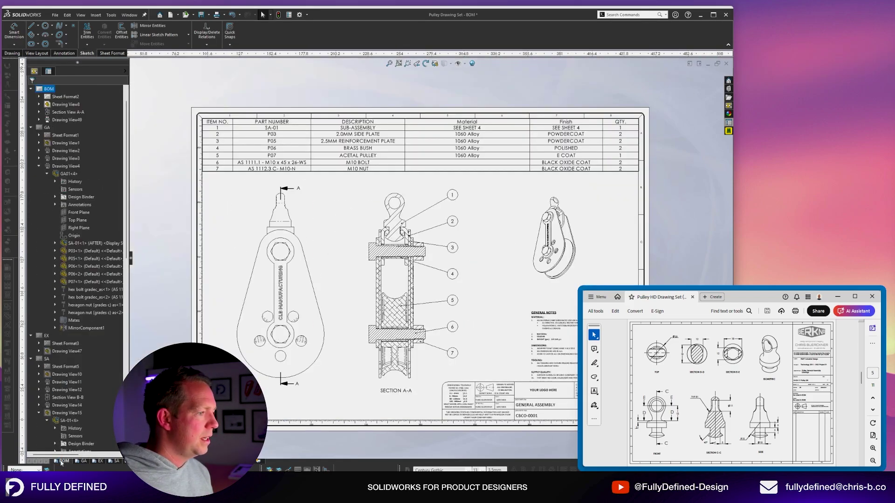
{"action": "middle_click_drag", "start_coordinate": [542, 385], "coordinate": [449, 299]}
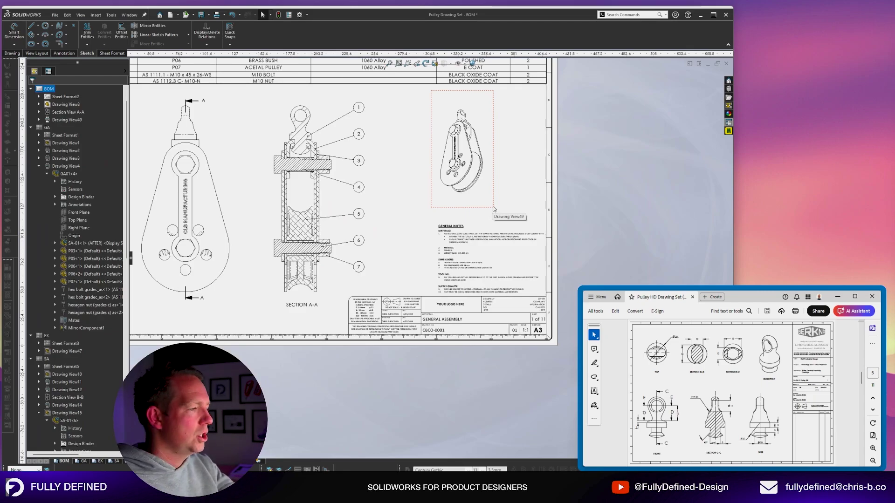
{"action": "left_click", "coordinate": [133, 461]}
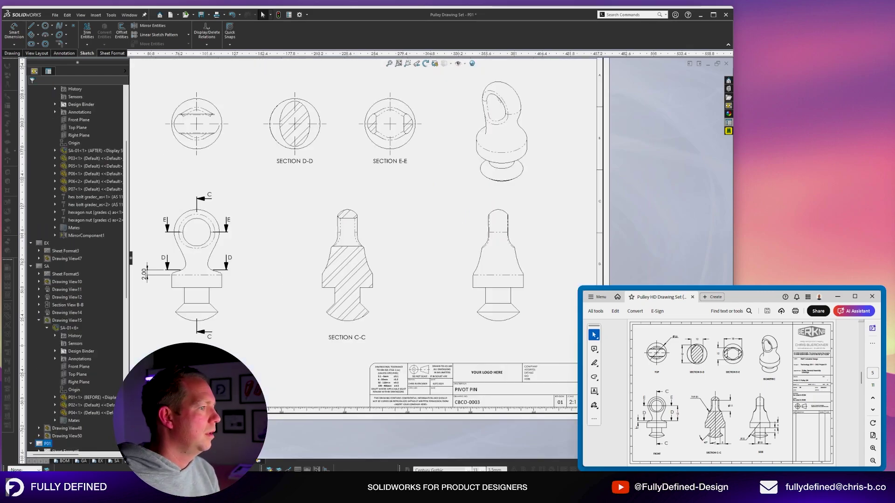
{"action": "scroll", "coordinate": [501, 413], "scroll_direction": "down", "scroll_amount": 3}
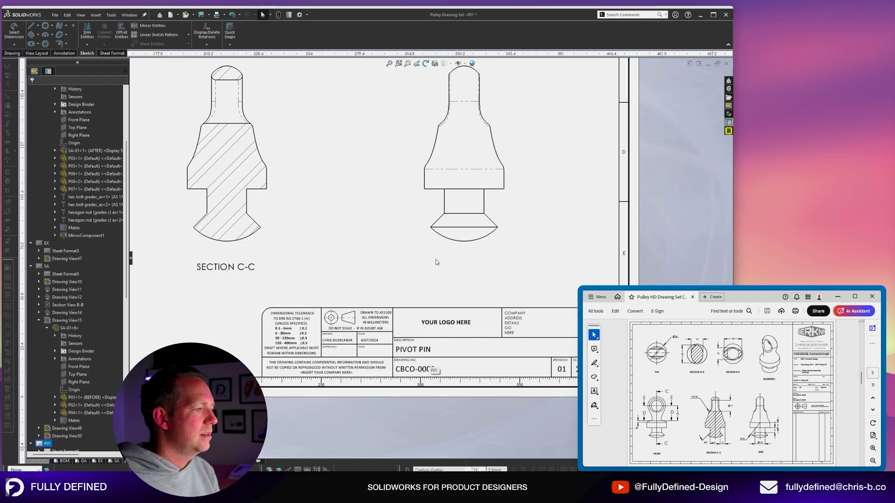
{"action": "key", "text": "f"}
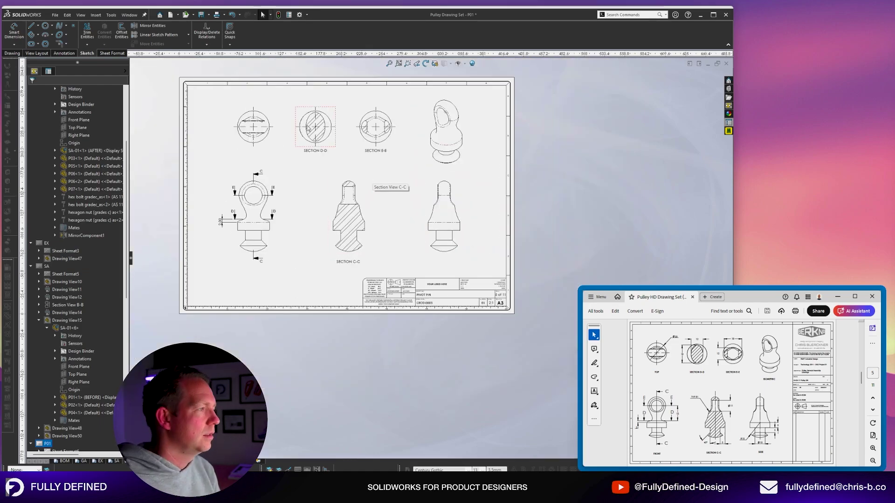
{"action": "scroll", "coordinate": [317, 144], "scroll_direction": "down", "scroll_amount": 2}
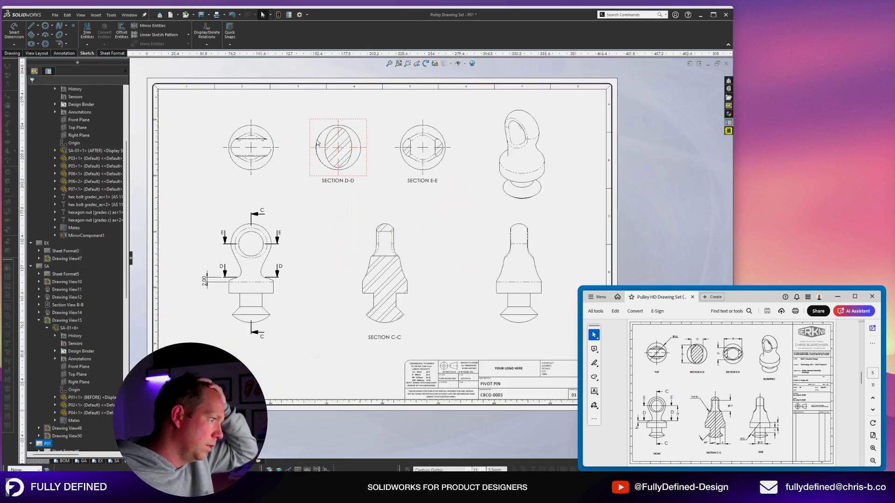
{"action": "scroll", "coordinate": [317, 143], "scroll_direction": "down", "scroll_amount": 1}
{"action": "left_click", "coordinate": [151, 461]}
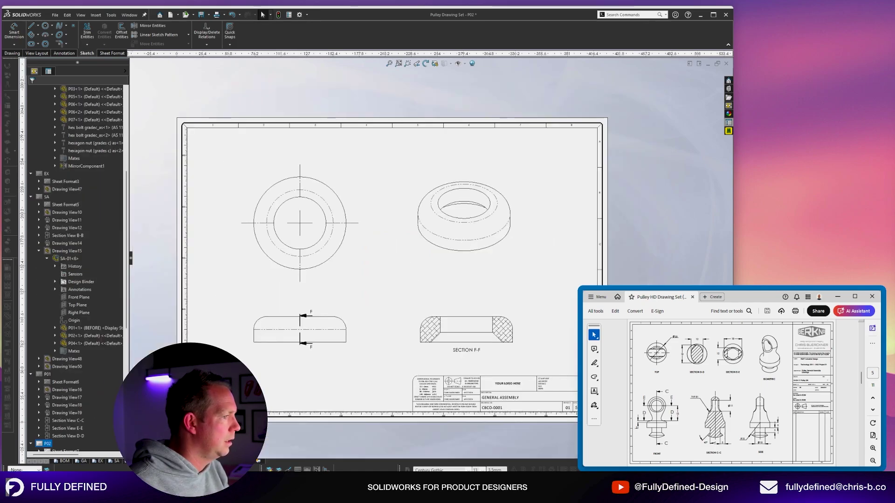
{"action": "scroll", "coordinate": [274, 365], "scroll_direction": "down", "scroll_amount": 4}
{"action": "key", "text": "f"}
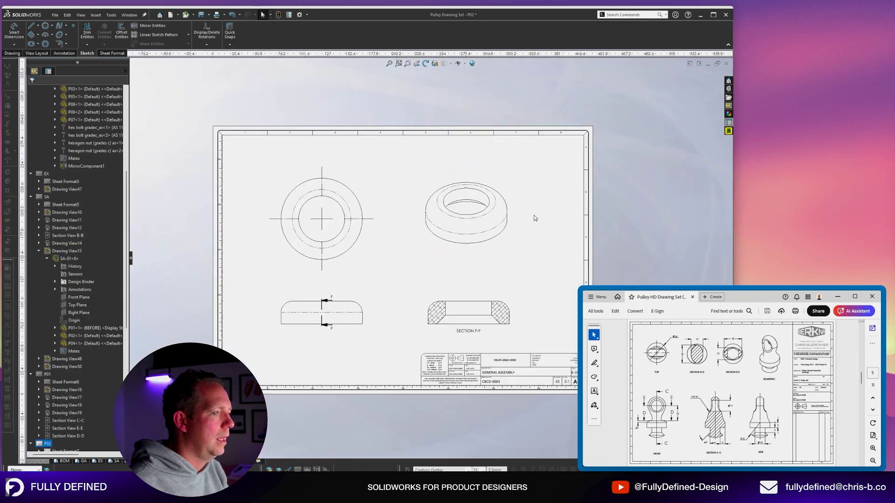
{"action": "left_click", "coordinate": [171, 461]}
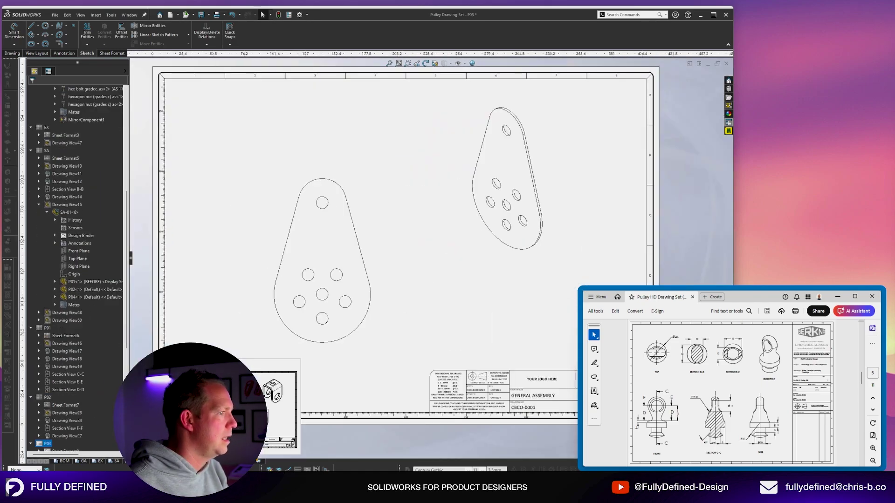
{"action": "left_click", "coordinate": [190, 461]}
{"action": "left_click", "coordinate": [209, 461]}
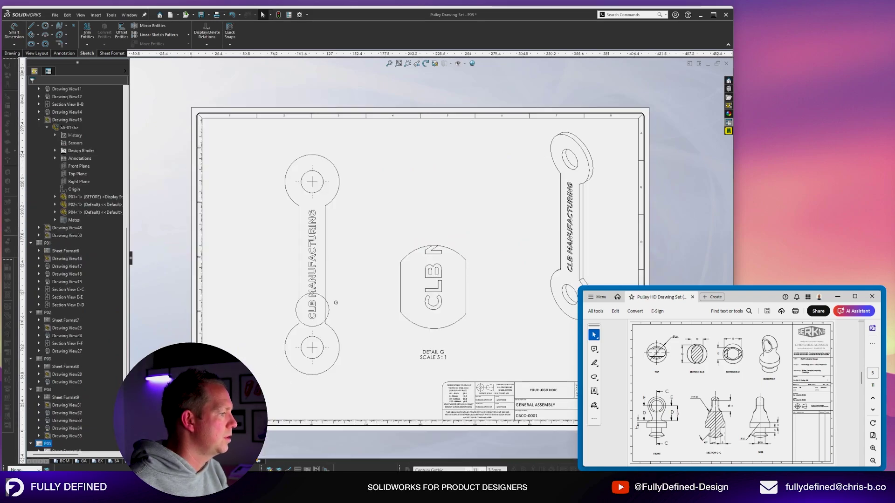
{"action": "left_click", "coordinate": [226, 461]}
{"action": "left_click", "coordinate": [245, 461]}
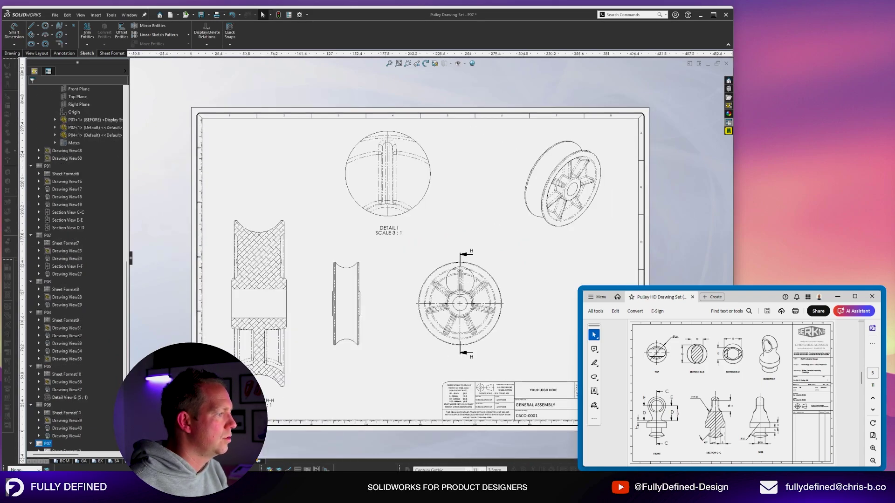
{"action": "scroll", "coordinate": [465, 293], "scroll_direction": "down", "scroll_amount": 5}
Rename the P07 detail circle from I to J and place the DETAIL J label beside it.
{"action": "left_click", "coordinate": [462, 292]}
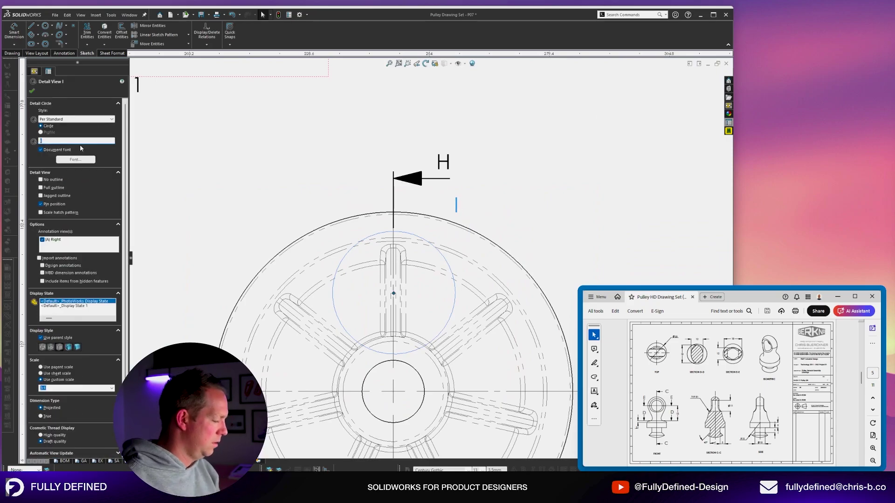
{"action": "type", "text": "J"}
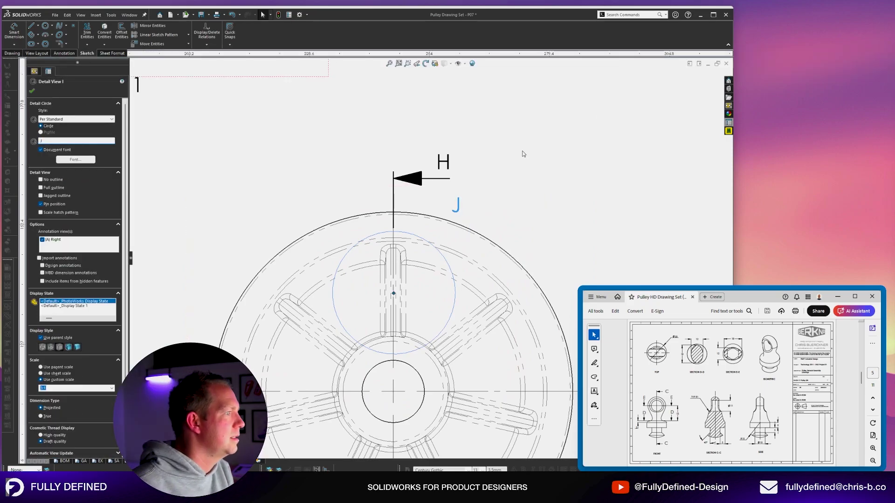
{"action": "key", "text": "Return"}
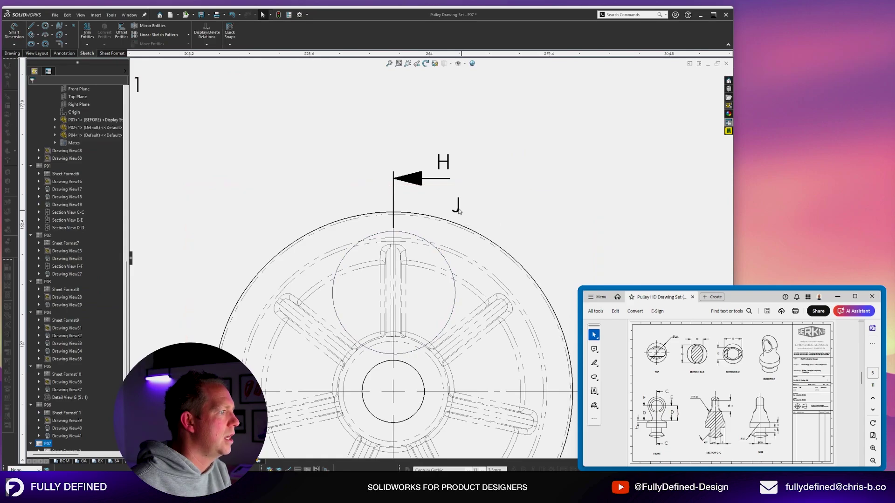
{"action": "left_click_drag", "start_coordinate": [465, 216], "coordinate": [347, 242]}
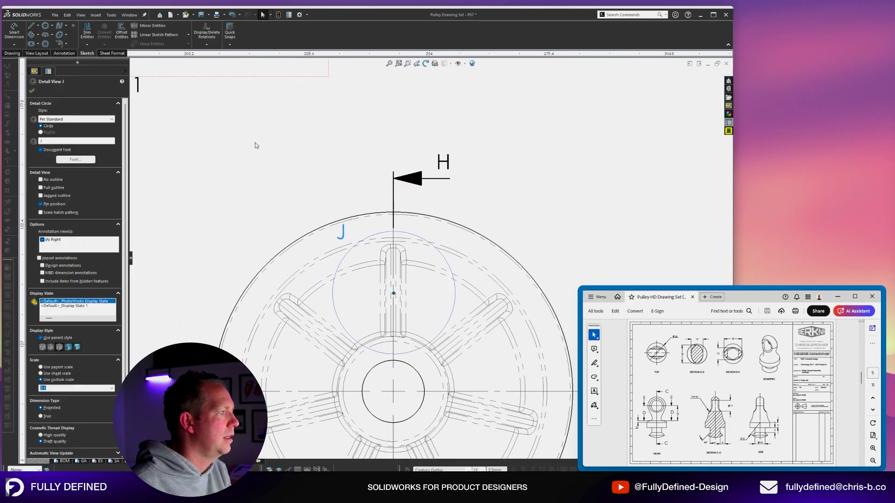
{"action": "key", "text": "f"}
{"action": "left_click", "coordinate": [356, 361]}
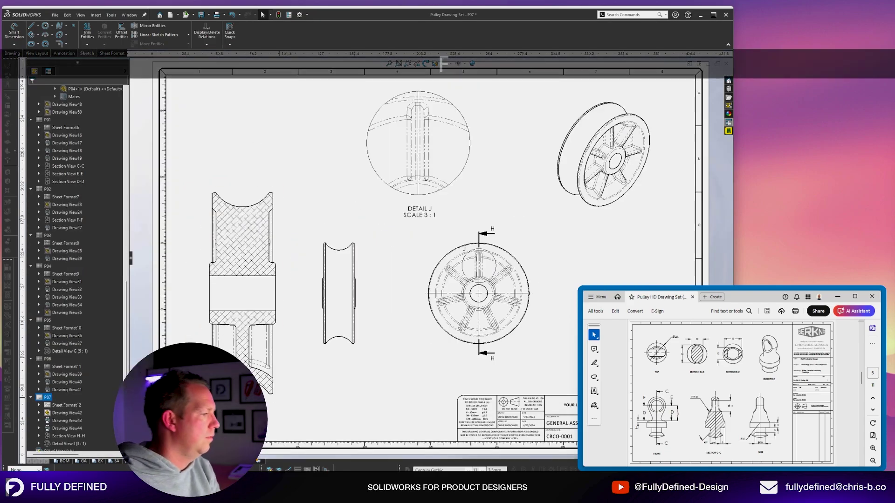
Show the whole BOM sheet with its seven-row parts list and general assembly views.
{"action": "left_click", "coordinate": [67, 461]}
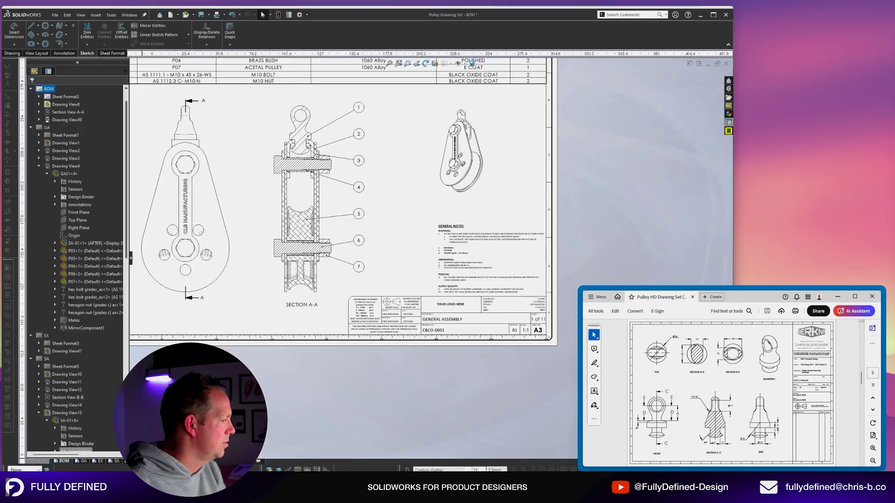
{"action": "key", "text": "f"}
{"action": "scroll", "coordinate": [403, 204], "scroll_direction": "down", "scroll_amount": 2}
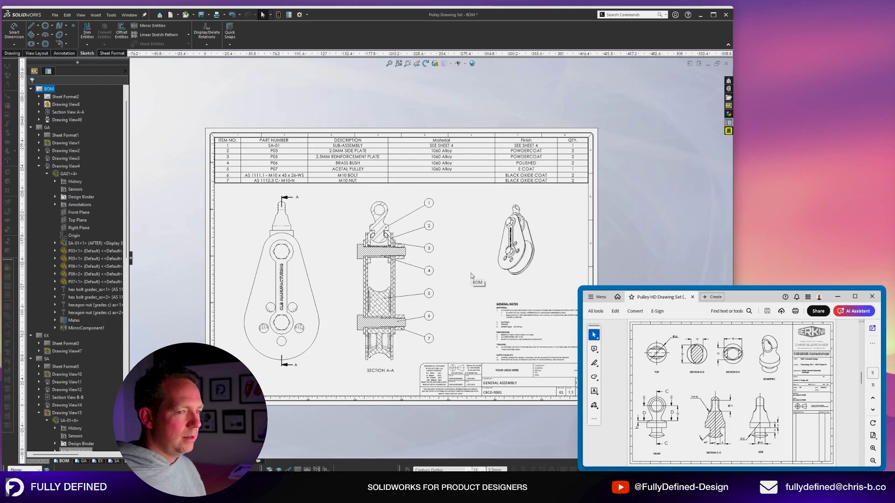
{"action": "key", "text": "ctrl+bracketright"}
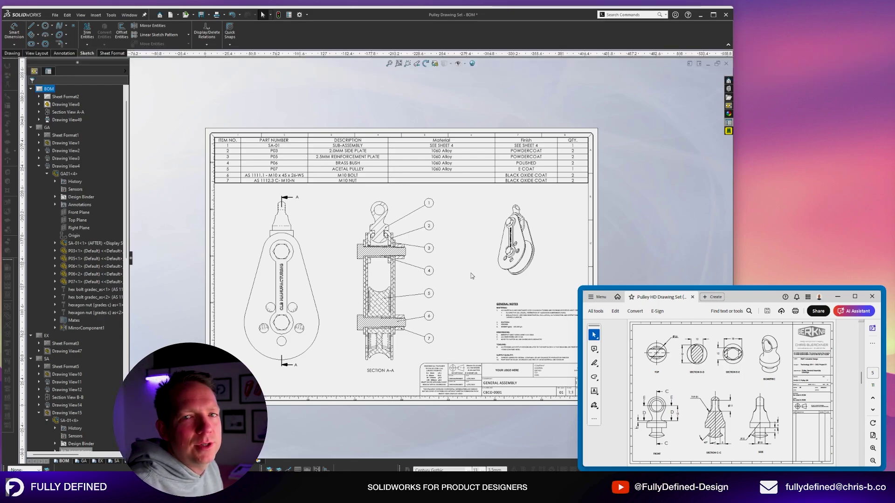
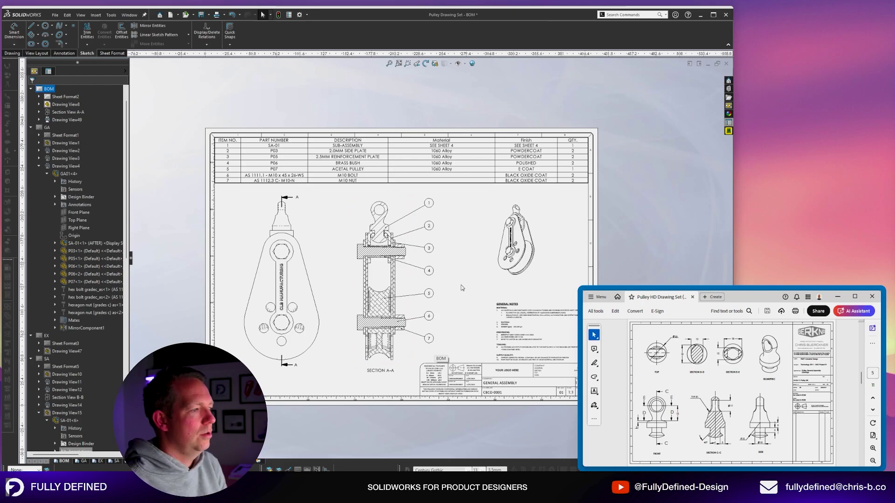
Add a view label to the isometric view and change its SCALE 1 : 2 text to ISOMETRIC.
{"action": "scroll", "coordinate": [520, 284], "scroll_direction": "down", "scroll_amount": 5}
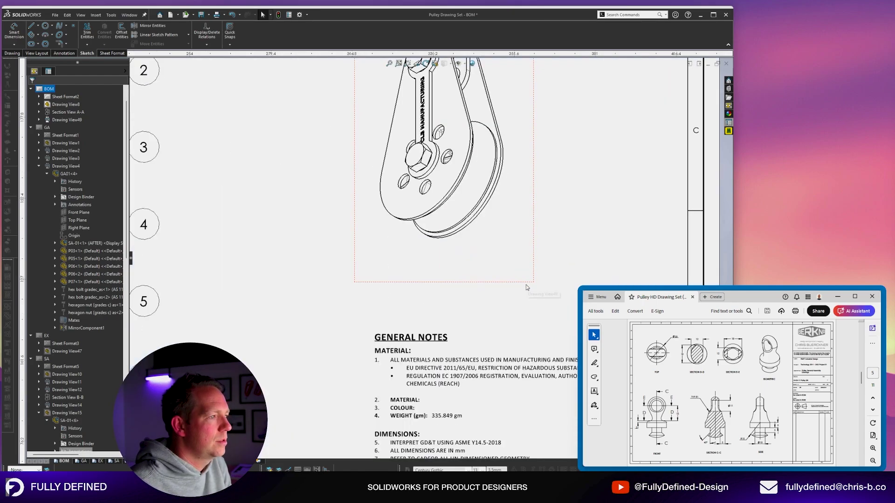
{"action": "scroll", "coordinate": [341, 295], "scroll_direction": "up", "scroll_amount": 3}
{"action": "scroll", "coordinate": [341, 294], "scroll_direction": "down", "scroll_amount": 2}
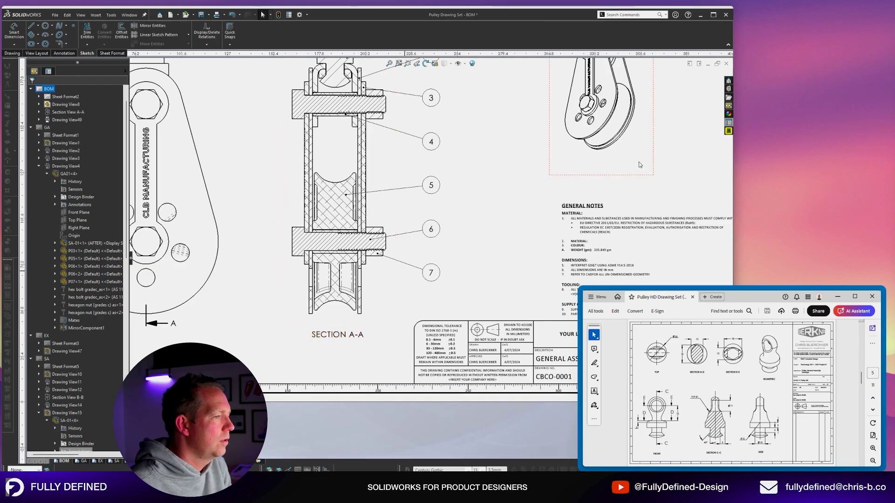
{"action": "scroll", "coordinate": [463, 236], "scroll_direction": "up", "scroll_amount": 2}
{"action": "right_click", "coordinate": [463, 237]}
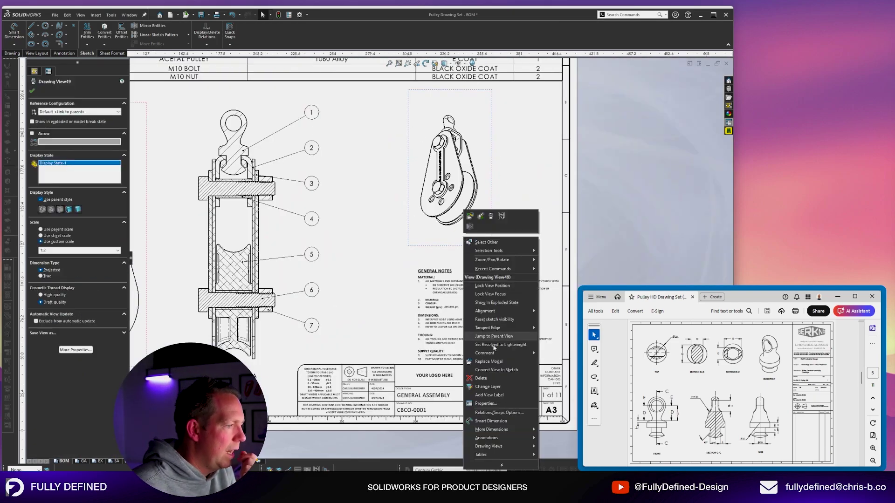
{"action": "left_click", "coordinate": [489, 395]}
{"action": "left_click", "coordinate": [450, 260]}
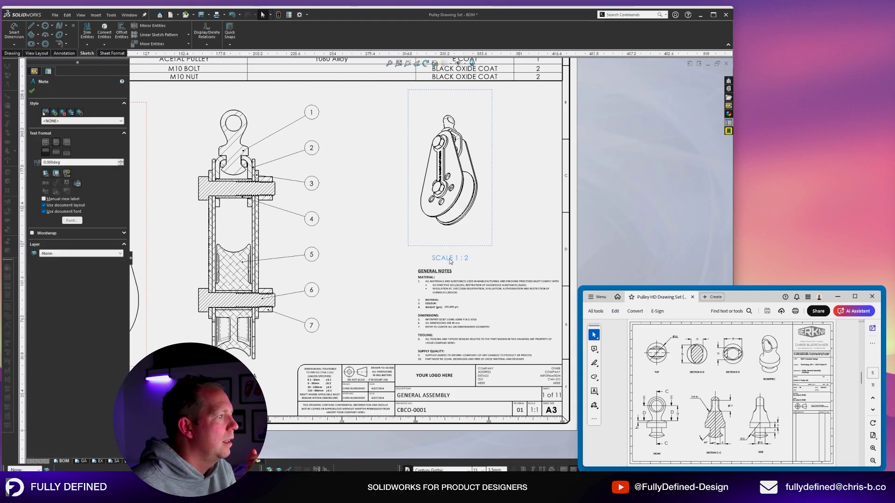
{"action": "scroll", "coordinate": [451, 260], "scroll_direction": "down", "scroll_amount": 2}
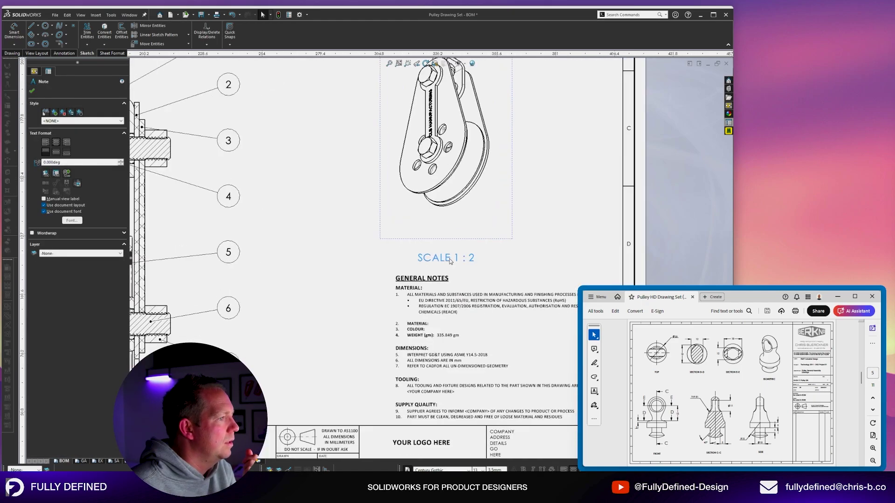
{"action": "double_click", "coordinate": [451, 259]}
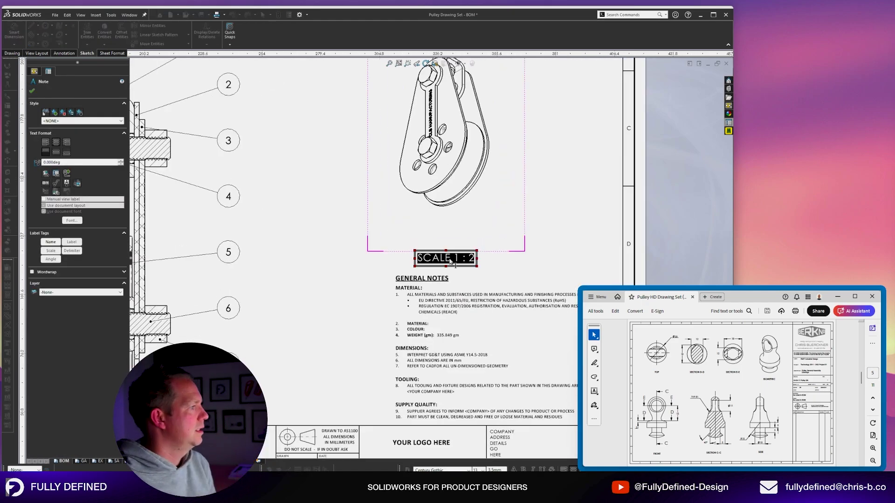
{"action": "type", "text": "ISOM"}
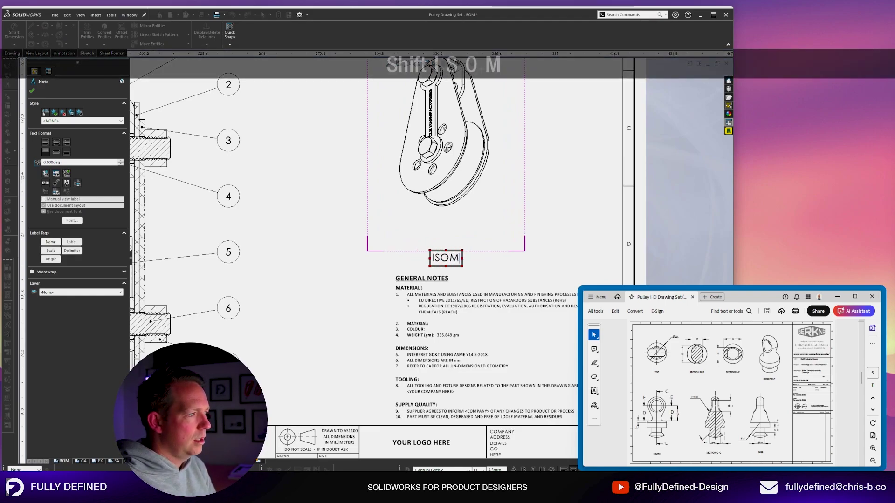
{"action": "type", "text": "ETRIC"}
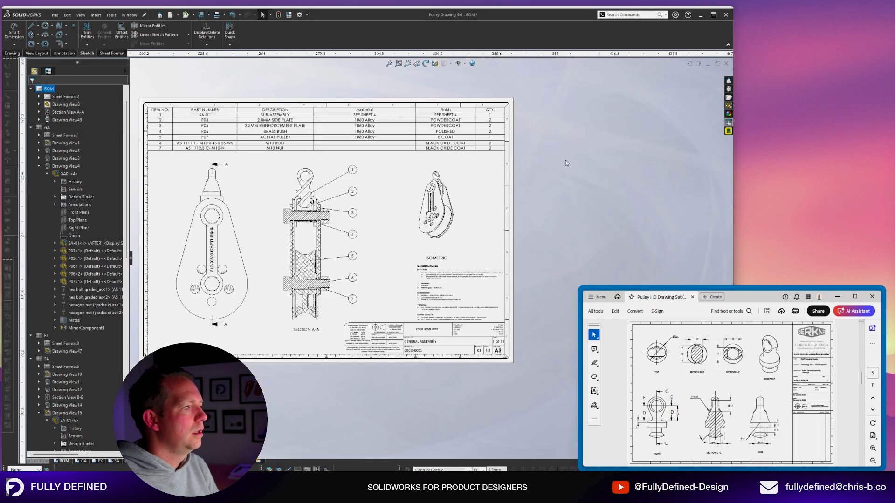
Test dragging the isometric view and its label, undoing so ISOMETRIC stays below the view.
{"action": "scroll", "coordinate": [522, 168], "scroll_direction": "down", "scroll_amount": 1}
{"action": "scroll", "coordinate": [485, 203], "scroll_direction": "down", "scroll_amount": 2}
{"action": "scroll", "coordinate": [485, 203], "scroll_direction": "down", "scroll_amount": 1}
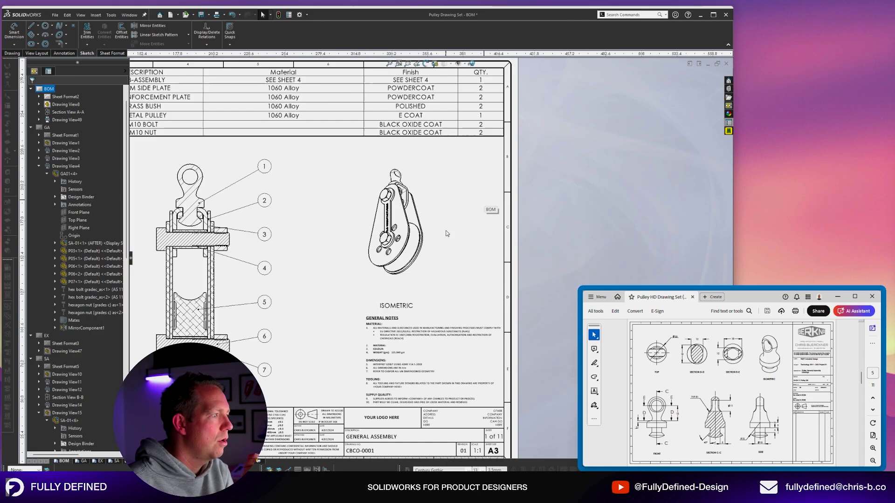
{"action": "mouse_move", "coordinate": [437, 230]}
{"action": "left_mouse_down"}
{"action": "mouse_move", "coordinate": [563, 173]}
{"action": "mouse_move", "coordinate": [479, 235]}
{"action": "mouse_move", "coordinate": [536, 237]}
{"action": "mouse_move", "coordinate": [608, 187]}
{"action": "mouse_move", "coordinate": [455, 203]}
{"action": "mouse_move", "coordinate": [453, 212]}
{"action": "left_mouse_up"}
{"action": "left_click_drag", "start_coordinate": [416, 282], "coordinate": [356, 213]}
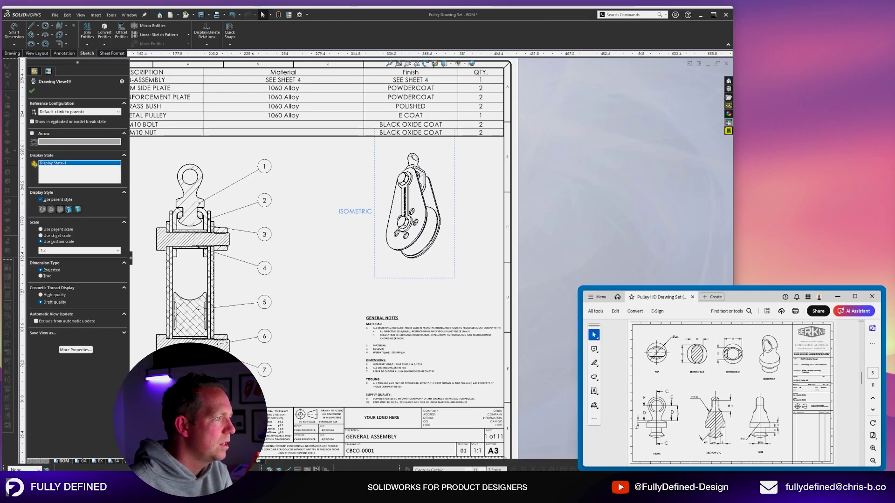
{"action": "mouse_move", "coordinate": [455, 229]}
{"action": "left_mouse_down"}
{"action": "mouse_move", "coordinate": [687, 222]}
{"action": "mouse_move", "coordinate": [568, 251]}
{"action": "mouse_move", "coordinate": [442, 243]}
{"action": "mouse_move", "coordinate": [450, 241]}
{"action": "left_mouse_up"}
{"action": "key", "text": "ctrl+z"}
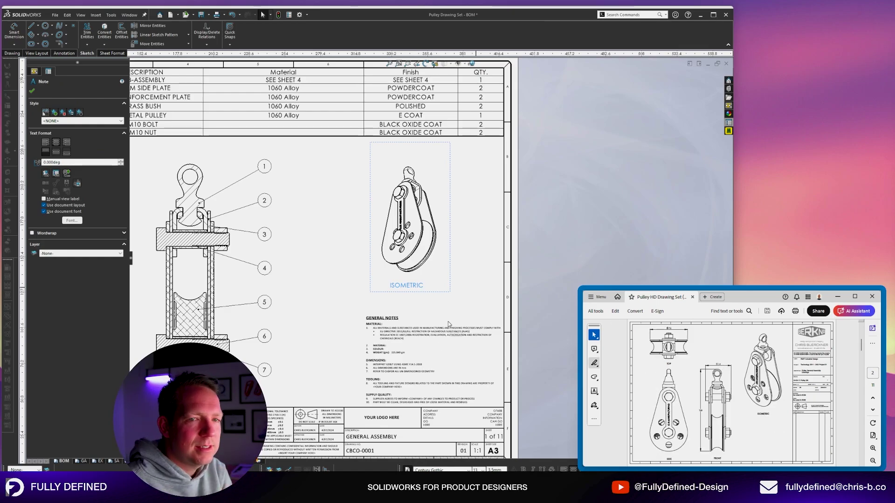
{"action": "scroll", "coordinate": [548, 281], "scroll_direction": "up", "scroll_amount": 3}
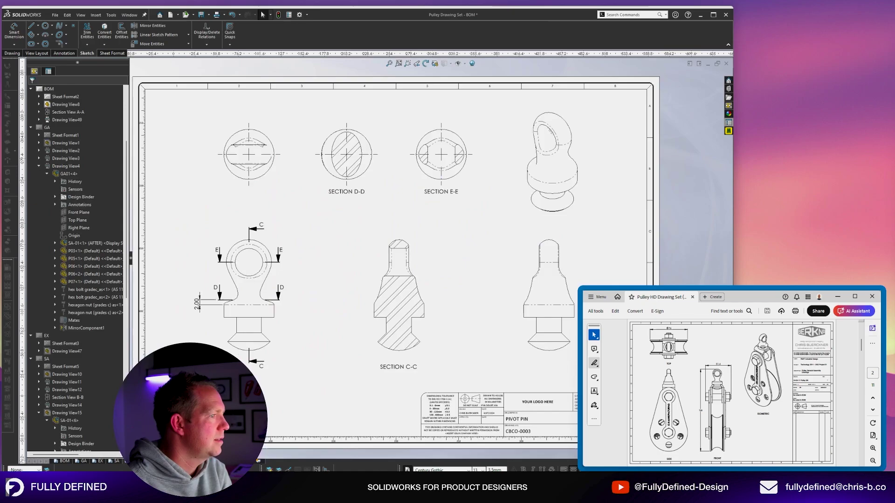
Page through sheets P02, P03 and P04, then return to the BOM sheet zoomed to fit.
{"action": "key", "text": "ctrl+Page_Down"}
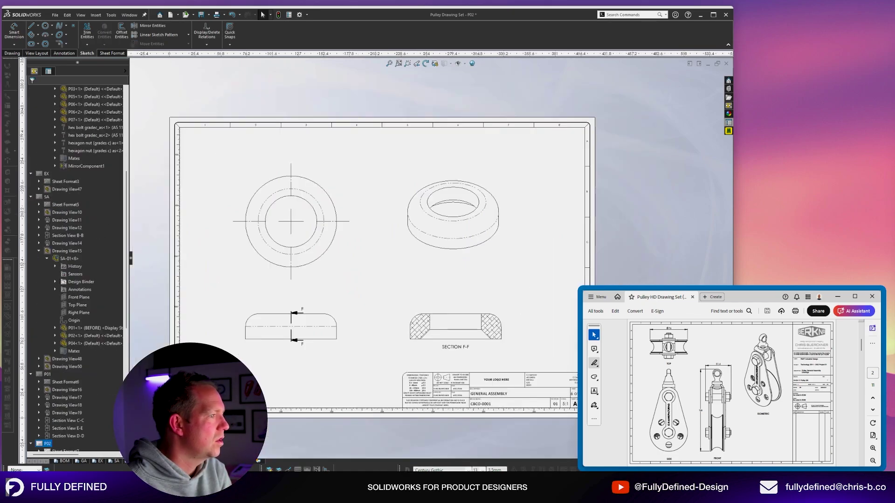
{"action": "left_click", "coordinate": [173, 461]}
{"action": "left_click", "coordinate": [190, 461]}
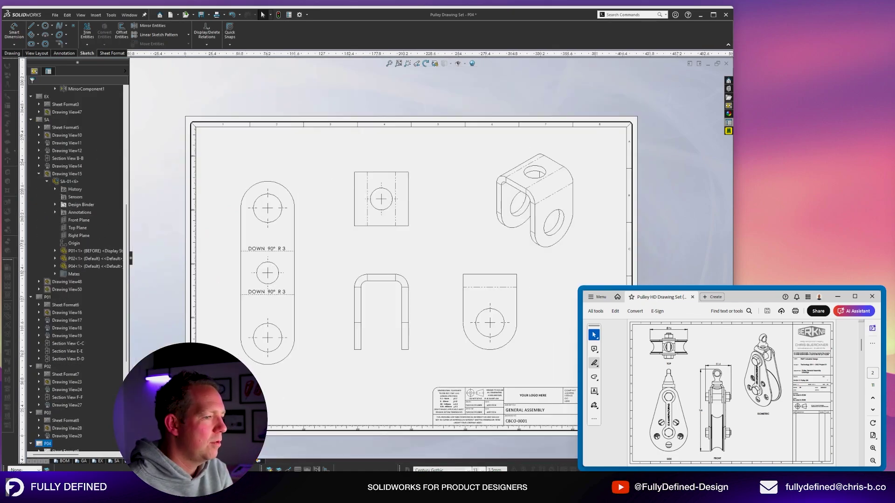
{"action": "left_click", "coordinate": [67, 460]}
{"action": "scroll", "coordinate": [433, 264], "scroll_direction": "down", "scroll_amount": 6}
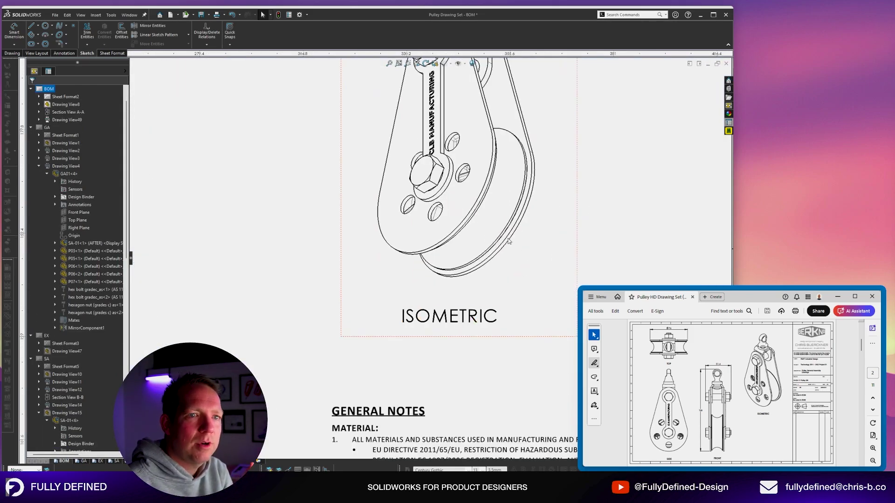
{"action": "key", "text": "f"}
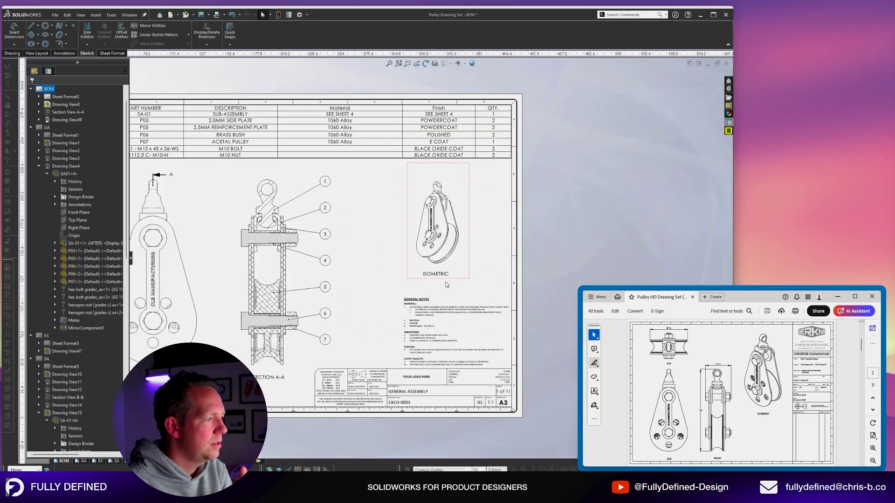
{"action": "scroll", "coordinate": [199, 333], "scroll_direction": "down", "scroll_amount": 3}
{"action": "scroll", "coordinate": [409, 291], "scroll_direction": "up", "scroll_amount": 2}
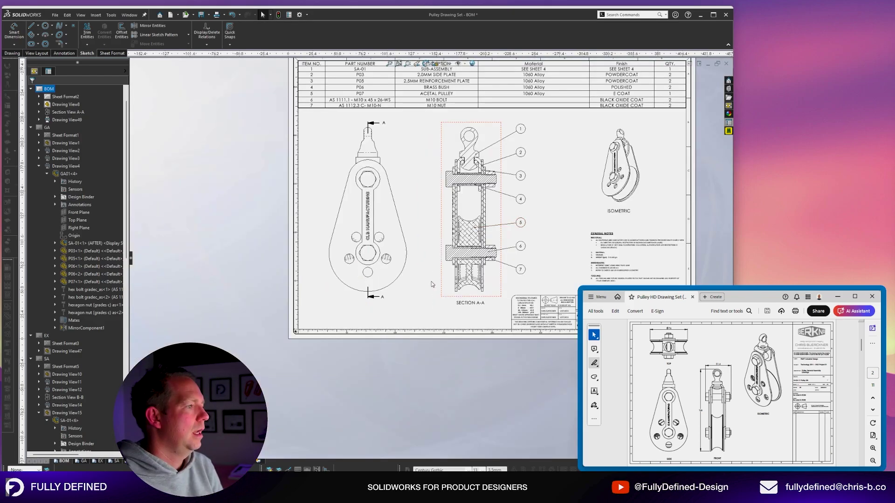
Give the left pulley view (Drawing View8) a SIDE VIEW label and fit the sheet.
{"action": "left_click", "coordinate": [409, 291]}
{"action": "right_click", "coordinate": [409, 291]}
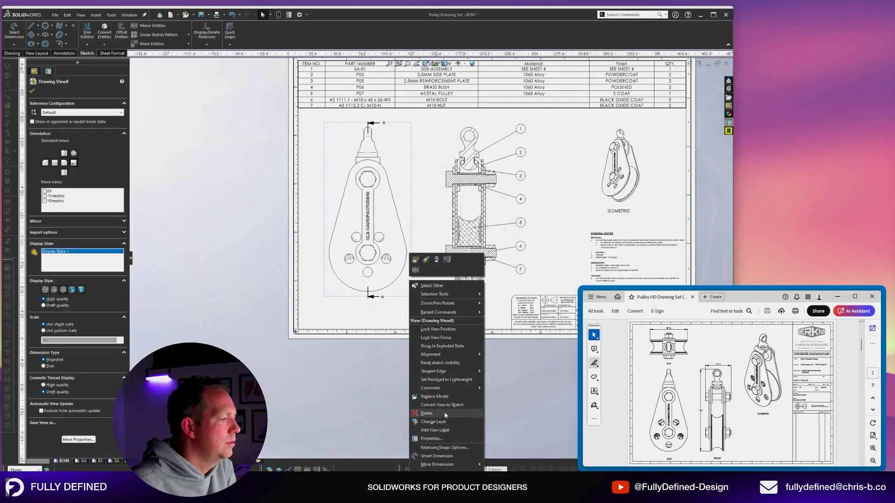
{"action": "key", "text": "Escape"}
{"action": "scroll", "coordinate": [375, 301], "scroll_direction": "down", "scroll_amount": 2}
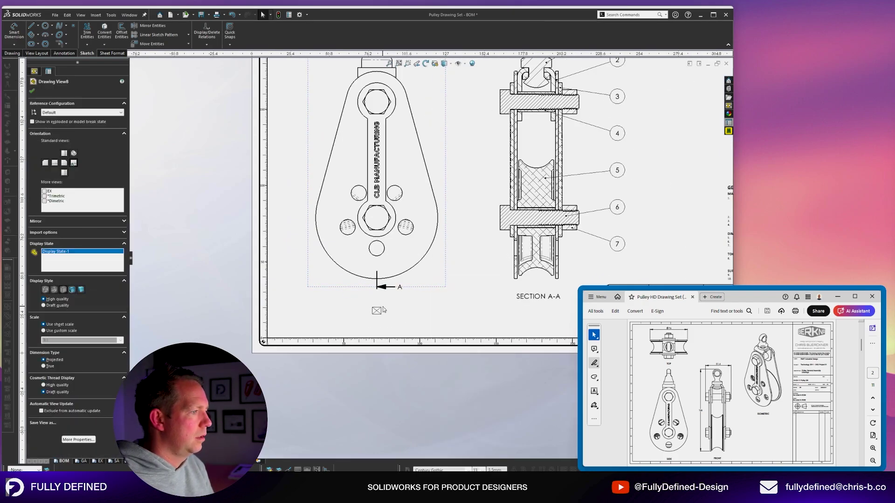
{"action": "left_click", "coordinate": [378, 311]}
{"action": "type", "text": "SIDE VIEW"}
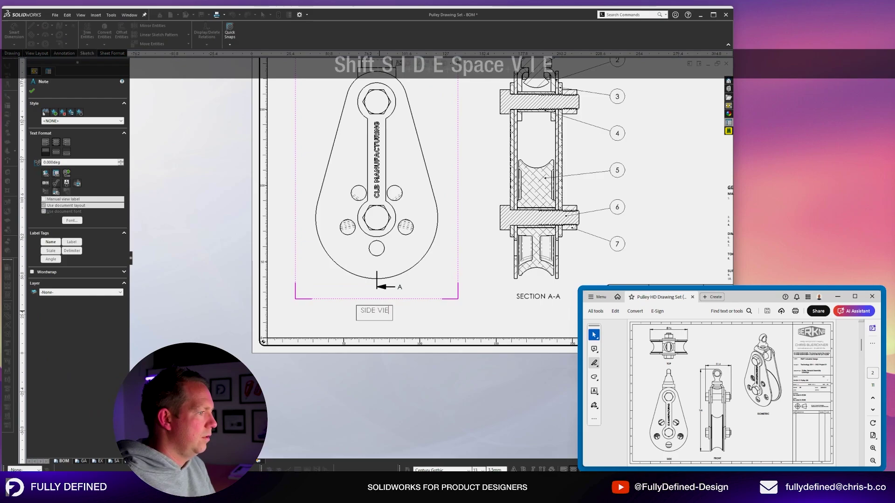
{"action": "scroll", "coordinate": [429, 189], "scroll_direction": "up", "scroll_amount": 2}
{"action": "key", "text": "Escape"}
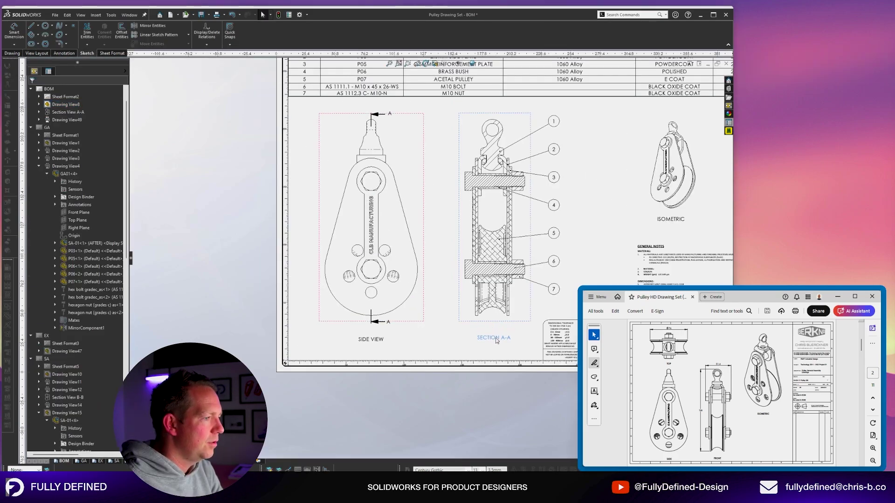
{"action": "key", "text": "f"}
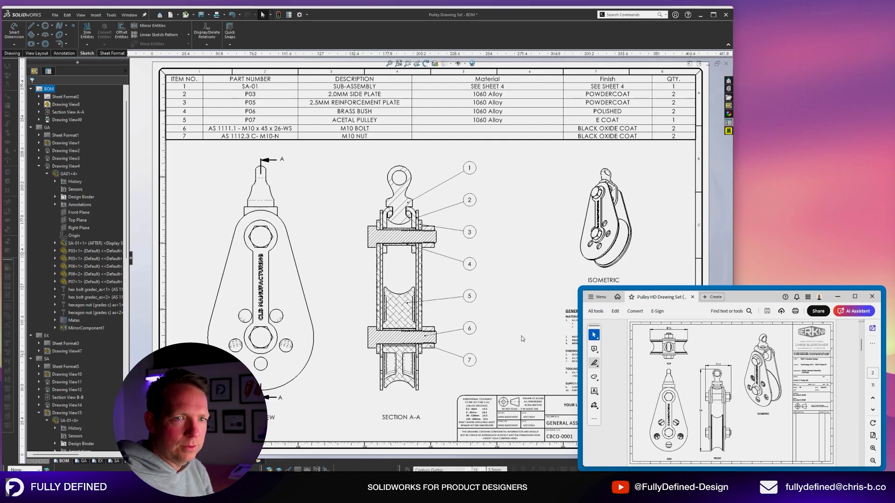
{"action": "scroll", "coordinate": [521, 338], "scroll_direction": "up", "scroll_amount": 2}
{"action": "scroll", "coordinate": [518, 298], "scroll_direction": "down", "scroll_amount": 1}
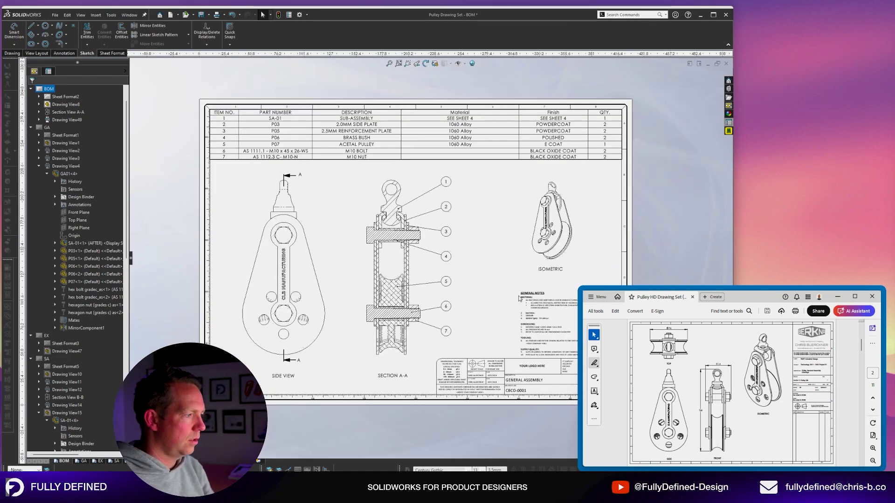
Switch to the GA sheet and inspect the front pulley view's options without changes.
{"action": "left_click", "coordinate": [82, 460]}
{"action": "scroll", "coordinate": [396, 288], "scroll_direction": "down", "scroll_amount": 3}
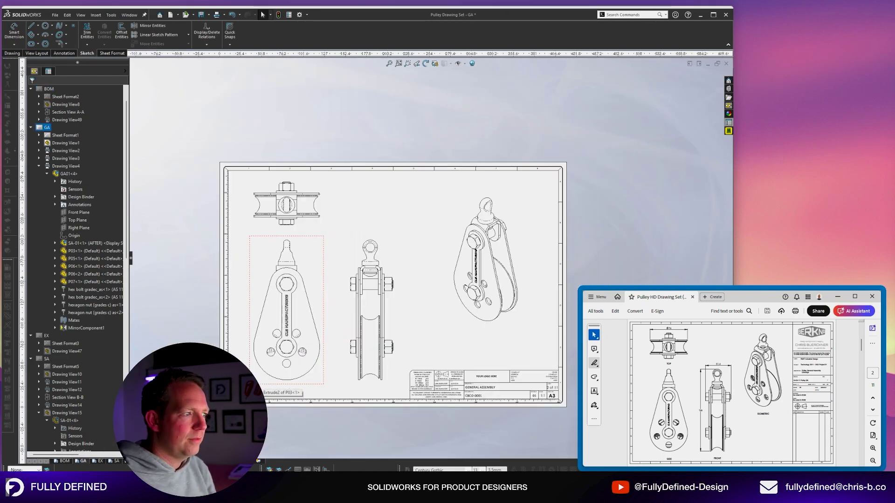
{"action": "left_click", "coordinate": [374, 246]}
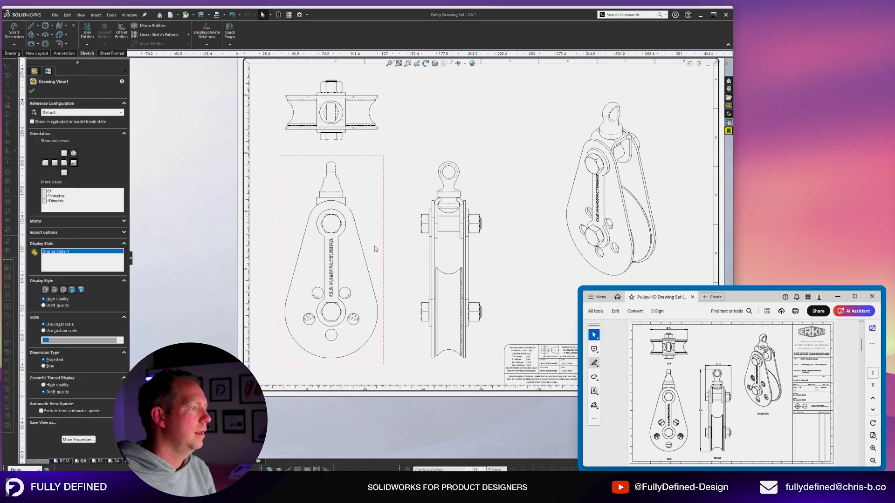
{"action": "right_click", "coordinate": [374, 246]}
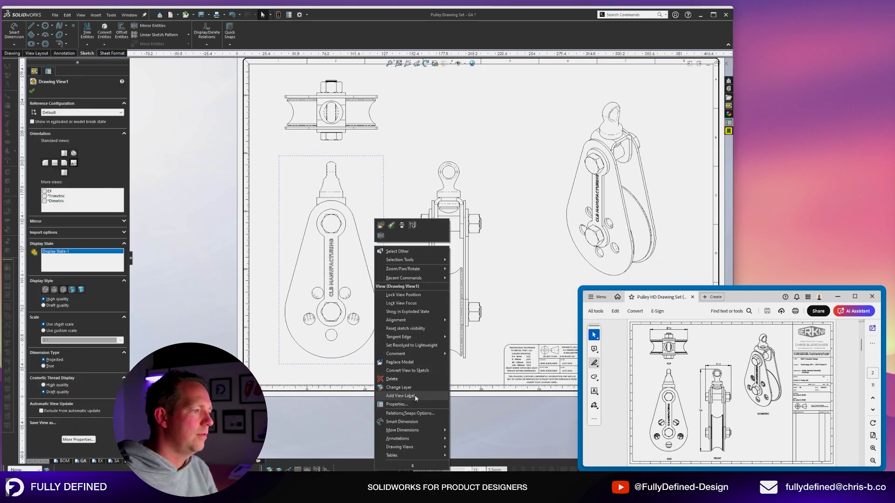
{"action": "left_click", "coordinate": [474, 399]}
{"action": "scroll", "coordinate": [542, 281], "scroll_direction": "up", "scroll_amount": 2}
{"action": "scroll", "coordinate": [577, 223], "scroll_direction": "down", "scroll_amount": 2}
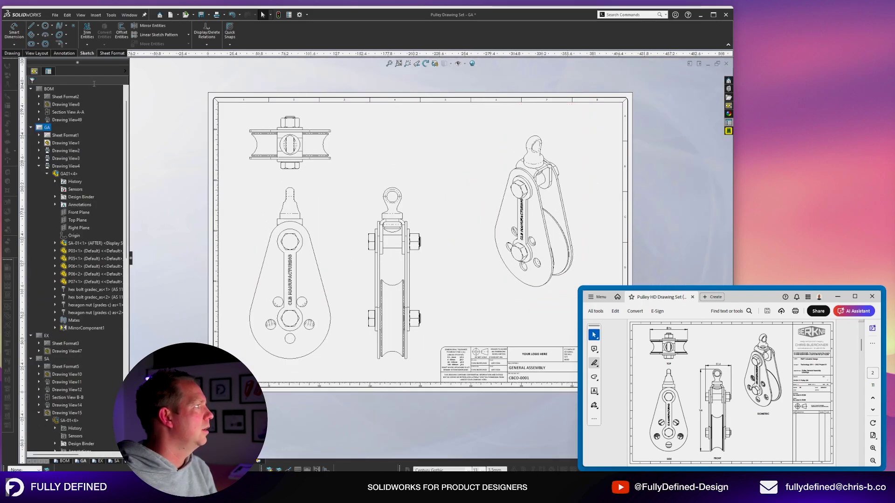
Place a test note beside the side view and check whether it follows the moved view.
{"action": "left_click", "coordinate": [65, 53]}
{"action": "left_click", "coordinate": [83, 29]}
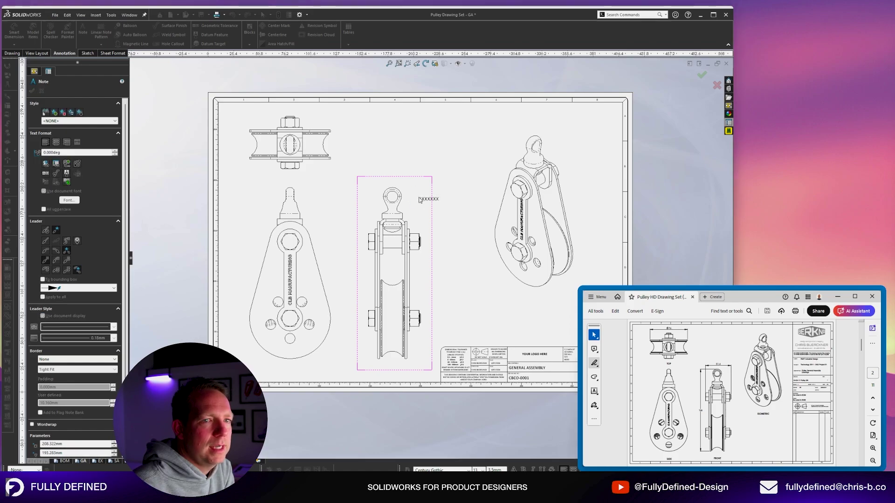
{"action": "left_click", "coordinate": [419, 200]}
{"action": "type", "text": "jaksldnflksdf"}
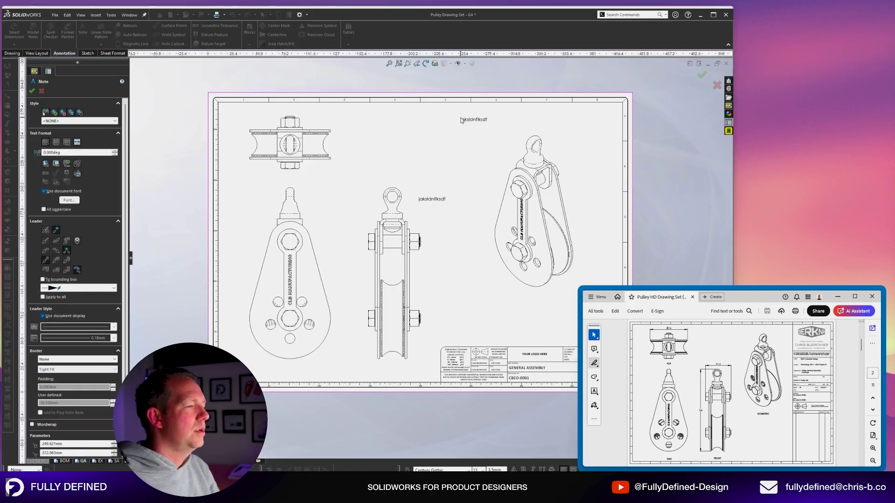
{"action": "key", "text": "Escape"}
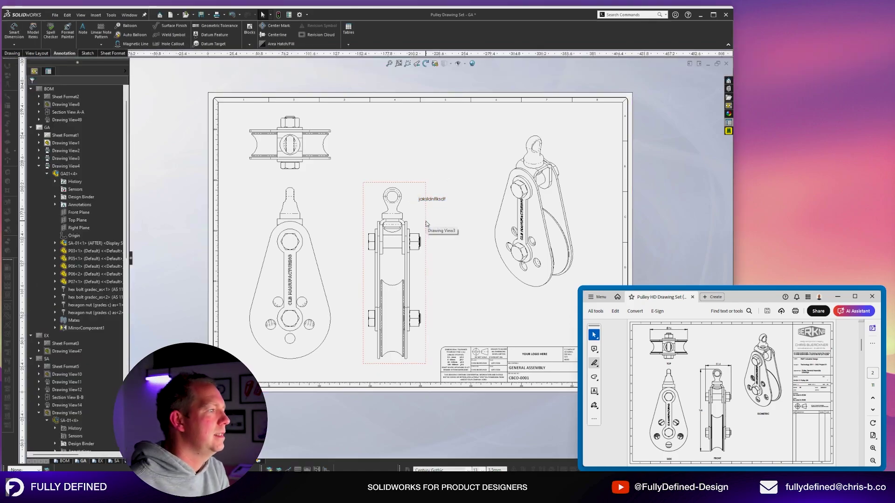
{"action": "mouse_move", "coordinate": [415, 234]}
{"action": "left_mouse_down"}
{"action": "mouse_move", "coordinate": [491, 231]}
{"action": "mouse_move", "coordinate": [396, 234]}
{"action": "mouse_move", "coordinate": [419, 233]}
{"action": "left_mouse_up"}
{"action": "left_click", "coordinate": [434, 200]}
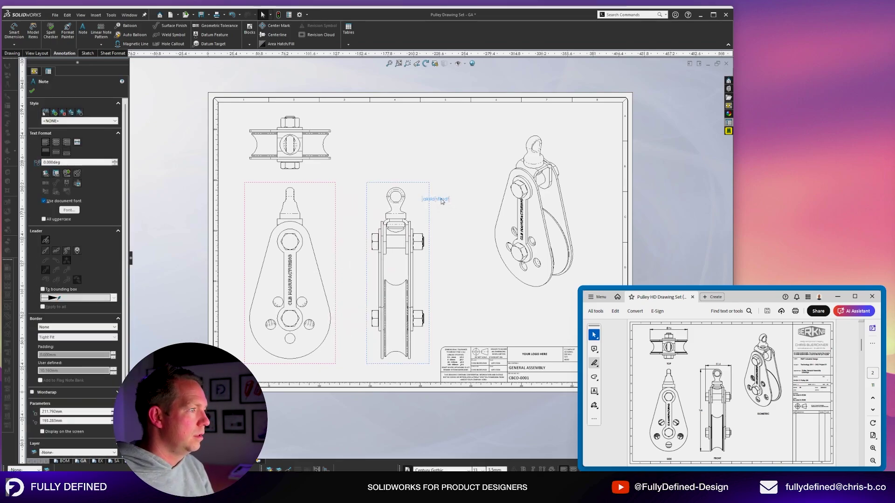
{"action": "double_click", "coordinate": [437, 200]}
Turn the test note into a FRONT label below the front view and add a SIDE label.
{"action": "key", "text": "Caps_Lock"}
{"action": "type", "text": "FRONT"}
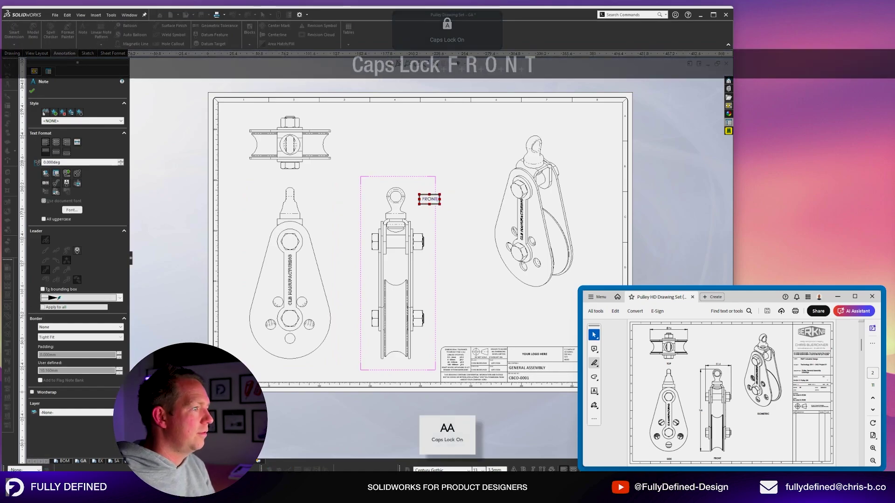
{"action": "left_click", "coordinate": [433, 203]}
{"action": "left_click_drag", "start_coordinate": [433, 204], "coordinate": [400, 374]}
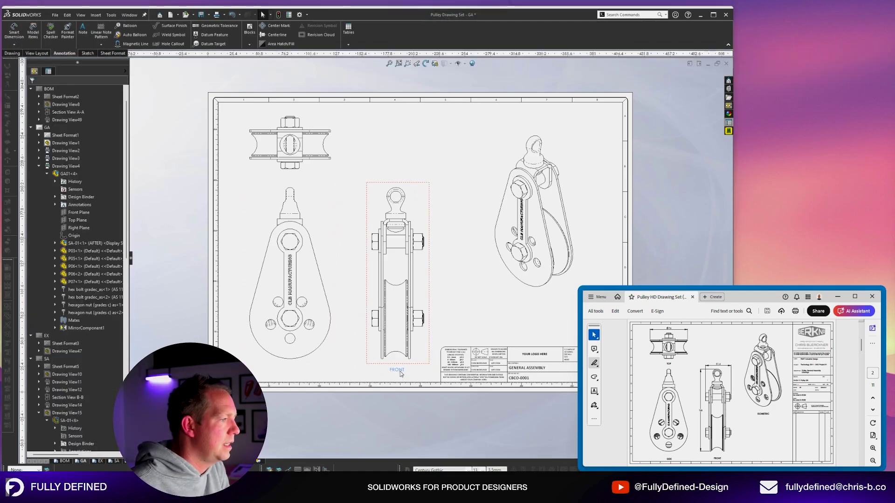
{"action": "key", "text": "n"}
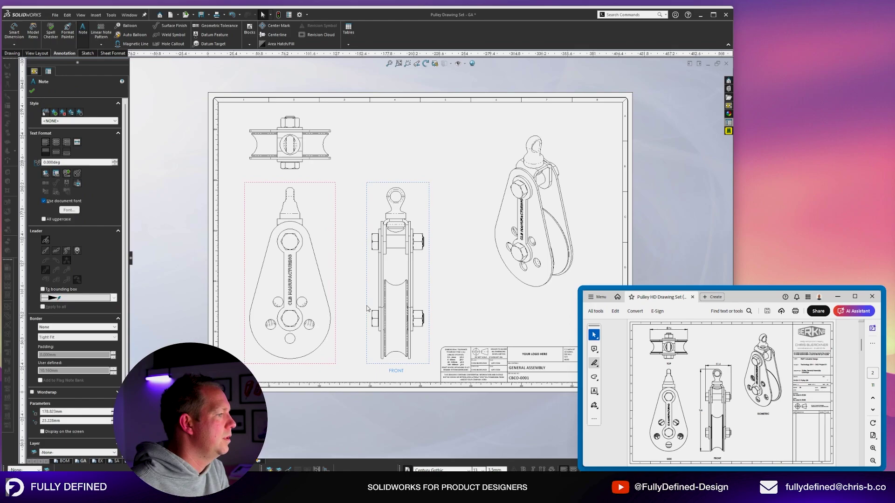
{"action": "left_click", "coordinate": [282, 367]}
{"action": "left_click_drag", "start_coordinate": [281, 367], "coordinate": [282, 370]}
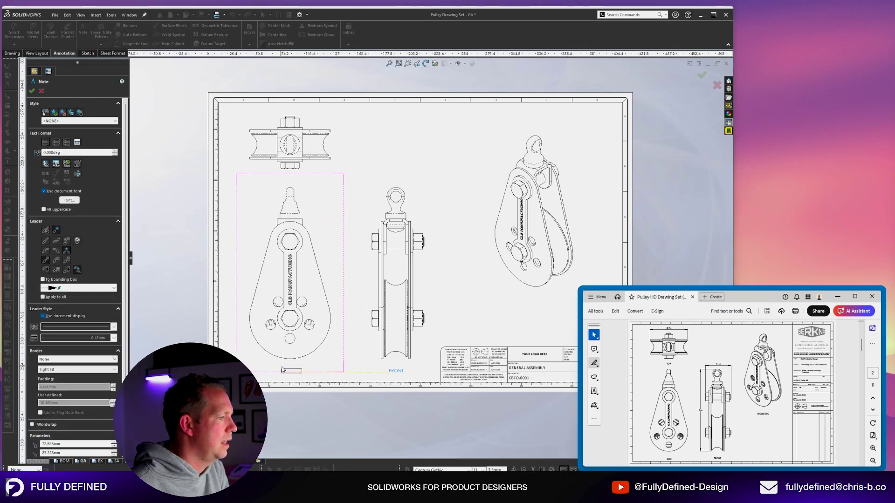
{"action": "type", "text": "XXXXXXX"}
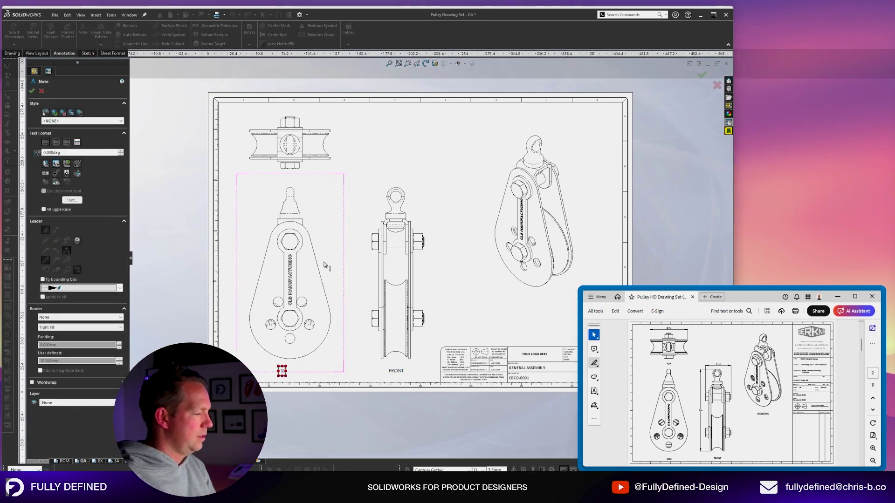
{"action": "type", "text": "SIDE"}
{"action": "left_click", "coordinate": [413, 166]}
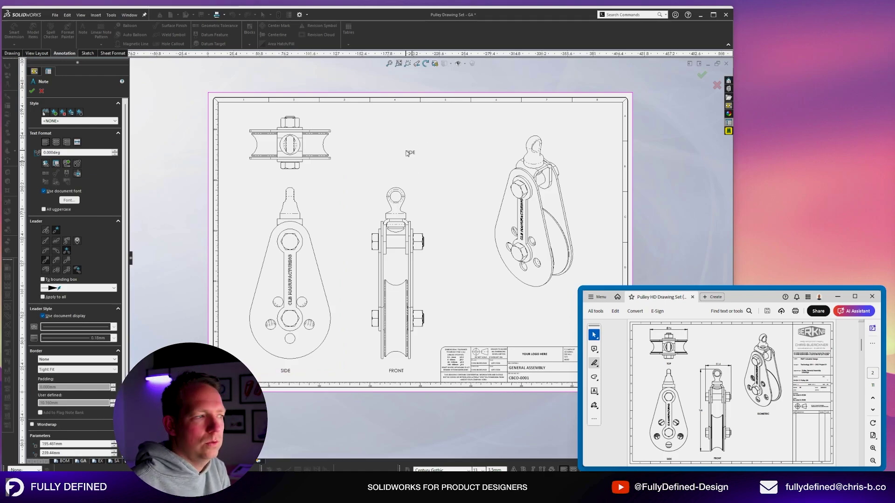
Add TOP and ISOMETRIC labels below their views, check the TOP label, and fit the sheet.
{"action": "left_click", "coordinate": [289, 177]}
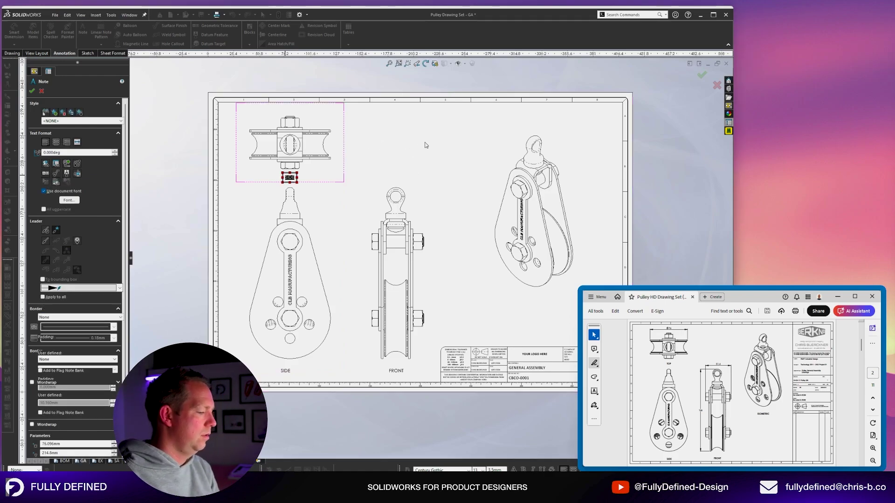
{"action": "type", "text": "TOP"}
{"action": "left_click", "coordinate": [530, 302]}
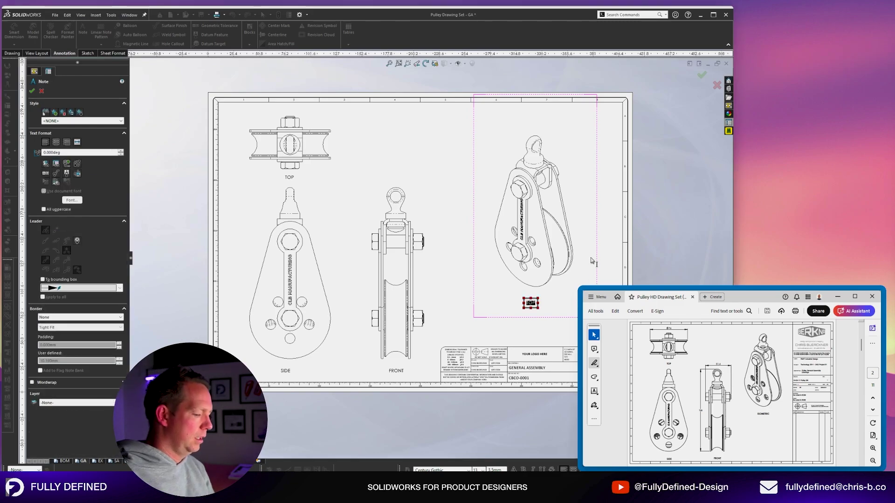
{"action": "type", "text": "ISOMETRIC"}
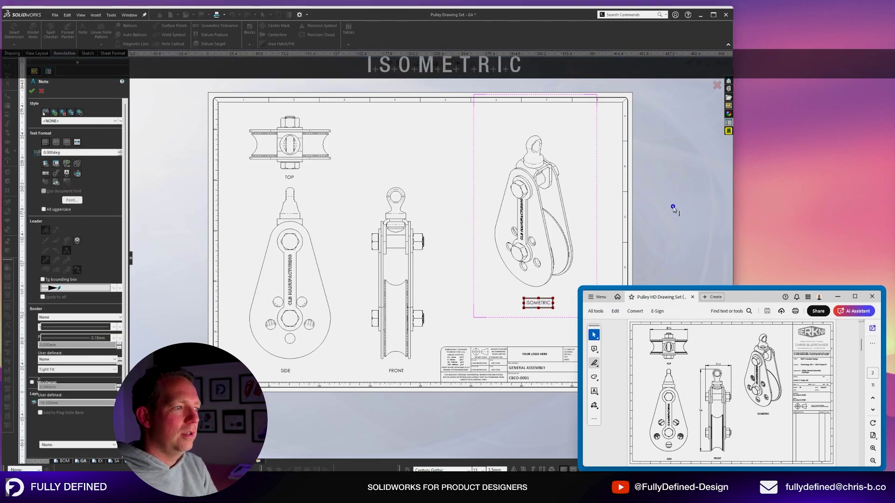
{"action": "left_click", "coordinate": [675, 207]}
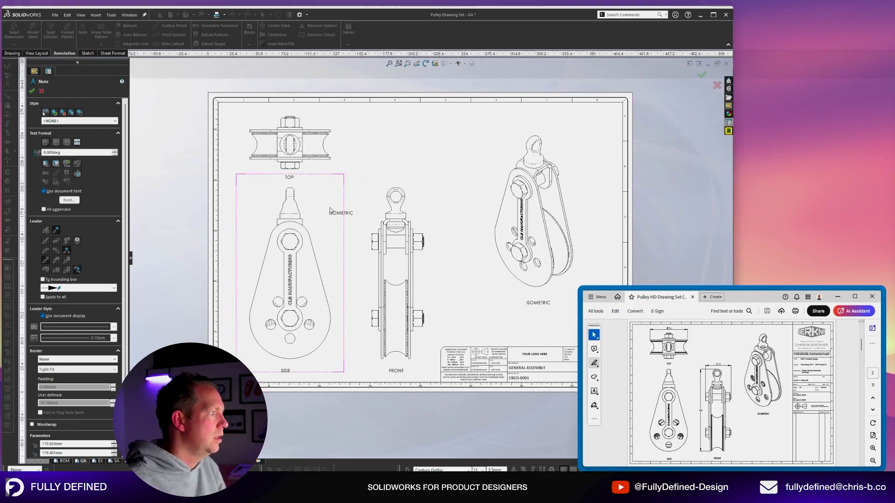
{"action": "key", "text": "Escape"}
{"action": "left_click", "coordinate": [335, 149]}
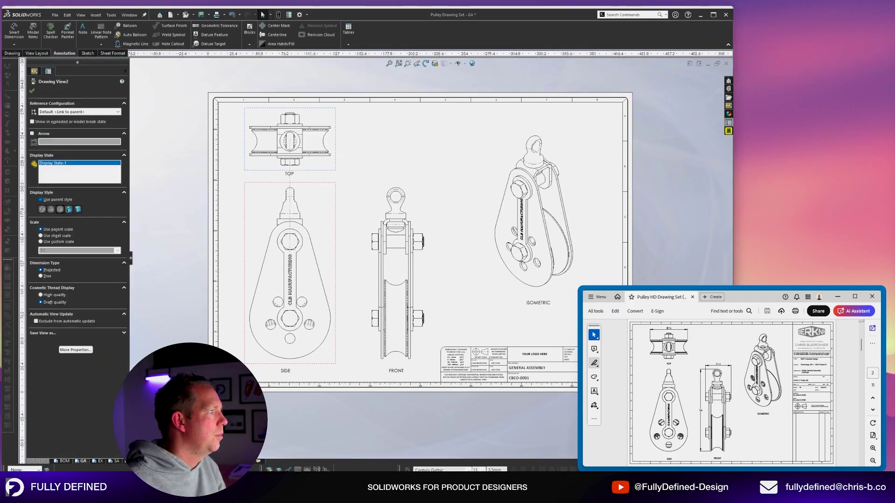
{"action": "left_click", "coordinate": [290, 176]}
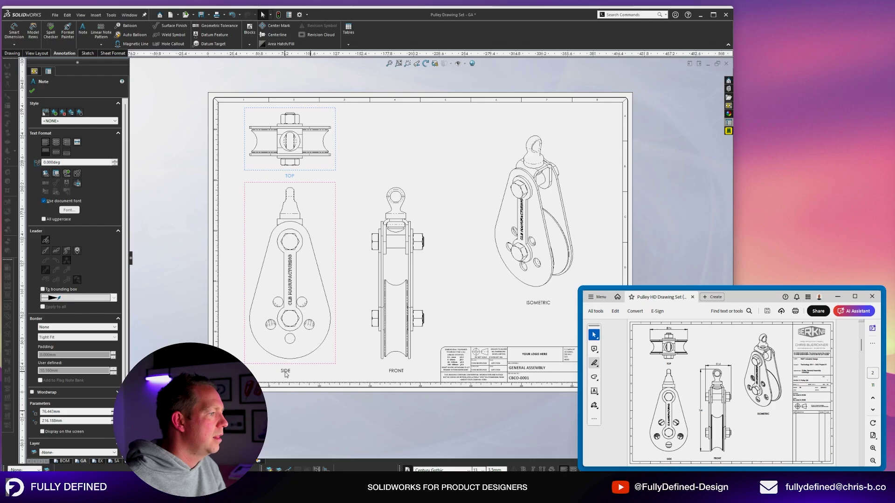
{"action": "key", "text": "Escape"}
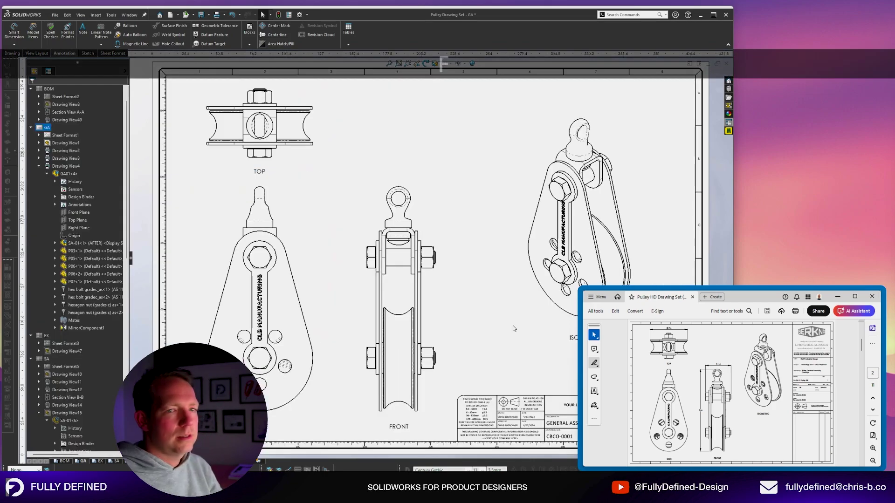
{"action": "key", "text": "f"}
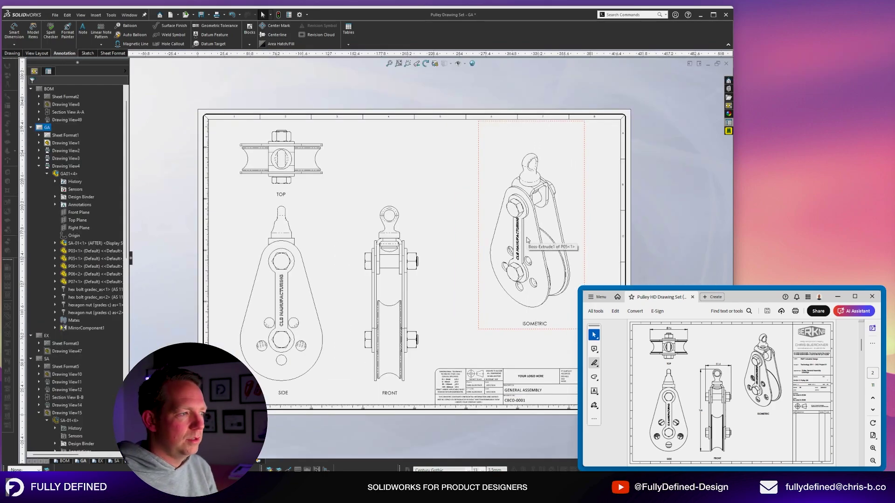
On the EX sheet, place an EXPLODED note below the exploded view.
{"action": "scroll", "coordinate": [653, 382], "scroll_direction": "down", "scroll_amount": 1}
{"action": "left_click", "coordinate": [99, 461]}
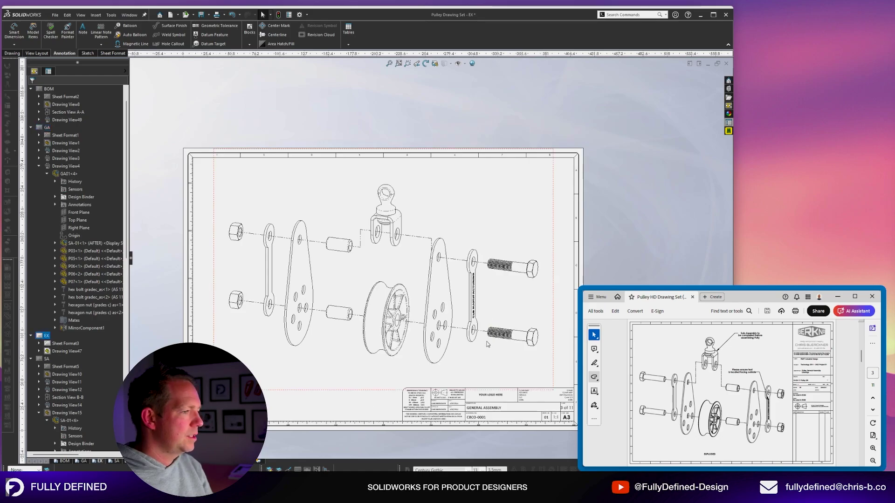
{"action": "key", "text": "n"}
{"action": "left_click", "coordinate": [375, 380]}
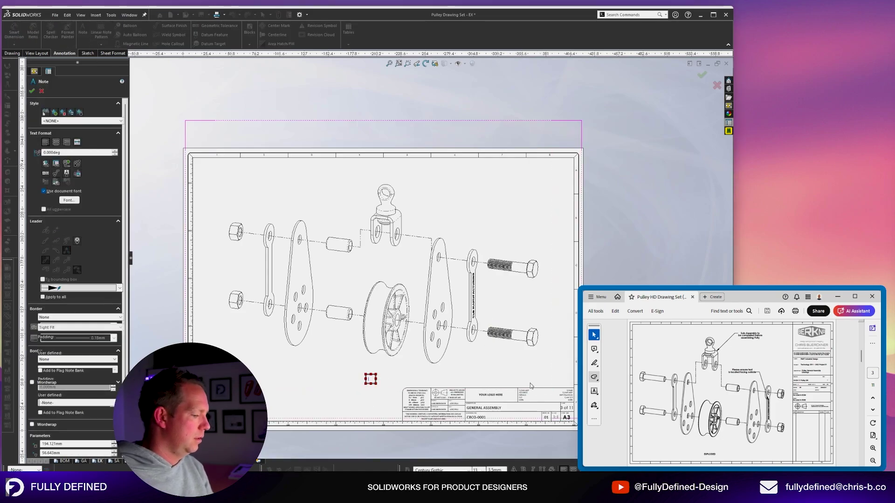
{"action": "type", "text": "EXPLODED"}
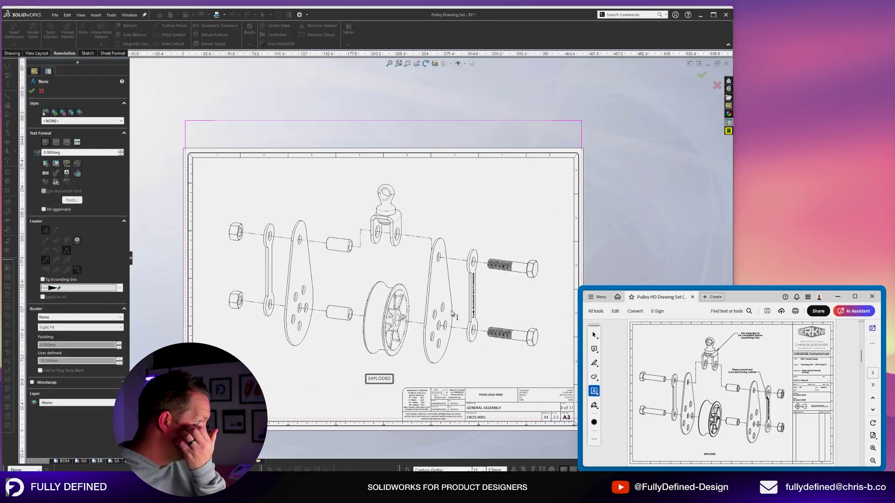
{"action": "scroll", "coordinate": [473, 372], "scroll_direction": "down", "scroll_amount": 1}
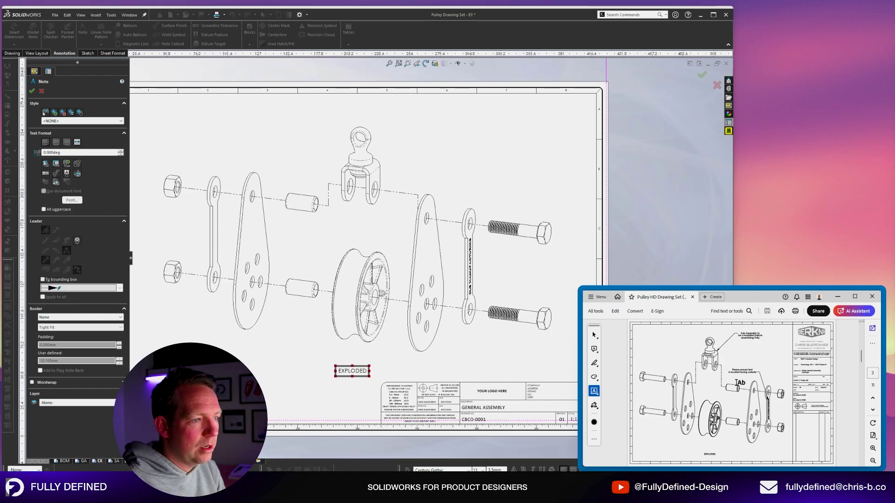
{"action": "scroll", "coordinate": [443, 154], "scroll_direction": "down", "scroll_amount": 2}
{"action": "left_click", "coordinate": [415, 143]}
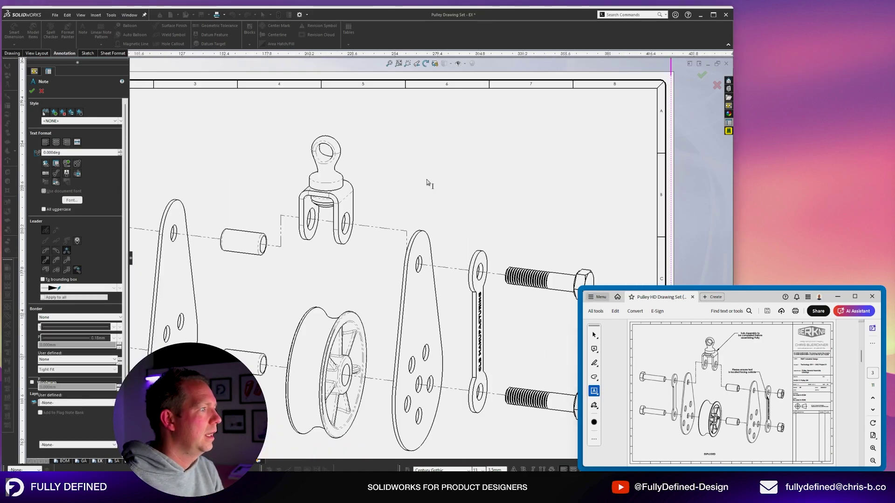
Start a leader note anchored on the eye-bolt clevis edge, placed above right of it.
{"action": "scroll", "coordinate": [422, 190], "scroll_direction": "up", "scroll_amount": 3}
{"action": "scroll", "coordinate": [395, 209], "scroll_direction": "down", "scroll_amount": 2}
{"action": "scroll", "coordinate": [397, 217], "scroll_direction": "down", "scroll_amount": 3}
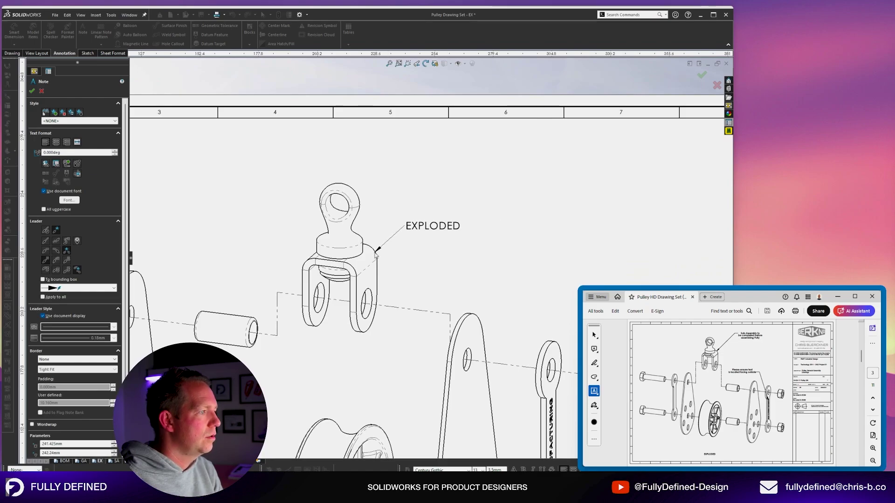
{"action": "left_click", "coordinate": [377, 248]}
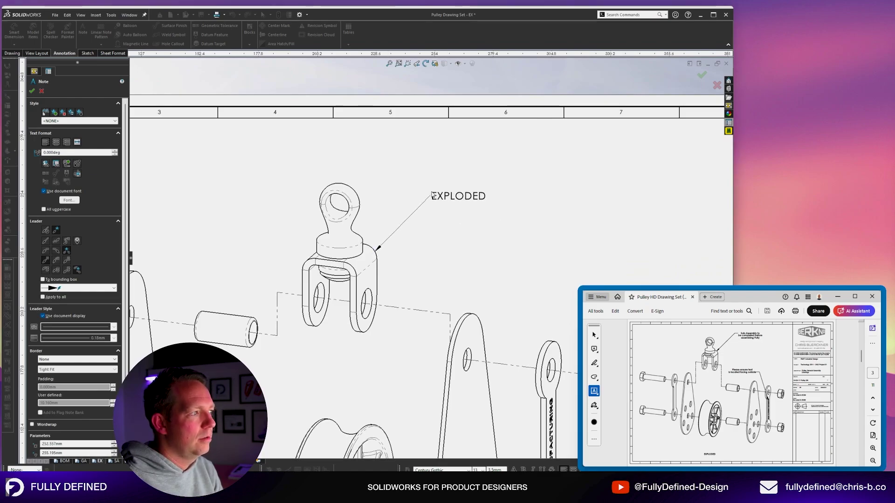
{"action": "left_click", "coordinate": [433, 189]}
{"action": "scroll", "coordinate": [535, 237], "scroll_direction": "down", "scroll_amount": 1}
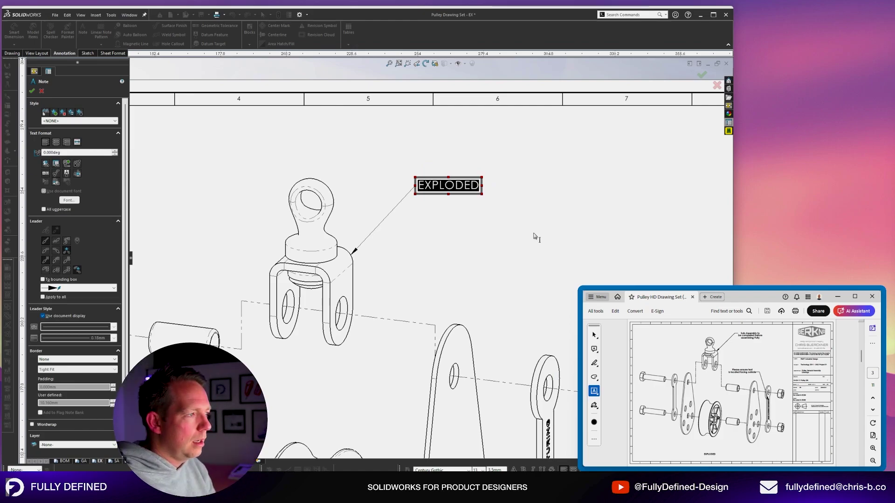
Enter 'Sub-Assembly to be completed before assembling Pulley' and narrow the note to wrap onto three lines.
{"action": "key", "text": "Caps_Lock"}
{"action": "type", "text": "Sub-As"}
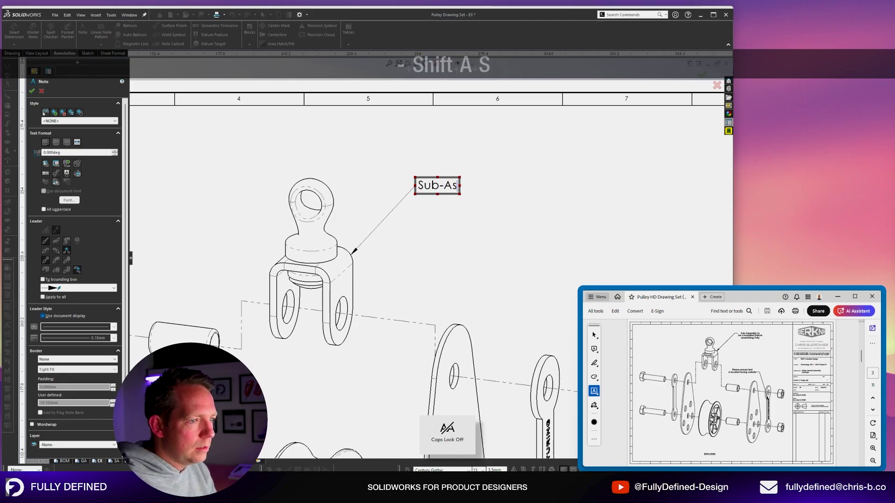
{"action": "type", "text": "sembly to be comp"}
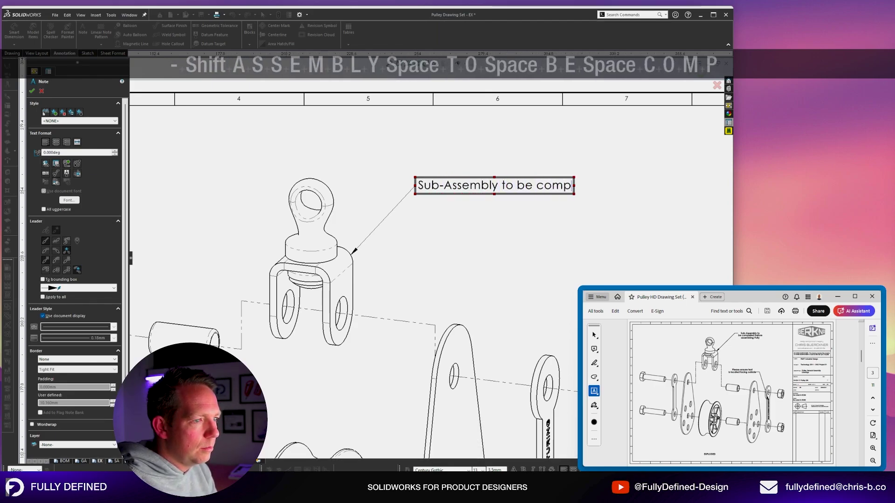
{"action": "type", "text": "leted before assemblin"}
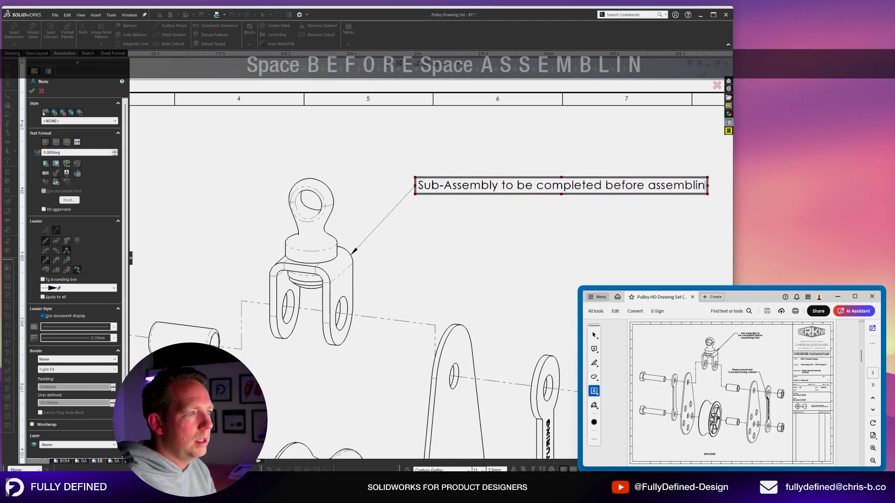
{"action": "type", "text": "g Pulley"}
{"action": "key", "text": "Escape"}
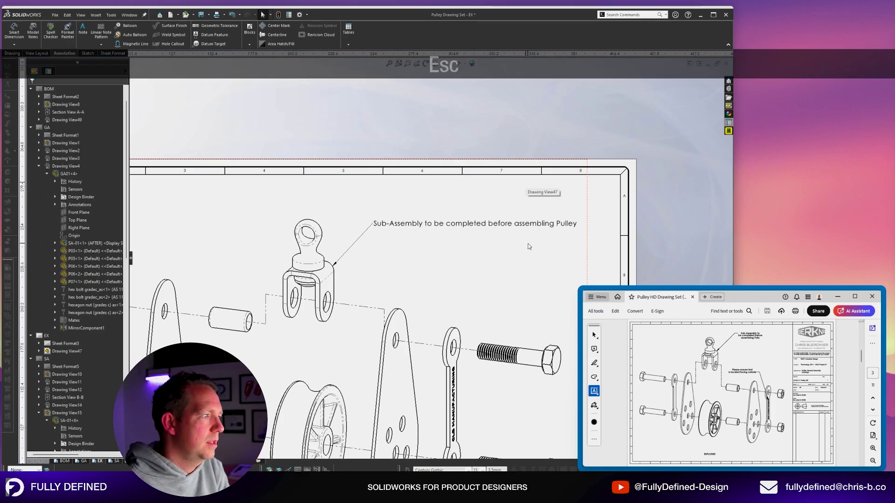
{"action": "double_click", "coordinate": [510, 226]}
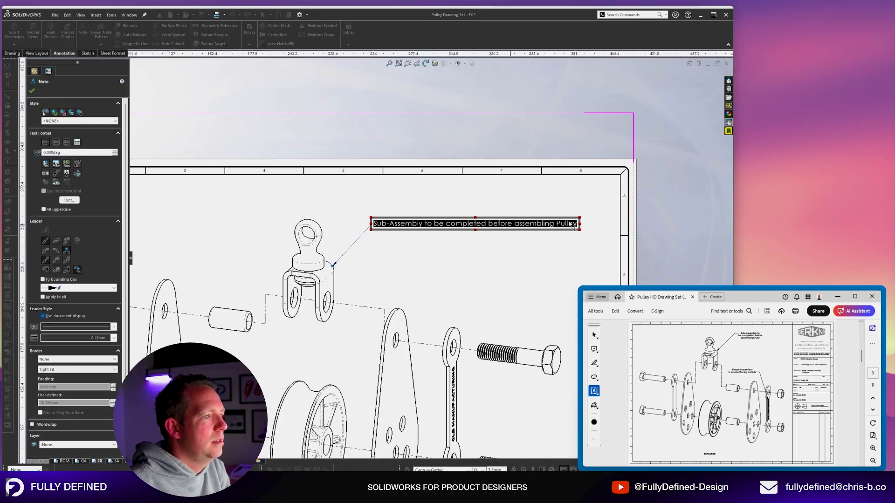
{"action": "left_click_drag", "start_coordinate": [579, 224], "coordinate": [472, 231]}
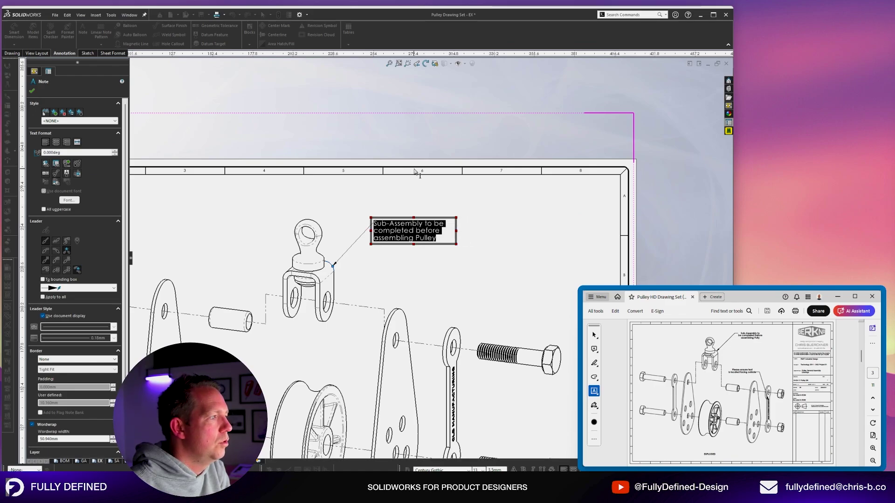
{"action": "left_click", "coordinate": [419, 137]}
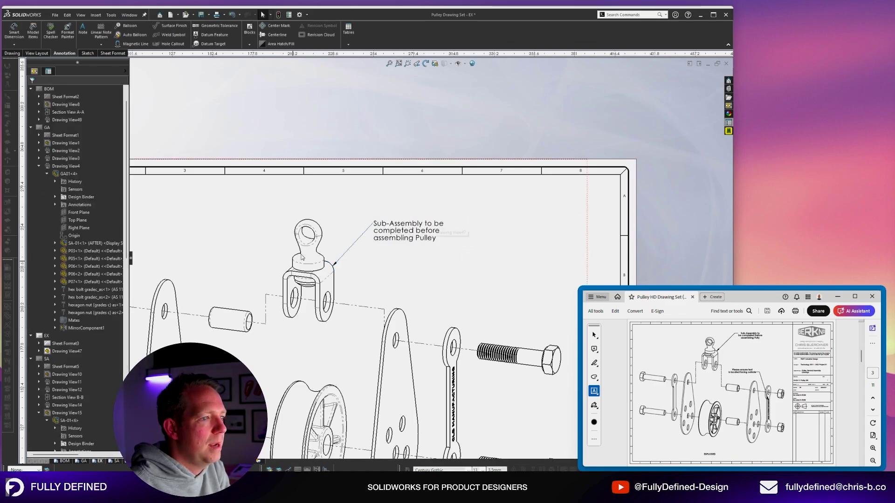
Give the note's leader a bent shoulder and try middle, bottom, then top-line attachment.
{"action": "scroll", "coordinate": [302, 256], "scroll_direction": "down", "scroll_amount": 4}
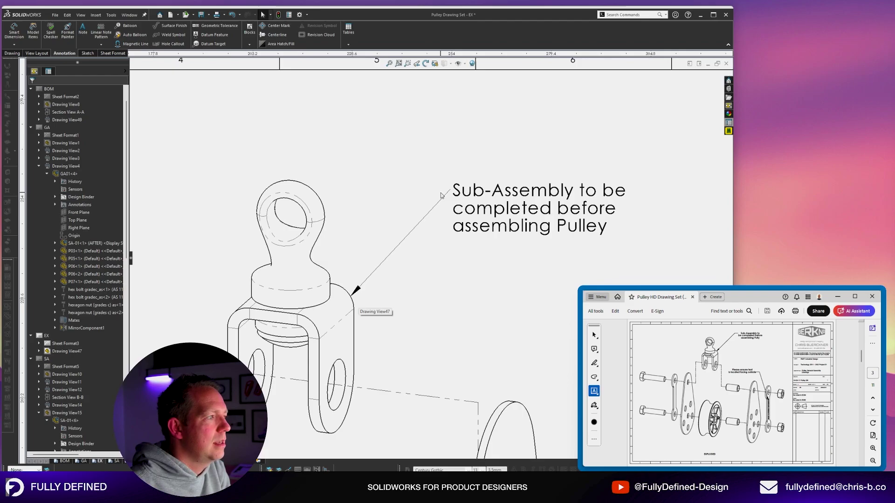
{"action": "left_click", "coordinate": [513, 185]}
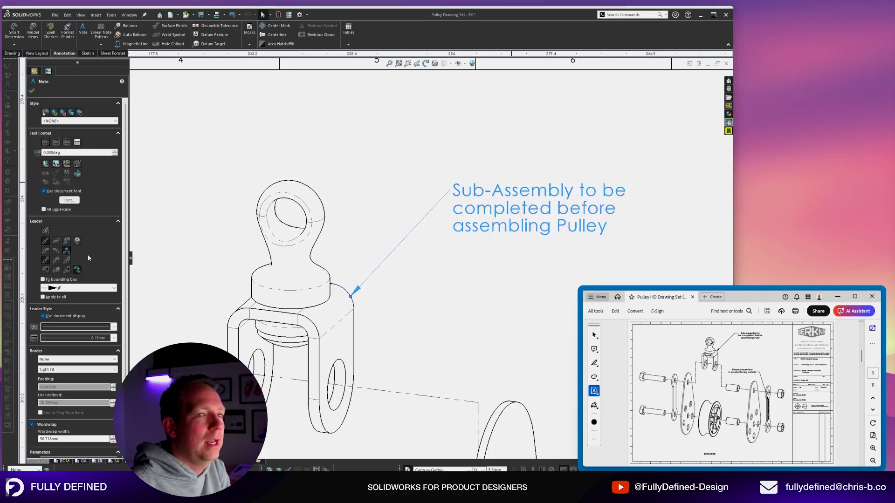
{"action": "left_click", "coordinate": [55, 260]}
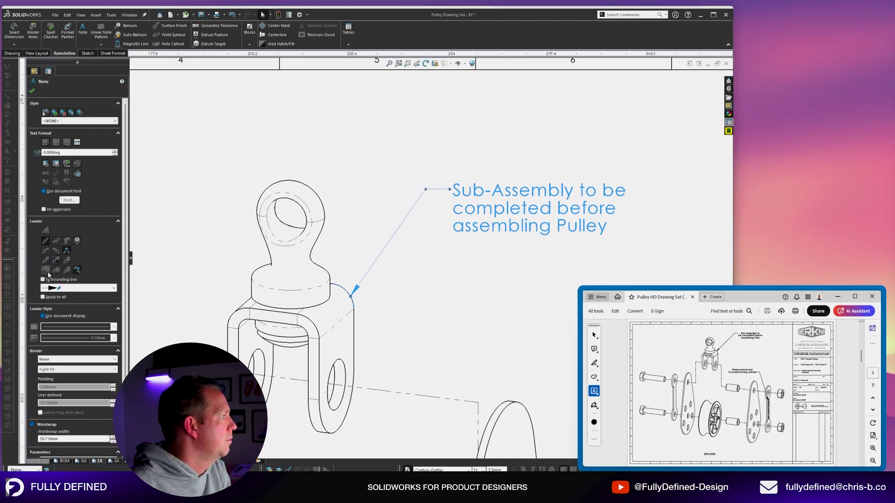
{"action": "left_click", "coordinate": [55, 271]}
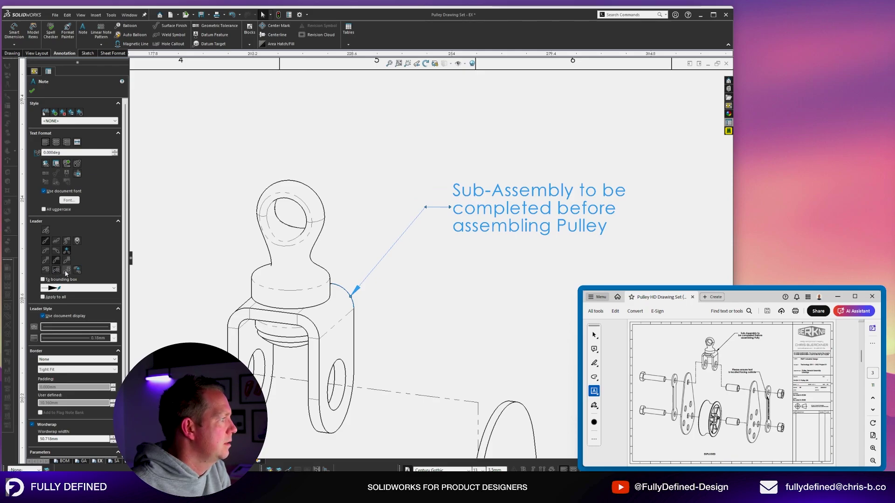
{"action": "left_click", "coordinate": [66, 271]}
{"action": "left_click", "coordinate": [46, 269]}
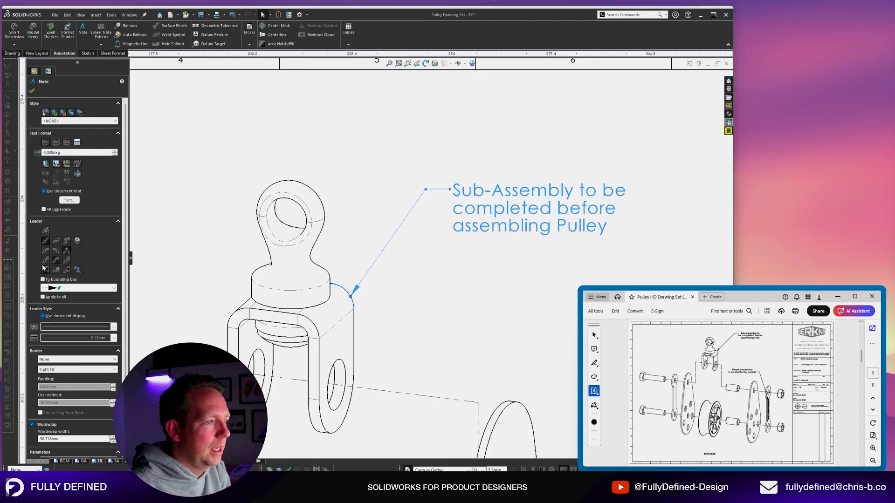
Reattach the sub-assembly note's leader to its middle line.
{"action": "left_click", "coordinate": [57, 271]}
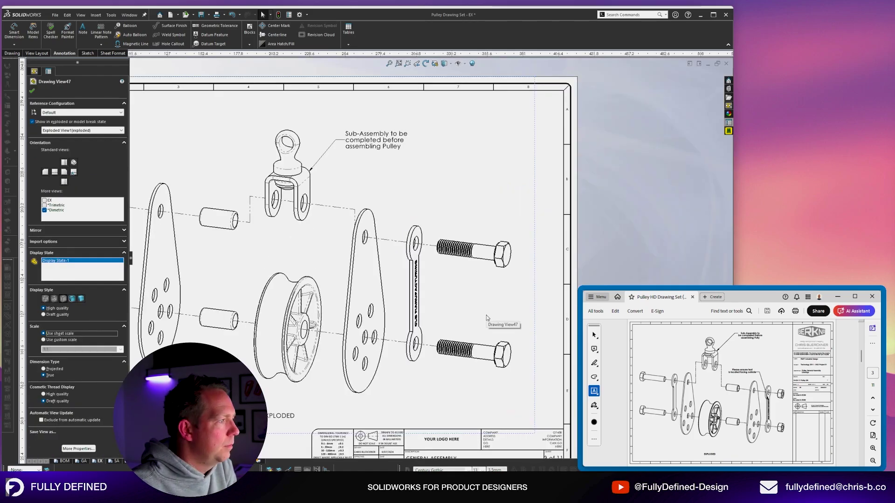
{"action": "scroll", "coordinate": [487, 314], "scroll_direction": "down", "scroll_amount": 2}
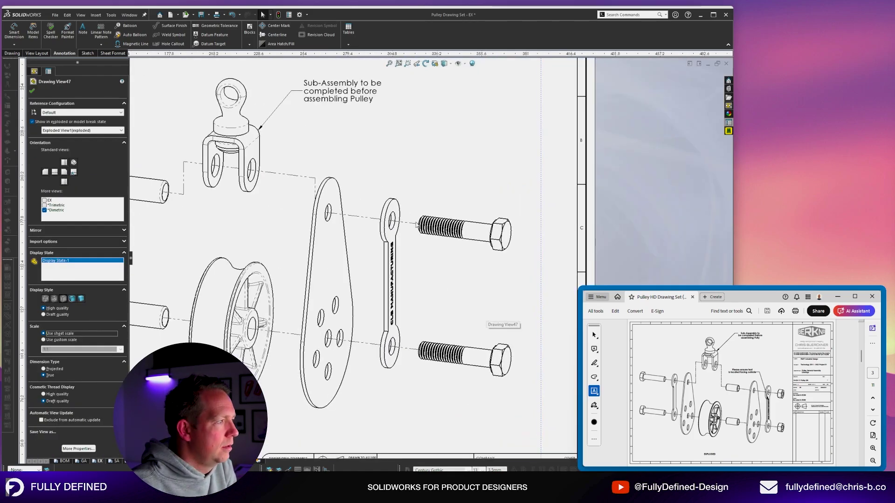
{"action": "scroll", "coordinate": [416, 226], "scroll_direction": "down", "scroll_amount": 1}
{"action": "scroll", "coordinate": [273, 131], "scroll_direction": "down", "scroll_amount": 2}
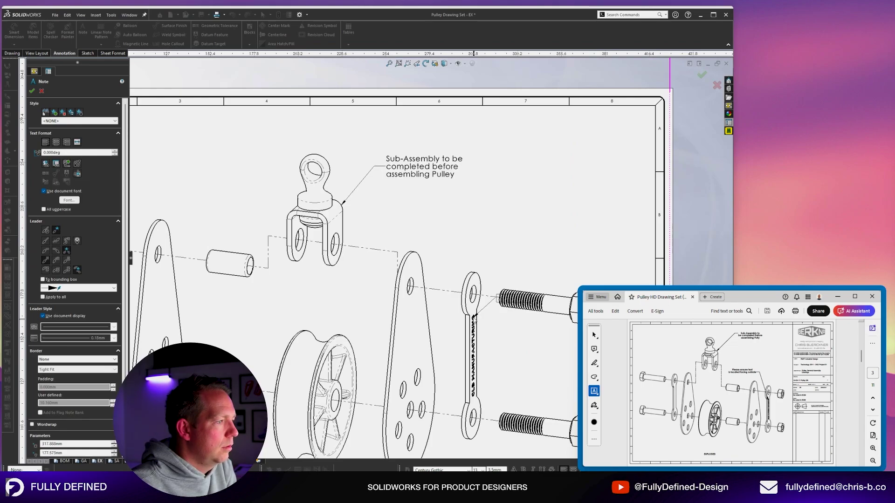
Add a two-line leadered note 'Ensure text is located facing outside' on the link, then show the GA sheet.
{"action": "left_click", "coordinate": [523, 205]}
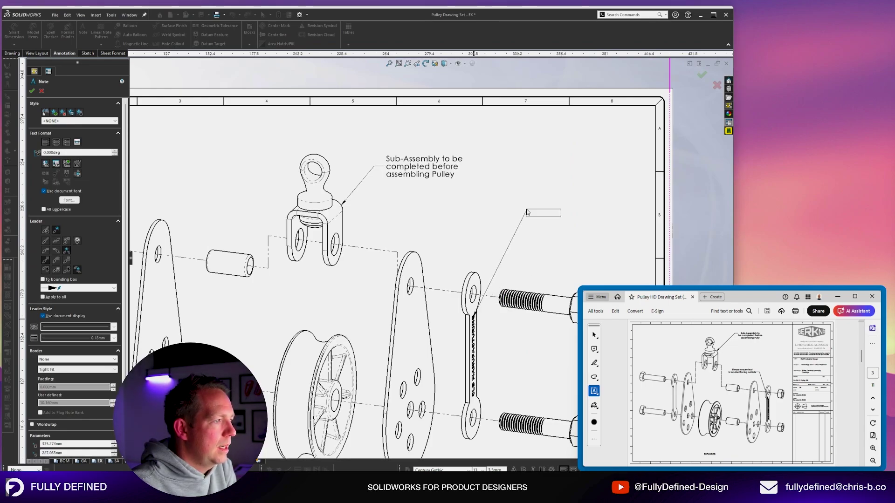
{"action": "type", "text": "Ensure text"}
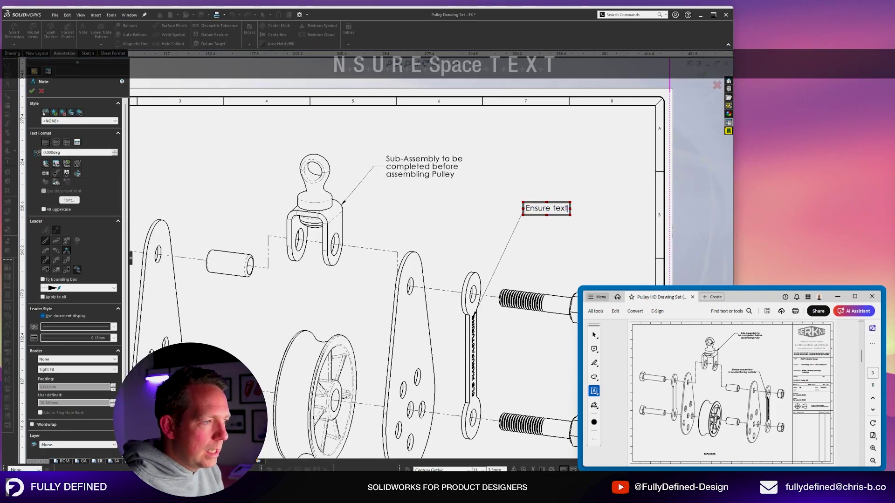
{"action": "type", "text": " is located"}
{"action": "key", "text": "Return"}
{"action": "type", "text": "face"}
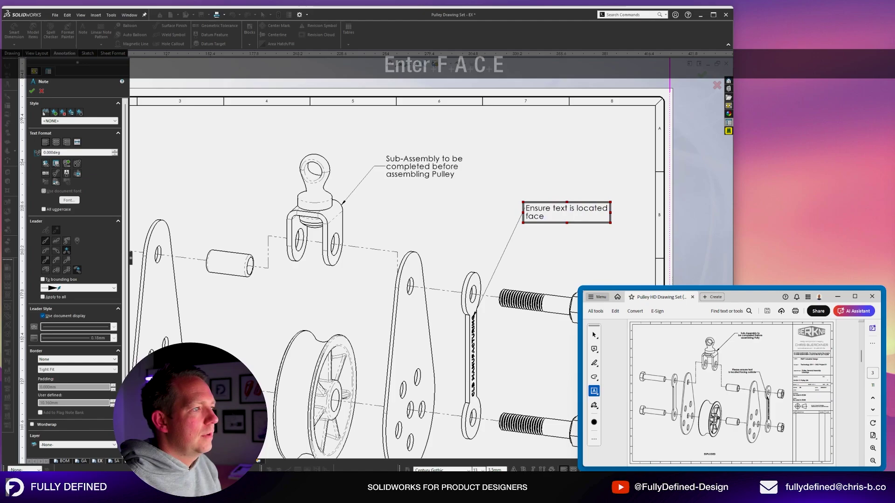
{"action": "key", "text": "BackSpace"}
{"action": "type", "text": "ing outsid"}
{"action": "type", "text": "e"}
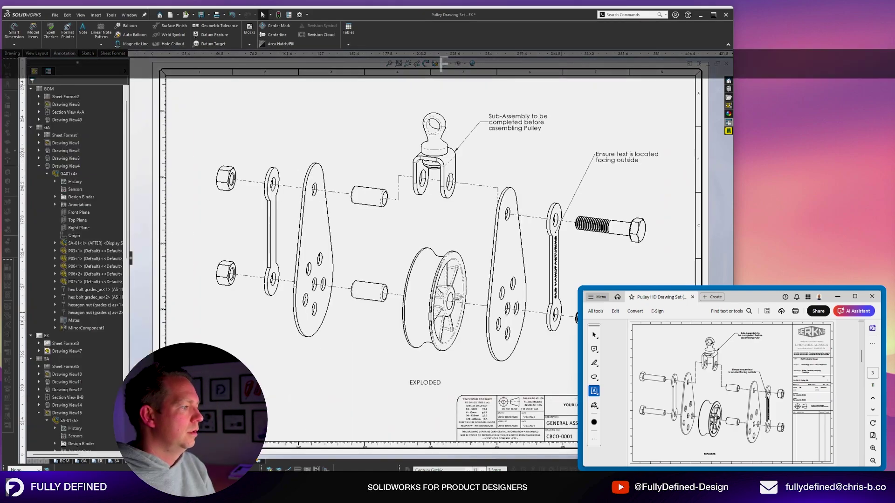
{"action": "left_click", "coordinate": [84, 462]}
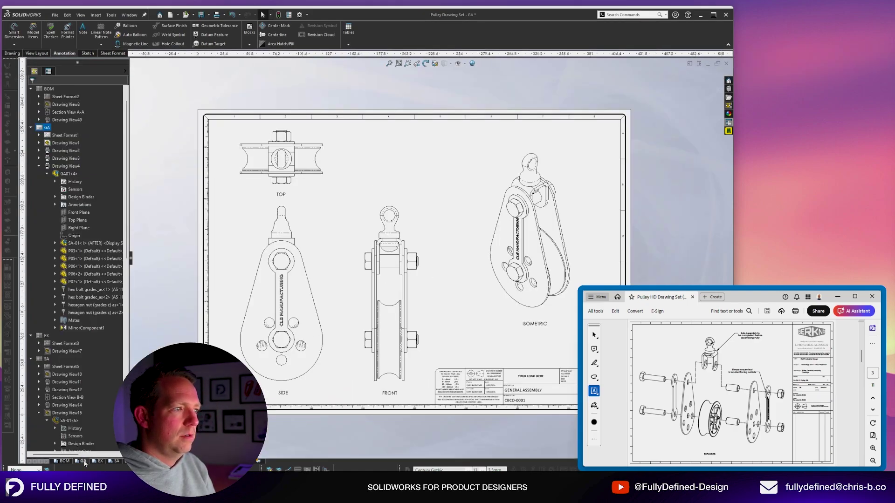
Go from the BOM sheet to the SA sheet and bring the step views into view.
{"action": "scroll", "coordinate": [734, 404], "scroll_direction": "up", "scroll_amount": 2}
{"action": "scroll", "coordinate": [735, 403], "scroll_direction": "down", "scroll_amount": 2}
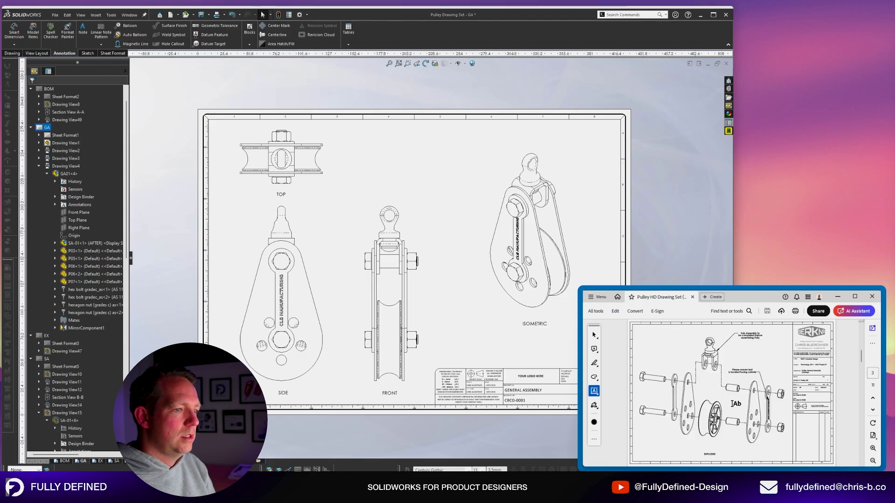
{"action": "left_click", "coordinate": [64, 461]}
{"action": "scroll", "coordinate": [787, 398], "scroll_direction": "down", "scroll_amount": 2}
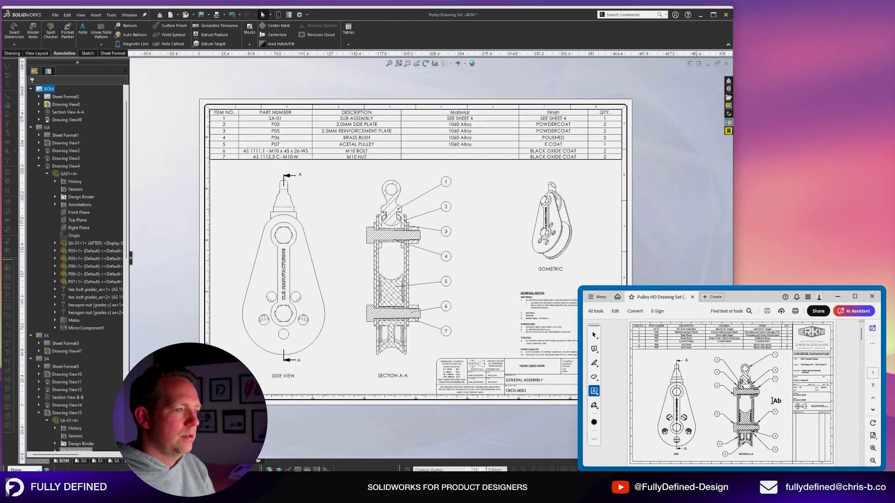
{"action": "left_click", "coordinate": [114, 461]}
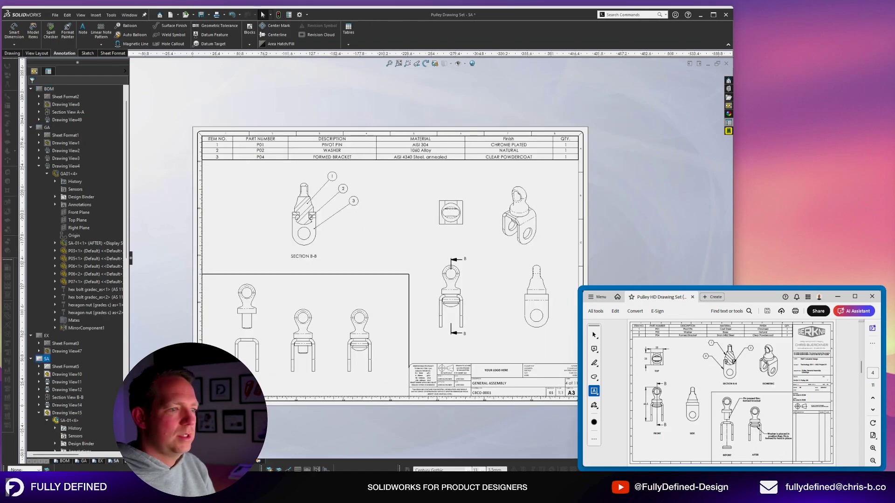
{"action": "scroll", "coordinate": [511, 310], "scroll_direction": "down", "scroll_amount": 2}
{"action": "scroll", "coordinate": [511, 309], "scroll_direction": "up", "scroll_amount": 3}
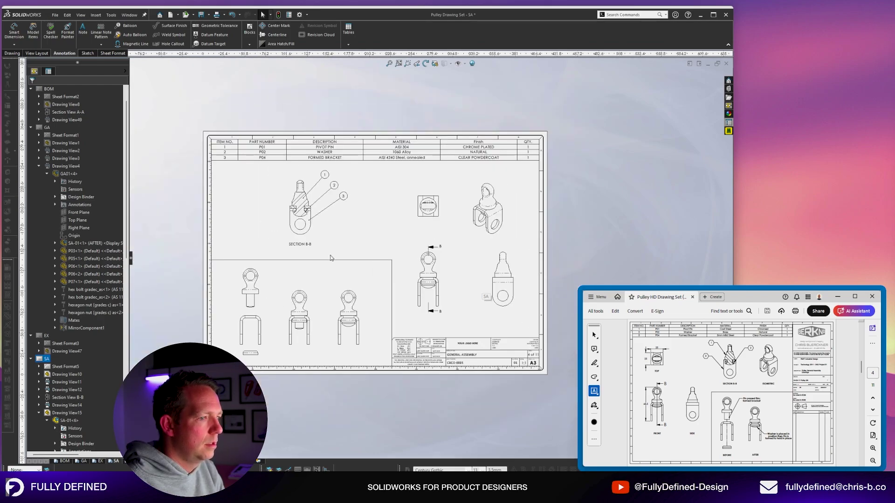
{"action": "scroll", "coordinate": [330, 258], "scroll_direction": "down", "scroll_amount": 2}
{"action": "scroll", "coordinate": [288, 249], "scroll_direction": "down", "scroll_amount": 1}
With Caps Lock on, add notes STEP 2, STEP 3 and STEP 1 under the three step views.
{"action": "left_click", "coordinate": [83, 29]}
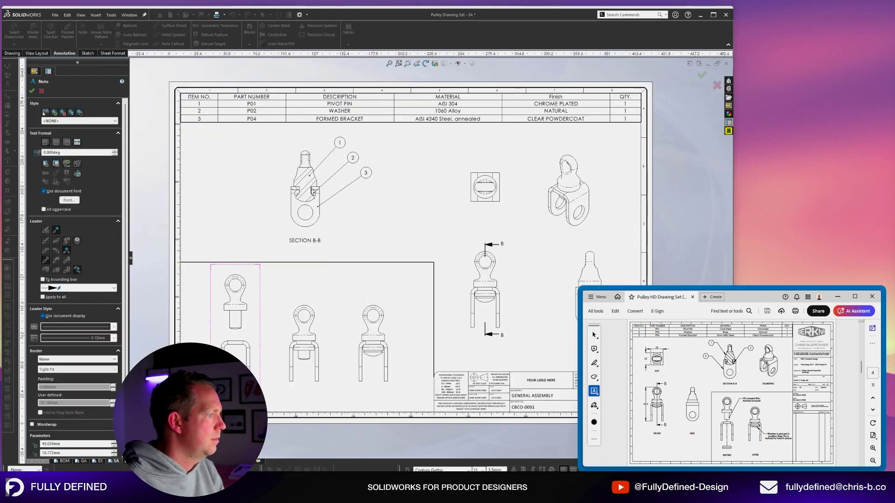
{"action": "key", "text": "Caps_Lock"}
{"action": "type", "text": "BEFORE"}
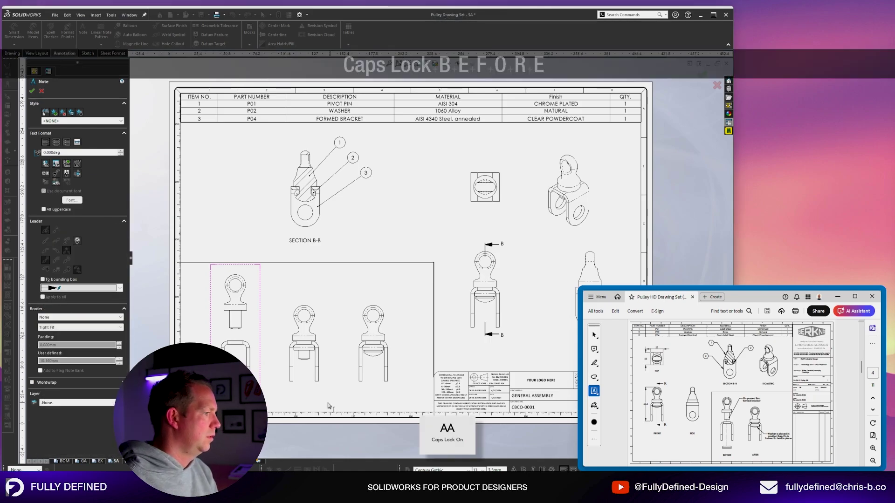
{"action": "left_click", "coordinate": [328, 405]}
{"action": "left_click", "coordinate": [296, 388]}
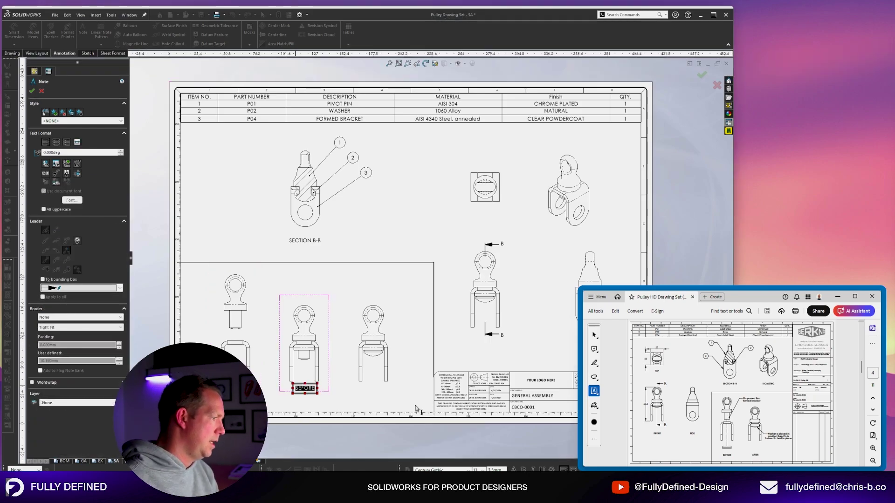
{"action": "type", "text": "STEP 2"}
{"action": "left_click", "coordinate": [416, 409]}
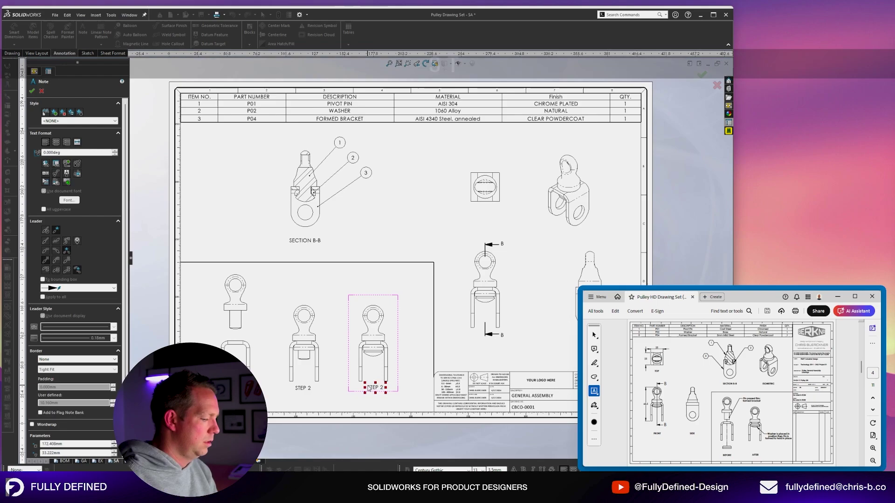
{"action": "left_click", "coordinate": [368, 388]}
{"action": "type", "text": "STEP 3"}
{"action": "key", "text": "Escape"}
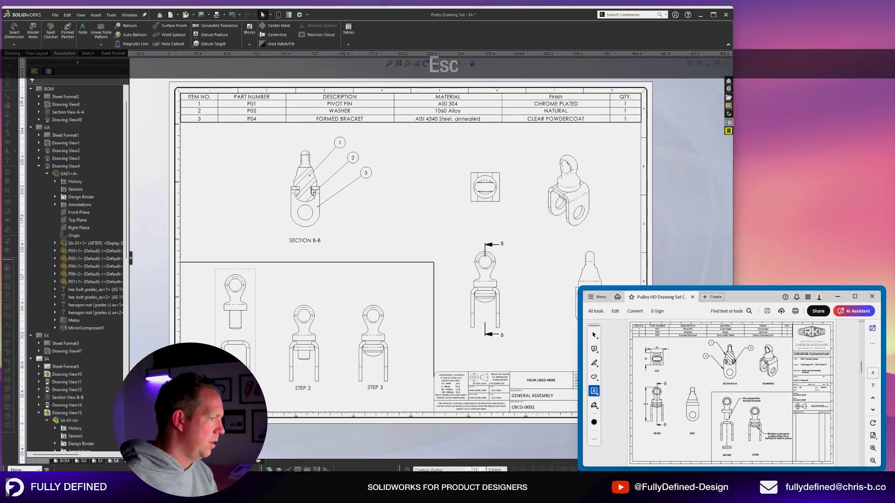
{"action": "double_click", "coordinate": [234, 388]}
{"action": "type", "text": "STEP 1"}
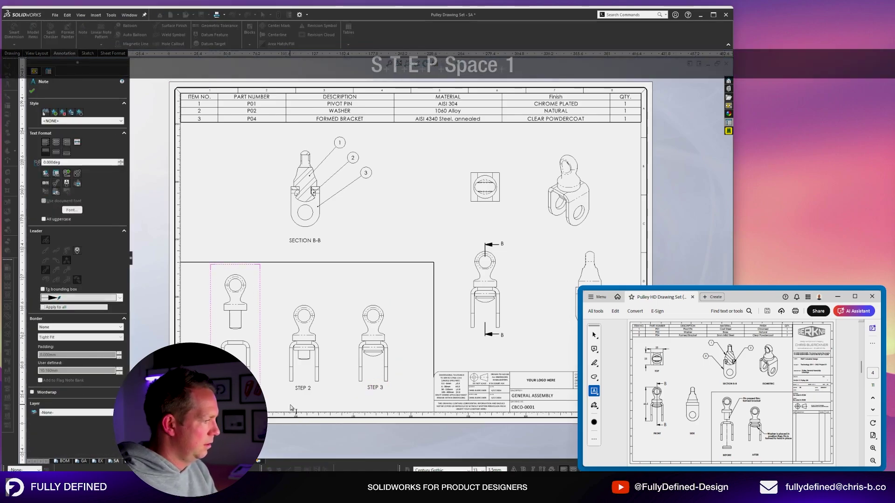
{"action": "key", "text": "Escape"}
Raise the frame line and drag the STEP 2 and STEP 3 labels down into line.
{"action": "scroll", "coordinate": [259, 329], "scroll_direction": "down", "scroll_amount": 2}
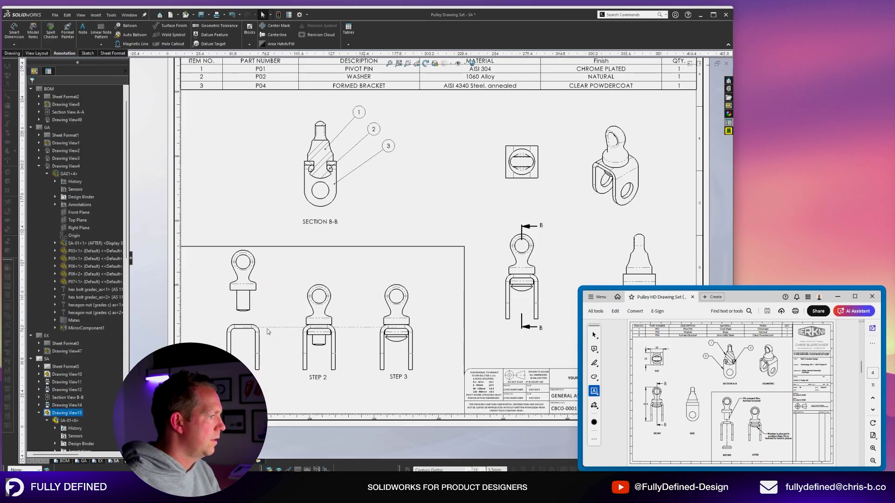
{"action": "left_click", "coordinate": [267, 332]}
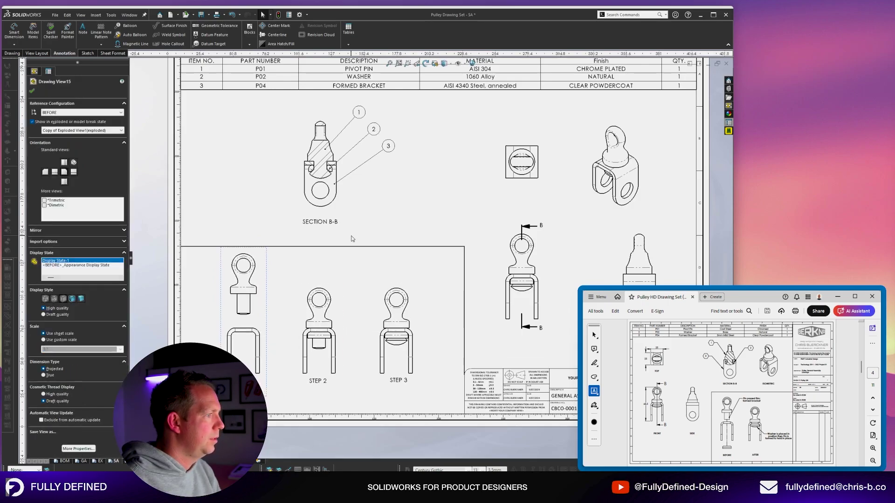
{"action": "left_click_drag", "start_coordinate": [352, 246], "coordinate": [352, 240]}
{"action": "left_click_drag", "start_coordinate": [317, 381], "coordinate": [318, 404]}
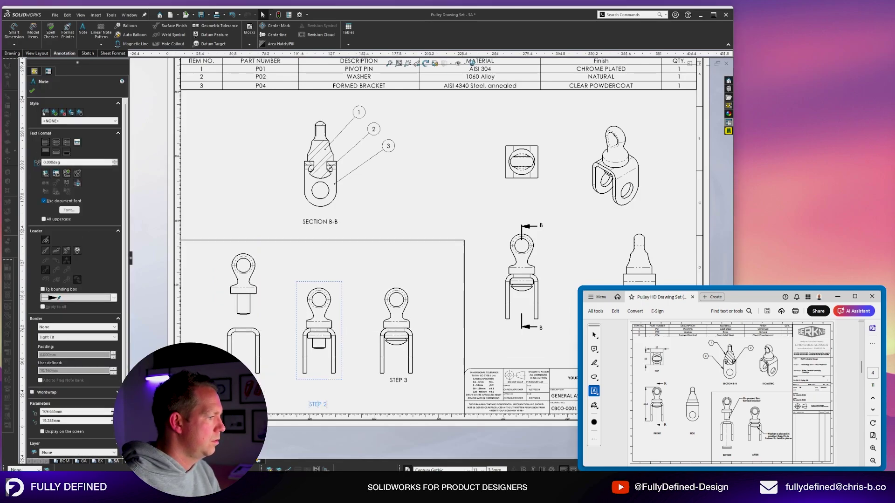
{"action": "left_click_drag", "start_coordinate": [399, 380], "coordinate": [398, 406]}
{"action": "left_click", "coordinate": [202, 336]}
{"action": "scroll", "coordinate": [202, 335], "scroll_direction": "down", "scroll_amount": 2}
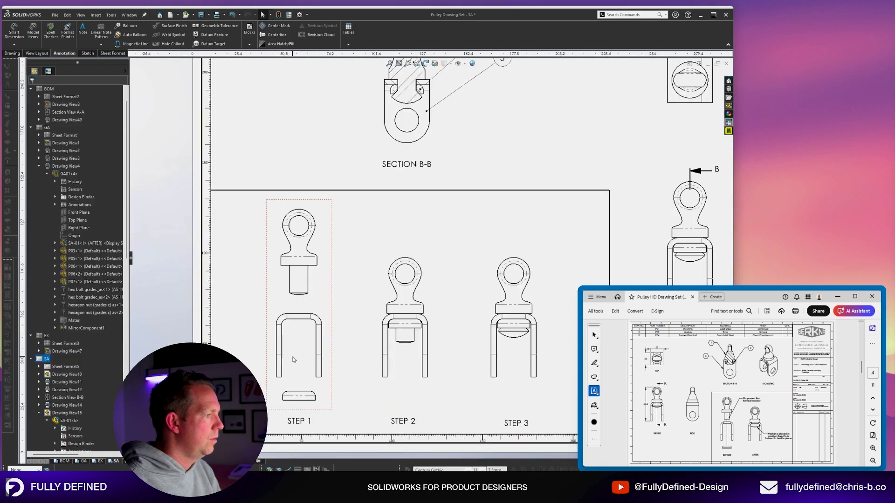
{"action": "left_click", "coordinate": [295, 352]}
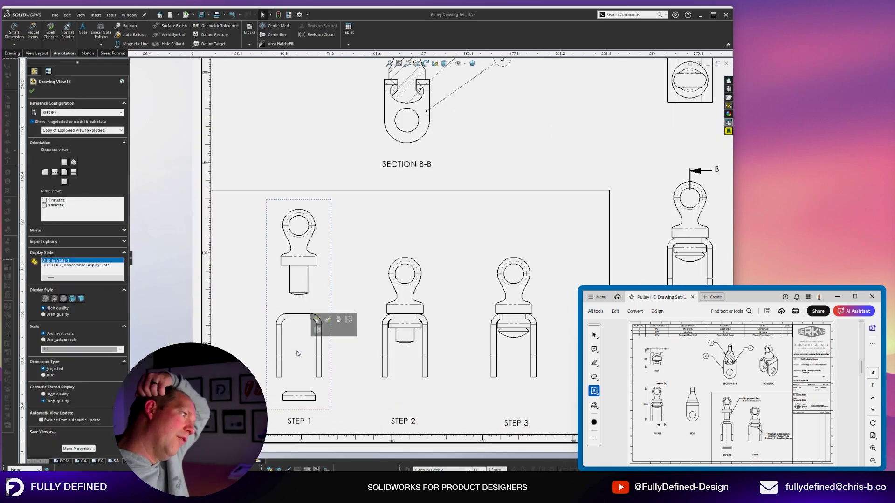
{"action": "scroll", "coordinate": [247, 238], "scroll_direction": "down", "scroll_amount": 1}
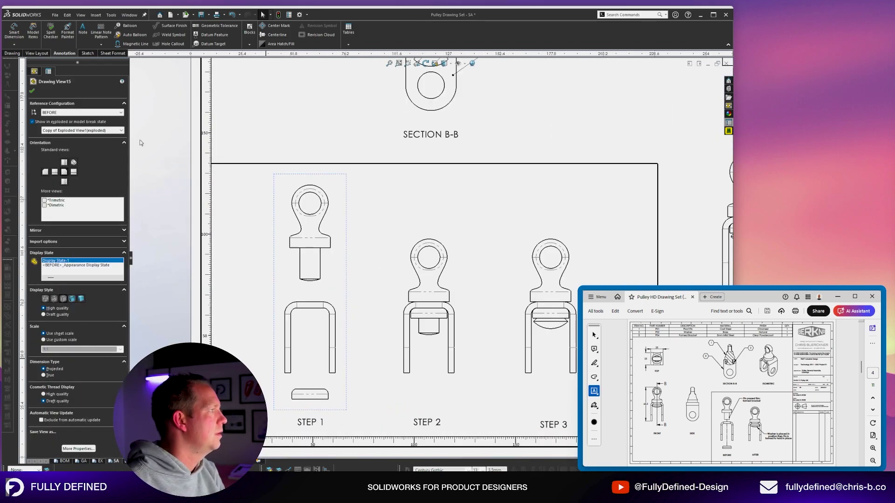
Draw a vertical construction line in the STEP 1 view from the pin down to the washer.
{"action": "left_click", "coordinate": [94, 53]}
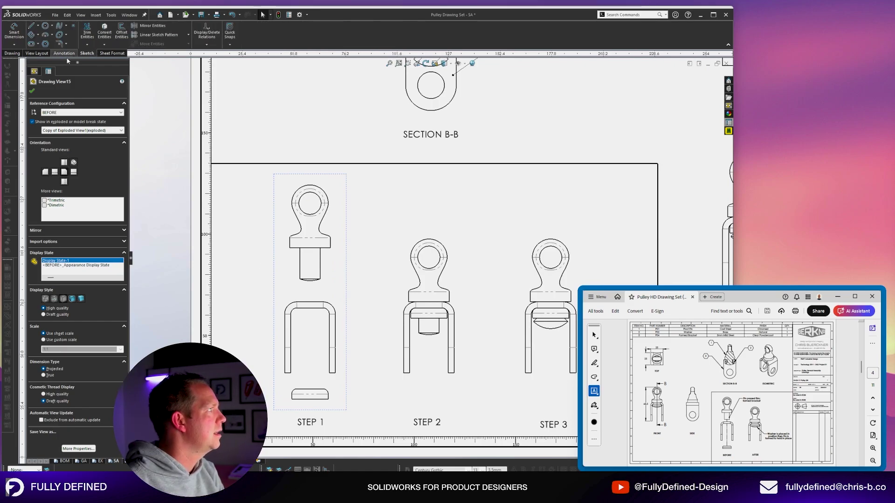
{"action": "left_click", "coordinate": [31, 27]}
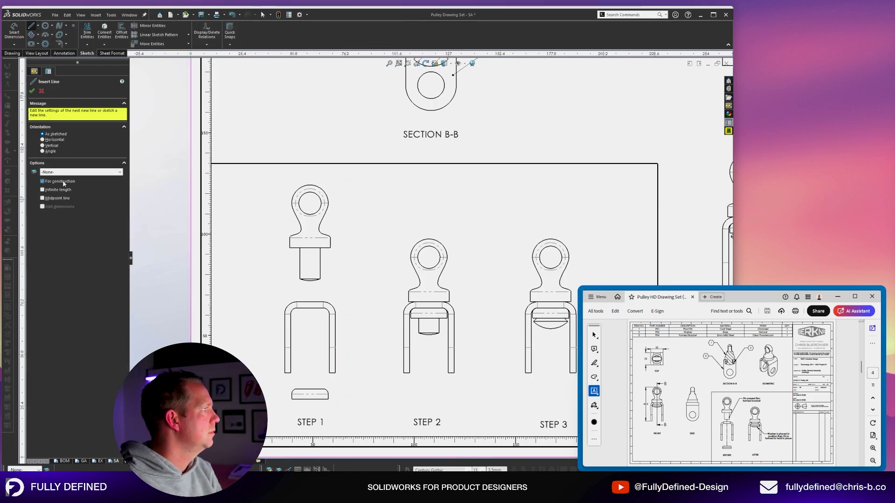
{"action": "left_click", "coordinate": [309, 280]}
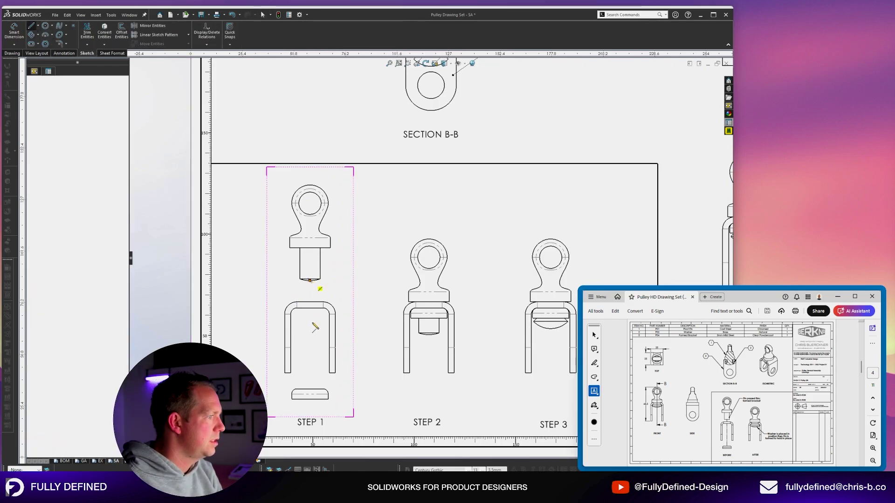
{"action": "left_click", "coordinate": [310, 391]}
{"action": "key", "text": "Escape"}
{"action": "scroll", "coordinate": [432, 270], "scroll_direction": "up", "scroll_amount": 3}
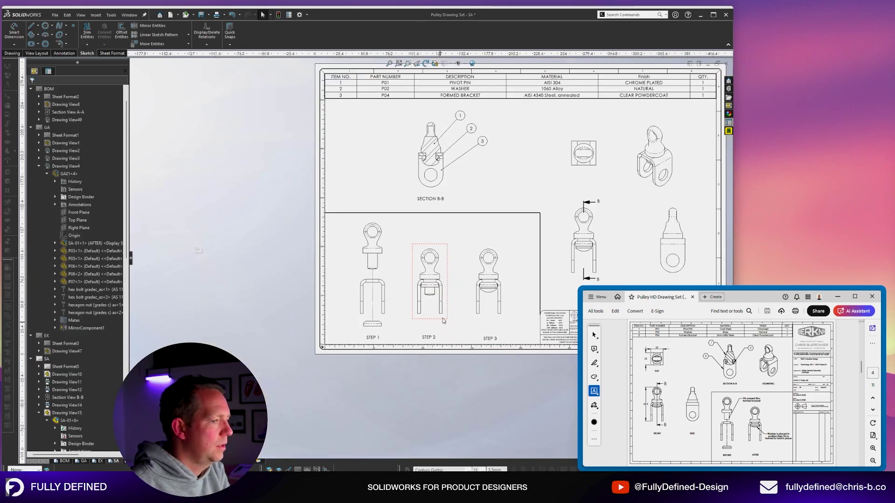
{"action": "scroll", "coordinate": [507, 288], "scroll_direction": "down", "scroll_amount": 2}
{"action": "scroll", "coordinate": [508, 284], "scroll_direction": "down", "scroll_amount": 2}
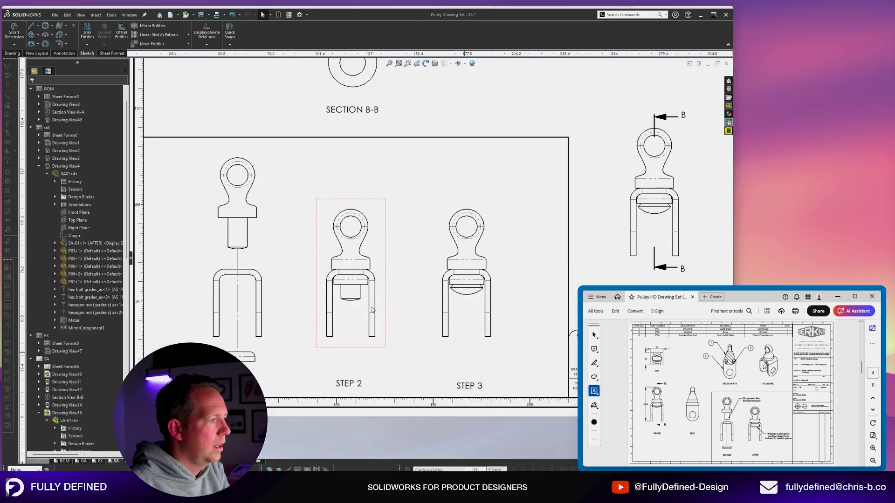
{"action": "scroll", "coordinate": [326, 285], "scroll_direction": "down", "scroll_amount": 1}
{"action": "scroll", "coordinate": [327, 286], "scroll_direction": "up", "scroll_amount": 3}
{"action": "scroll", "coordinate": [480, 141], "scroll_direction": "down", "scroll_amount": 1}
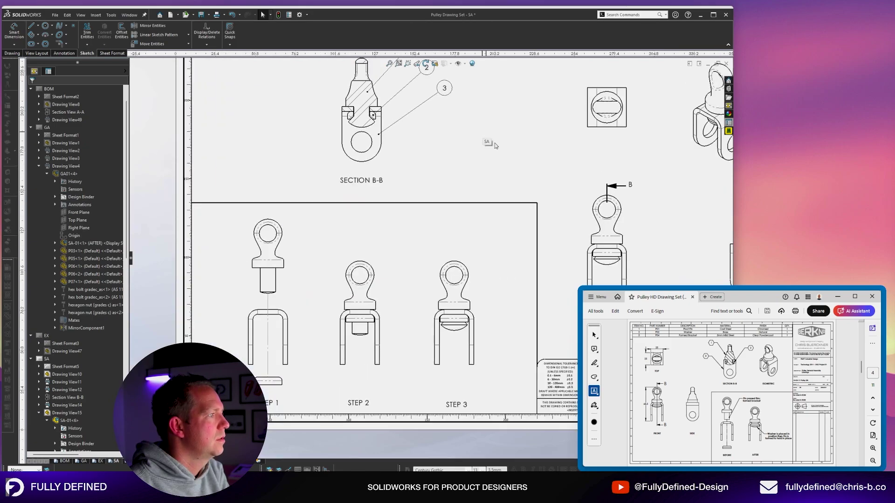
{"action": "scroll", "coordinate": [490, 145], "scroll_direction": "up", "scroll_amount": 3}
{"action": "scroll", "coordinate": [639, 213], "scroll_direction": "down", "scroll_amount": 2}
{"action": "scroll", "coordinate": [645, 229], "scroll_direction": "down", "scroll_amount": 1}
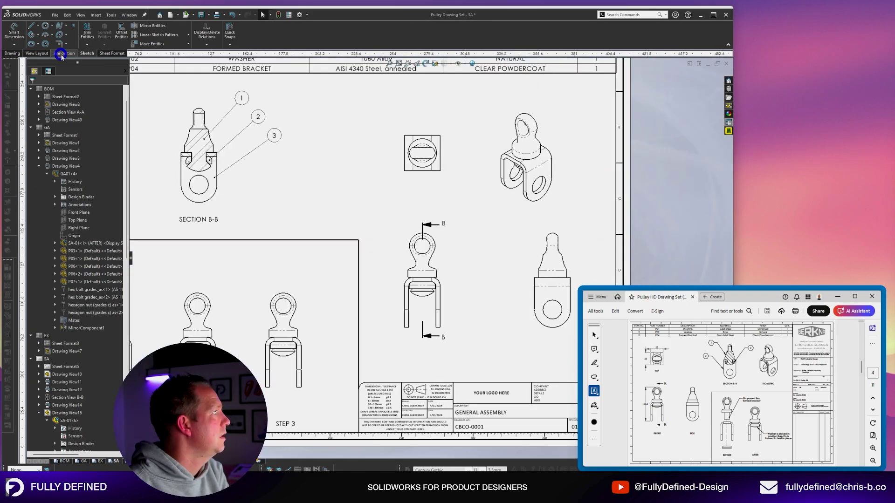
Add notes labelling the views FRONT, SIDE, TOP and ISOMETRIC.
{"action": "left_click", "coordinate": [63, 53]}
{"action": "left_click", "coordinate": [81, 34]}
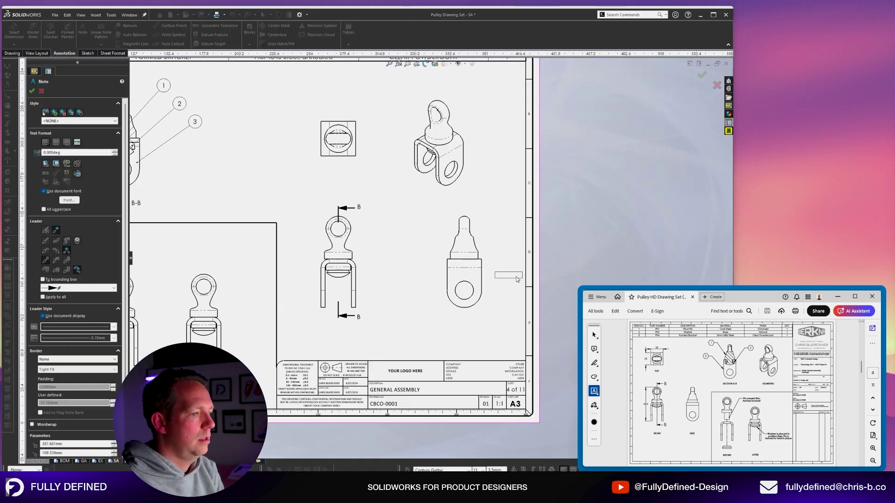
{"action": "left_click", "coordinate": [316, 317]}
{"action": "type", "text": "FRONT"}
{"action": "left_click", "coordinate": [462, 316]}
{"action": "type", "text": "SIDE"}
{"action": "left_click", "coordinate": [337, 172]}
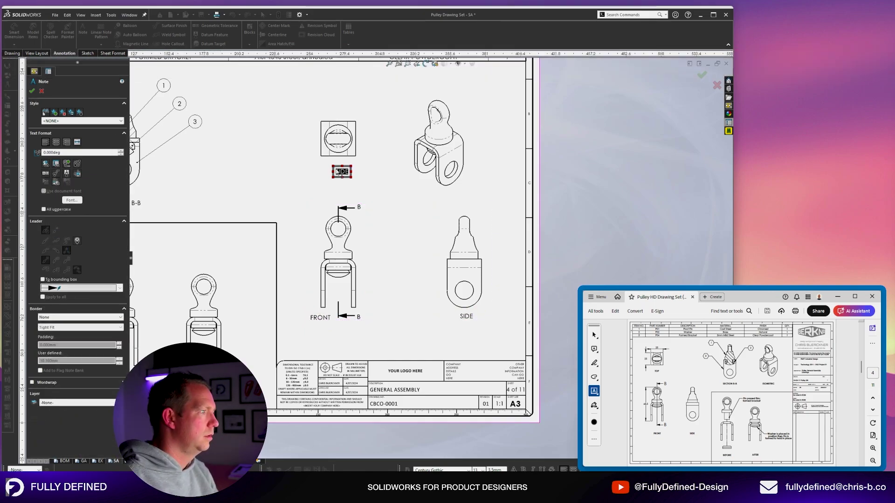
{"action": "left_click", "coordinate": [365, 176]}
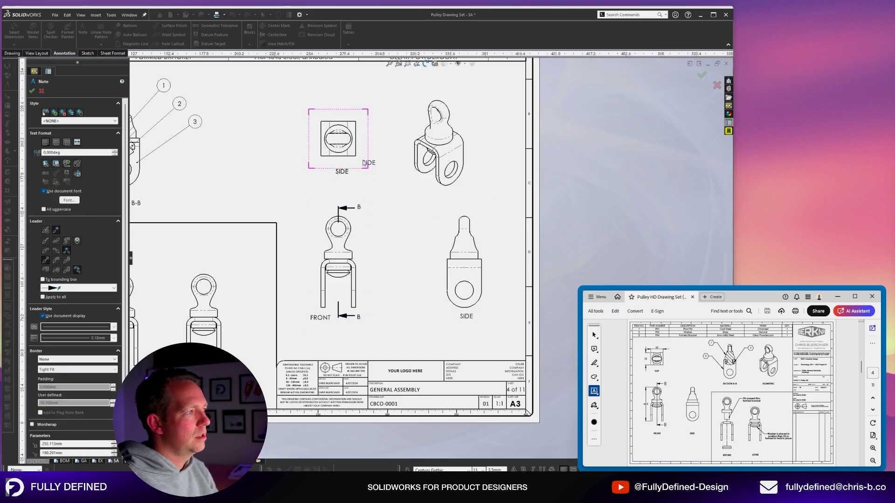
{"action": "left_click", "coordinate": [368, 168]}
{"action": "type", "text": "TOP"}
{"action": "left_click", "coordinate": [425, 191]}
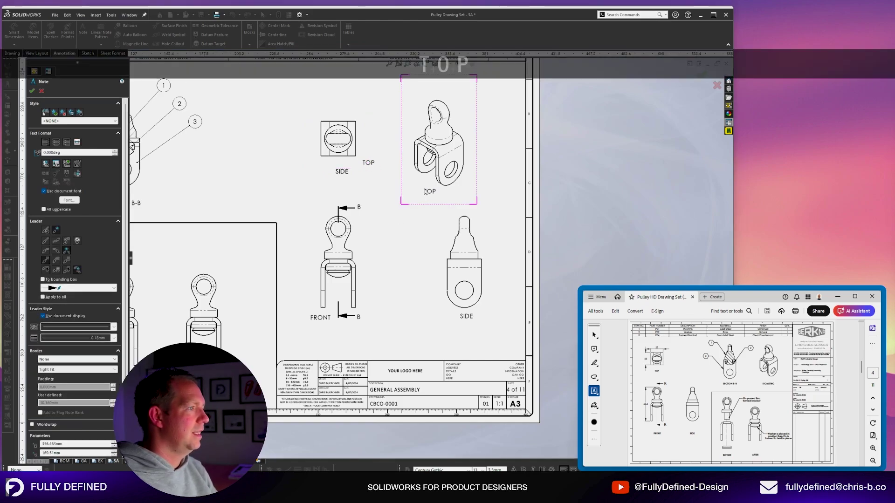
{"action": "type", "text": "ISOMETRIC"}
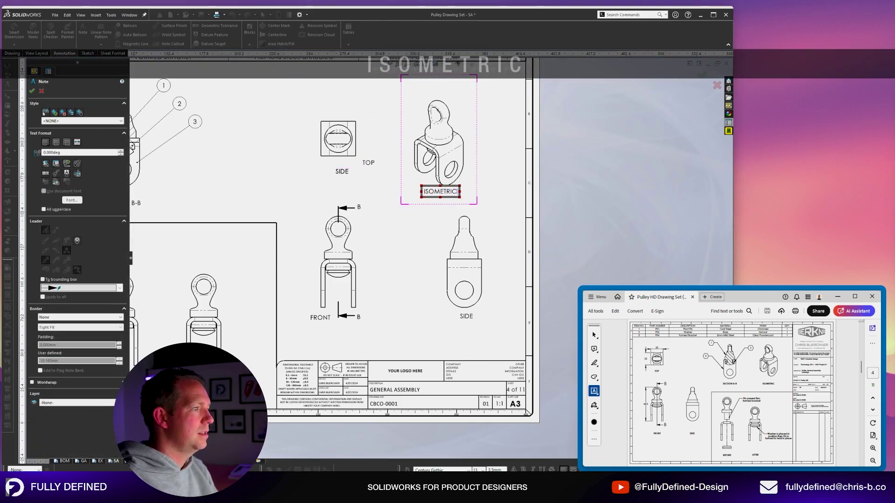
Delete the stray SIDE note, drag FRONT and SIDE labels level, and save the drawing.
{"action": "key", "text": "Delete"}
{"action": "left_click_drag", "start_coordinate": [332, 320], "coordinate": [336, 340]}
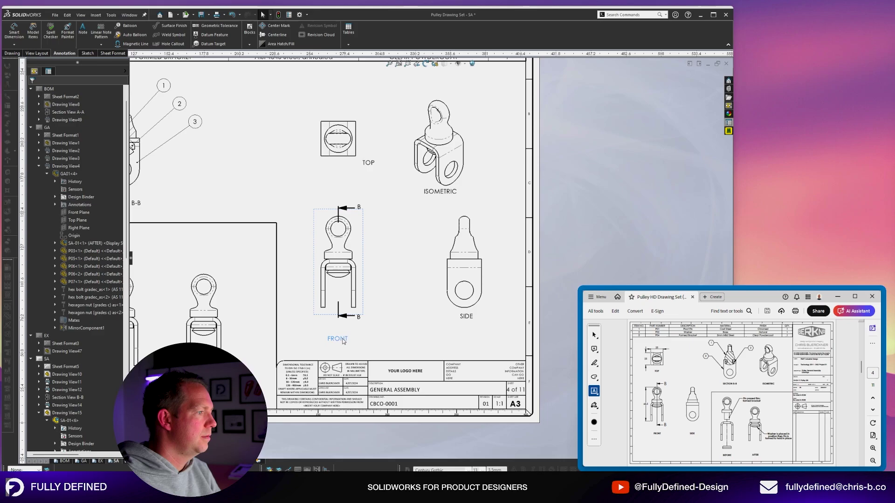
{"action": "left_click_drag", "start_coordinate": [467, 318], "coordinate": [465, 340]}
{"action": "scroll", "coordinate": [437, 164], "scroll_direction": "up", "scroll_amount": 1}
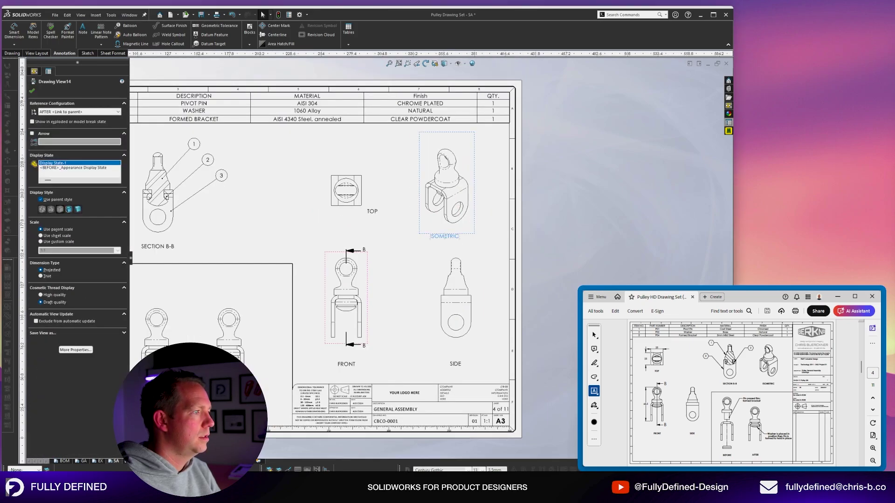
{"action": "key", "text": "ctrl+s"}
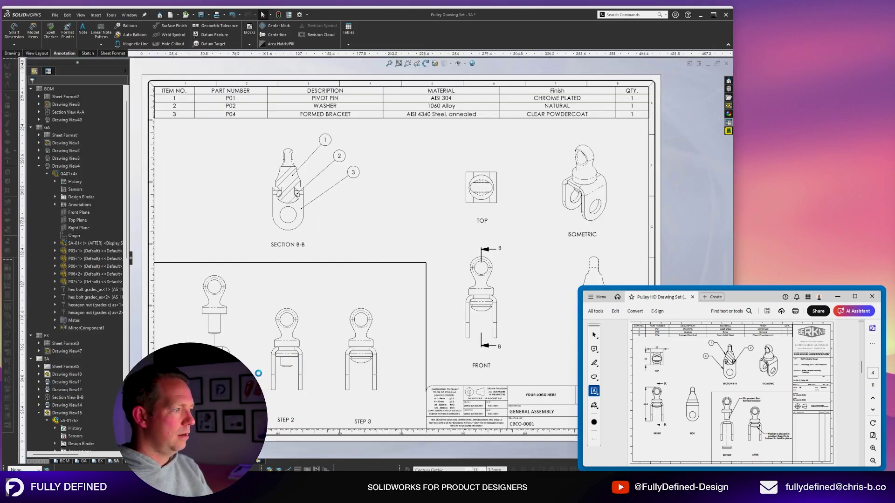
Attach a leader note from the STEP 1 pin shaft to a note box beside STEP 1.
{"action": "scroll", "coordinate": [214, 392], "scroll_direction": "down", "scroll_amount": 2}
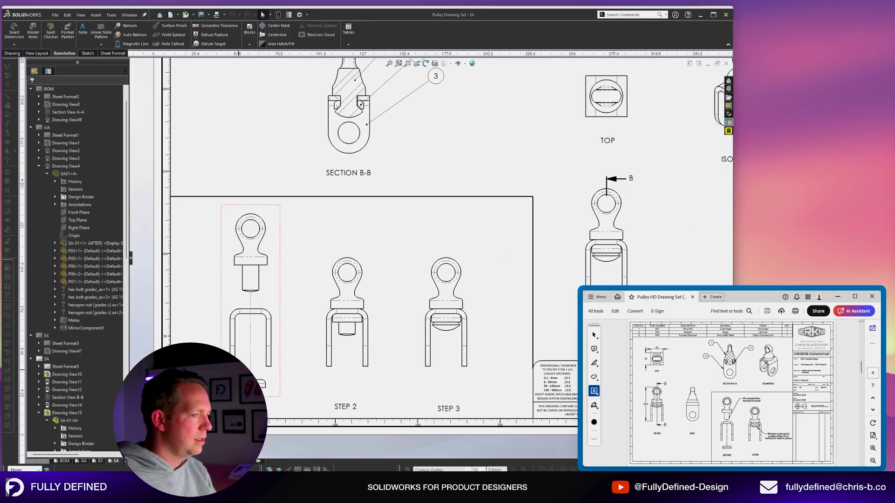
{"action": "scroll", "coordinate": [132, 409], "scroll_direction": "down", "scroll_amount": 1}
{"action": "left_click", "coordinate": [88, 35]}
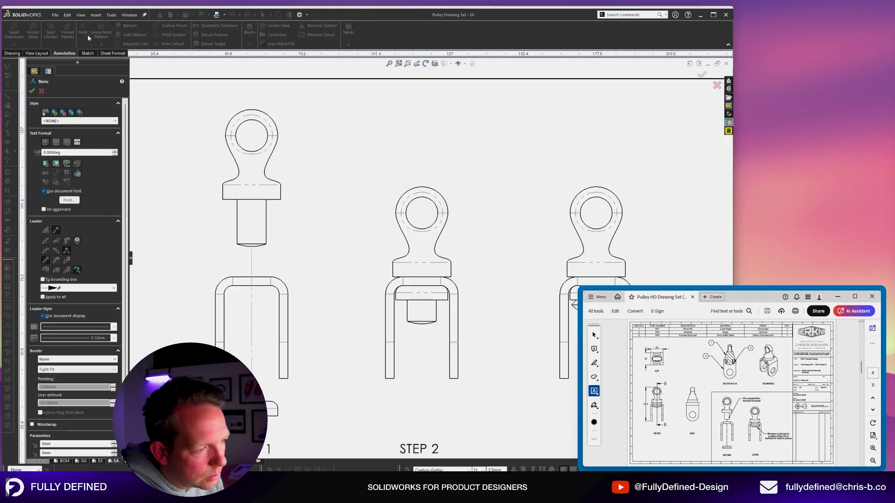
{"action": "left_click", "coordinate": [258, 235]}
{"action": "left_click", "coordinate": [334, 122]}
{"action": "type", "text": "XXXXXXXX"}
{"action": "key", "text": "BackSpace"}
{"action": "key", "text": "BackSpace"}
{"action": "key", "text": "BackSpace"}
{"action": "key", "text": "BackSpace"}
{"action": "key", "text": "BackSpace"}
{"action": "key", "text": "BackSpace"}
{"action": "key", "text": "BackSpace"}
{"action": "key", "text": "BackSpace"}
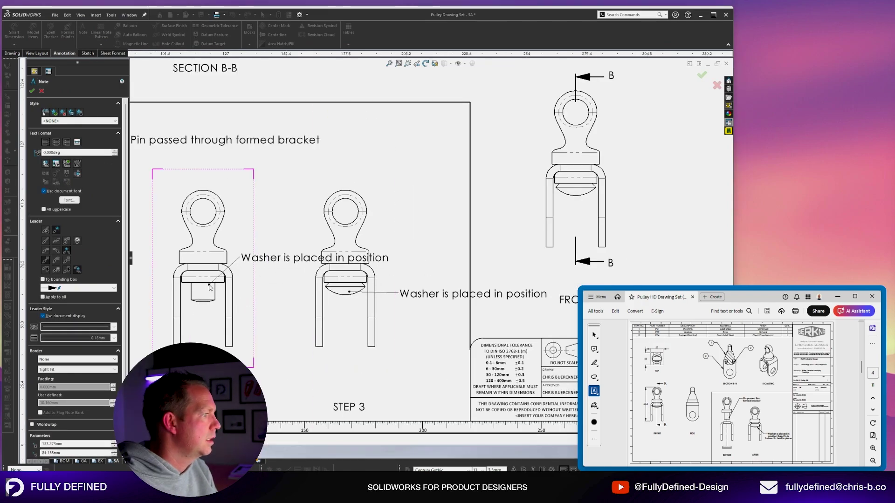
Add the washer leader note on STEP 2 and write 'Pin is formed to hold washer in place' for STEP 3.
{"action": "left_click", "coordinate": [208, 282]}
{"action": "left_click", "coordinate": [272, 358]}
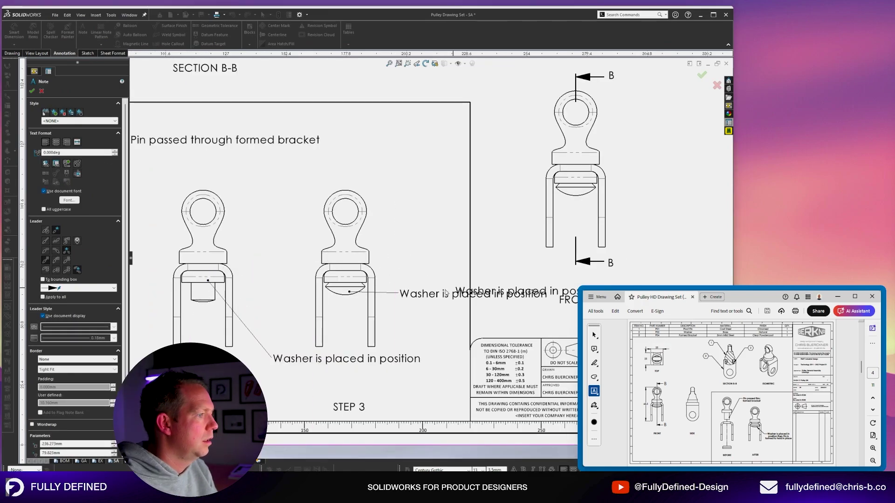
{"action": "key", "text": "Escape"}
{"action": "left_click", "coordinate": [430, 296]}
{"action": "type", "text": "Pin is formed to hold washer in place"}
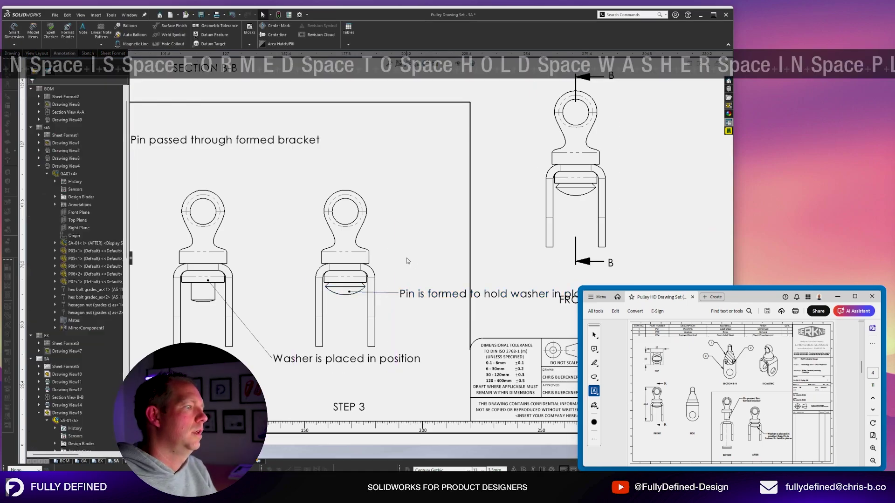
{"action": "scroll", "coordinate": [209, 216], "scroll_direction": "up", "scroll_amount": 5}
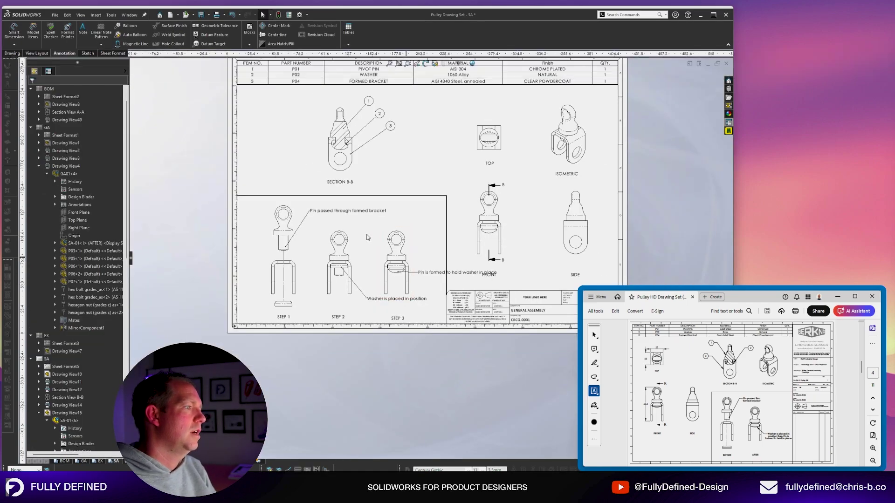
{"action": "scroll", "coordinate": [208, 216], "scroll_direction": "down", "scroll_amount": 6}
Narrow the 'Pin passed through formed bracket' note so it wraps onto two lines.
{"action": "left_click", "coordinate": [404, 206]}
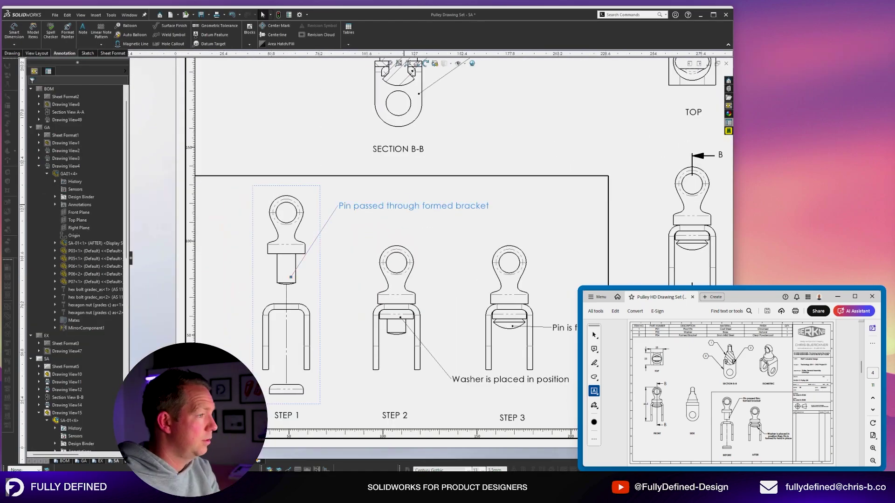
{"action": "double_click", "coordinate": [404, 205]}
{"action": "left_click_drag", "start_coordinate": [494, 205], "coordinate": [409, 213]}
Move the washer note up beside STEP 2 and the STEP 3 note below its view.
{"action": "scroll", "coordinate": [82, 156], "scroll_direction": "down", "scroll_amount": 3}
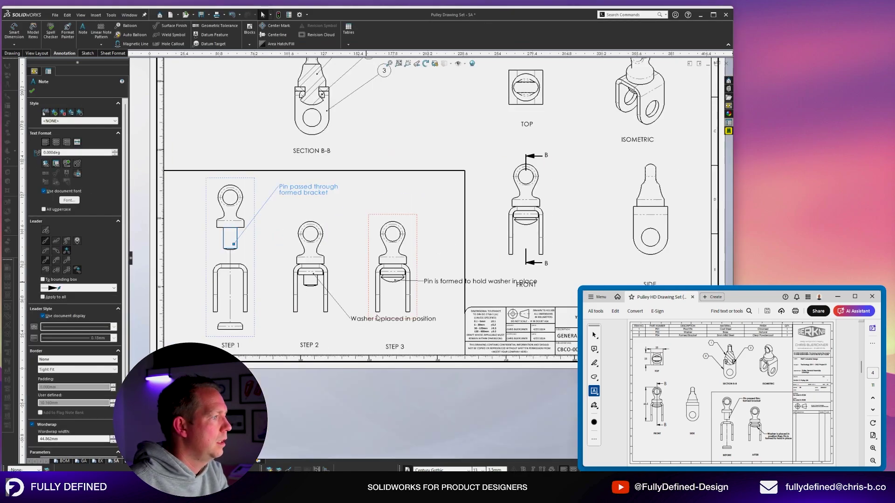
{"action": "left_click_drag", "start_coordinate": [349, 320], "coordinate": [391, 205]}
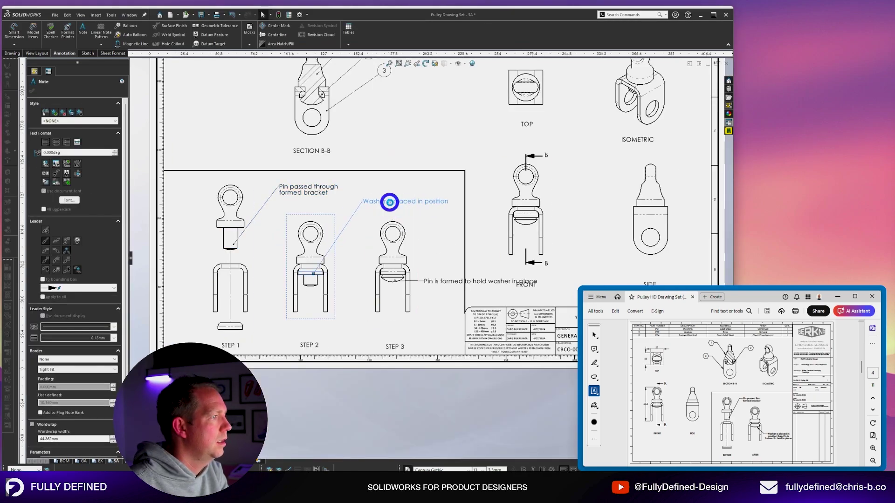
{"action": "scroll", "coordinate": [389, 203], "scroll_direction": "down", "scroll_amount": 2}
{"action": "left_click_drag", "start_coordinate": [433, 275], "coordinate": [433, 207]}
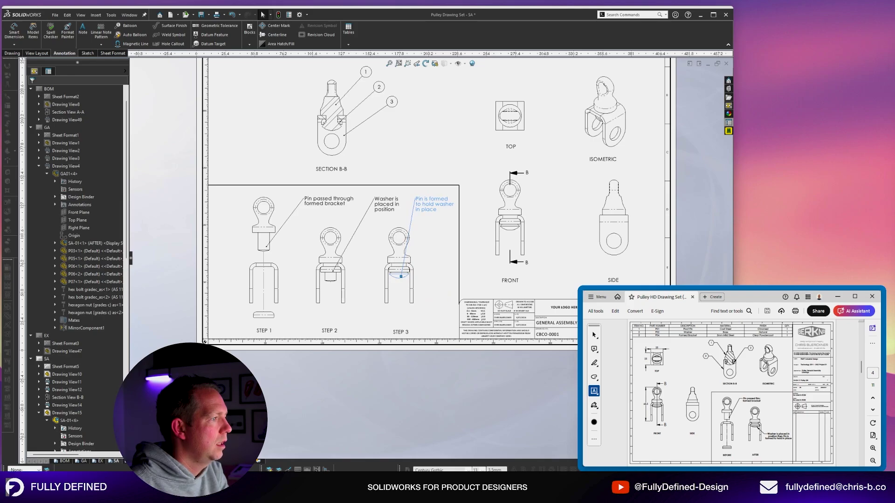
{"action": "left_click_drag", "start_coordinate": [432, 207], "coordinate": [429, 320]}
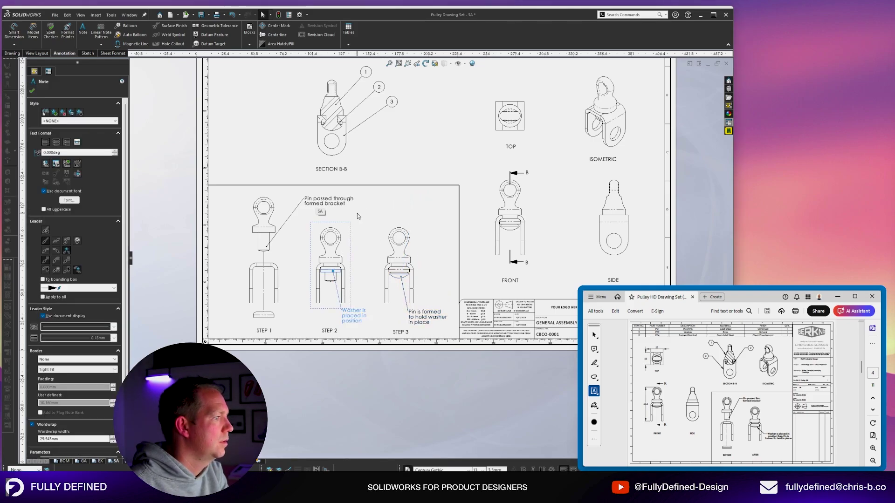
{"action": "left_click", "coordinate": [353, 316], "text": "ctrl"}
{"action": "left_click", "coordinate": [329, 201], "text": "ctrl"}
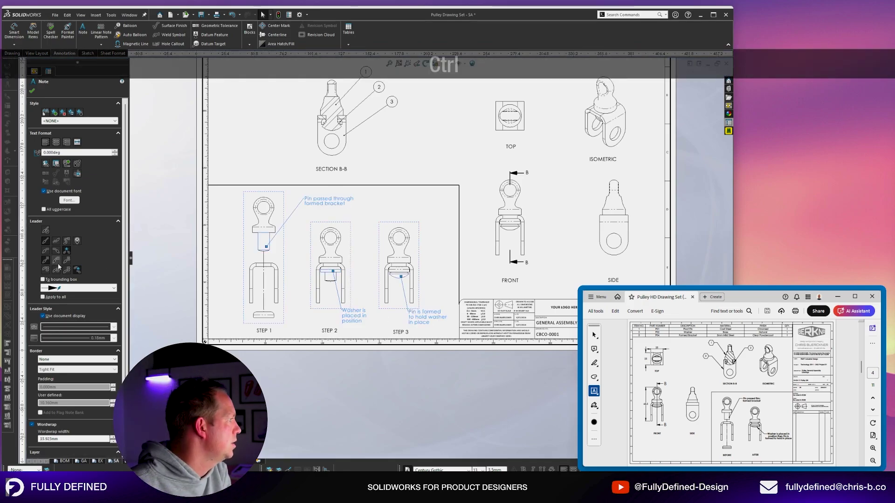
{"action": "left_click", "coordinate": [459, 140]}
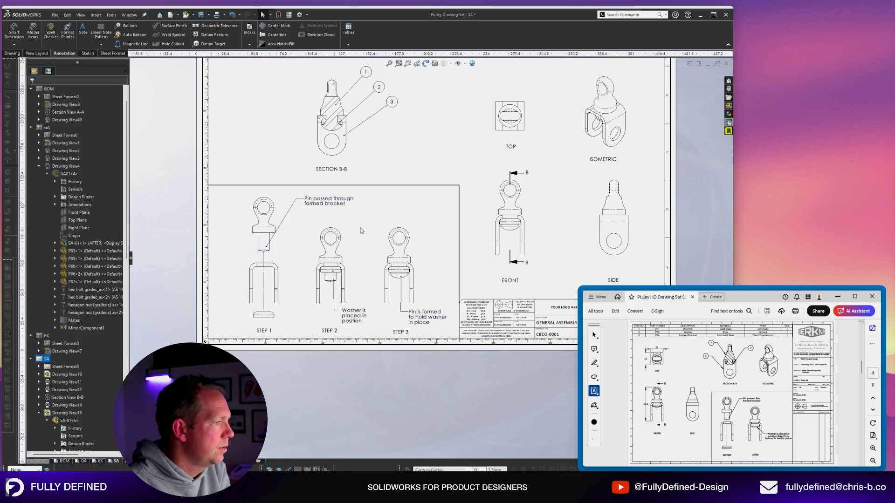
On sheet P01, edit the tilted section cutting line so it runs vertical.
{"action": "key", "text": "f"}
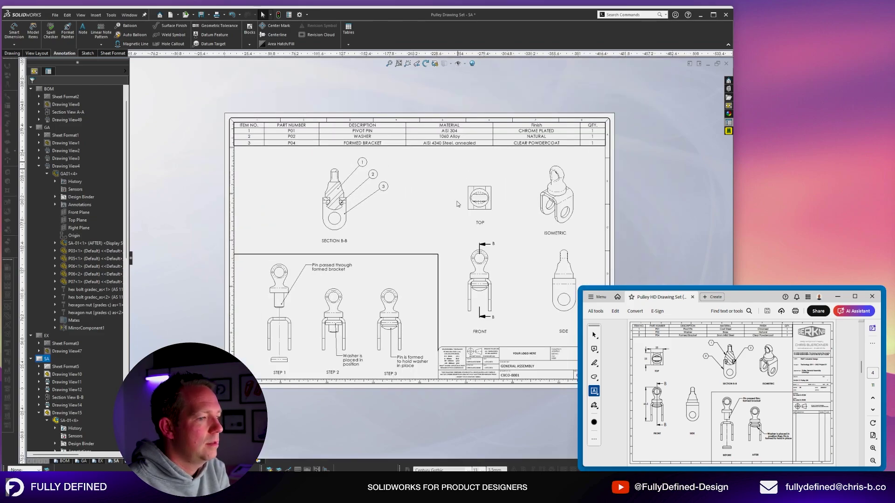
{"action": "key", "text": "ctrl+Page_Down"}
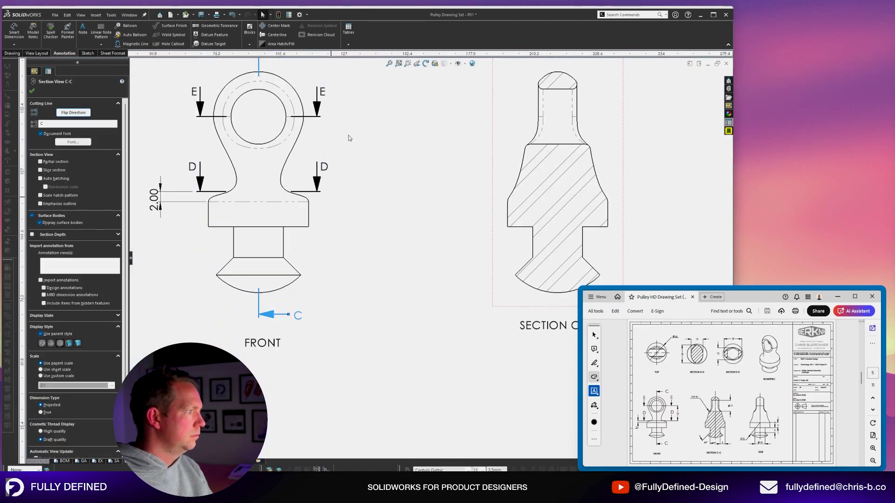
{"action": "key", "text": "f"}
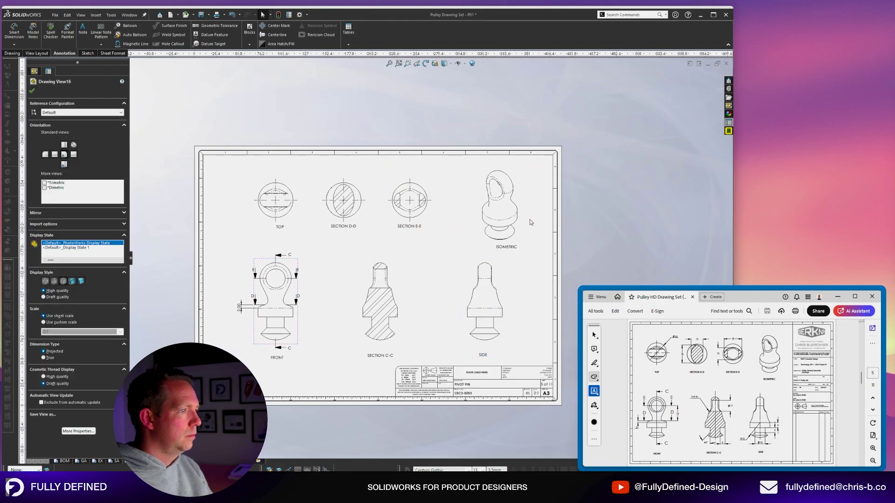
{"action": "left_click", "coordinate": [265, 226]}
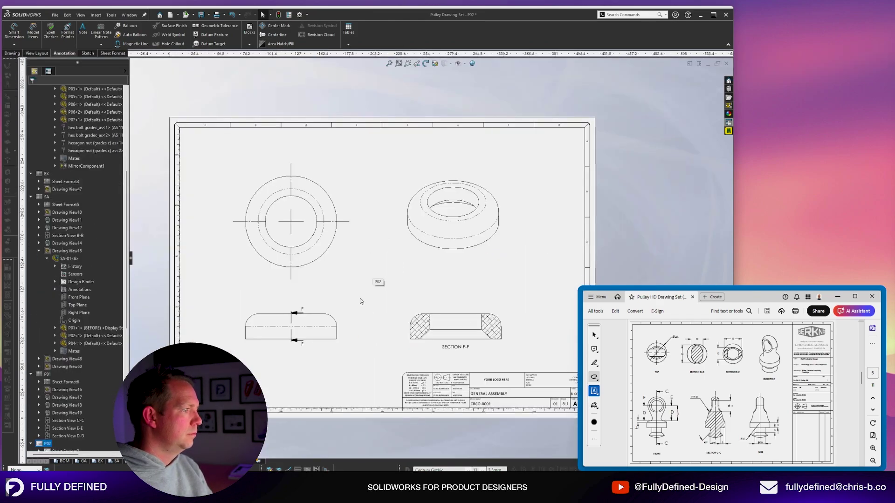
{"action": "key", "text": "ctrl+z"}
{"action": "right_click", "coordinate": [315, 272]}
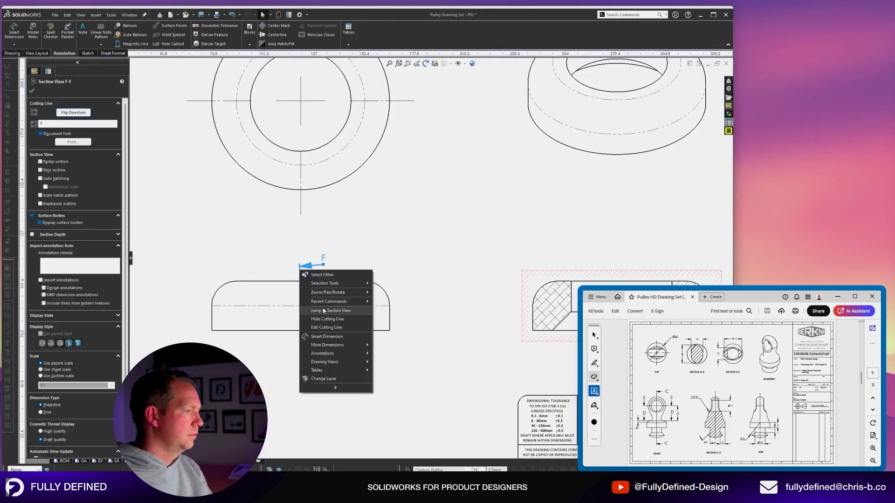
{"action": "left_click", "coordinate": [327, 292]}
{"action": "key", "text": "Escape"}
{"action": "left_click", "coordinate": [317, 299]}
{"action": "left_click", "coordinate": [48, 172]}
{"action": "key", "text": "Escape"}
{"action": "left_click", "coordinate": [713, 71]}
Rebuild section view F-F after the cutting line change.
{"action": "left_click", "coordinate": [316, 363]}
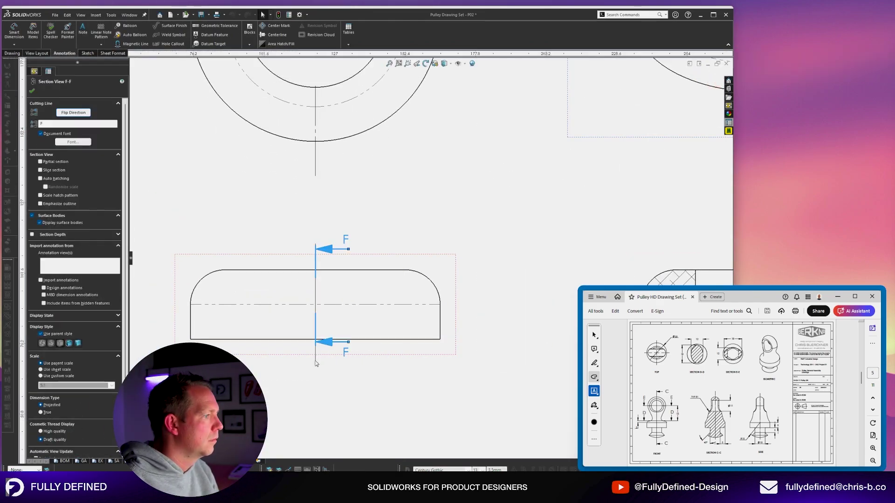
{"action": "scroll", "coordinate": [329, 298], "scroll_direction": "down", "scroll_amount": 6}
{"action": "left_click", "coordinate": [329, 298]}
{"action": "key", "text": "ctrl+q"}
{"action": "scroll", "coordinate": [431, 300], "scroll_direction": "up", "scroll_amount": 2}
Add TOP and FRONT label notes under the top and left views.
{"action": "left_click", "coordinate": [432, 301]}
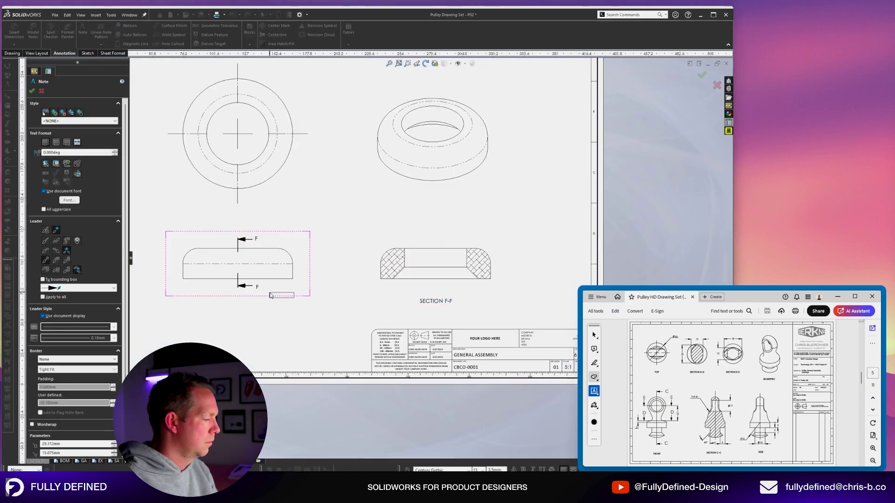
{"action": "type", "text": "FRONT"}
{"action": "left_click", "coordinate": [273, 197]}
{"action": "type", "text": "TOP"}
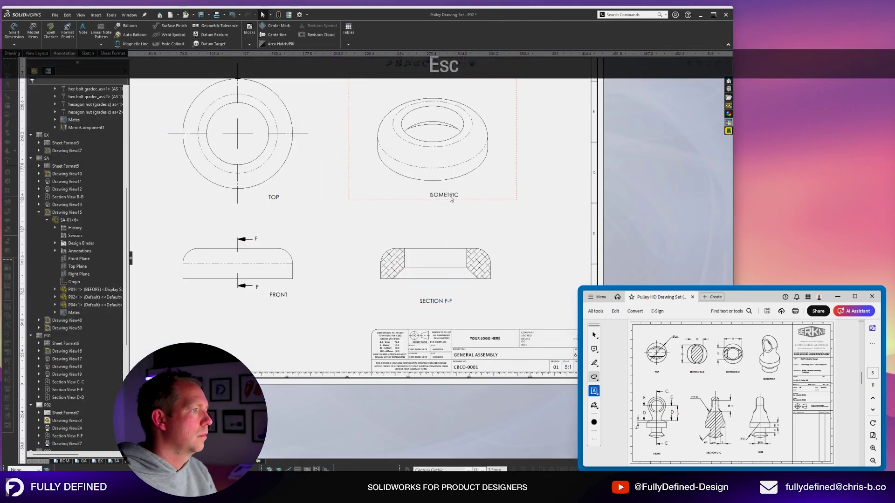
{"action": "type", "text": "f"}
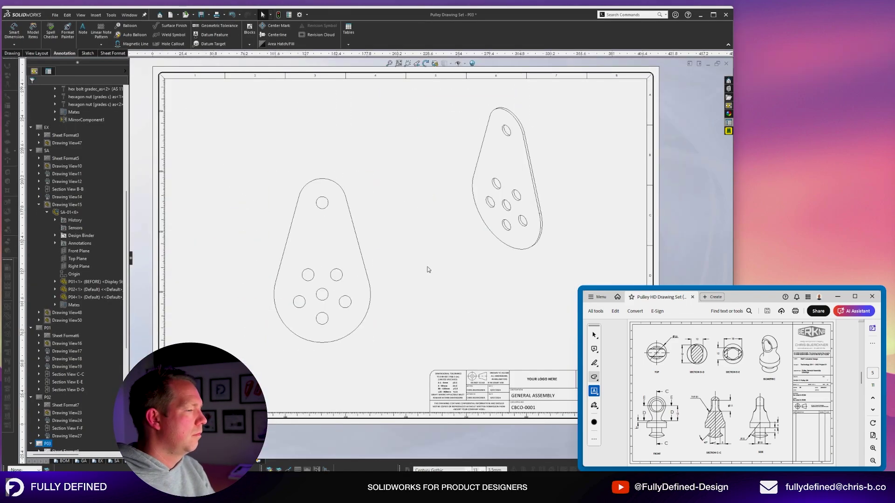
{"action": "left_click", "coordinate": [323, 356]}
{"action": "type", "text": "FRONT"}
{"action": "key", "text": "Escape"}
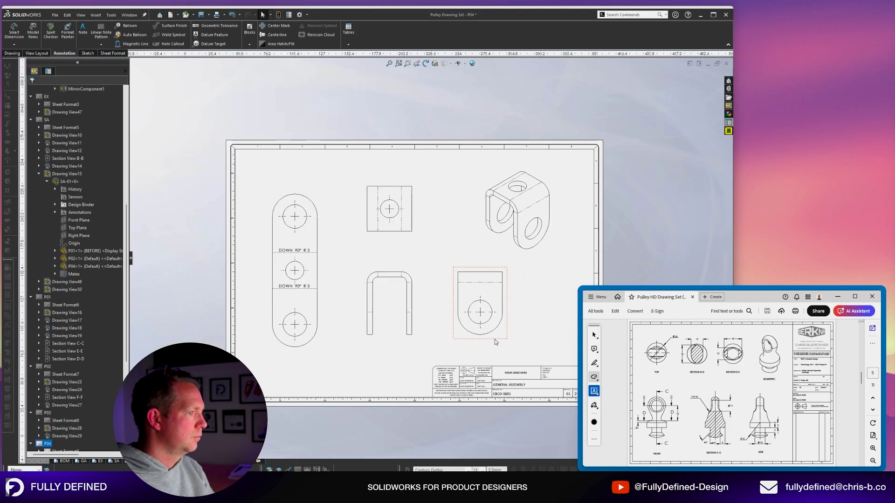
Label the FRONT, TOP and ISOMETRIC views and add a 1:1 SCALE note under FLAT PATTERN.
{"action": "left_click", "coordinate": [246, 315]}
{"action": "left_click", "coordinate": [362, 300]}
{"action": "type", "text": "FRONT"}
{"action": "left_click", "coordinate": [365, 170]}
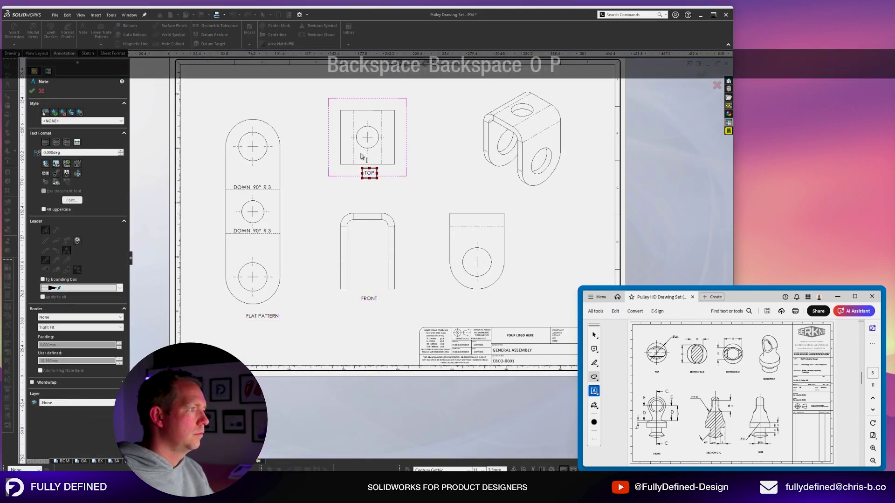
{"action": "type", "text": "TOP"}
{"action": "left_click", "coordinate": [477, 194]}
{"action": "type", "text": "ISOMETRIC"}
{"action": "key", "text": "Escape"}
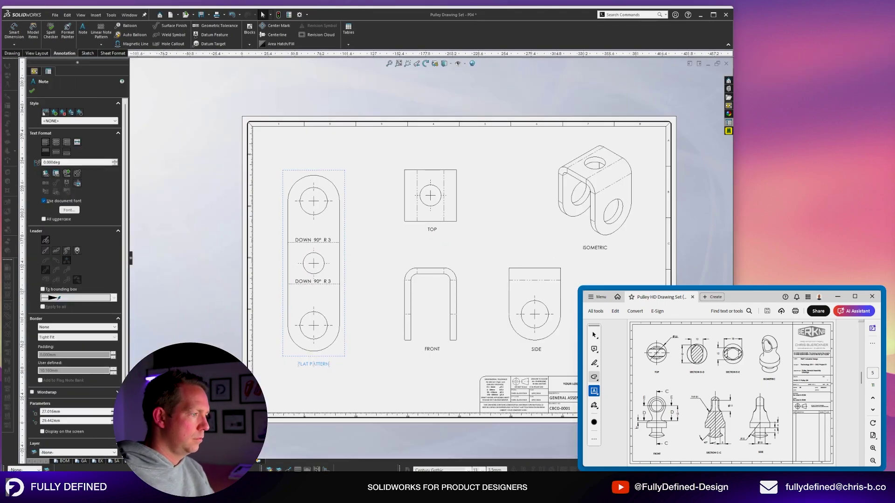
{"action": "key", "text": "Return"}
{"action": "type", "text": "1:1 SCALE"}
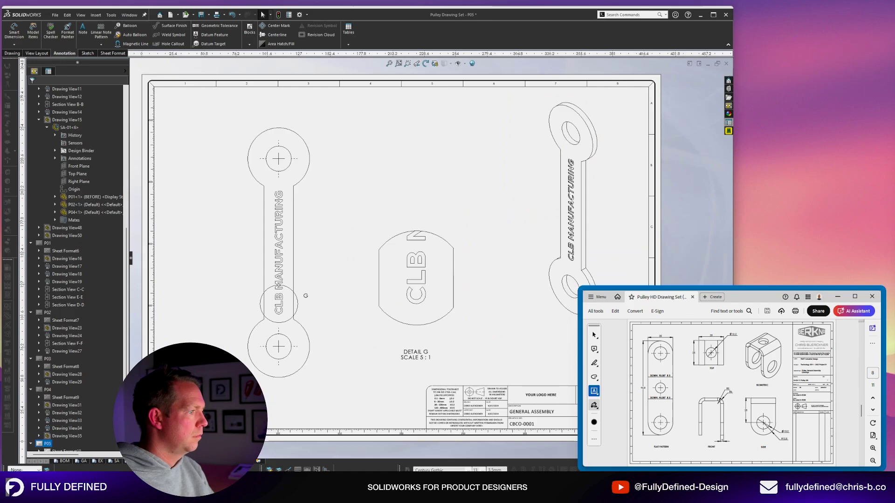
Add ISOMETRIC labels below the isometric views on P05 and P06.
{"action": "left_click", "coordinate": [535, 326]}
{"action": "type", "text": "ISOMETRIC"}
{"action": "key", "text": "Escape"}
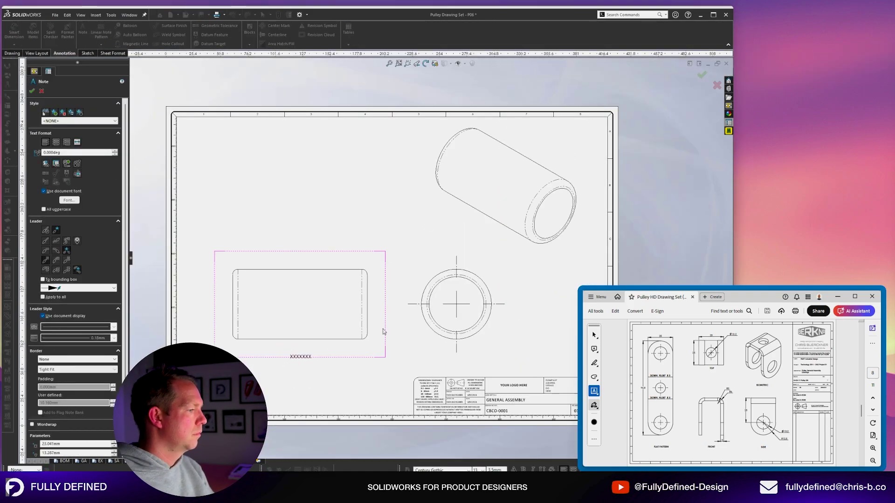
{"action": "left_click", "coordinate": [546, 265]}
{"action": "type", "text": "ISOMETRIC"}
{"action": "key", "text": "Escape"}
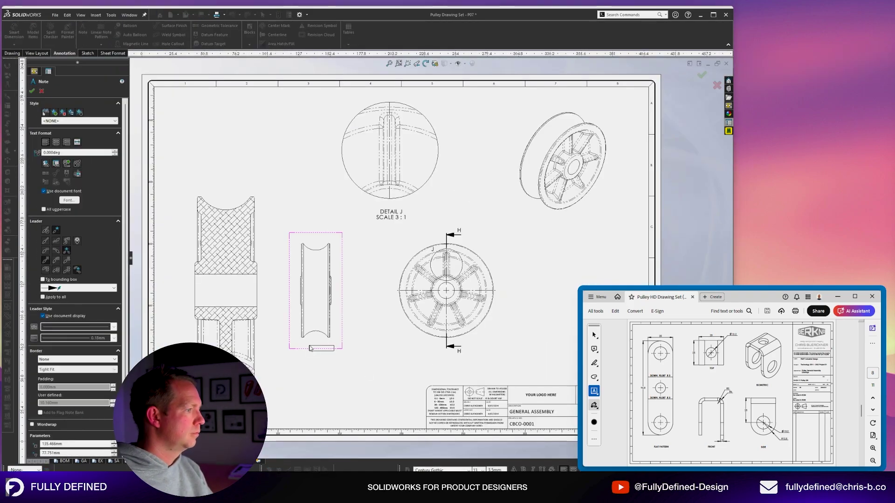
Label P07's side view SIDE and its pulley isometric ISOMETRIC.
{"action": "left_click", "coordinate": [420, 345]}
{"action": "type", "text": "SIDE"}
{"action": "left_click", "coordinate": [569, 227]}
{"action": "type", "text": "ISOMETRIC"}
{"action": "key", "text": "Escape"}
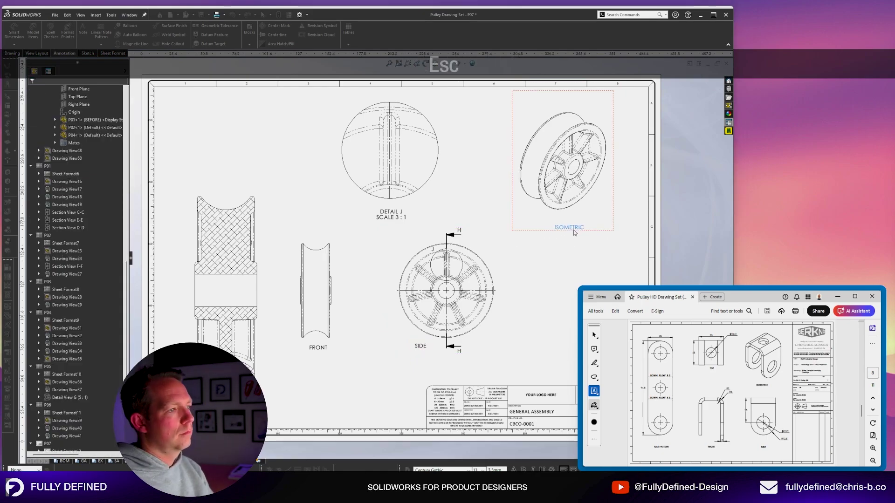
Line both section letters H up with their arrows.
{"action": "scroll", "coordinate": [475, 357], "scroll_direction": "up", "scroll_amount": 8}
{"action": "left_click_drag", "start_coordinate": [399, 323], "coordinate": [419, 301]}
{"action": "left_click_drag", "start_coordinate": [402, 150], "coordinate": [417, 160]}
{"action": "scroll", "coordinate": [419, 163], "scroll_direction": "down", "scroll_amount": 3}
Centre the SIDE label below its view and level the FRONT label with it.
{"action": "left_click_drag", "start_coordinate": [359, 262], "coordinate": [400, 282]}
{"action": "left_click_drag", "start_coordinate": [204, 265], "coordinate": [200, 282]}
{"action": "left_click", "coordinate": [305, 273]}
{"action": "scroll", "coordinate": [308, 268], "scroll_direction": "up", "scroll_amount": 2}
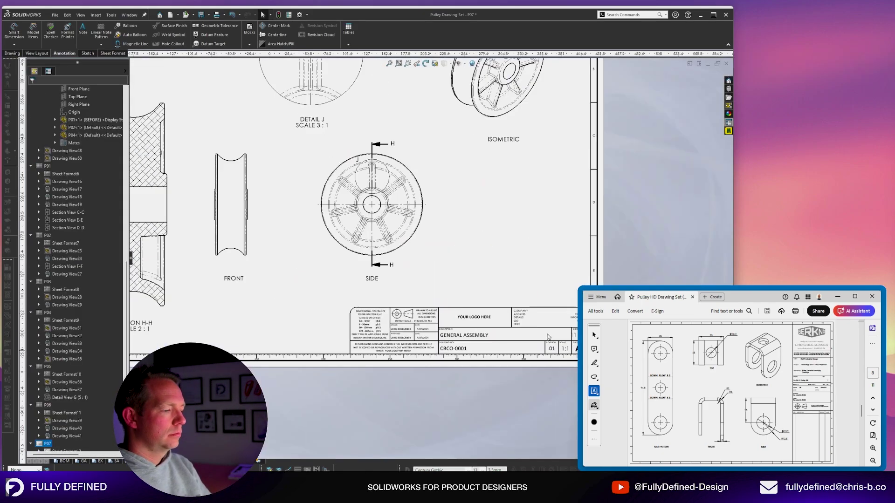
{"action": "scroll", "coordinate": [526, 319], "scroll_direction": "down", "scroll_amount": 4}
Bring the title block into view and open a File Explorer window.
{"action": "middle_click_drag", "start_coordinate": [524, 313], "coordinate": [345, 233]}
{"action": "key", "text": "super+e"}
{"action": "scroll", "coordinate": [393, 329], "scroll_direction": "down", "scroll_amount": 4}
Insert the Fully Defined logo PNG, shrink it and place it in the title block logo cell.
{"action": "left_click", "coordinate": [298, 275]}
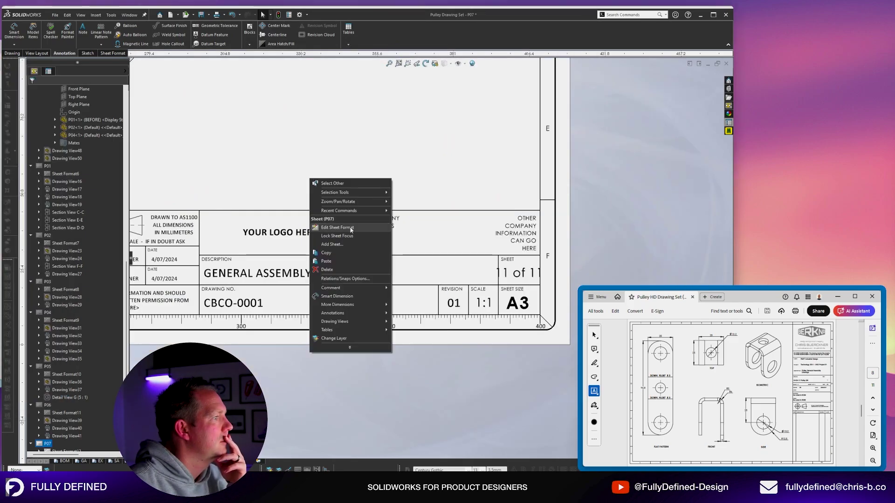
{"action": "left_click", "coordinate": [340, 225]}
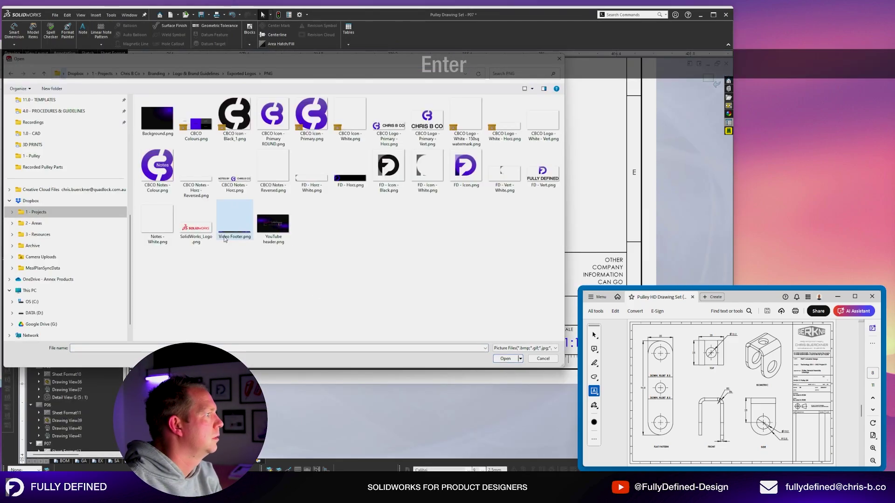
{"action": "double_click", "coordinate": [542, 171]}
{"action": "scroll", "coordinate": [424, 256], "scroll_direction": "up", "scroll_amount": 7}
{"action": "left_click_drag", "start_coordinate": [326, 216], "coordinate": [197, 274]}
{"action": "left_click_drag", "start_coordinate": [180, 282], "coordinate": [423, 218]}
{"action": "scroll", "coordinate": [416, 236], "scroll_direction": "down", "scroll_amount": 8}
{"action": "left_click_drag", "start_coordinate": [456, 163], "coordinate": [353, 347]}
{"action": "scroll", "coordinate": [327, 410], "scroll_direction": "down", "scroll_amount": 3}
{"action": "scroll", "coordinate": [361, 341], "scroll_direction": "up", "scroll_amount": 4}
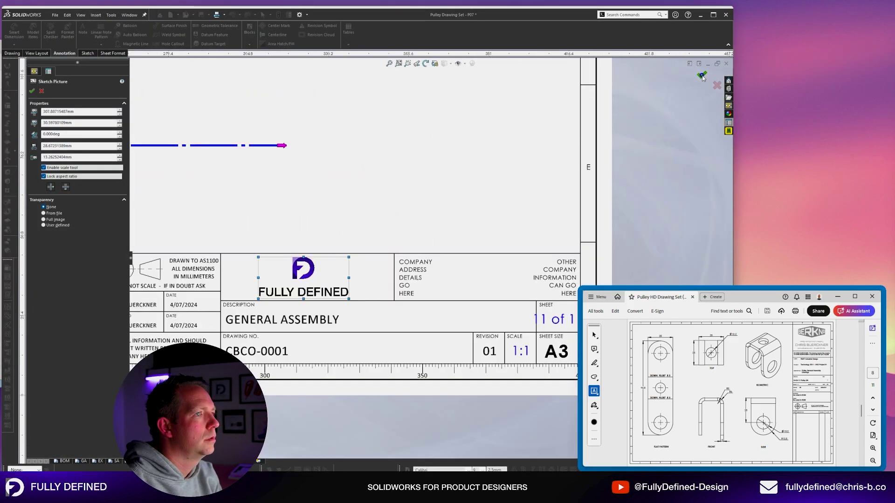
{"action": "left_click", "coordinate": [702, 77]}
{"action": "scroll", "coordinate": [654, 318], "scroll_direction": "down", "scroll_amount": 2}
{"action": "double_click", "coordinate": [310, 254]}
{"action": "type", "text": "FULLY DEFINED @FULLY_DEFINED_DESIGN"}
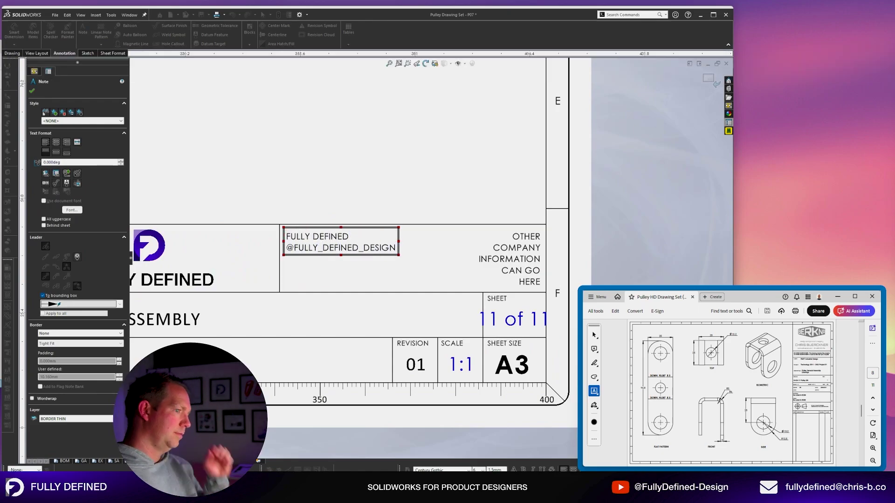
{"action": "double_click", "coordinate": [328, 250]}
{"action": "left_click_drag", "start_coordinate": [348, 237], "coordinate": [286, 237]}
{"action": "left_click", "coordinate": [495, 470]}
{"action": "type", "text": "2.5"}
{"action": "key", "text": "Return"}
{"action": "key", "text": "Home"}
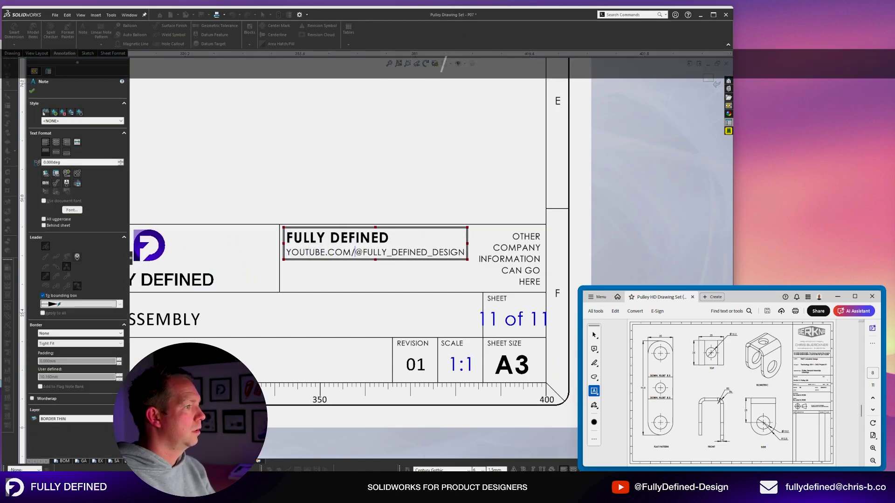
Replace the handle's underscore with a hyphen and add the website and contact e-mail lines.
{"action": "left_click_drag", "start_coordinate": [391, 252], "coordinate": [422, 252]}
{"action": "key", "text": "Delete"}
{"action": "type", "text": "-"}
{"action": "key", "text": "Return"}
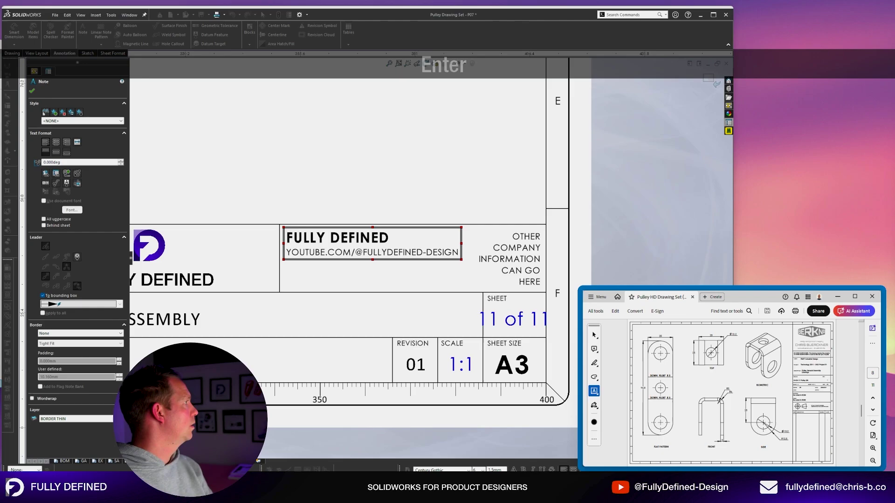
{"action": "key", "text": "End"}
{"action": "key", "text": "Return"}
{"action": "type", "text": "https://www.chris-b.co/fully-defined"}
{"action": "key", "text": "Return"}
{"action": "left_click", "coordinate": [382, 193]}
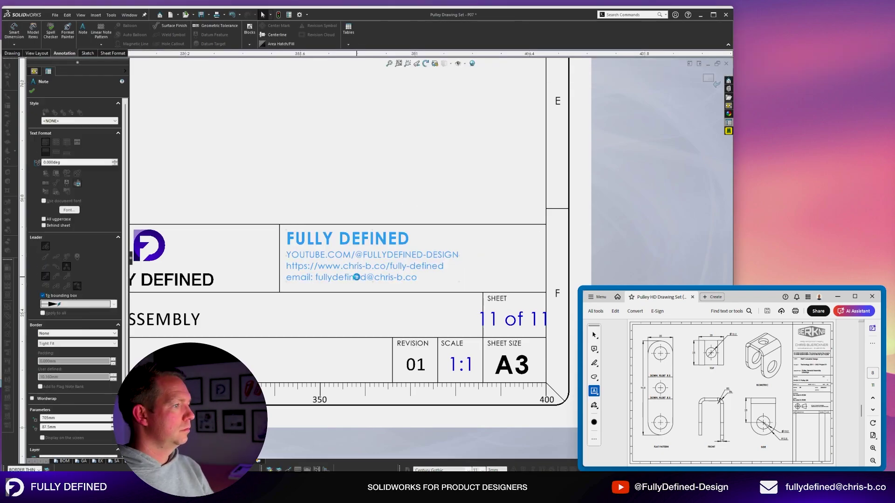
Fit the sheet and save the edited title block as the sheet format.
{"action": "key", "text": "f"}
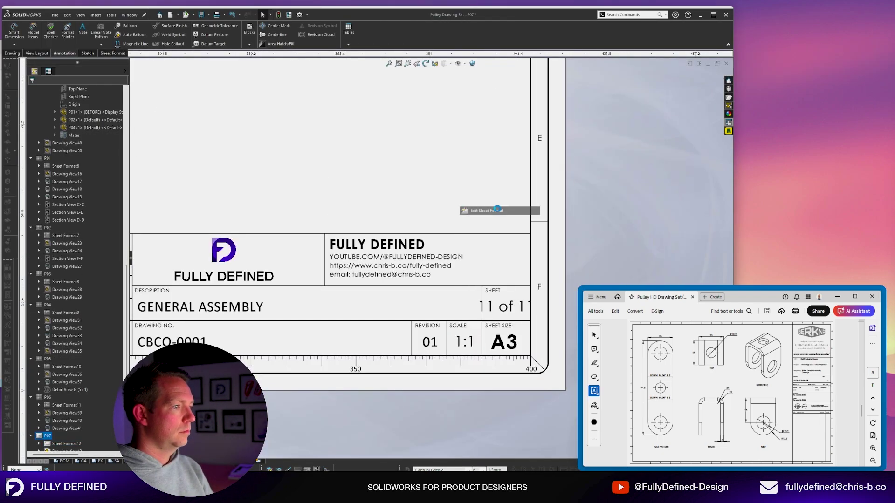
{"action": "type", "text": "2.5"}
{"action": "key", "text": "Return"}
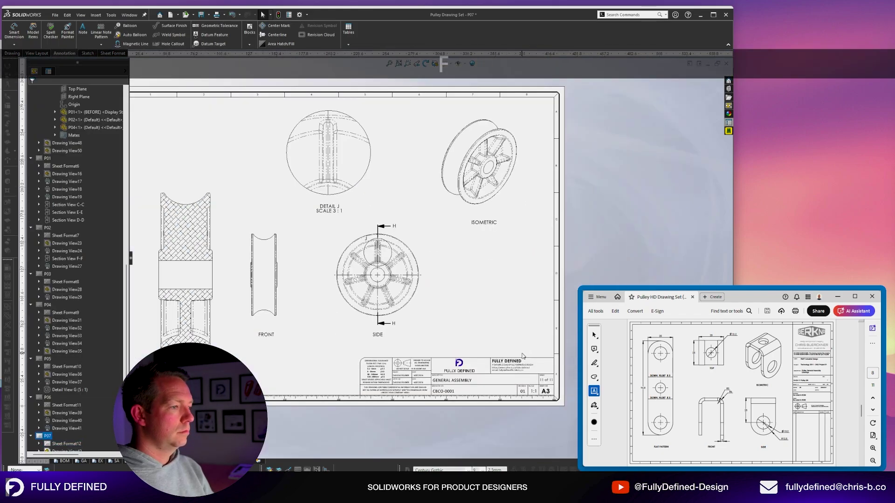
Overwrite blank.slddrt with the new format and set P07's part number to CBCO-0006.
{"action": "double_click", "coordinate": [324, 151]}
{"action": "left_click", "coordinate": [464, 248]}
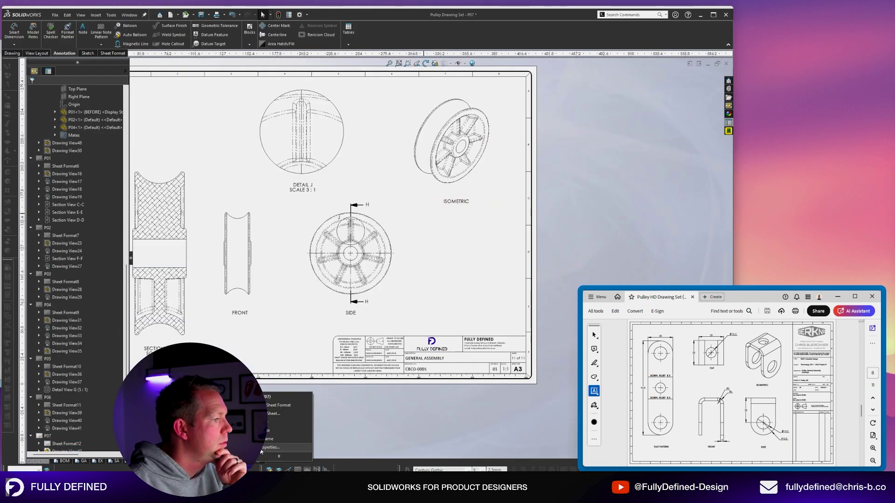
{"action": "left_click", "coordinate": [271, 447]}
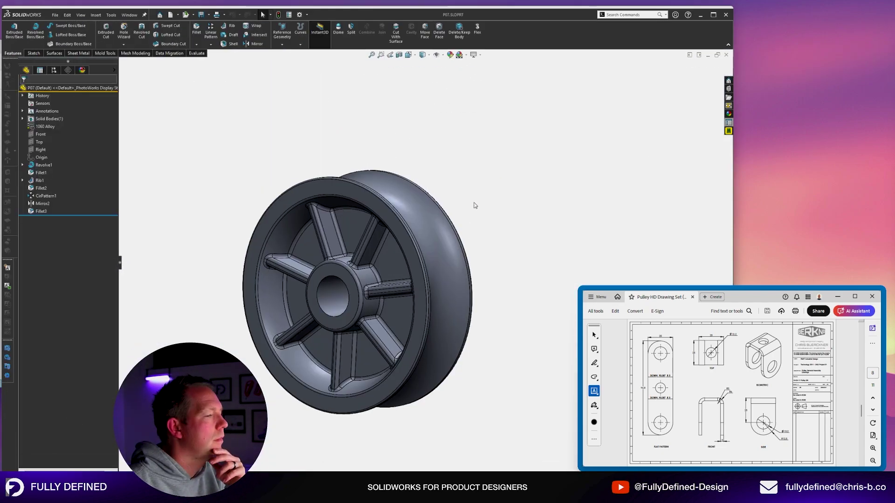
{"action": "left_click", "coordinate": [728, 123]}
{"action": "type", "text": "CBCO-0001"}
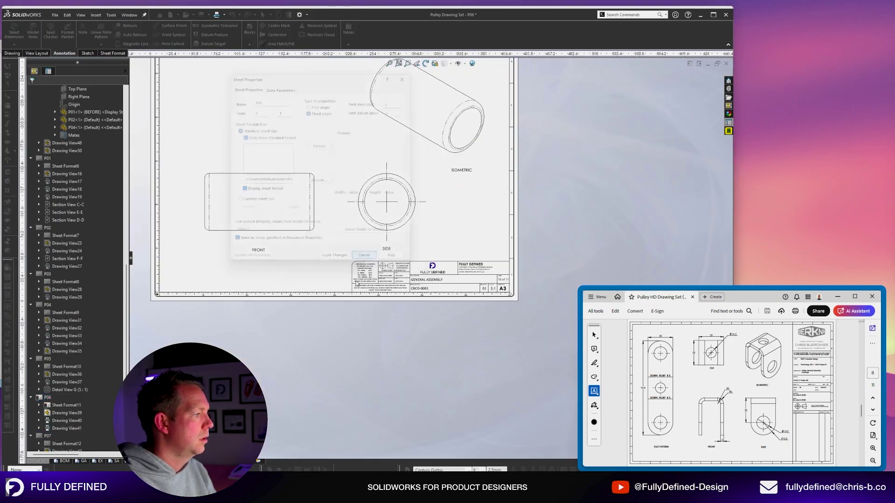
{"action": "key", "text": "Escape"}
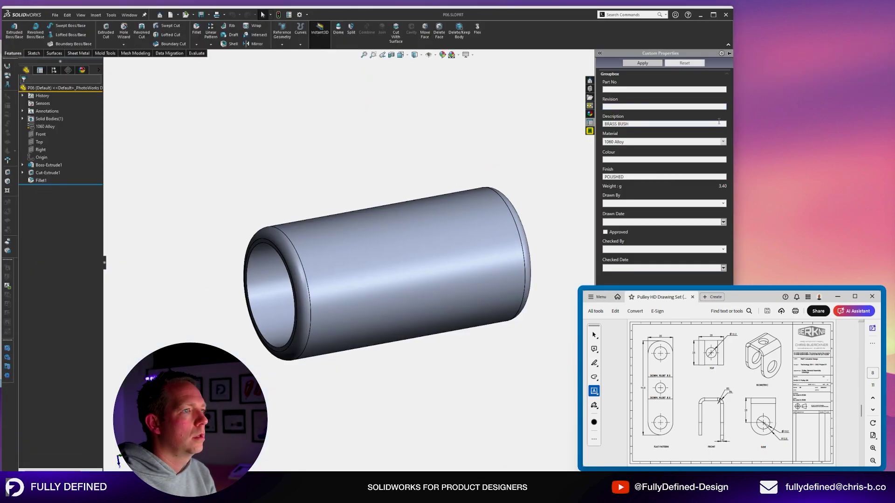
{"action": "type", "text": "-0006"}
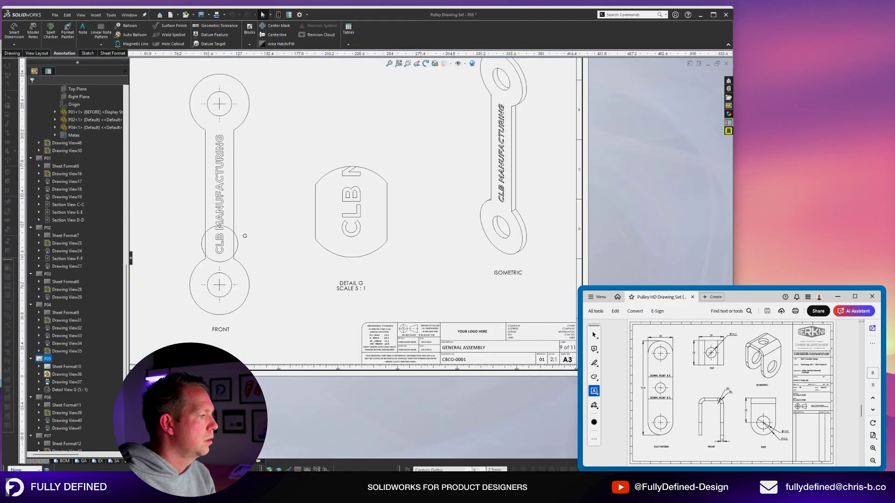
Give the formed bracket part number CBCO-0004 and revision 04.
{"action": "left_click", "coordinate": [278, 233]}
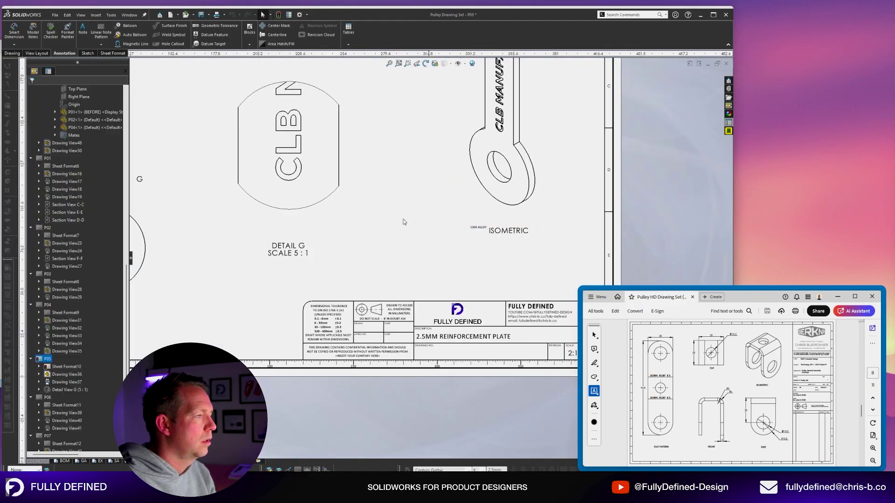
{"action": "key", "text": "Delete"}
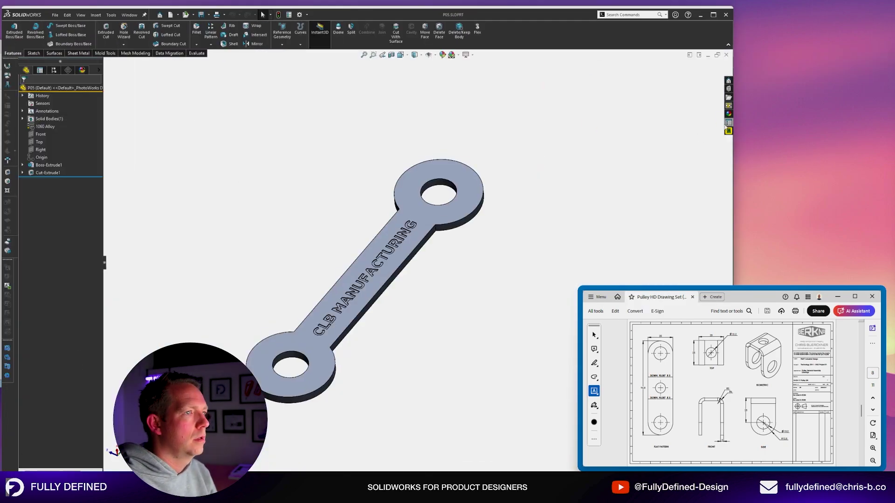
{"action": "key", "text": "Tab"}
{"action": "key", "text": "Tab"}
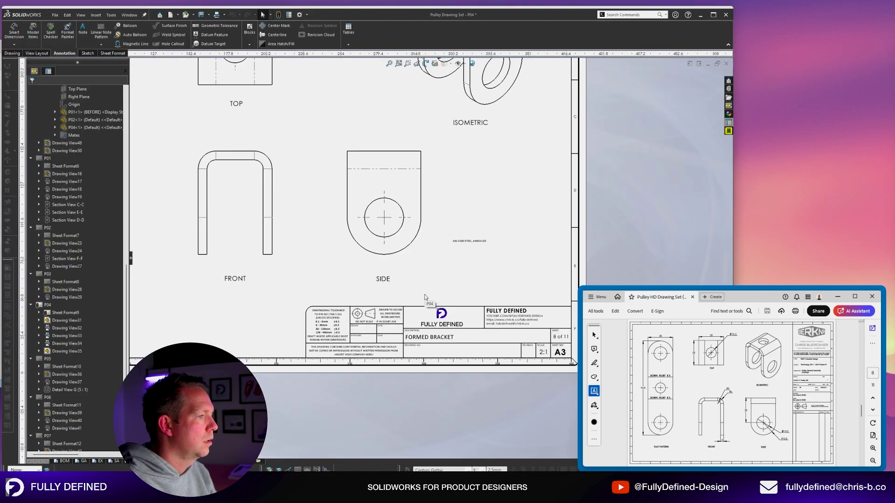
{"action": "key", "text": "Delete"}
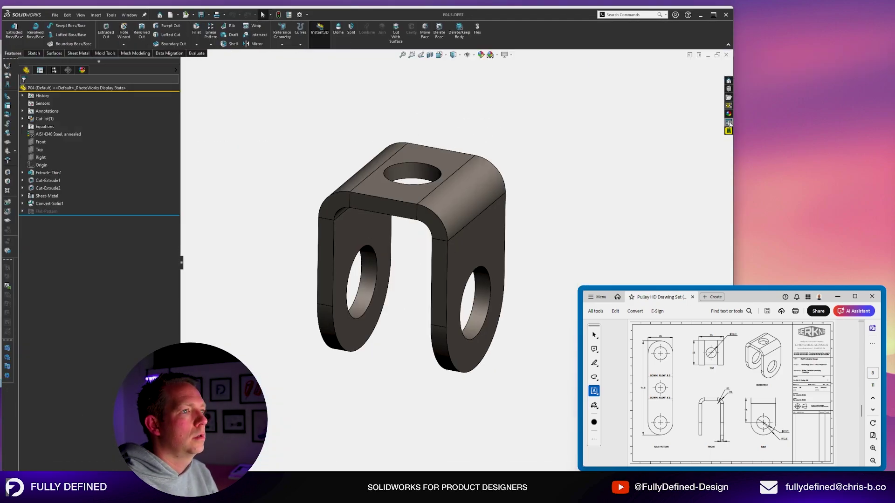
{"action": "type", "text": "0004"}
{"action": "key", "text": "Tab"}
{"action": "type", "text": "04"}
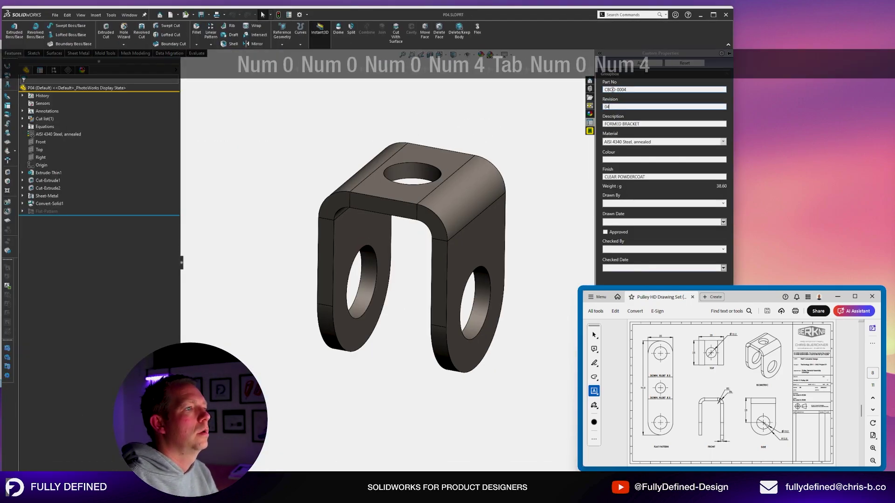
{"action": "key", "text": "ctrl+w"}
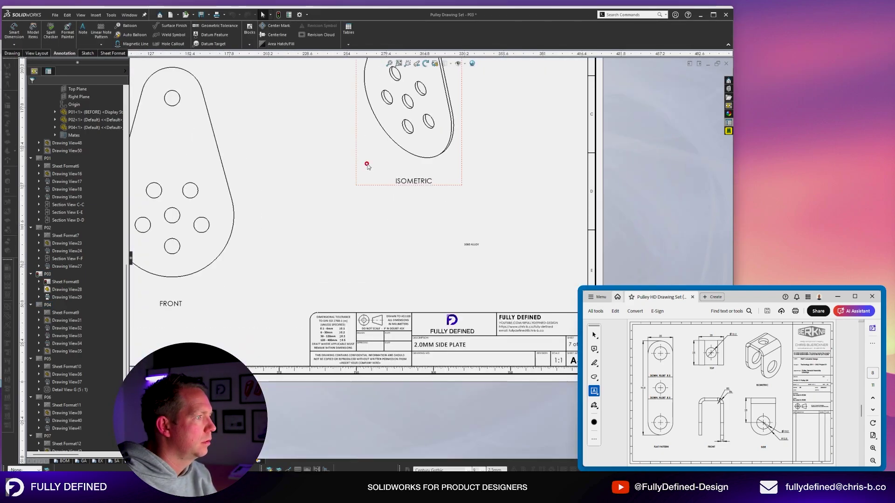
Enter the CBCO prefix for P03, then give the washer part number CBCO-0002, revision 01.
{"action": "type", "text": "CBCO-0003"}
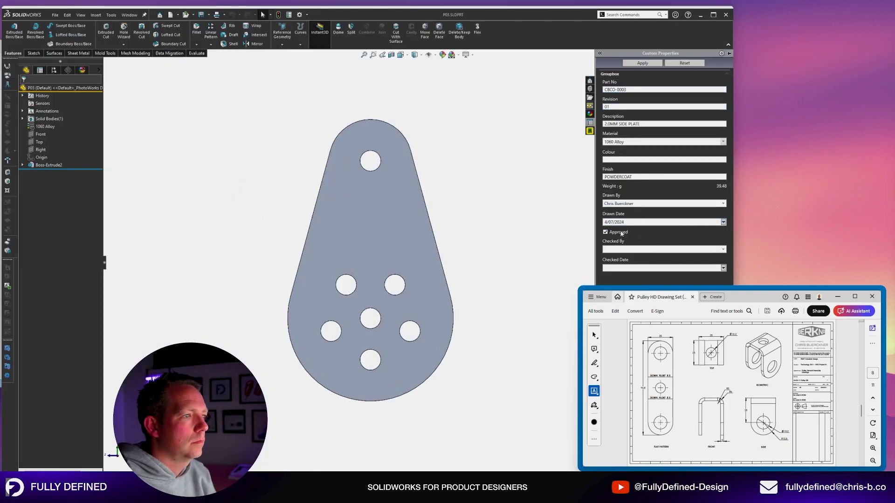
{"action": "key", "text": "ctrl+w"}
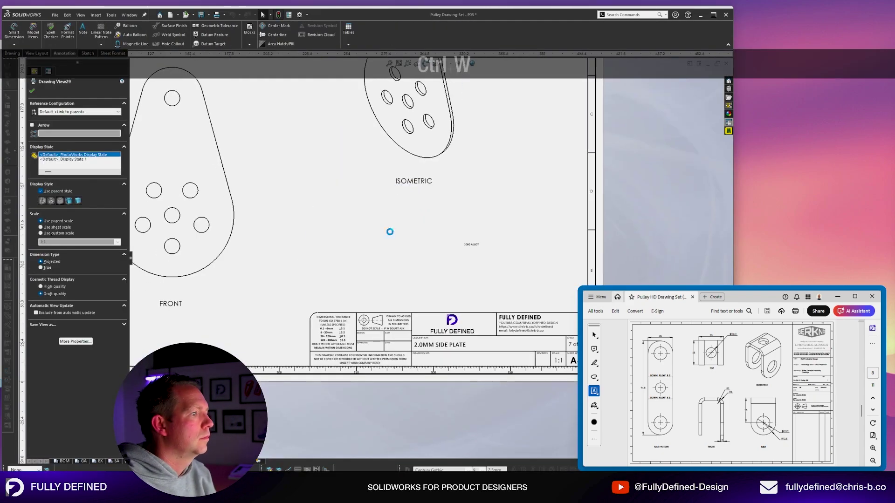
{"action": "key", "text": "Delete"}
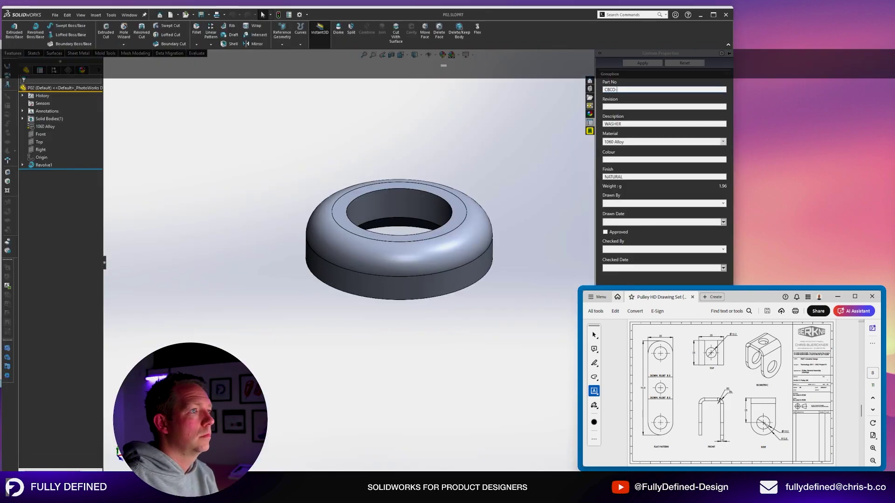
{"action": "type", "text": "0002"}
{"action": "key", "text": "Tab"}
{"action": "type", "text": "01"}
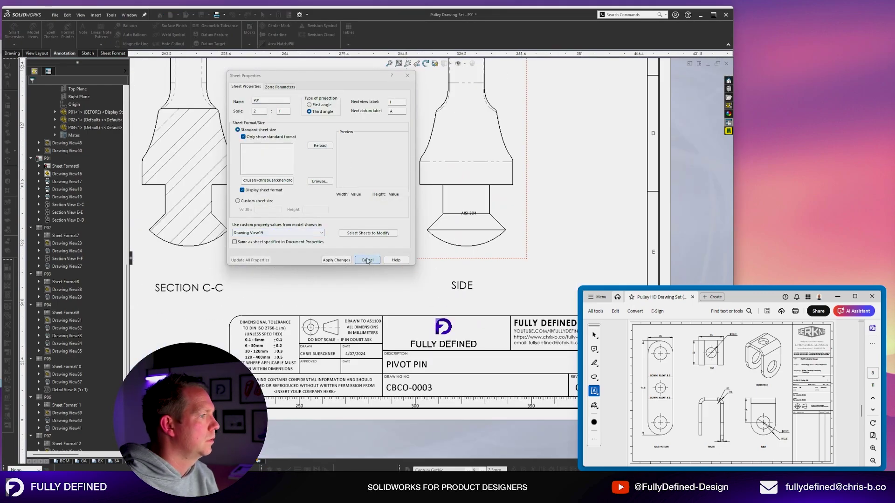
Enter the GA- part-number prefix in the GA01 assembly and review the updated GA and SA sheets.
{"action": "left_click", "coordinate": [367, 261]}
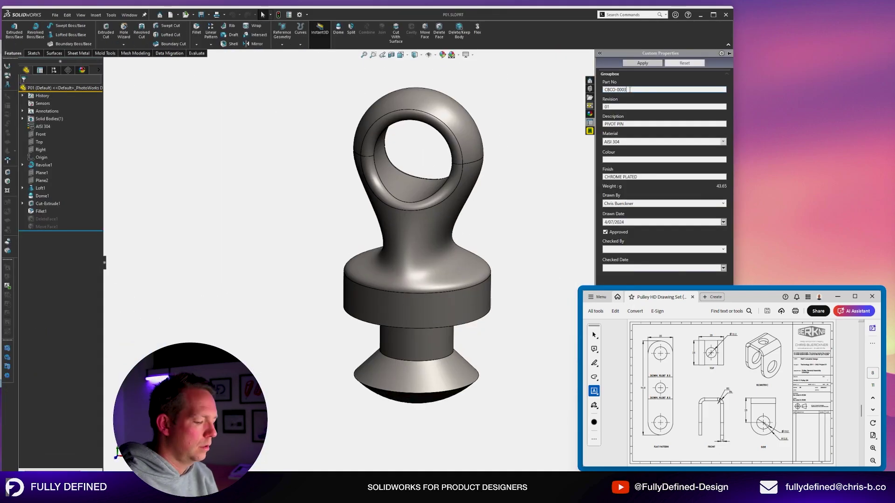
{"action": "key", "text": "ctrl+w"}
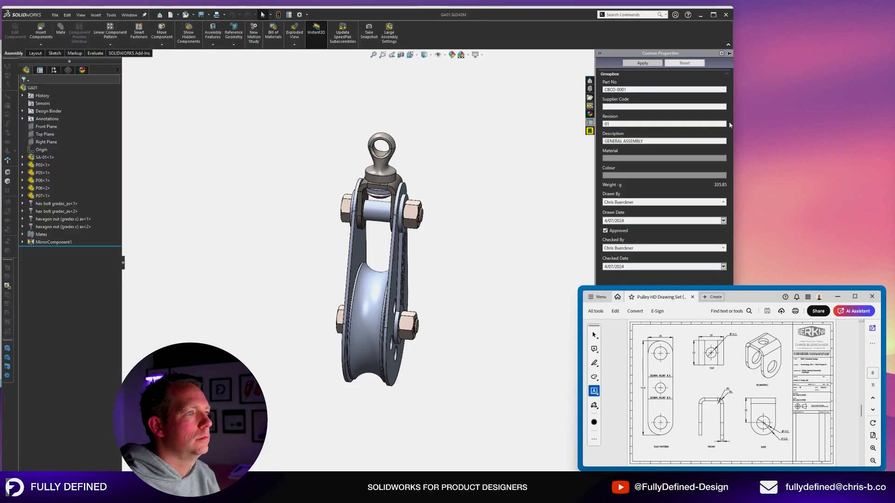
{"action": "type", "text": "GA-0001"}
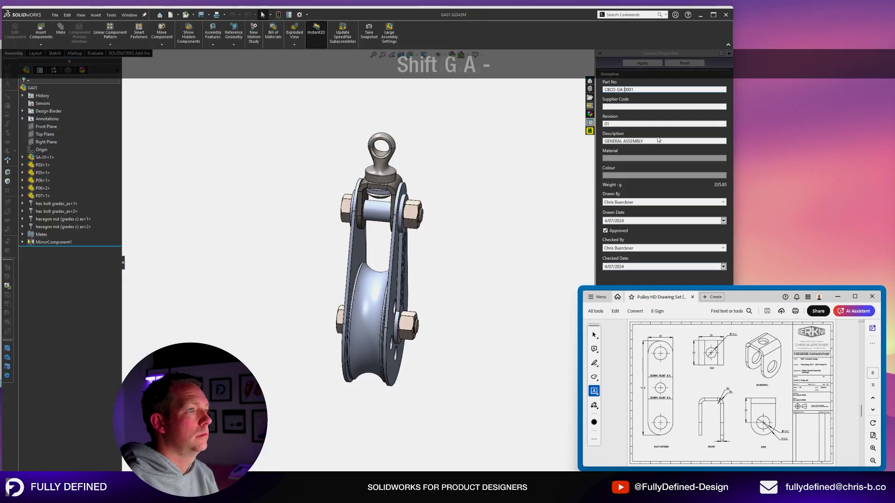
{"action": "key", "text": "ctrl+w"}
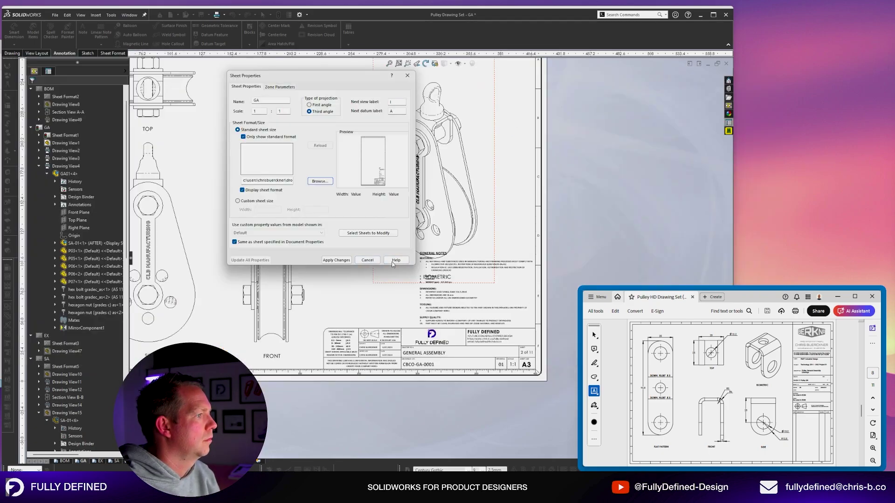
{"action": "key", "text": "f"}
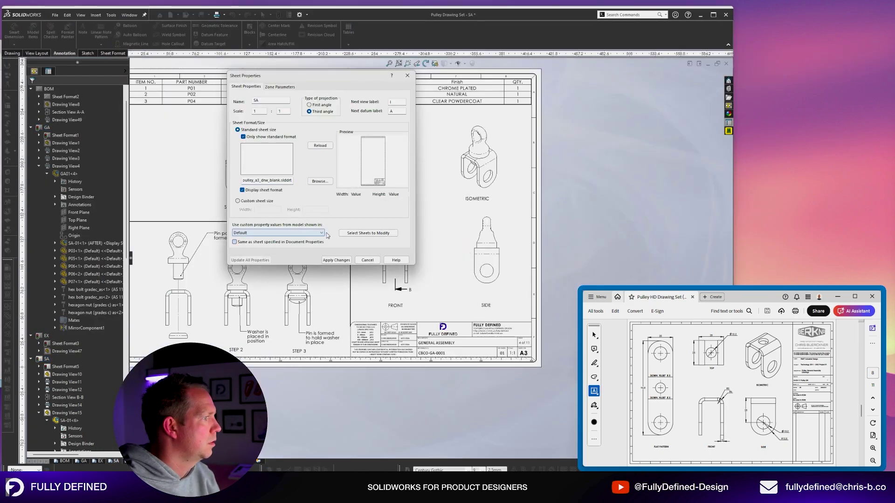
{"action": "left_click", "coordinate": [498, 287]}
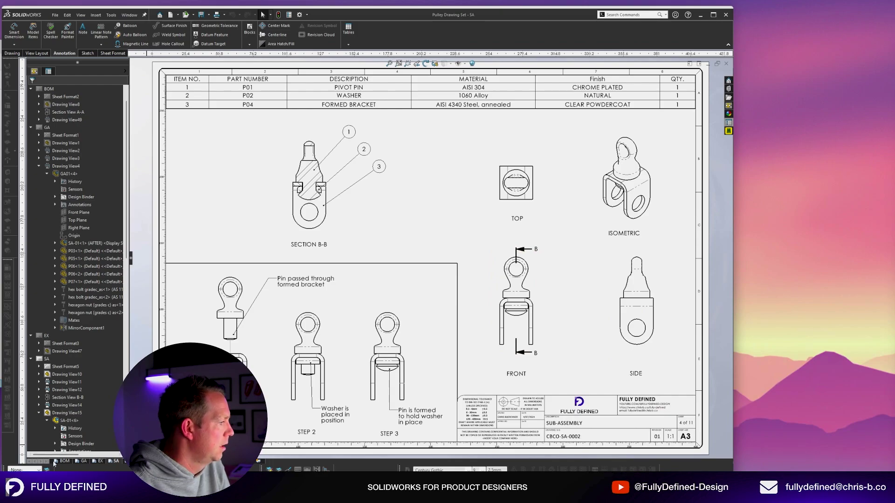
Switch to the BOM sheet and scroll over its GENERAL ASSEMBLY title block and parts list.
{"action": "left_click", "coordinate": [57, 462]}
{"action": "scroll", "coordinate": [254, 344], "scroll_direction": "up", "scroll_amount": 2}
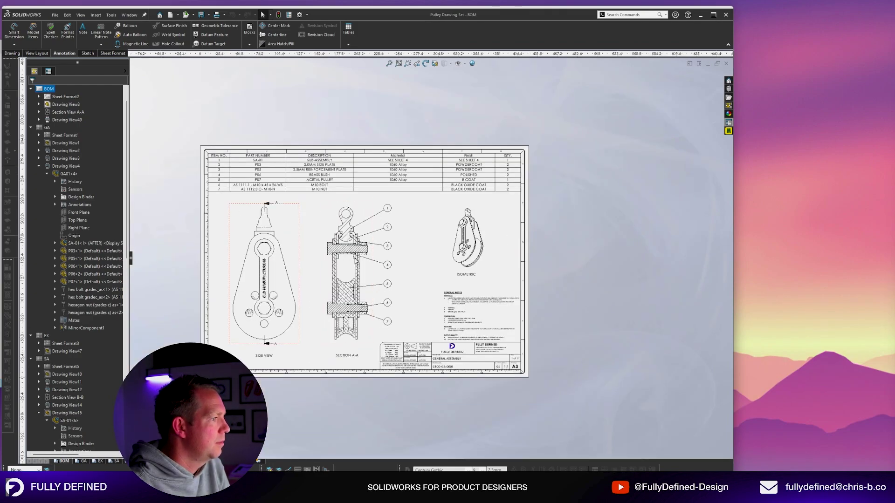
{"action": "scroll", "coordinate": [338, 253], "scroll_direction": "down", "scroll_amount": 2}
{"action": "scroll", "coordinate": [375, 209], "scroll_direction": "up", "scroll_amount": 2}
{"action": "scroll", "coordinate": [375, 209], "scroll_direction": "down", "scroll_amount": 2}
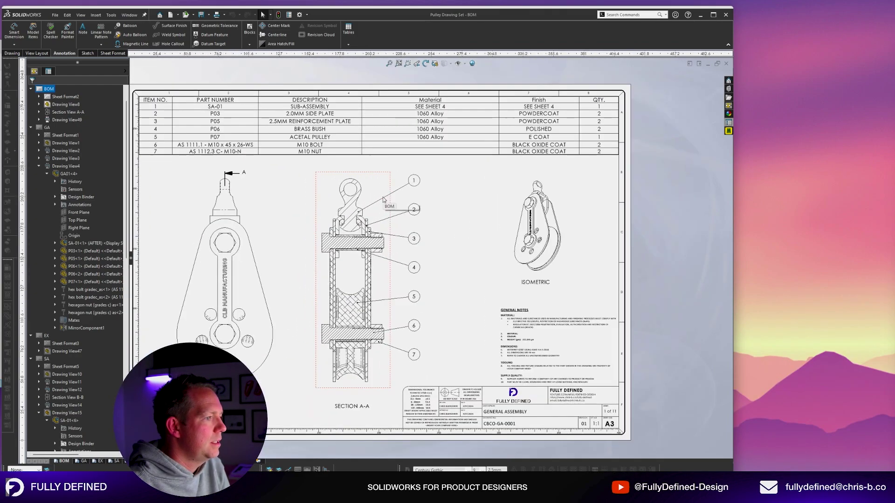